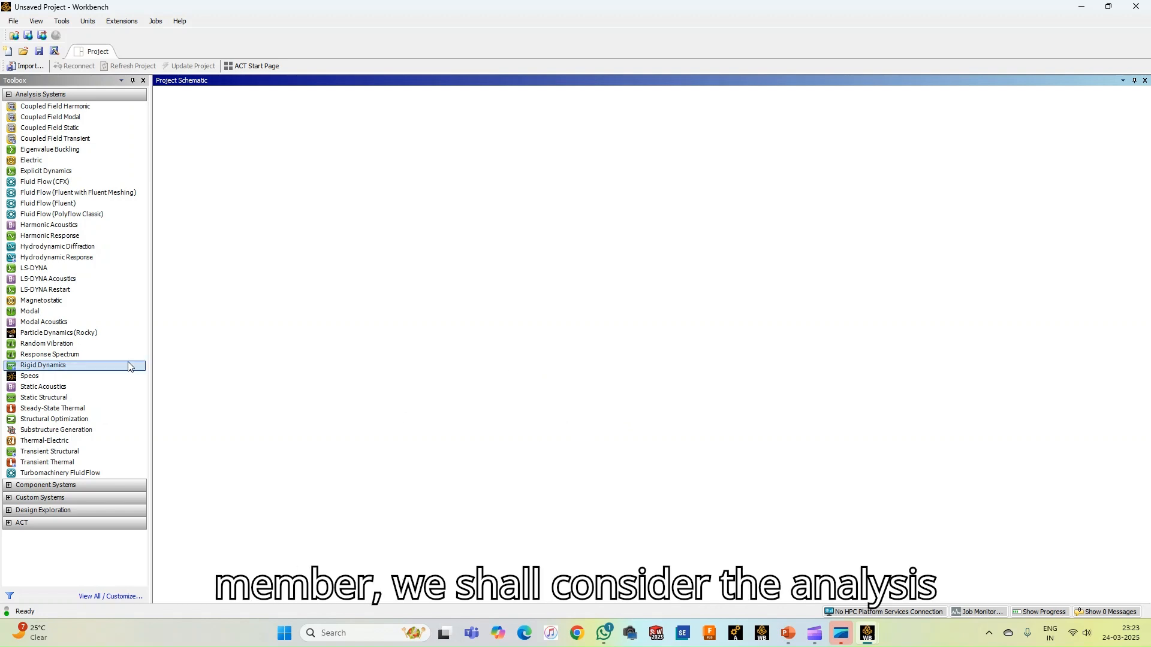
Create a Static Structural analysis system and add a new material named Material1 to its engineering data
double_click(59, 398)
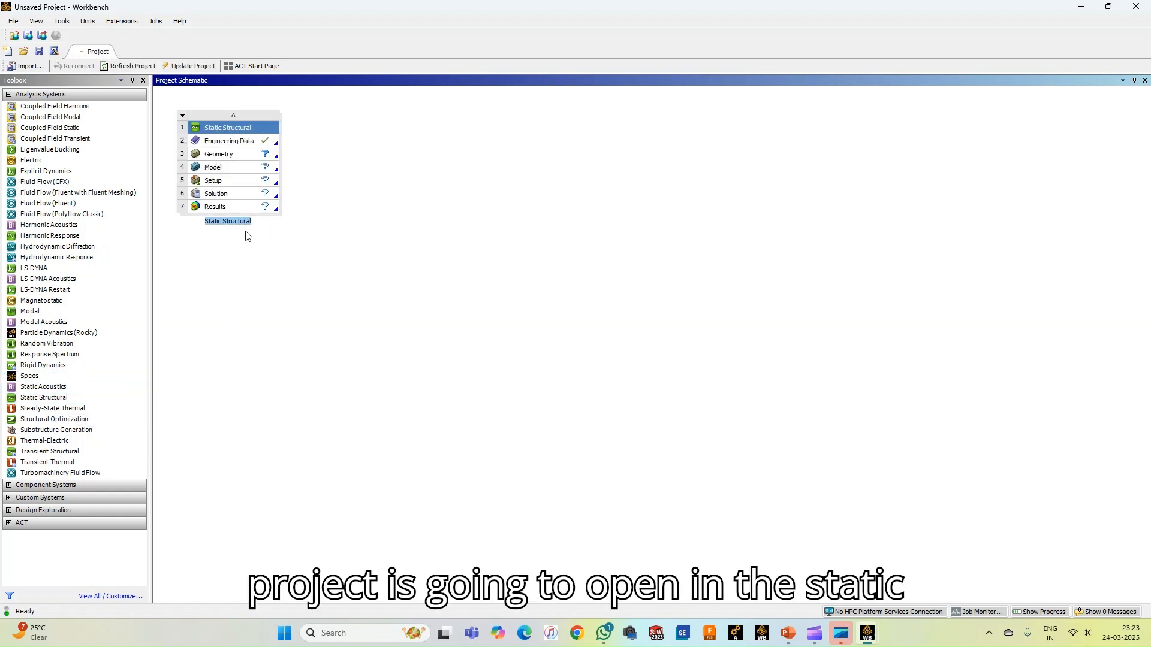
double_click(239, 142)
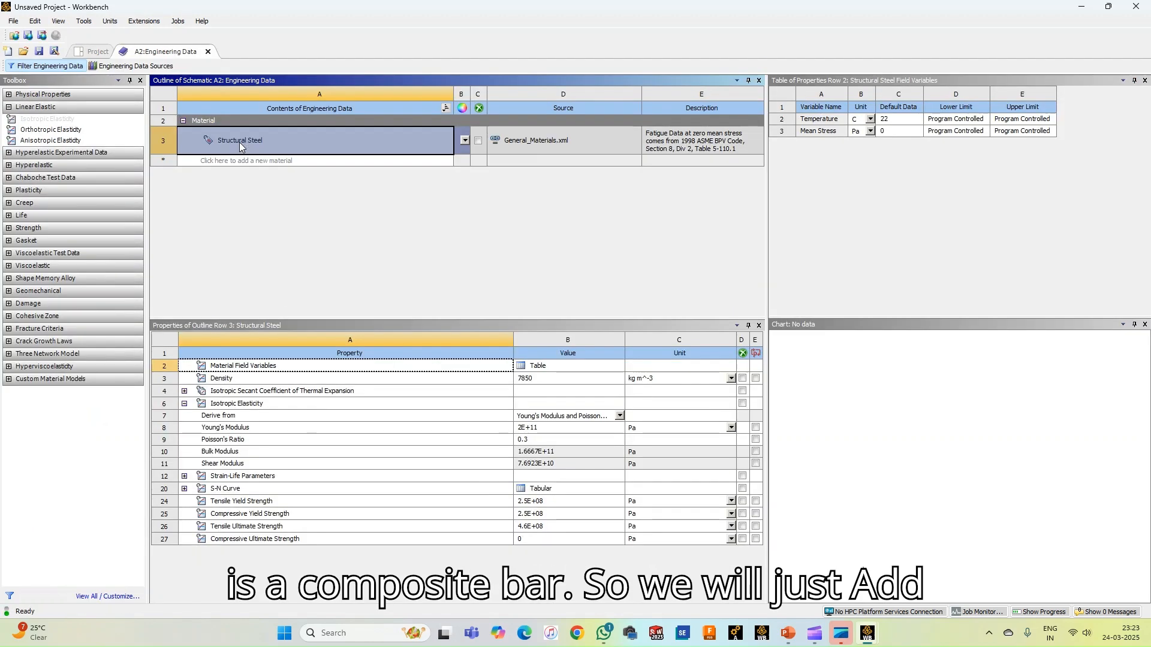
left_click(251, 160)
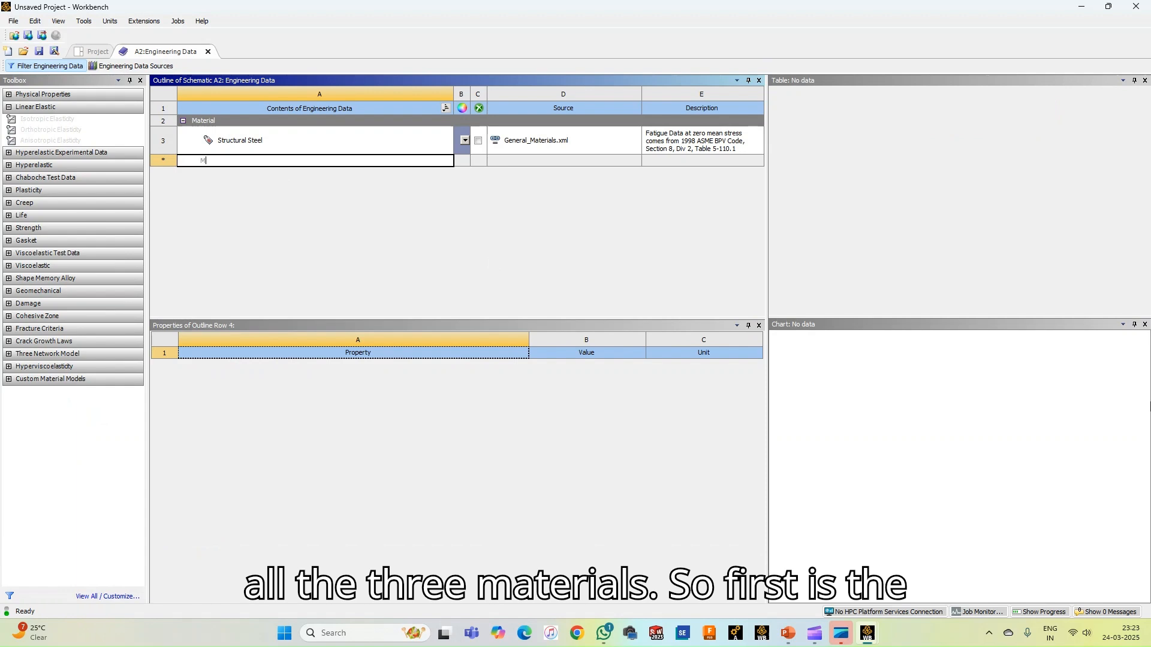
type("Material1")
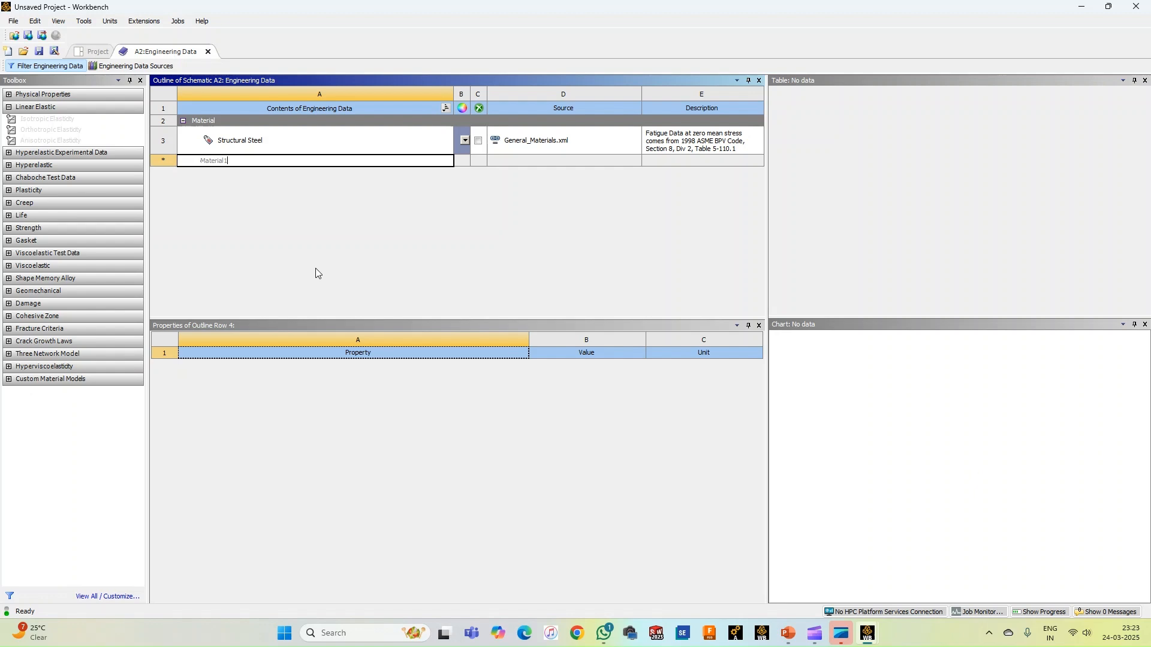
key("Return")
Add two more materials named Material2 and Material3 to the engineering data
left_click(243, 175)
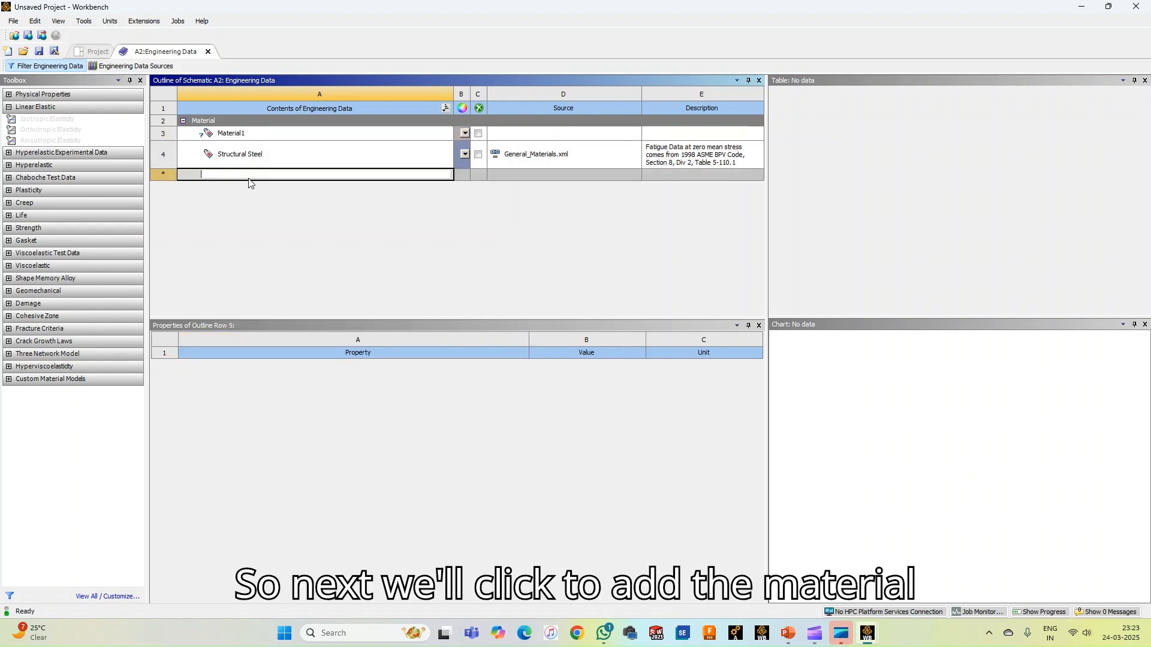
type("MTW")
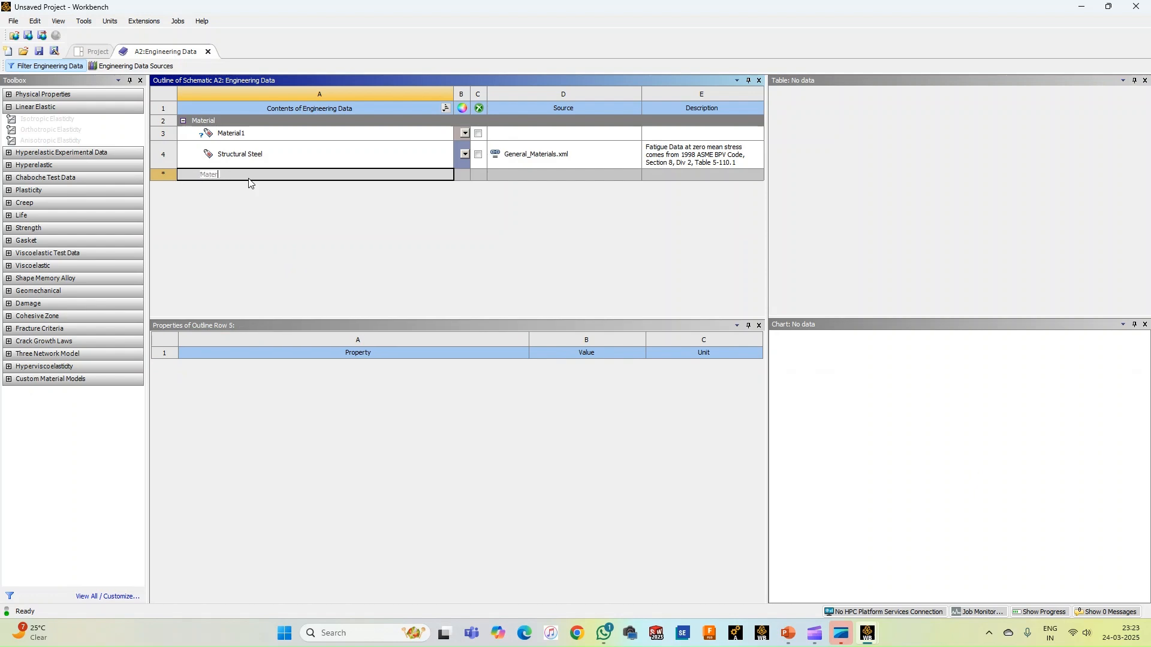
key("Return")
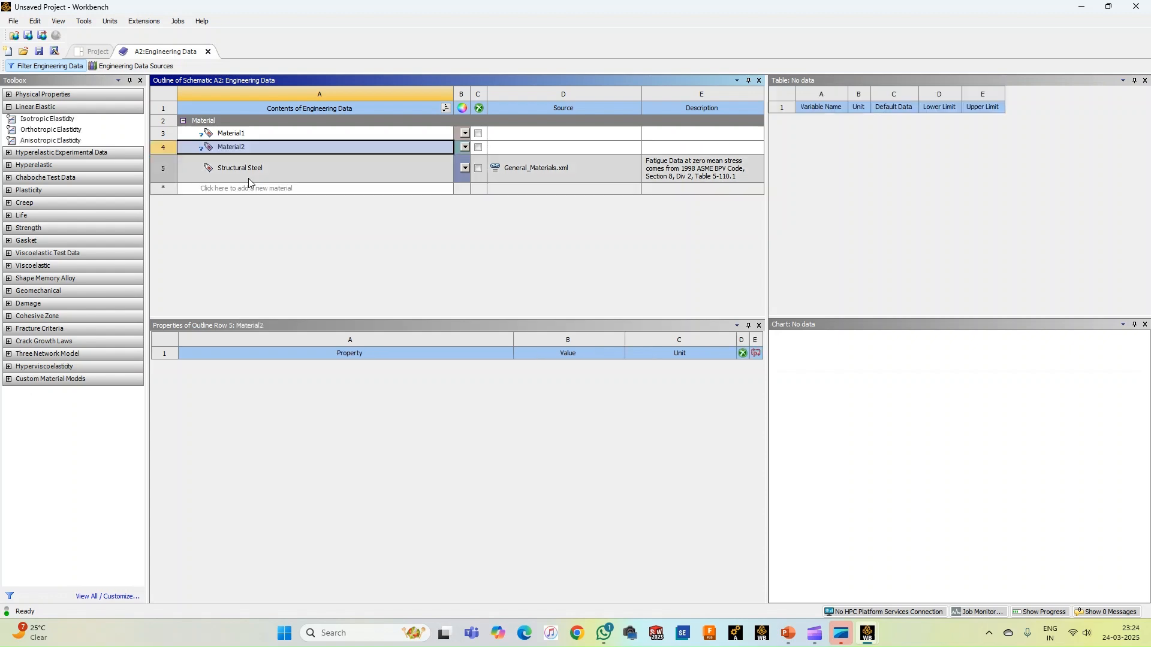
left_click(251, 187)
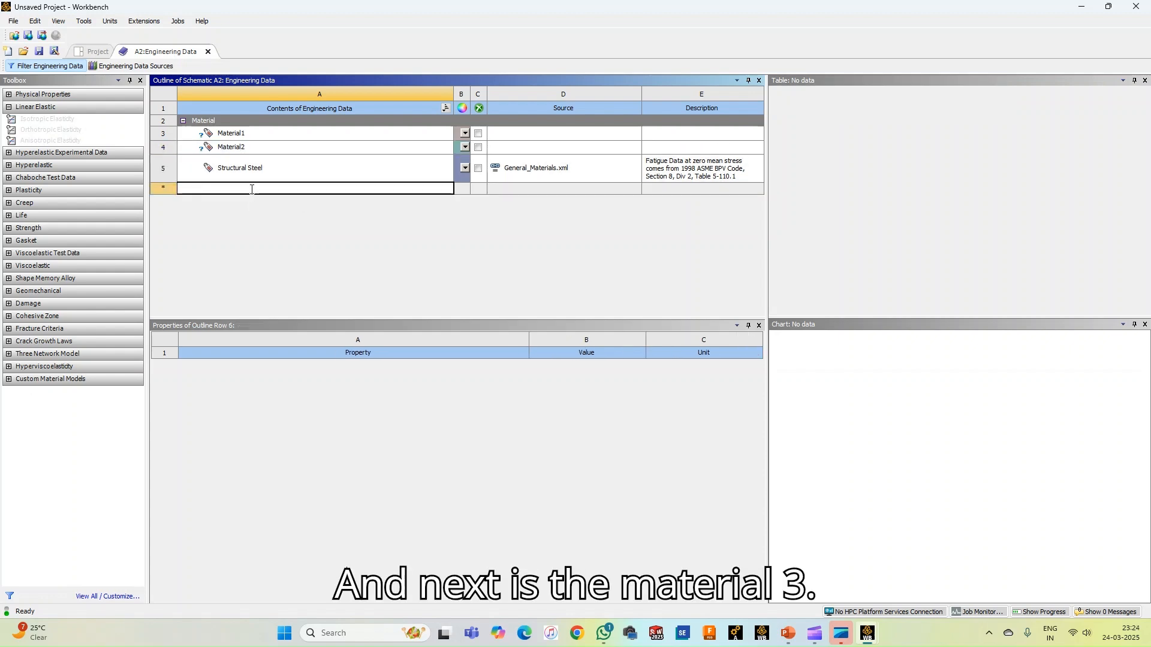
type("Material3")
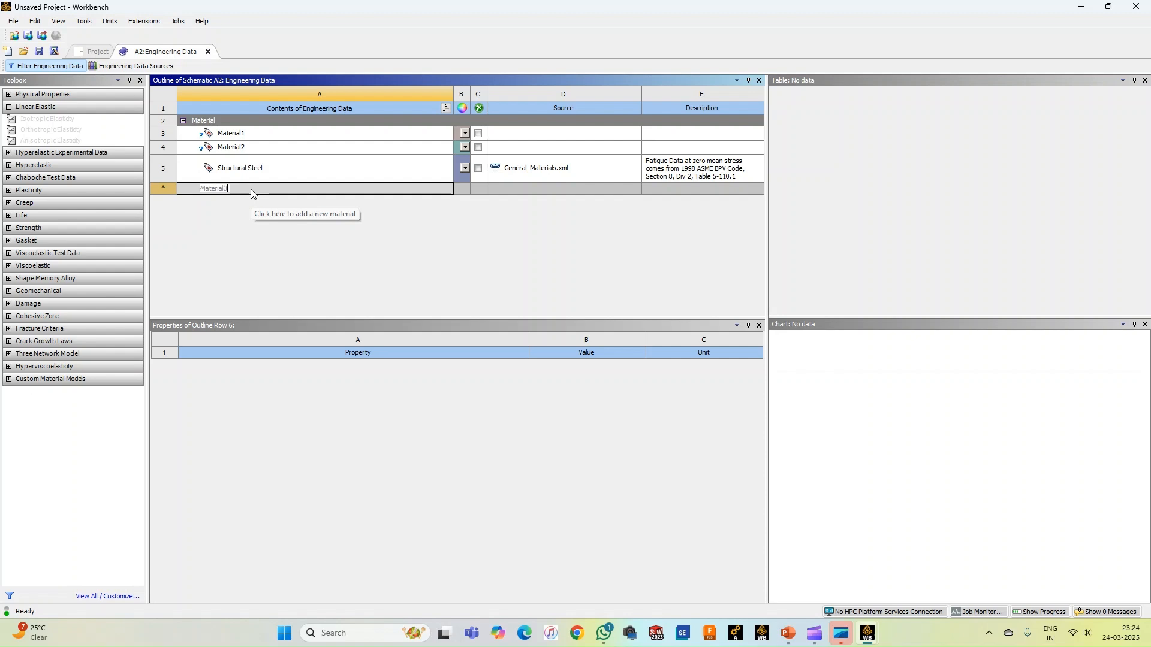
key("Return")
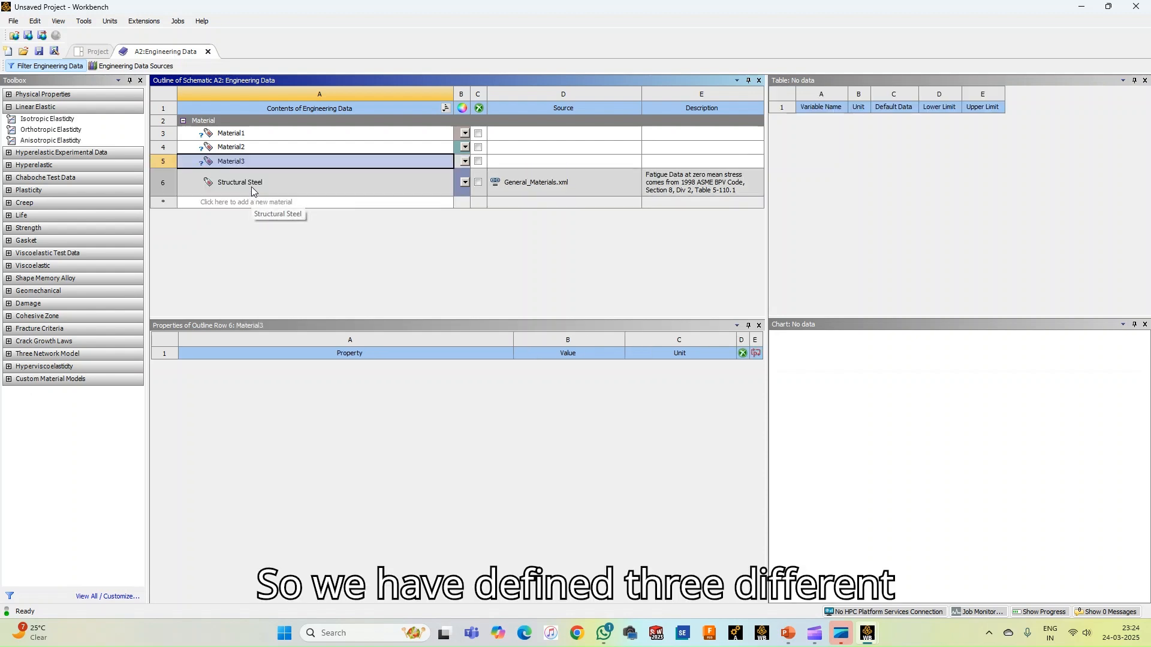
Add the linear elastic Isotropic Elasticity property to Material1
left_click(250, 135)
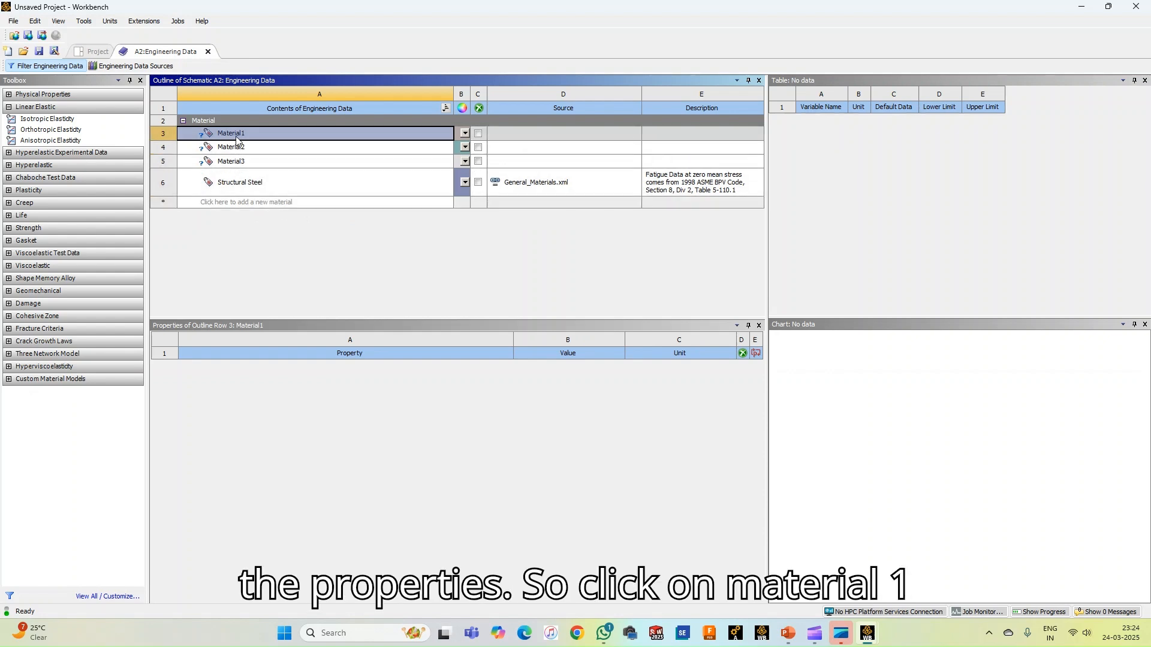
left_click(51, 109)
left_click(9, 107)
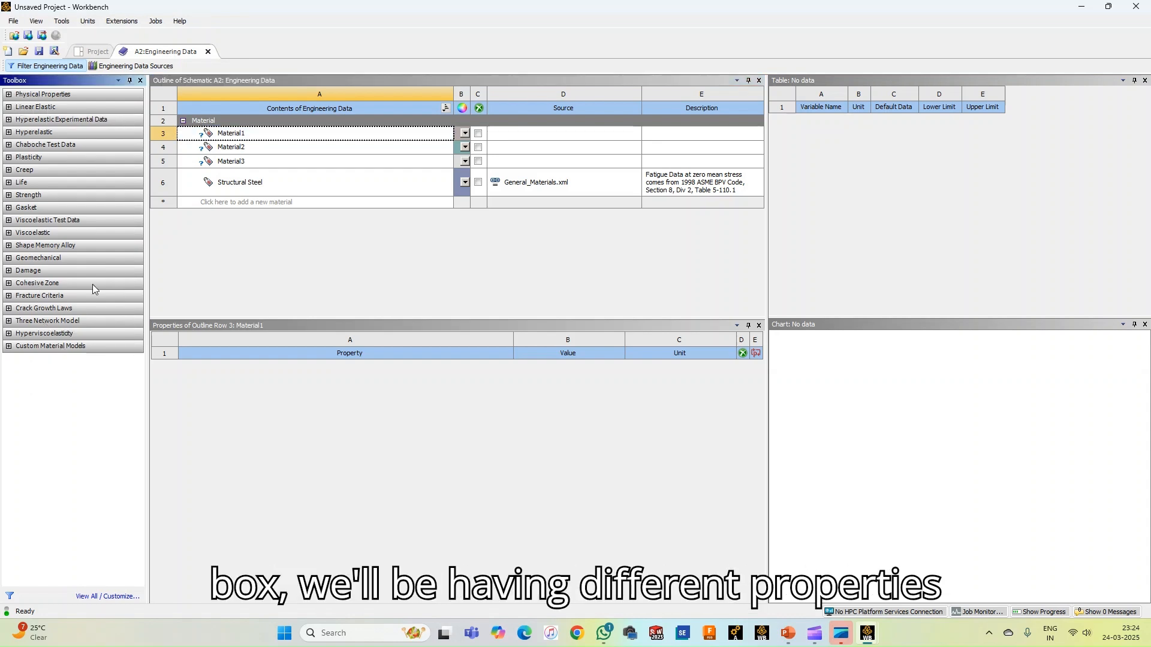
left_click(232, 136)
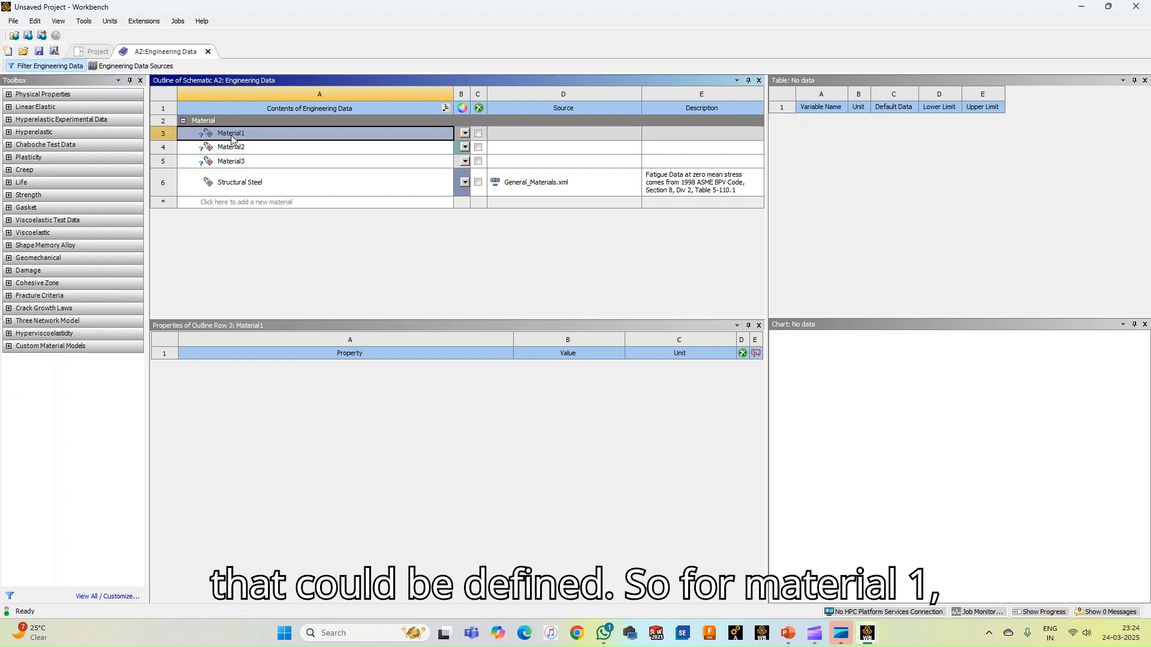
left_click(232, 136)
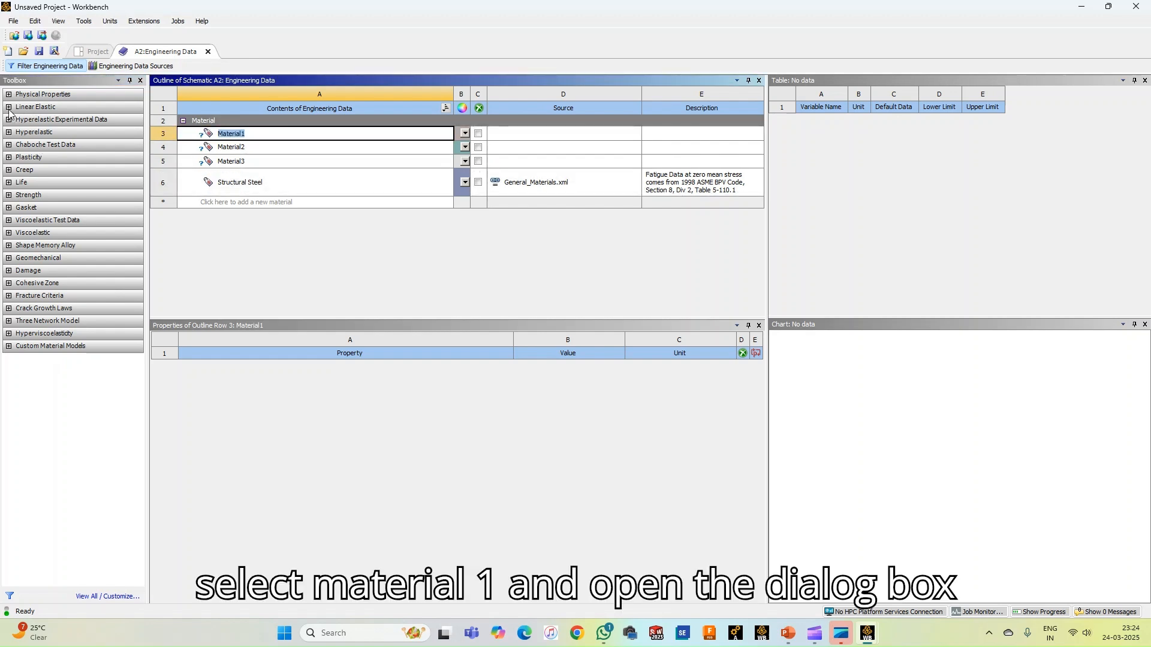
left_click(9, 108)
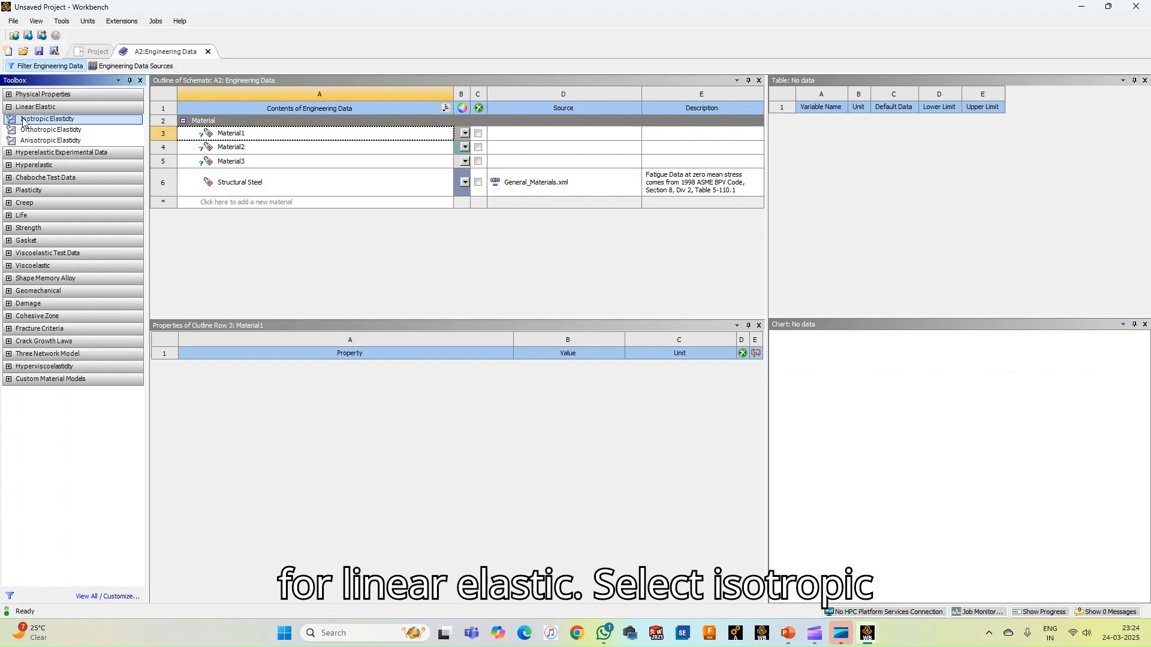
left_click(25, 123)
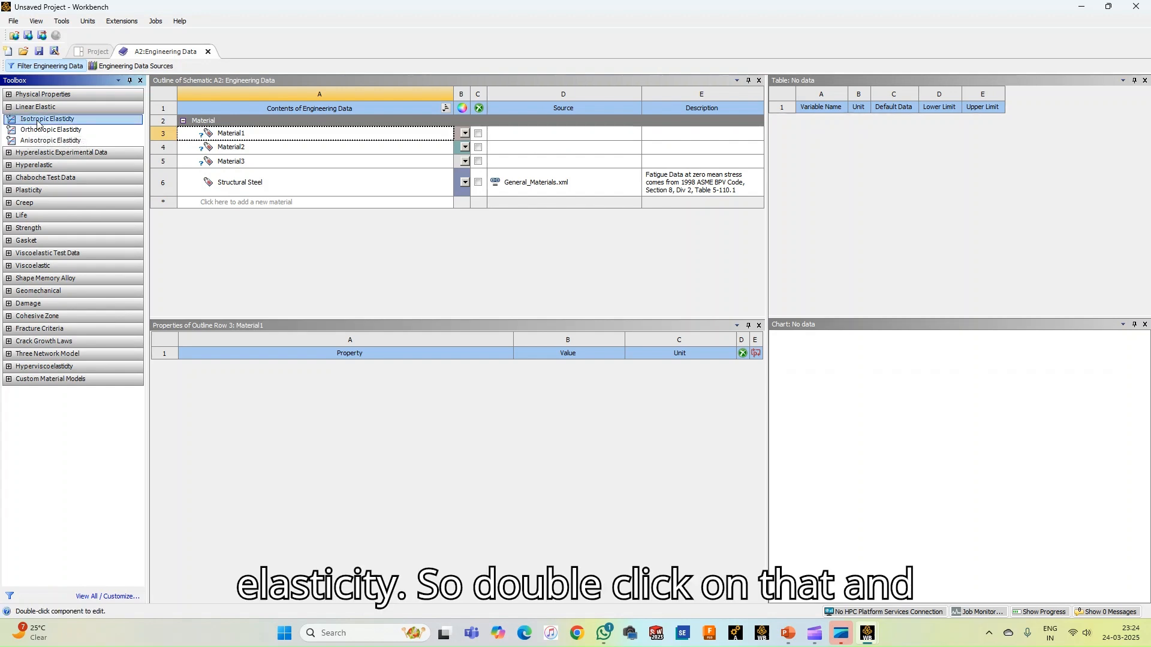
double_click(38, 119)
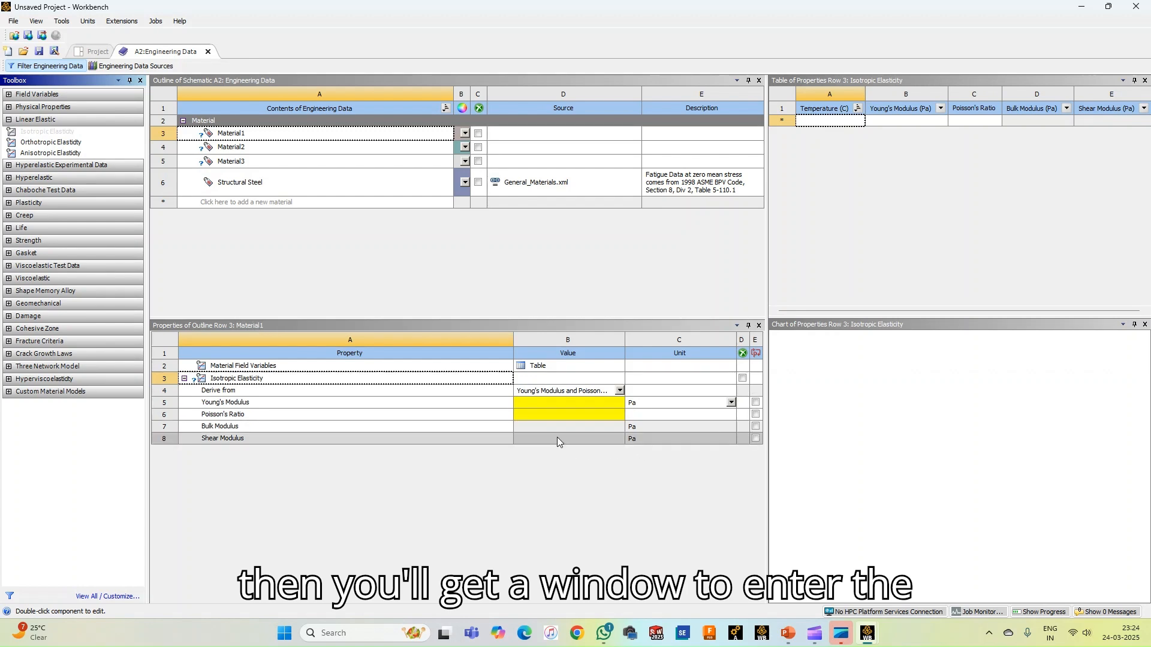
Set Material1's Young's modulus to 83e3 Pa and its Poisson's ratio to 0.3
left_click(545, 402)
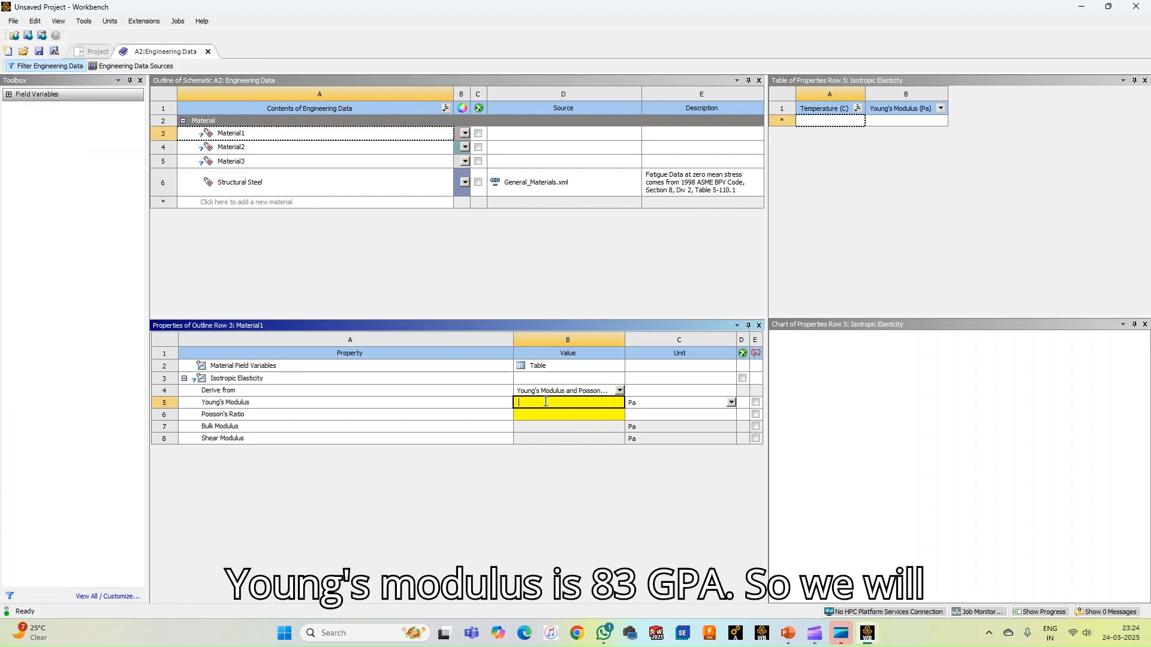
type("83e")
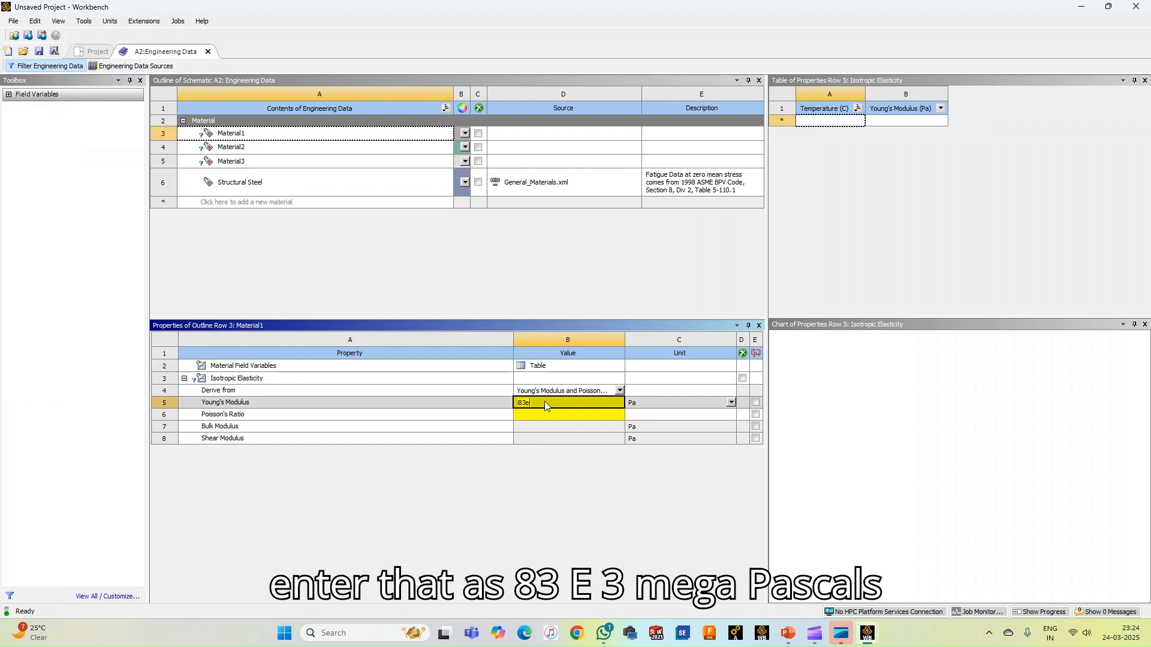
type("3")
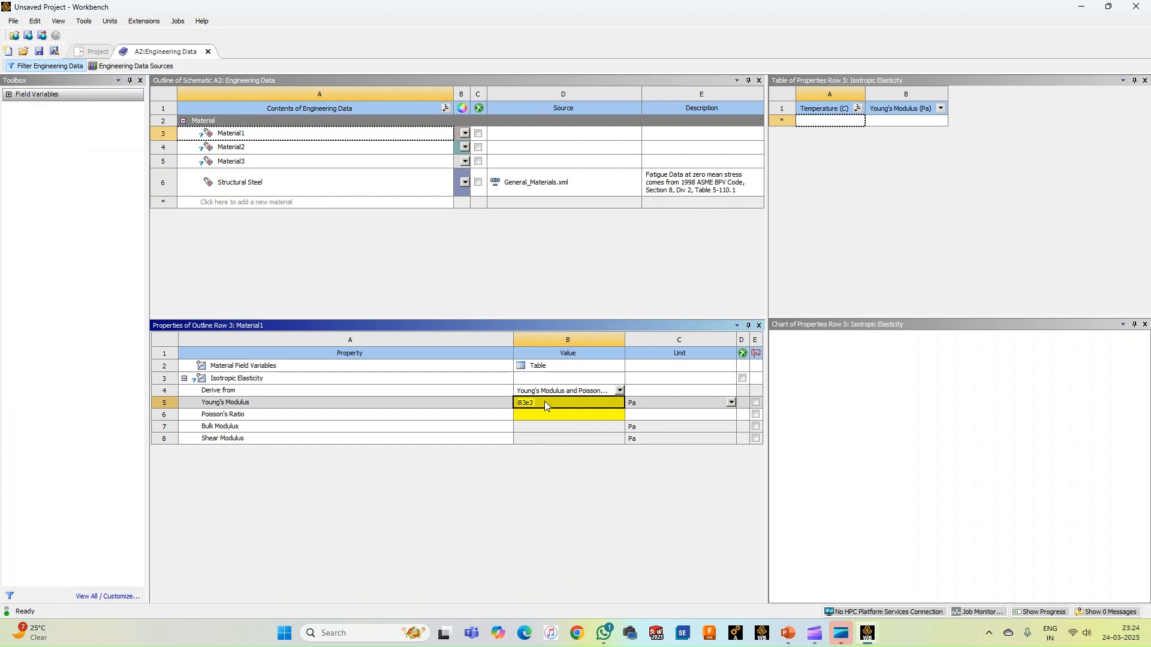
key("Return")
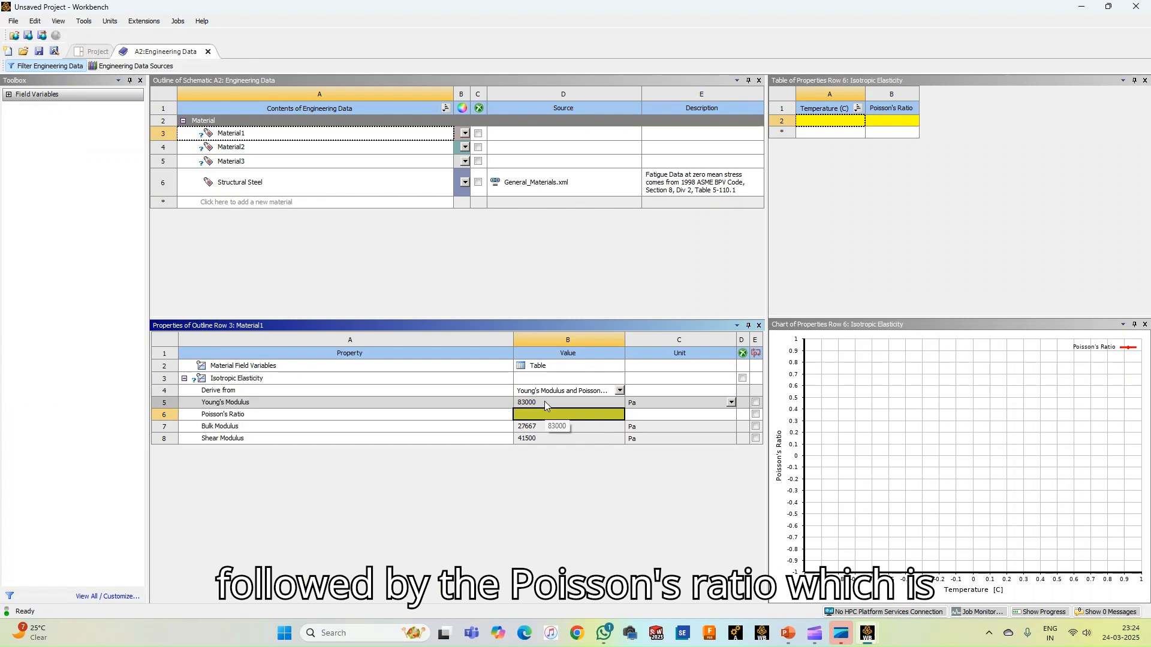
type("0.3")
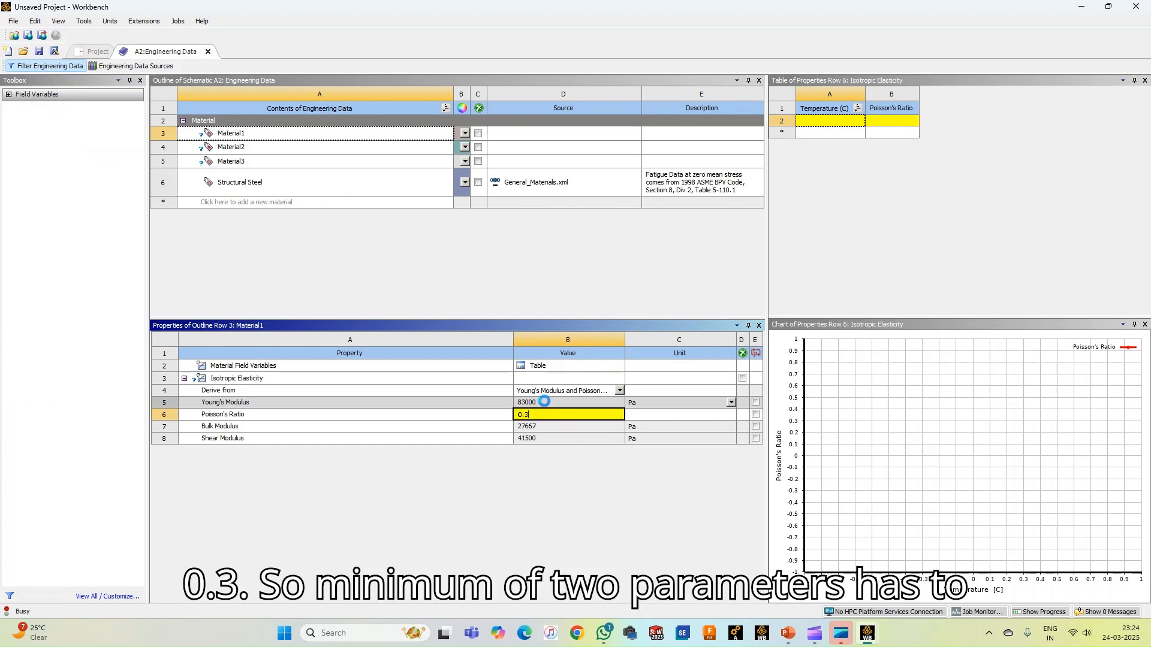
key("Return")
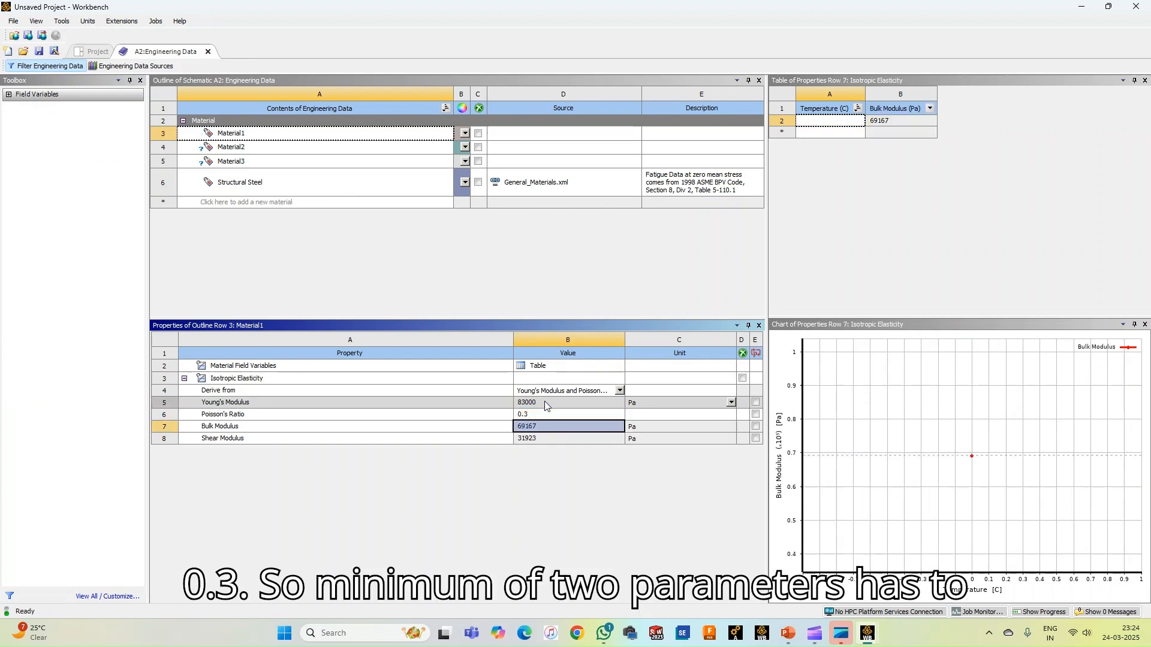
left_click(549, 271)
Give Material2 isotropic elasticity with a Young's modulus of 70e3 Pa and a Poisson's ratio of 0.3
left_click(198, 148)
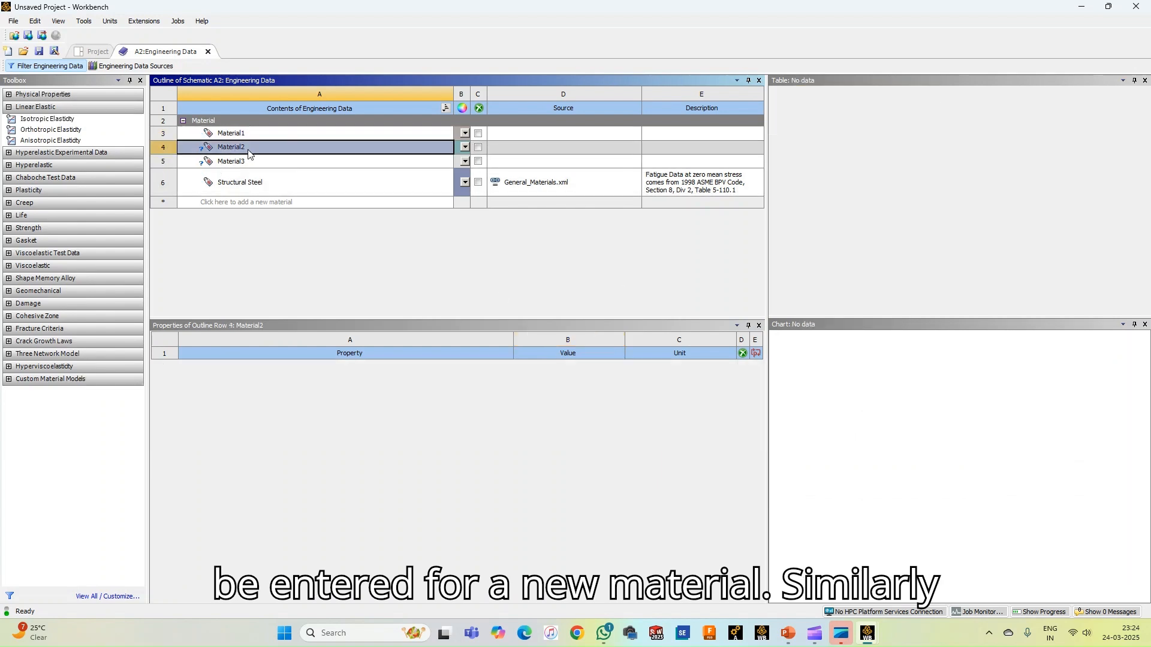
double_click(48, 119)
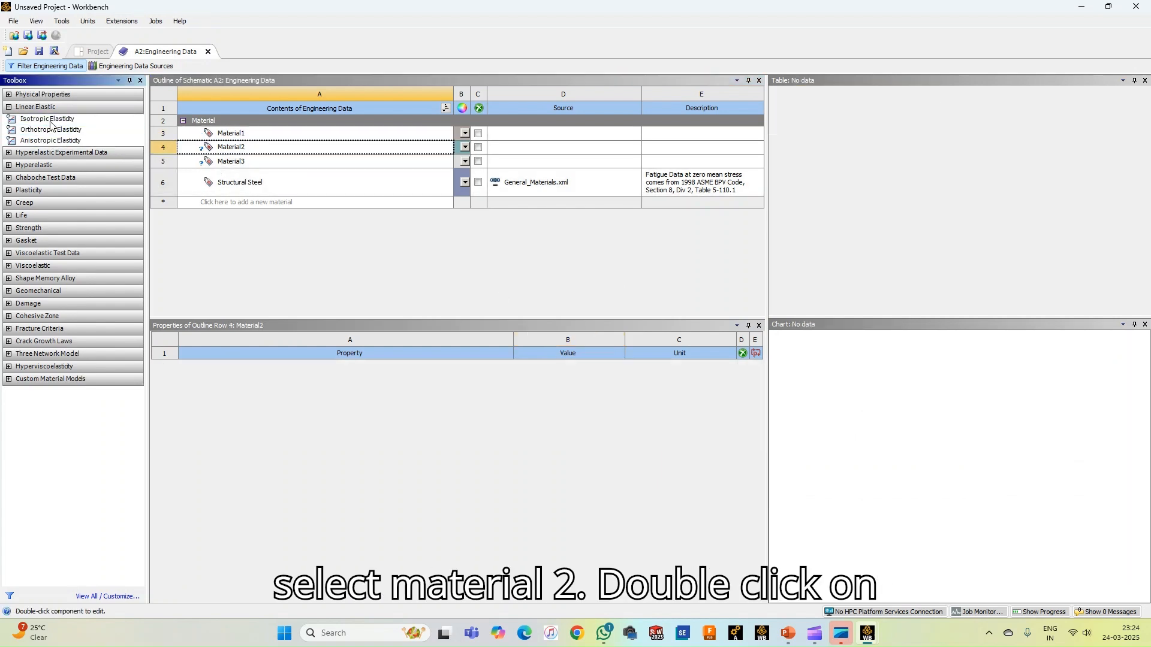
left_click(555, 405)
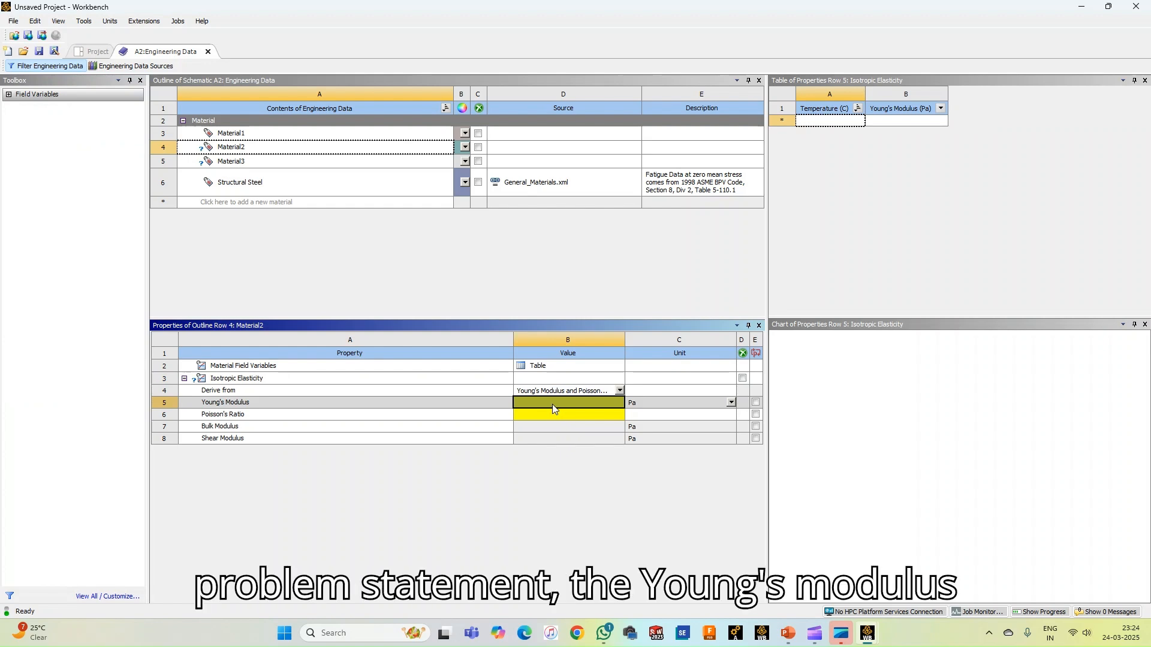
type("70e3")
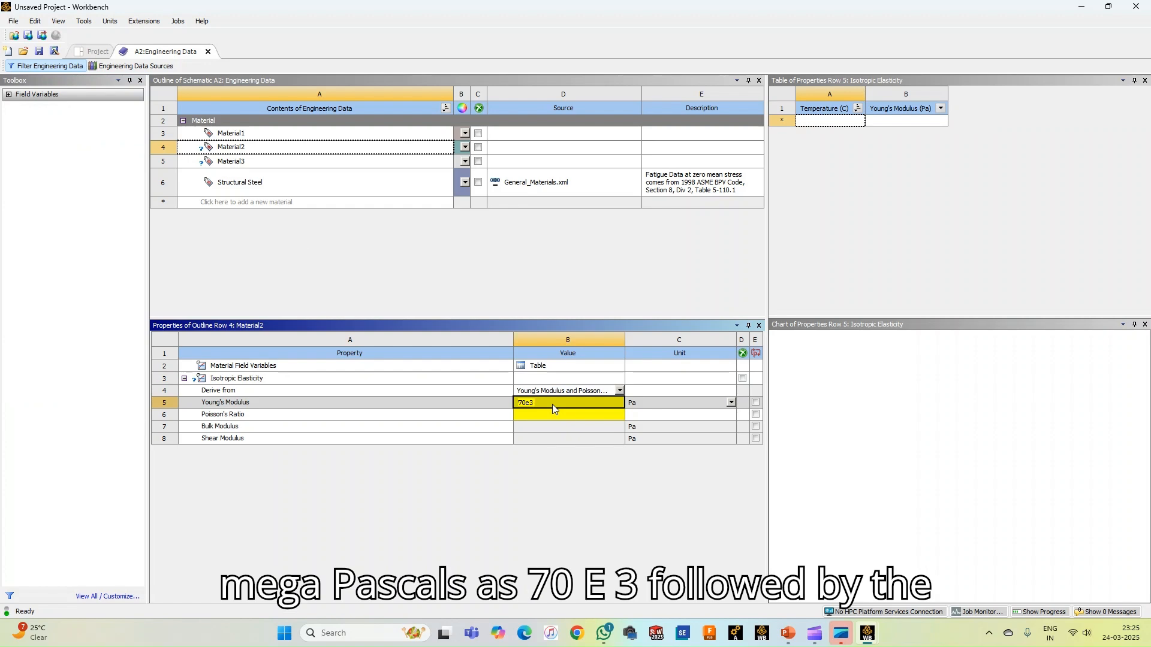
key("Return")
type("0.3")
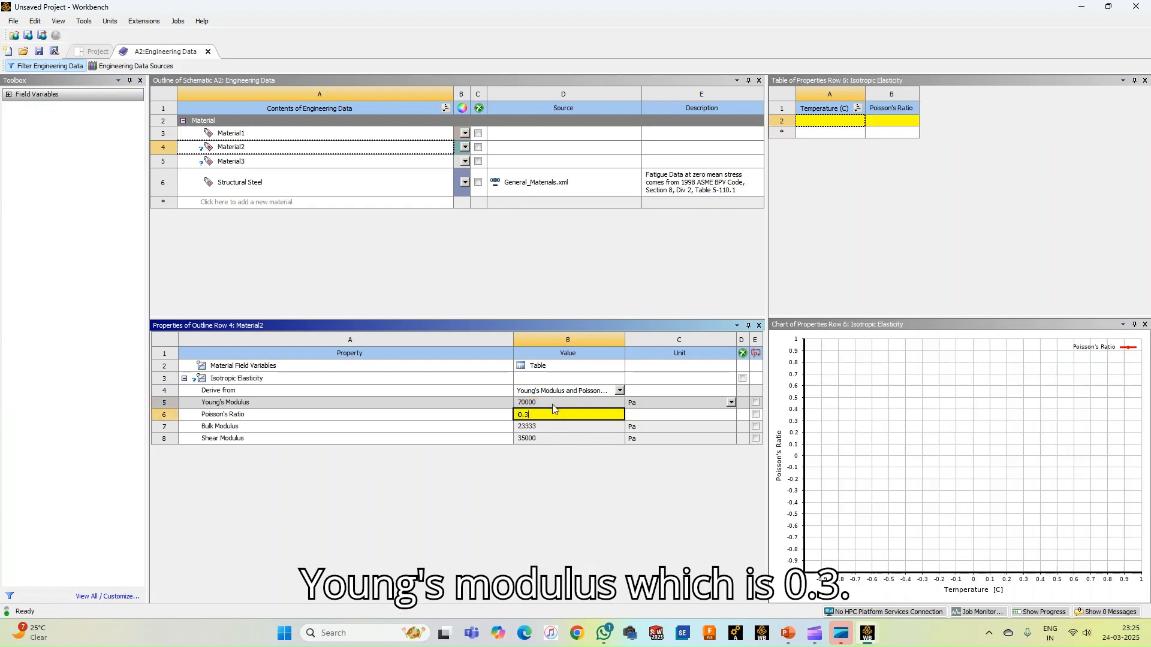
key("Return")
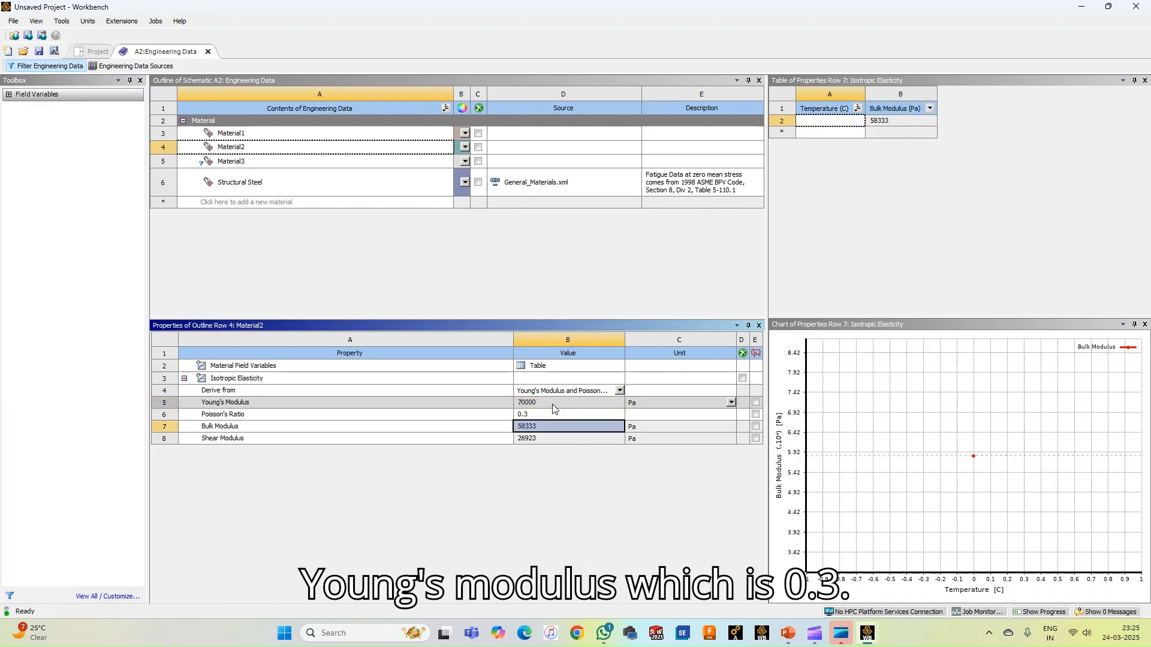
Give Material3 isotropic elasticity with a Young's modulus of 200e3 Pa and a Poisson's ratio of 0.3, and review all three materials
left_click(248, 163)
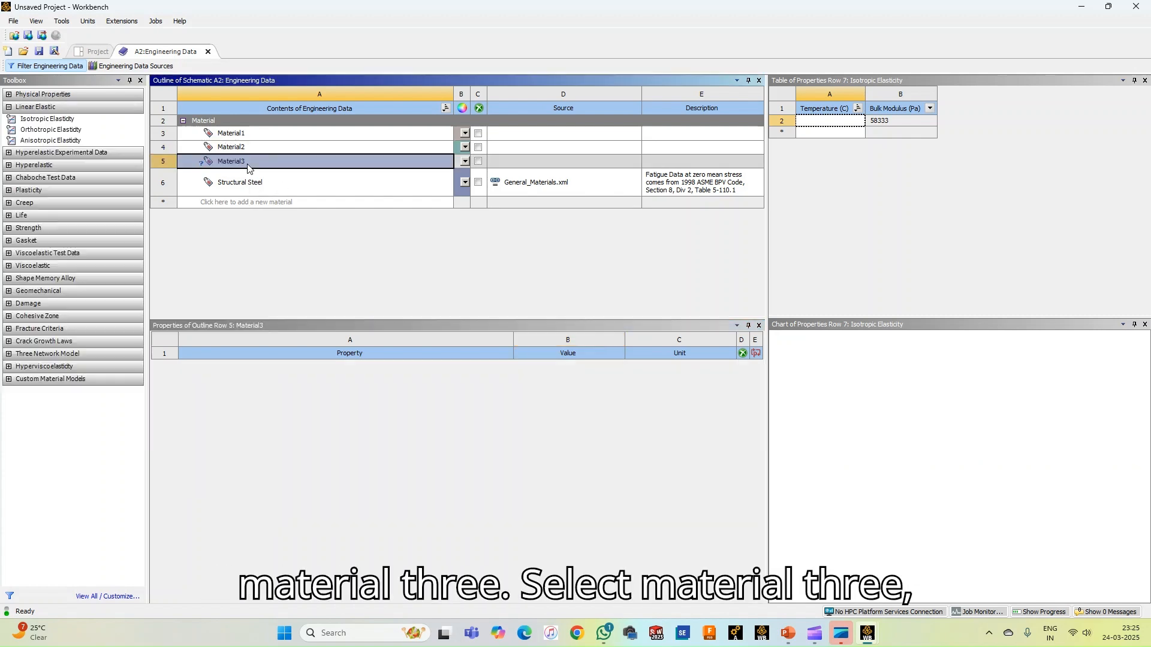
double_click(42, 119)
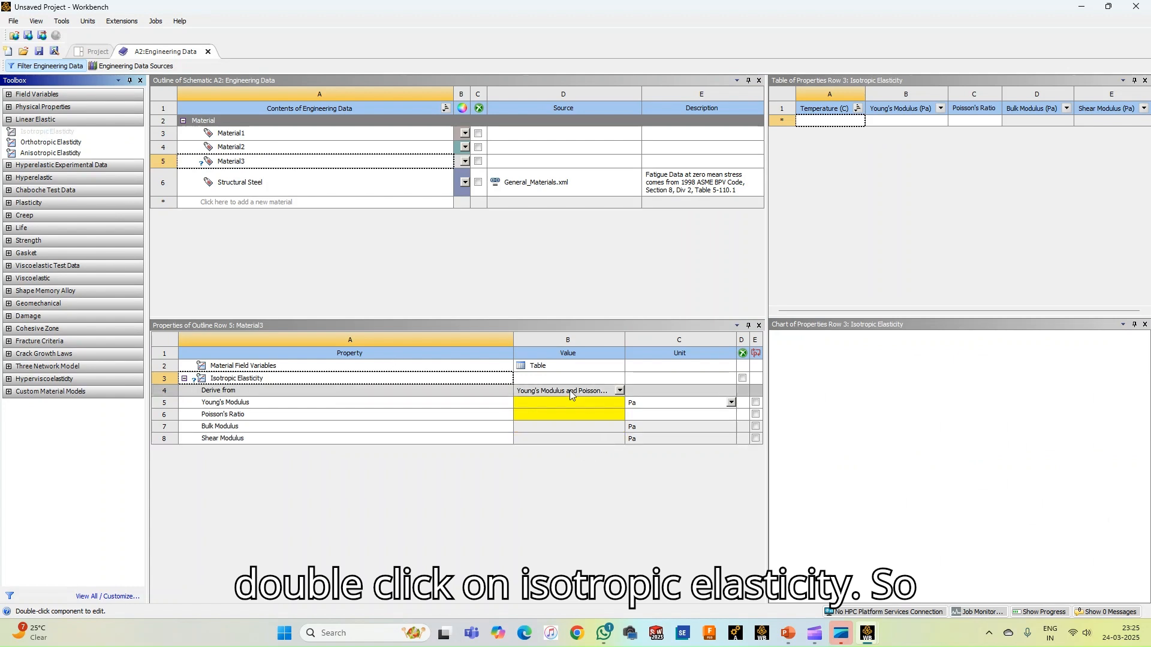
left_click(573, 402)
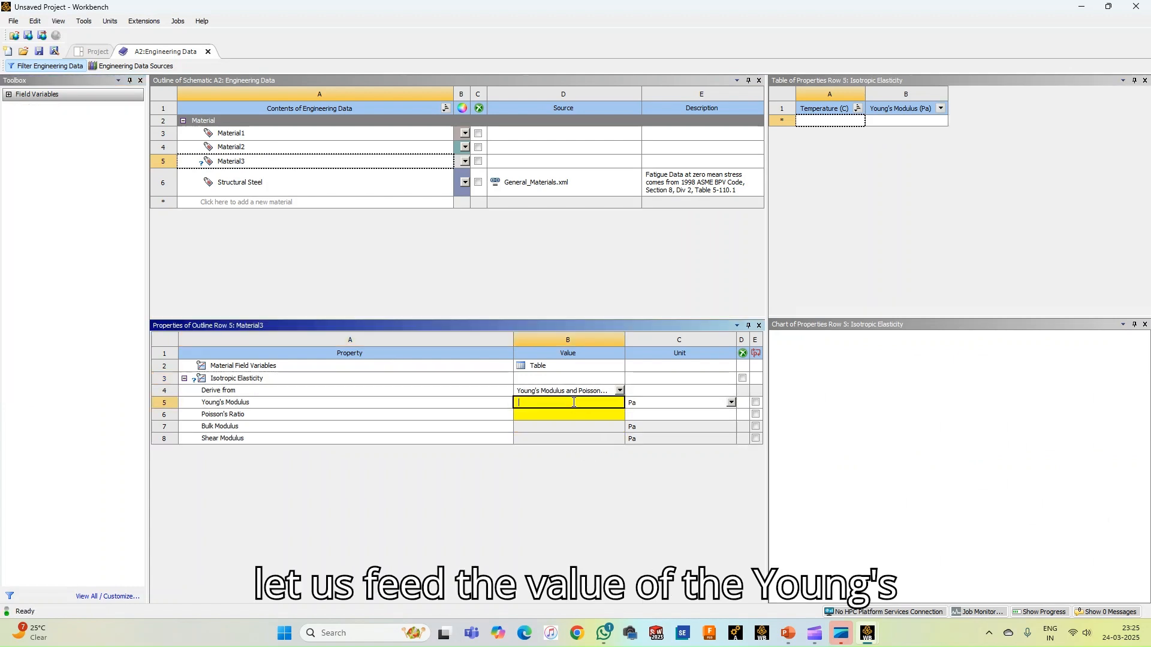
type("200e3")
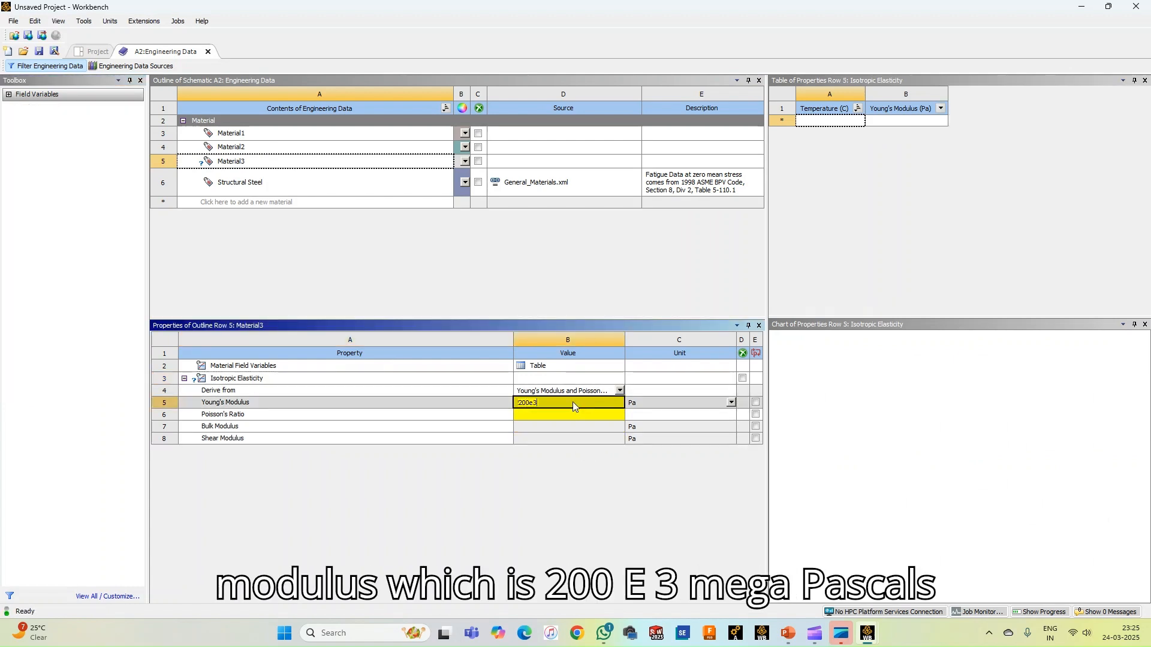
key("Return")
type("0")
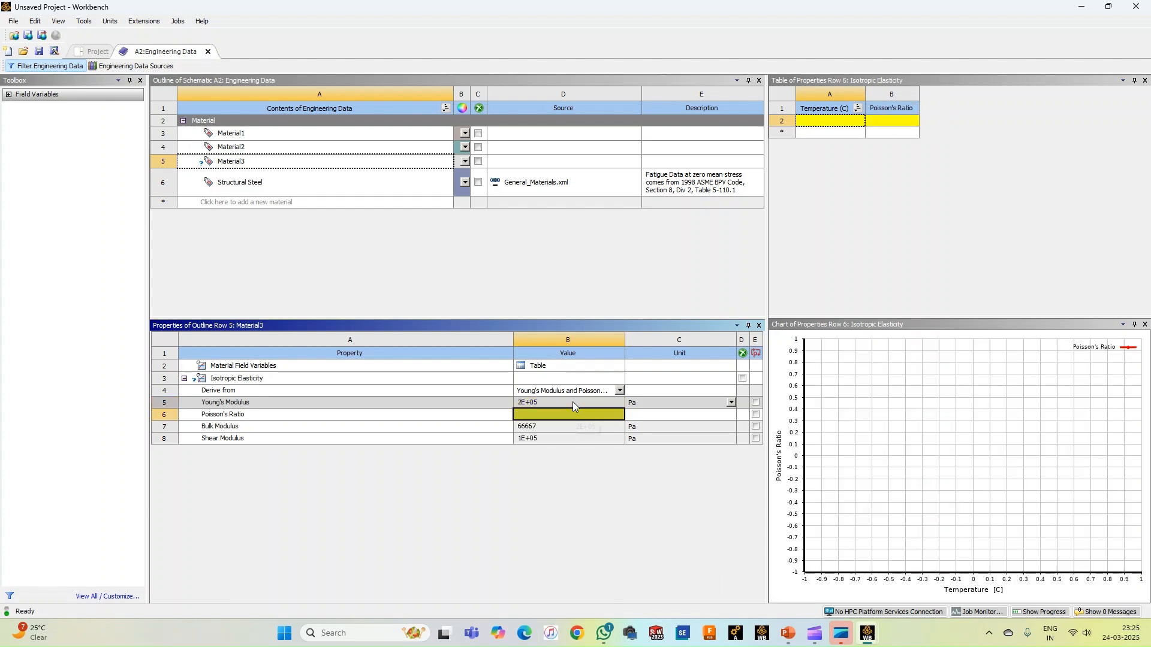
type(".3")
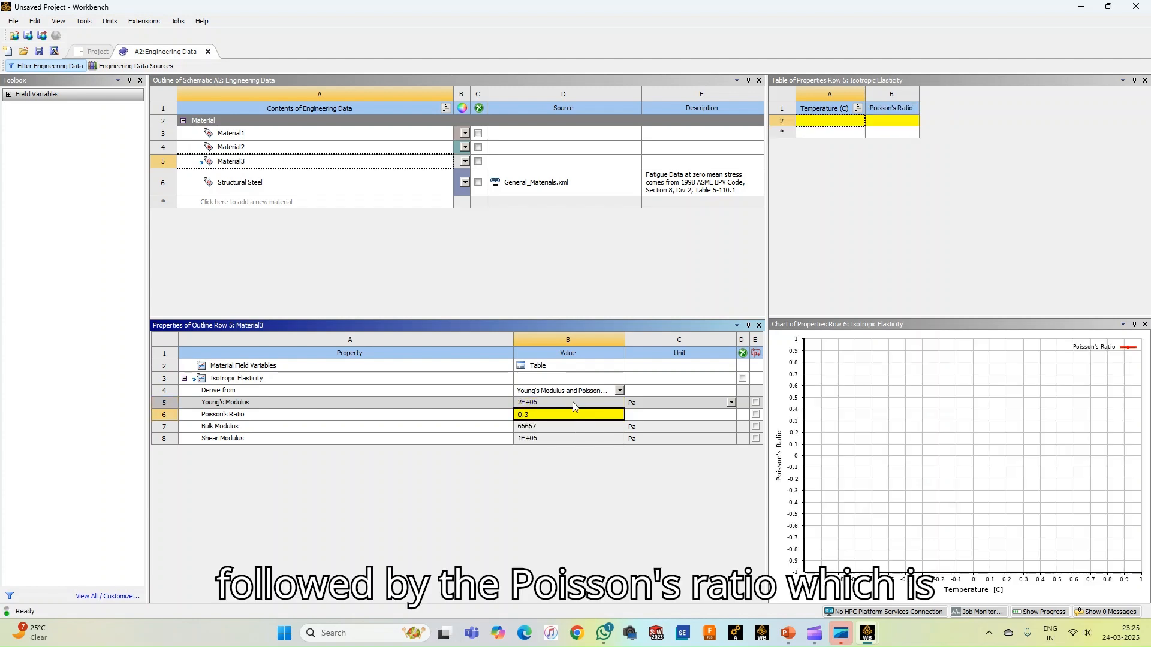
key("Return")
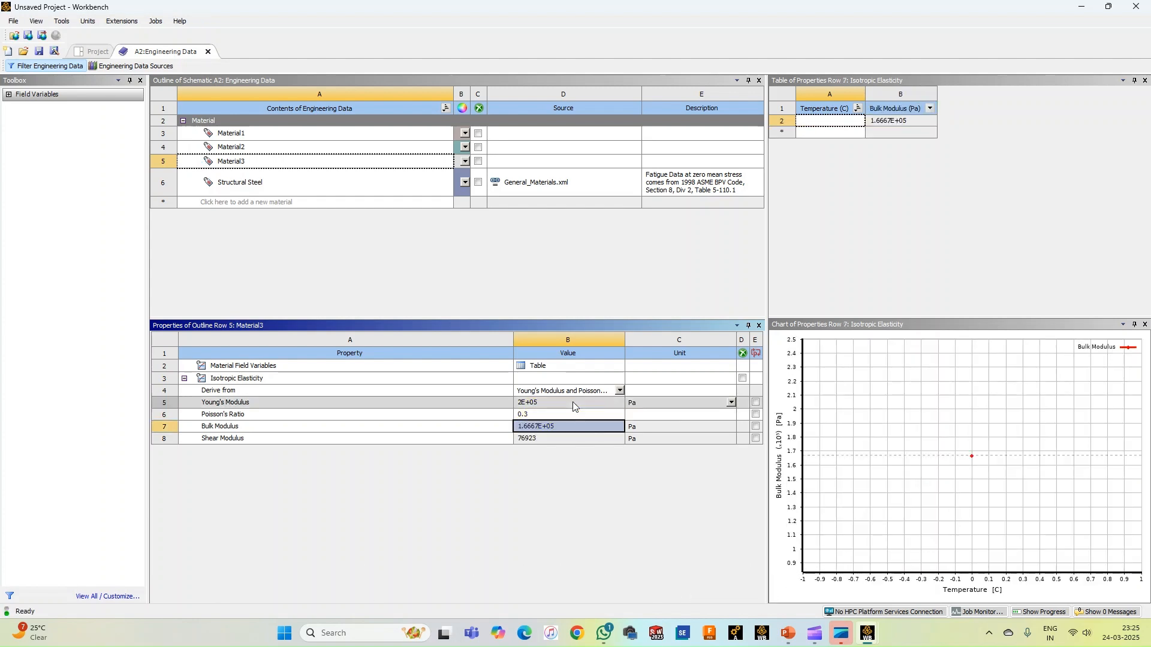
left_click(232, 133)
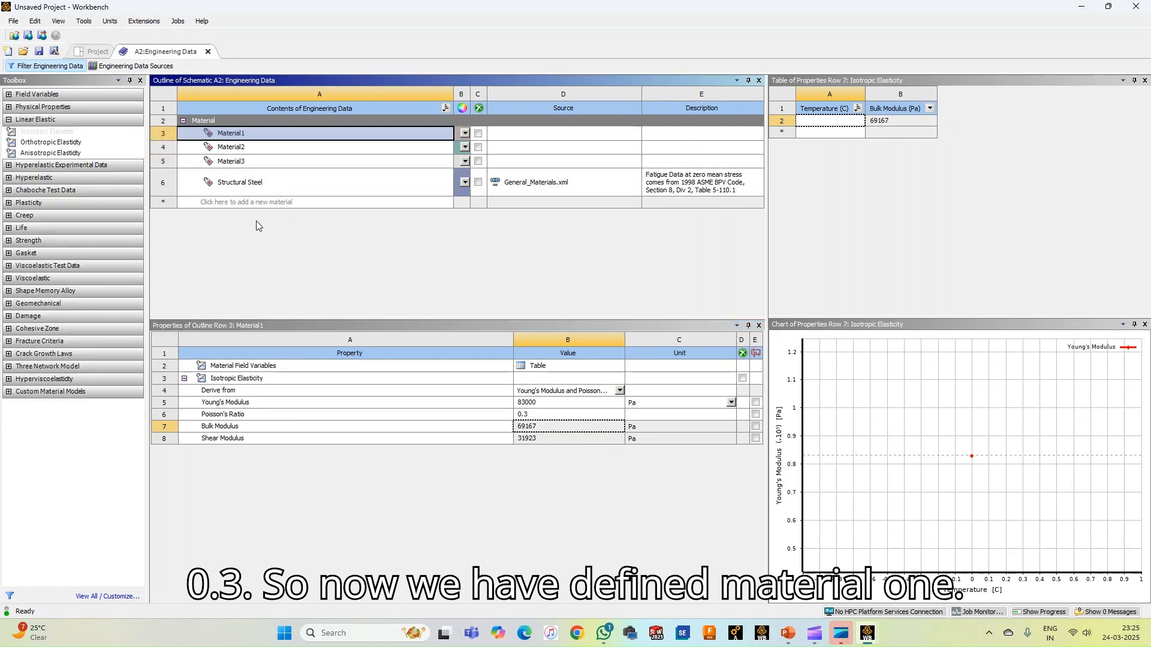
left_click(233, 147)
left_click(229, 162)
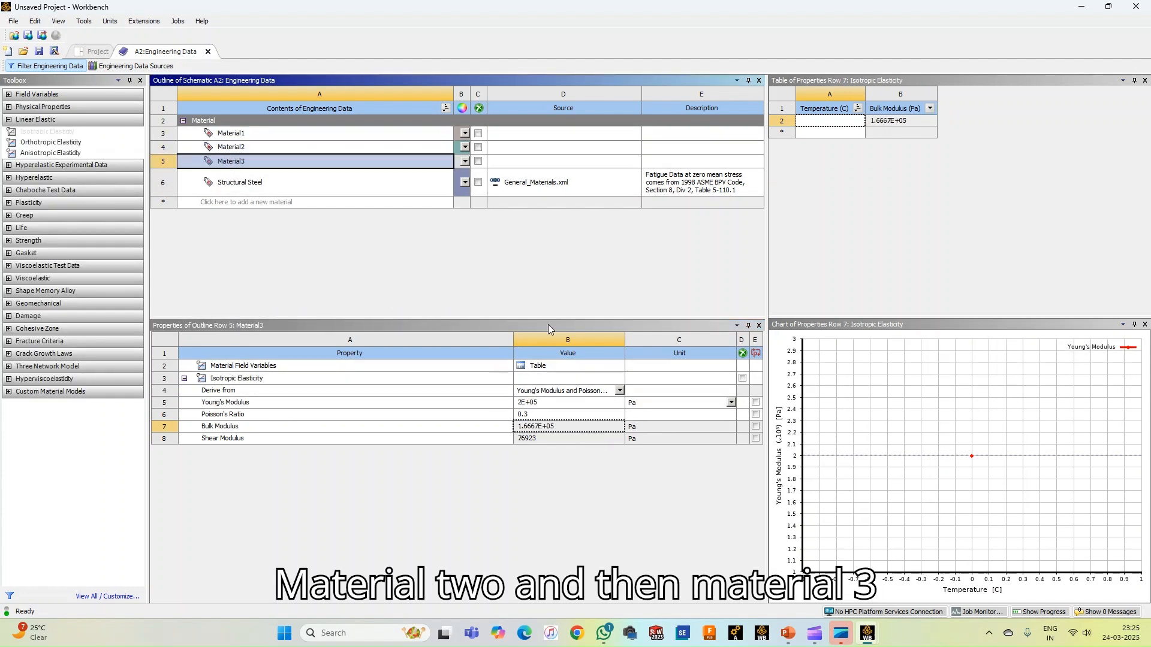
Close the engineering data and start a new DesignModeler geometry for the Static Structural system
left_click(208, 52)
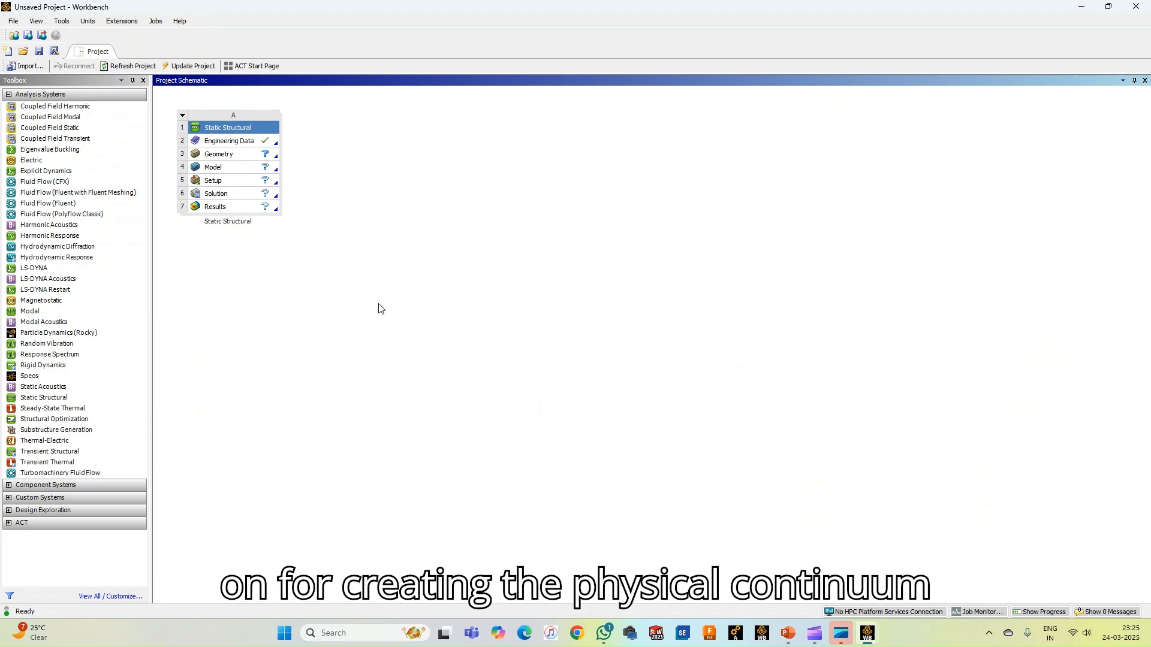
right_click(233, 157)
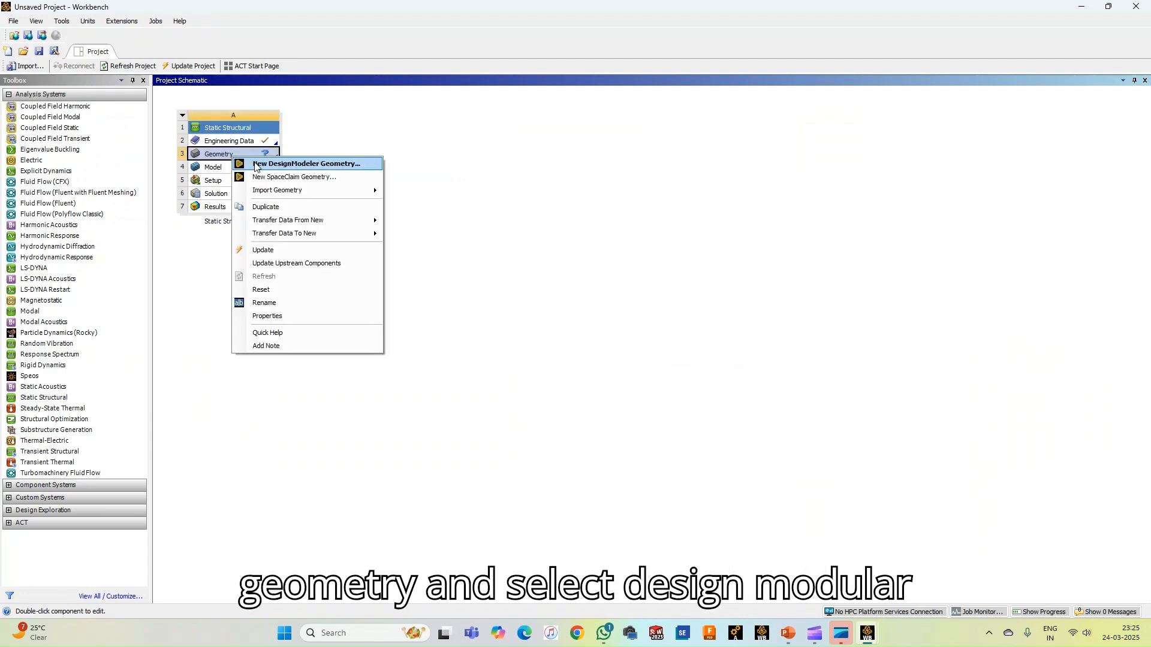
left_click(294, 164)
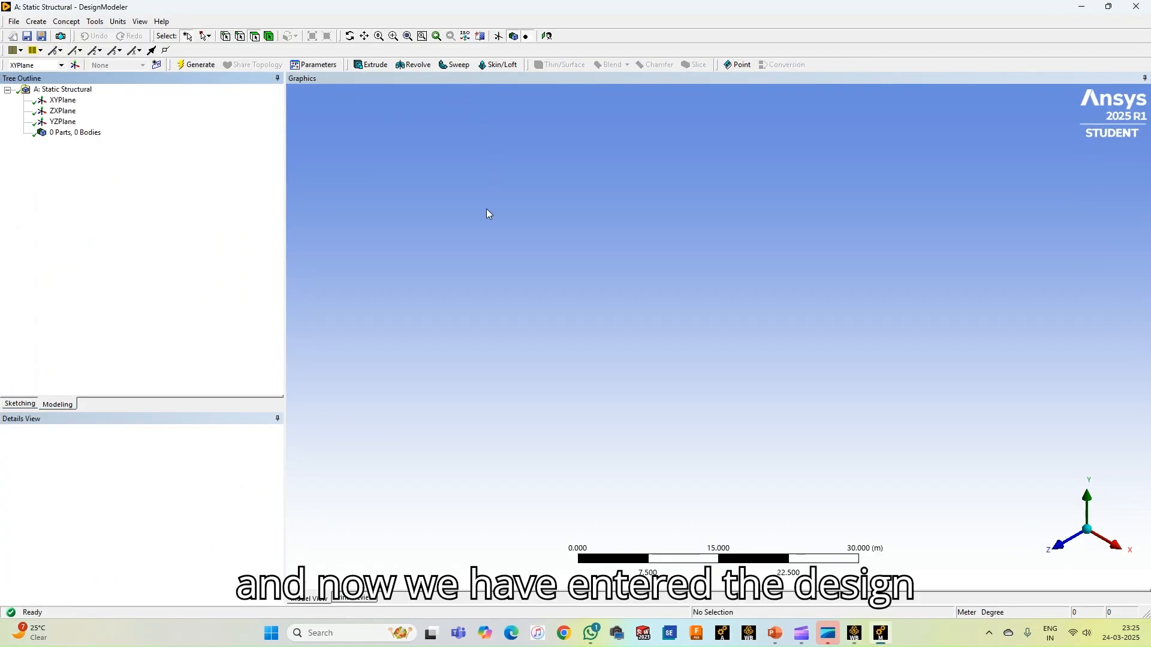
Look straight at the XY plane and set the geometry's length unit to millimetres
left_click(63, 101)
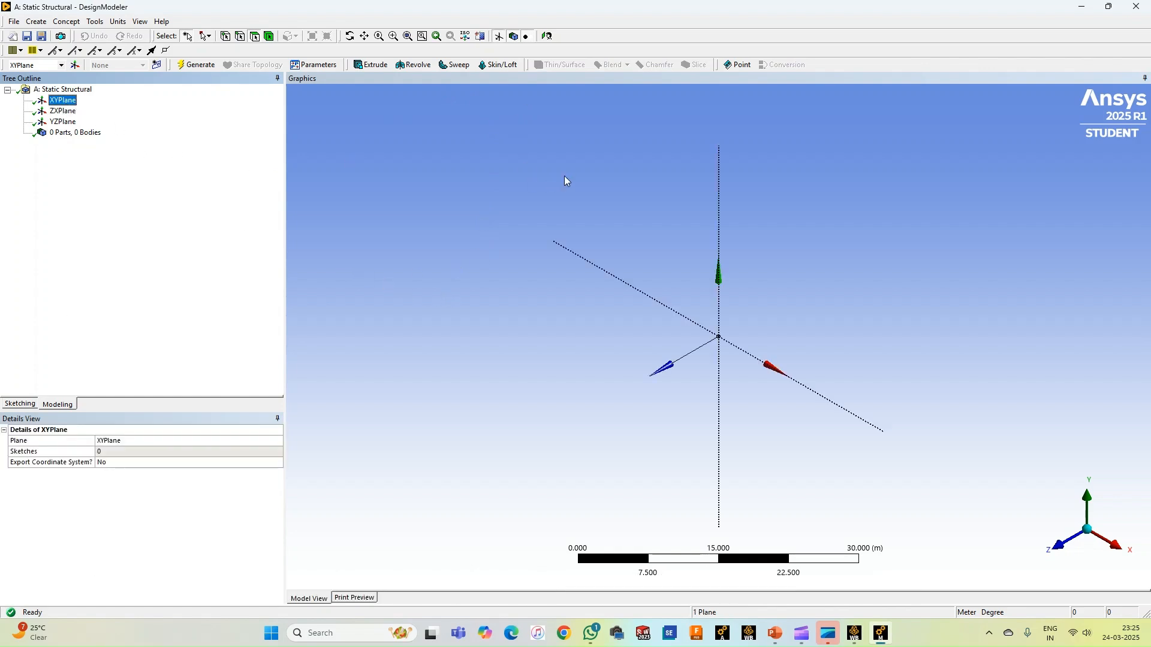
left_click(547, 37)
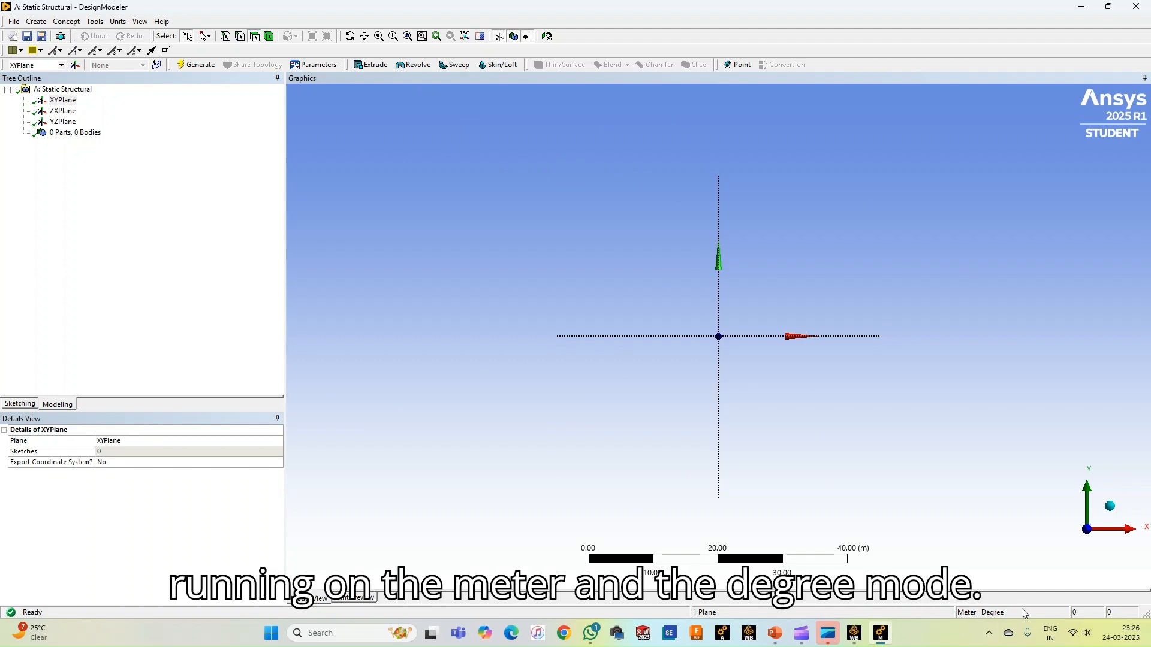
left_click(118, 21)
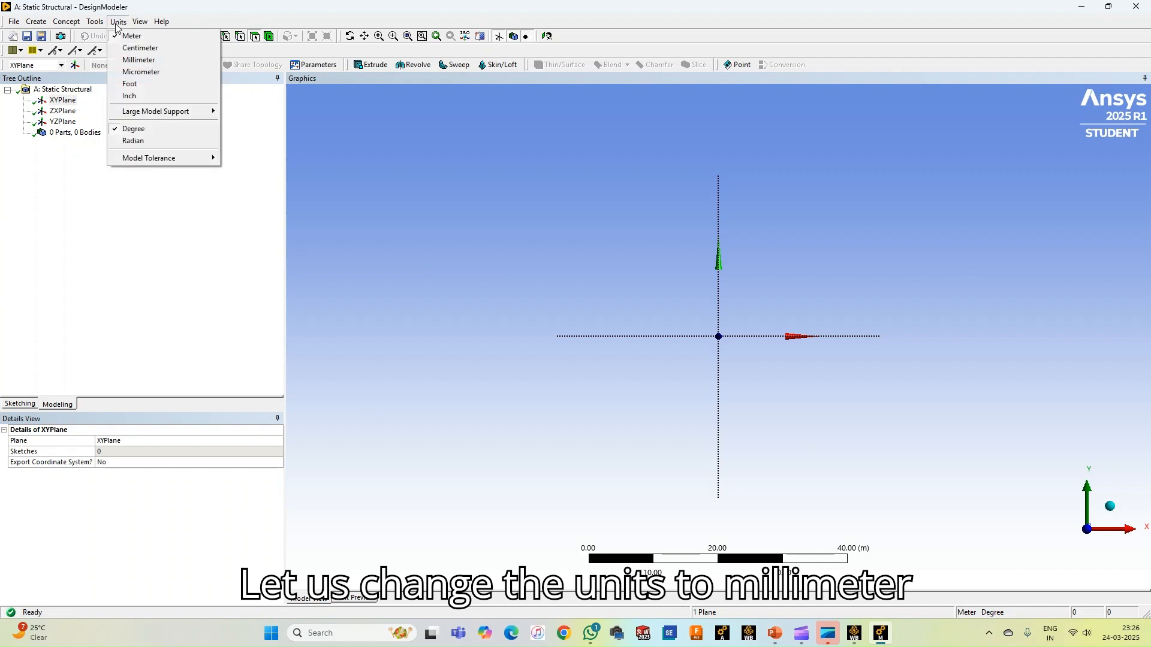
left_click(137, 60)
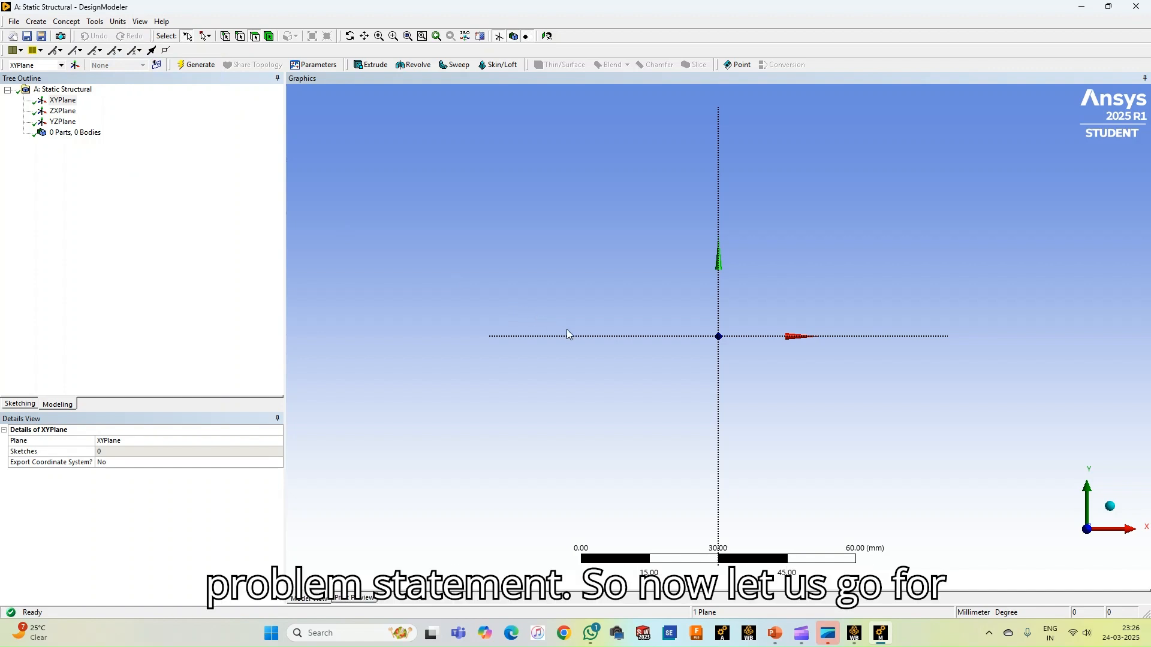
Sketch a horizontal line about 51 mm long on the XY plane, starting at the origin and following the positive X axis
left_click(18, 405)
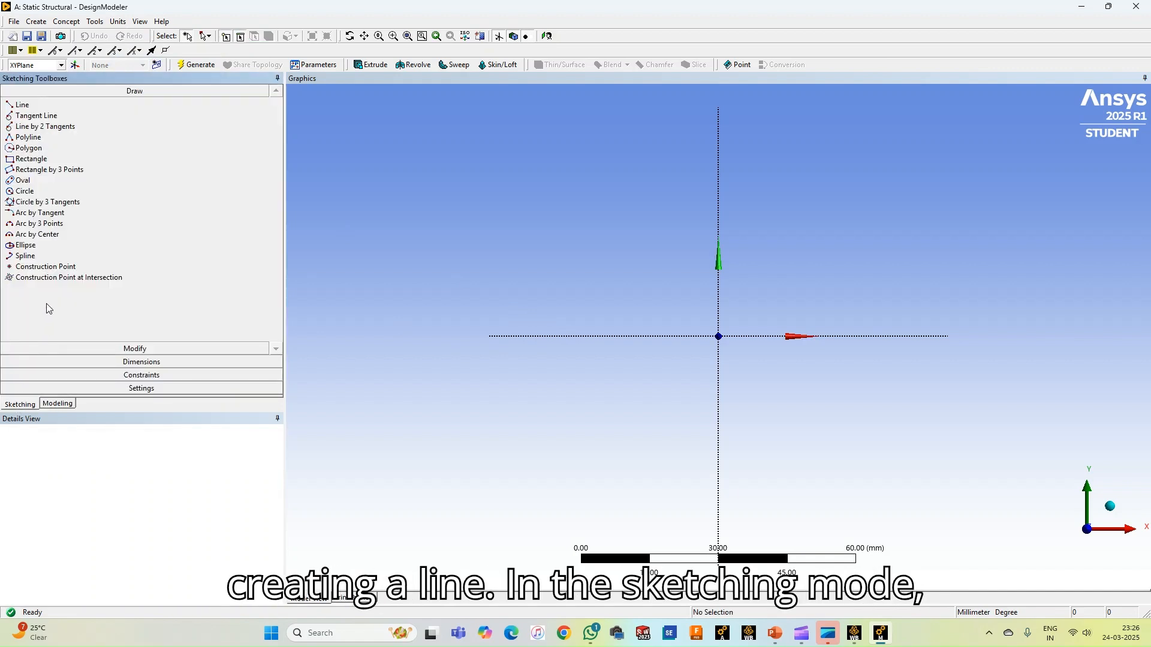
left_click(23, 105)
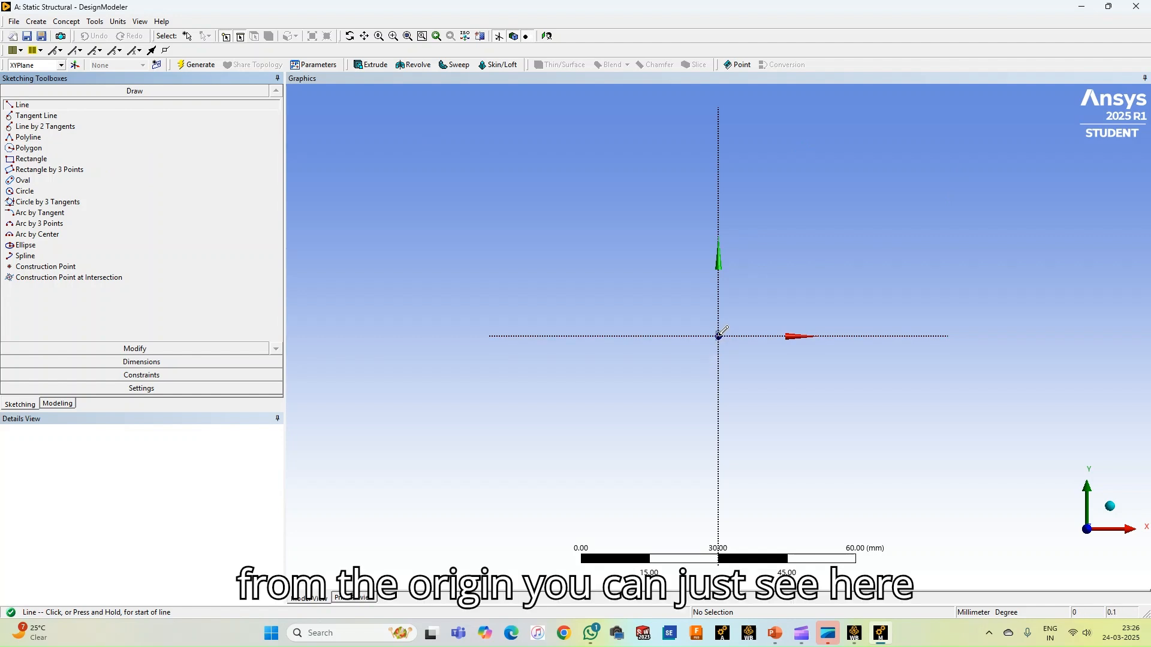
left_click(719, 335)
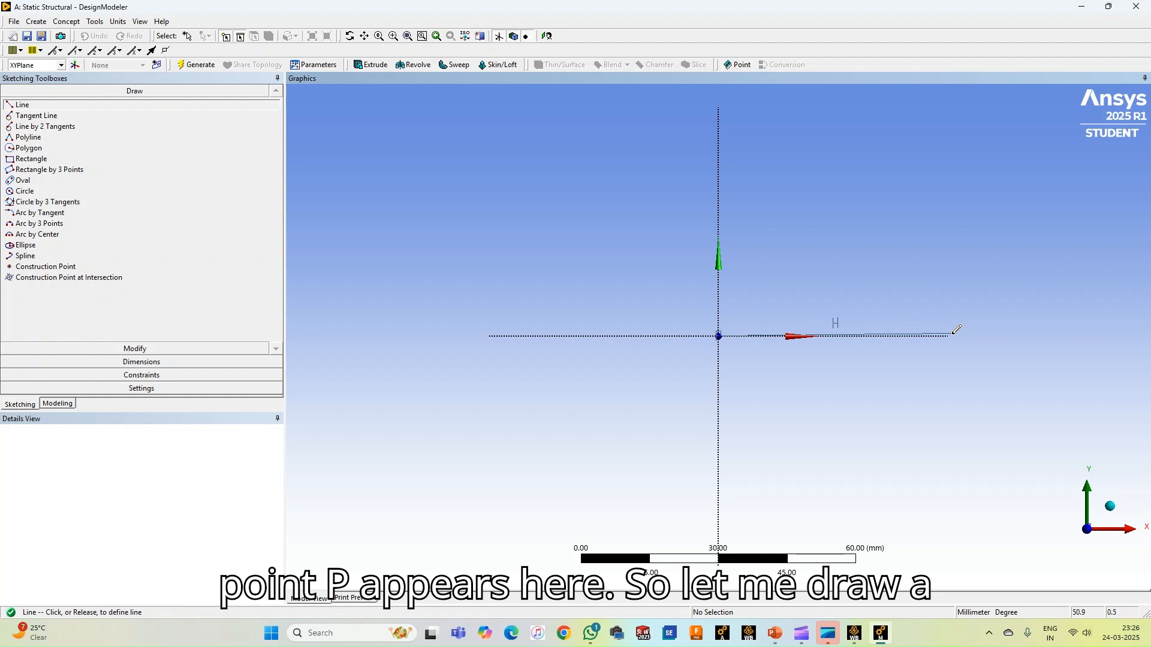
left_click(953, 334)
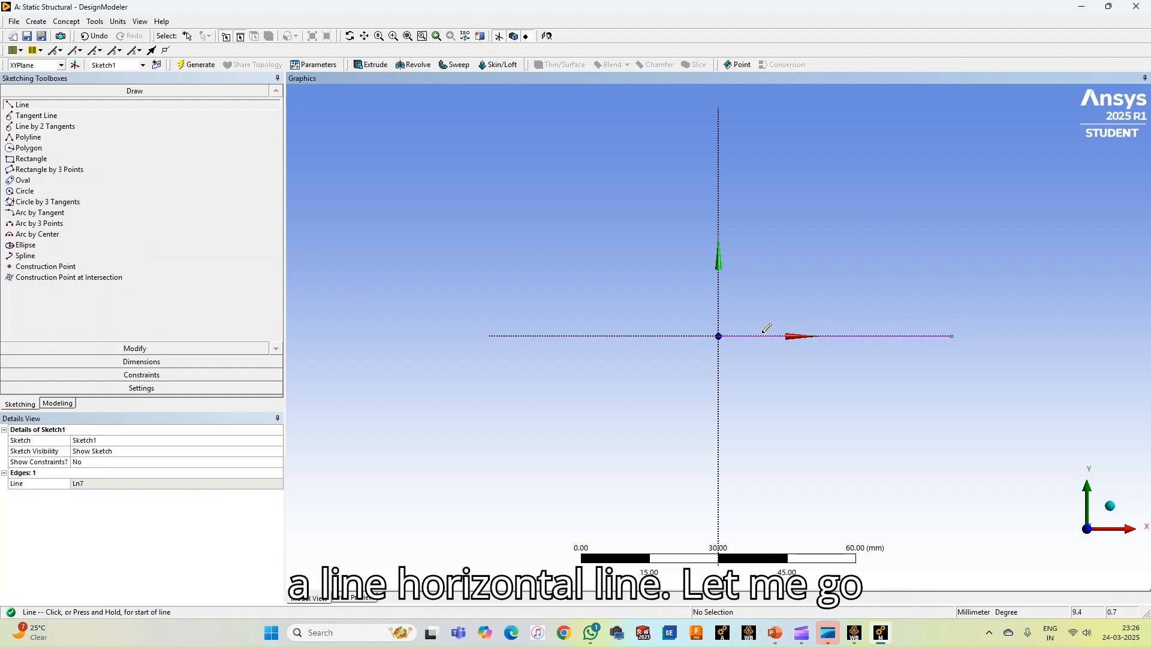
Add a general dimension below the horizontal line and set its length to 800 mm
left_click(107, 363)
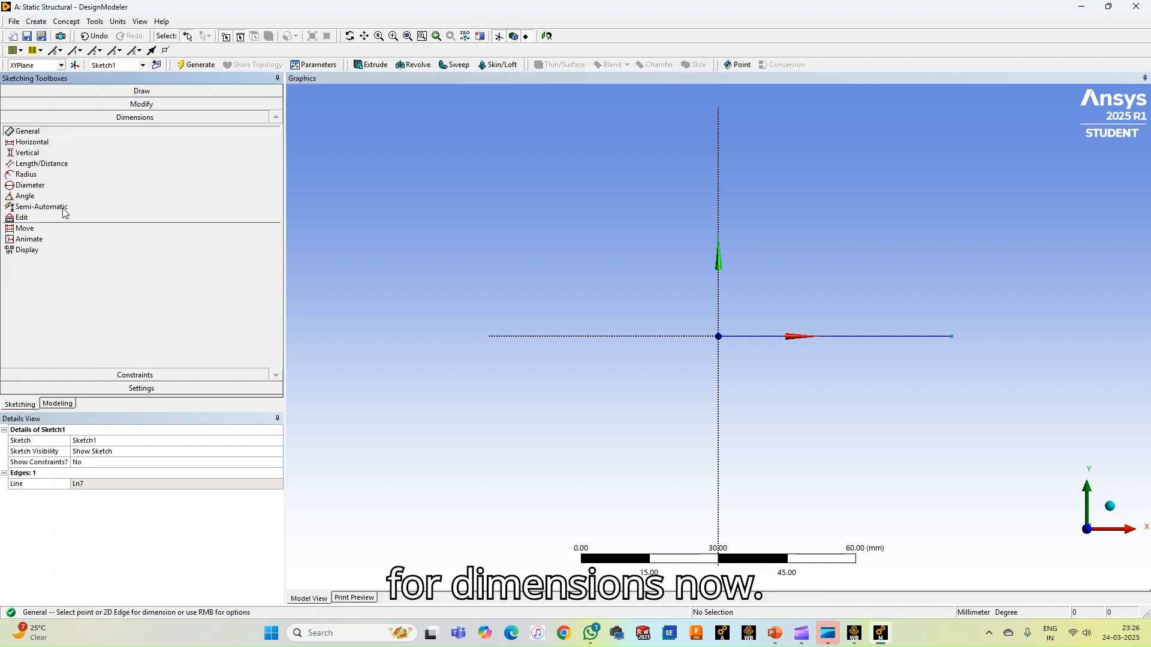
left_click(738, 337)
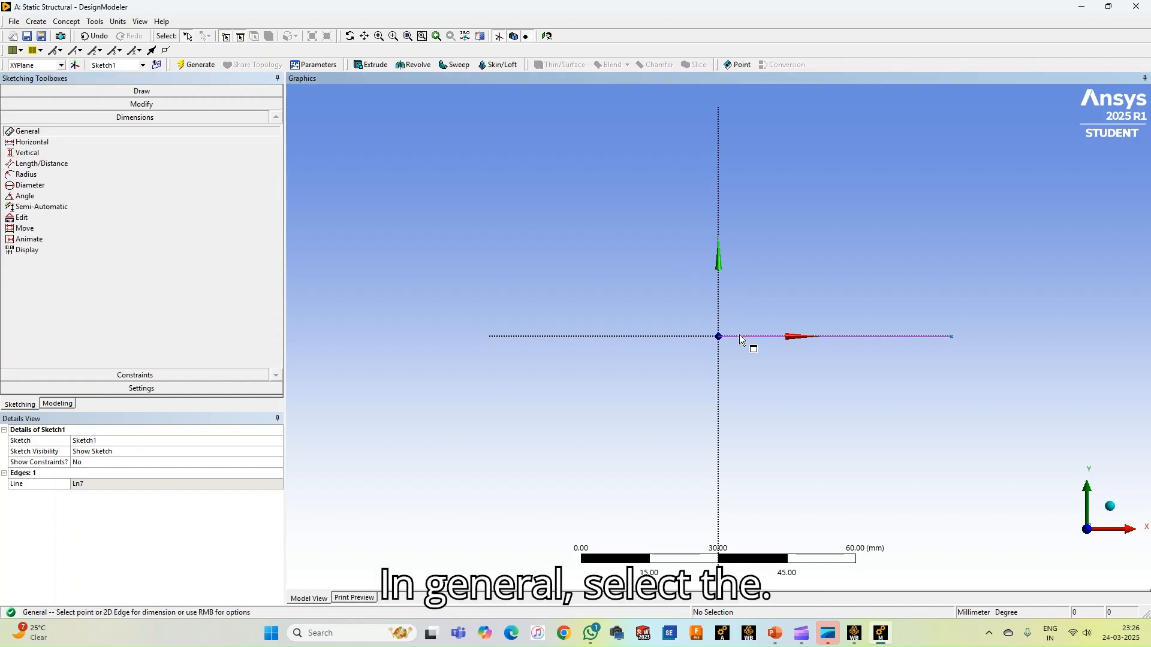
left_click(754, 394)
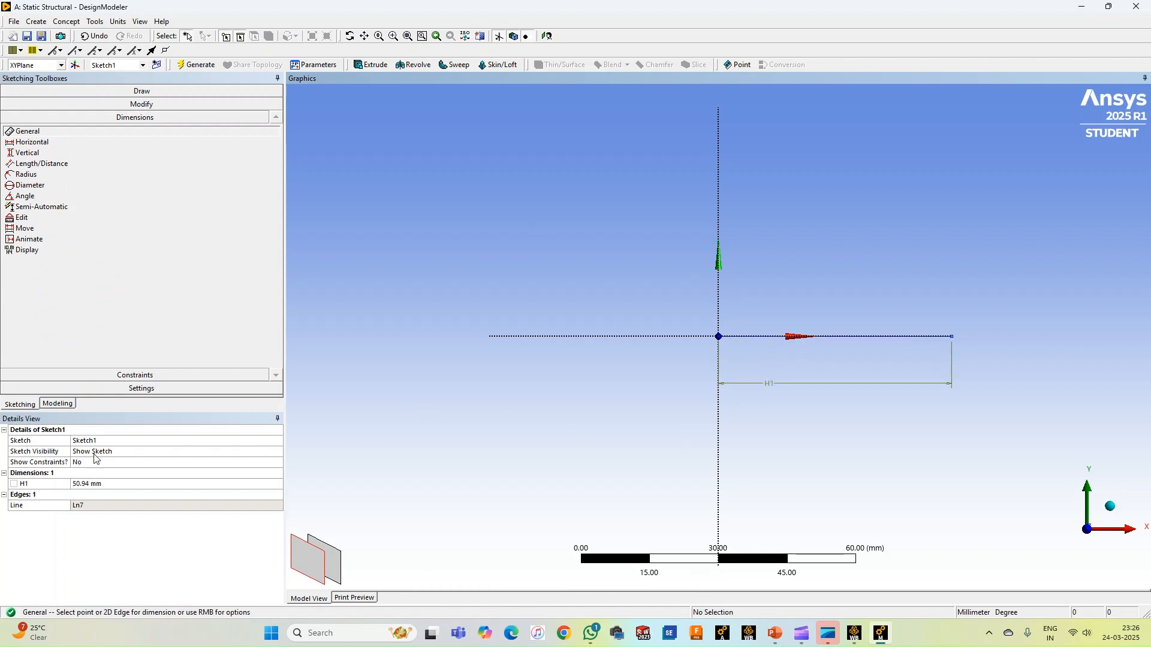
left_click(109, 483)
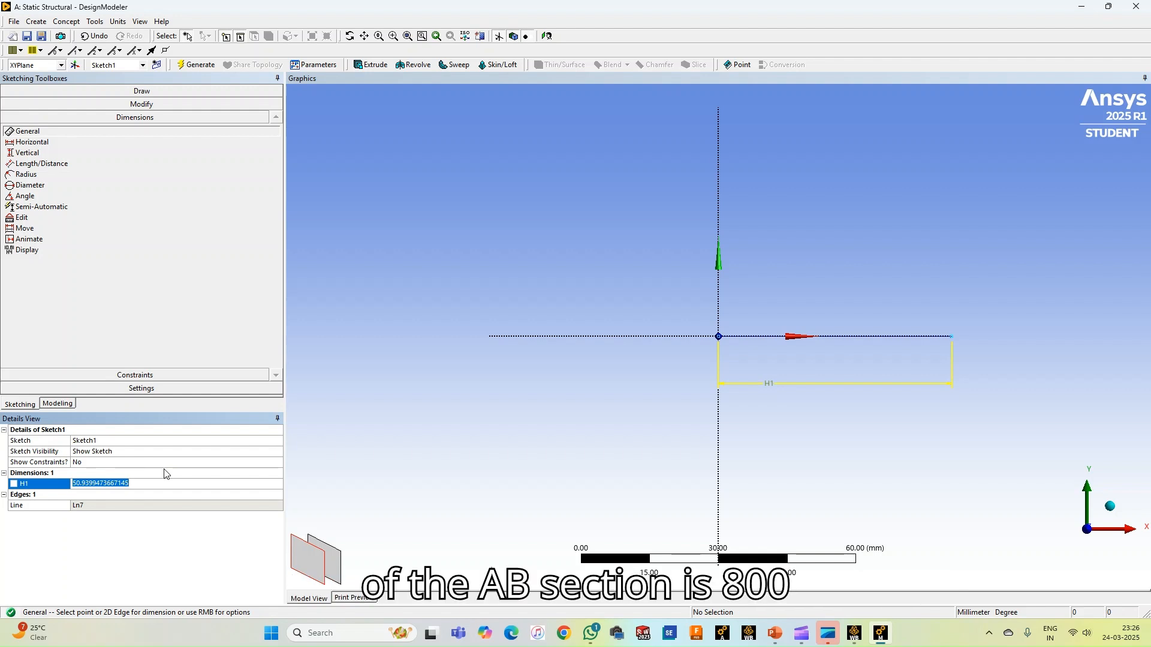
type("800")
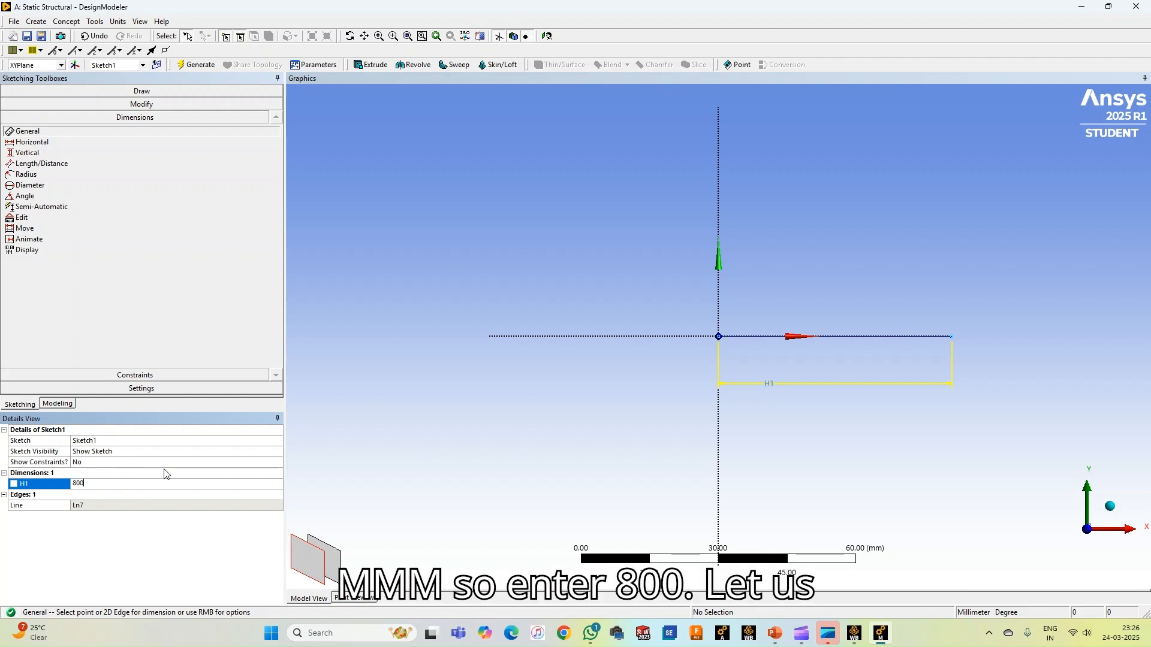
key("Return")
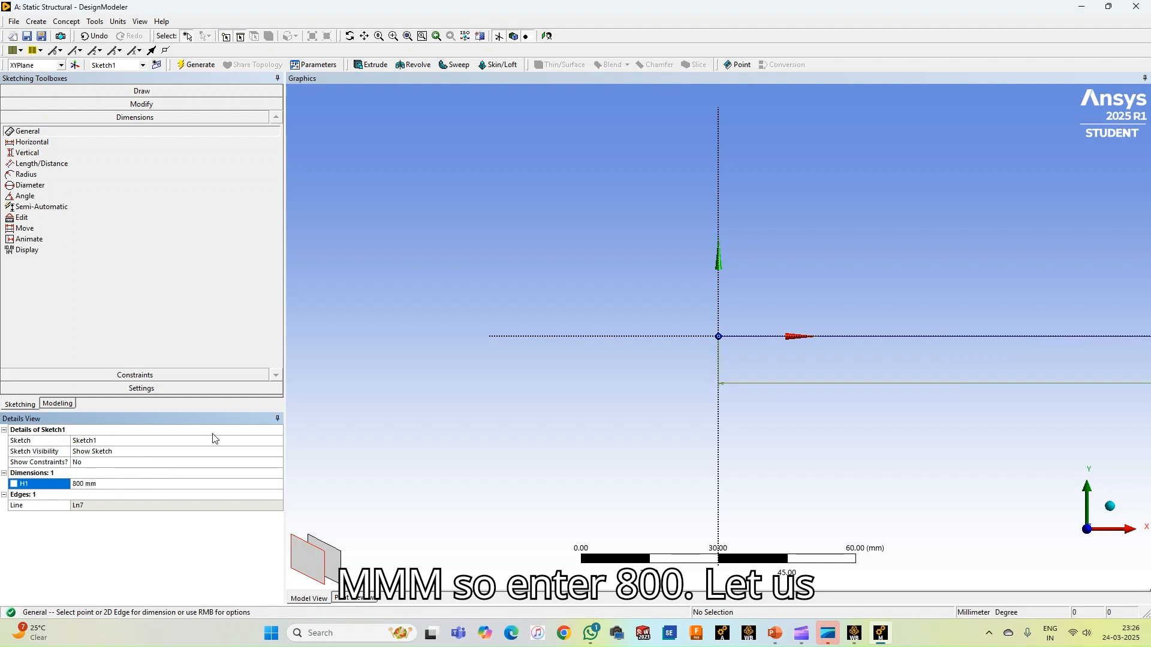
left_click(408, 36)
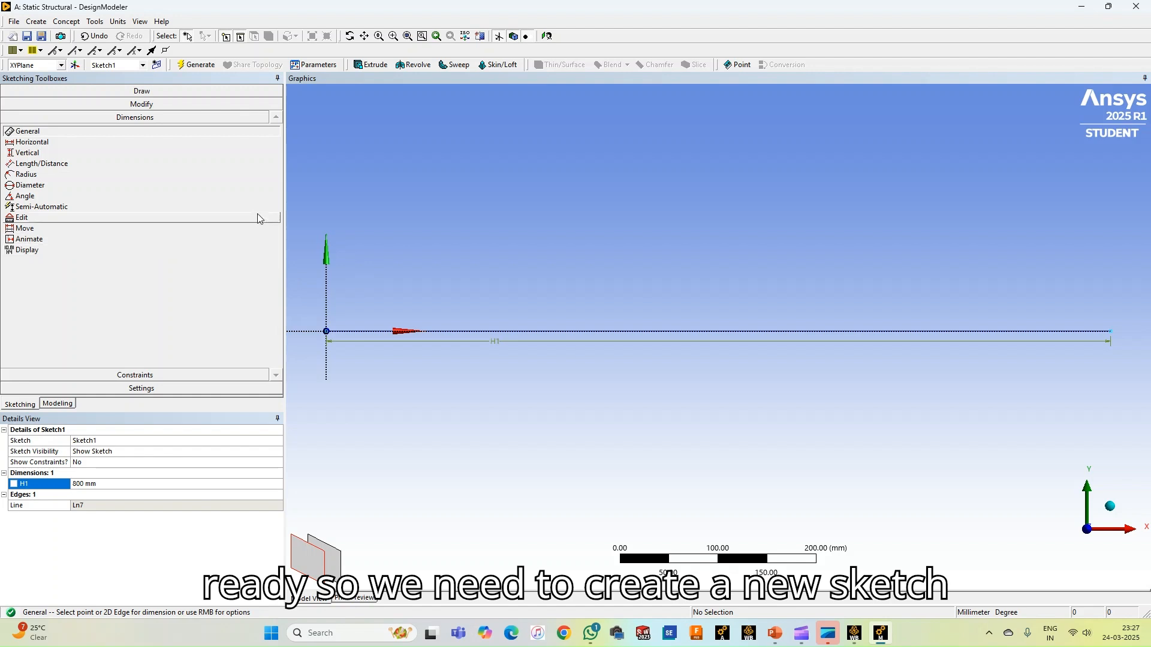
left_click(201, 71)
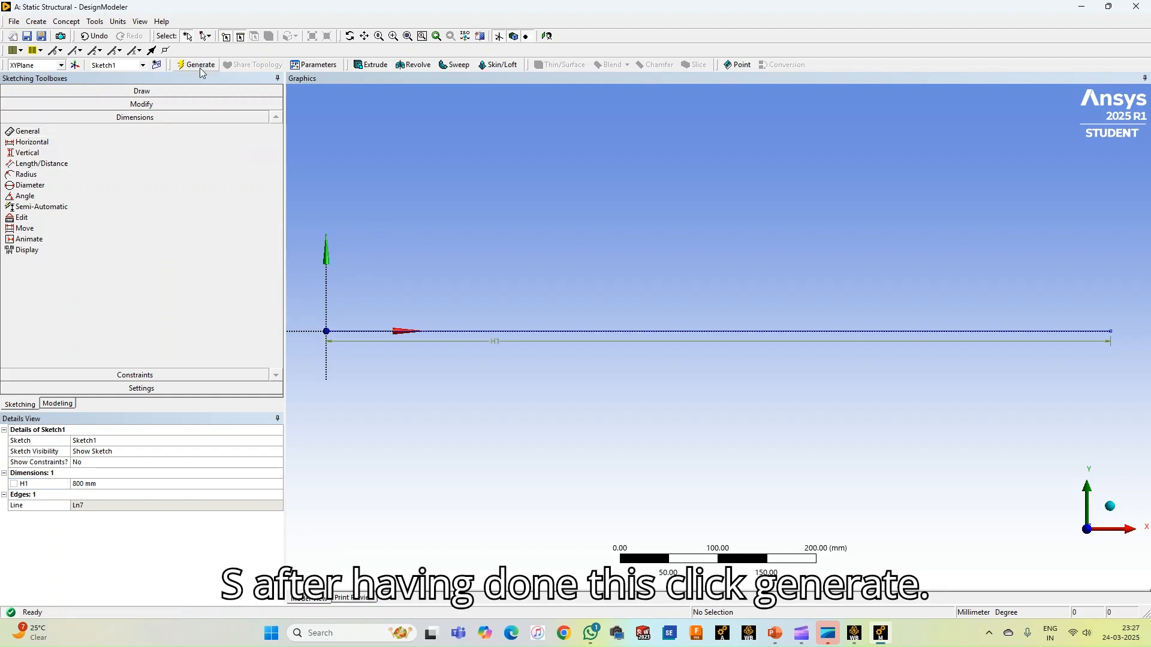
Create a new sketch on the XY plane and draw a horizontal line about 35 mm long from the free end of the 800 mm line
left_click(156, 66)
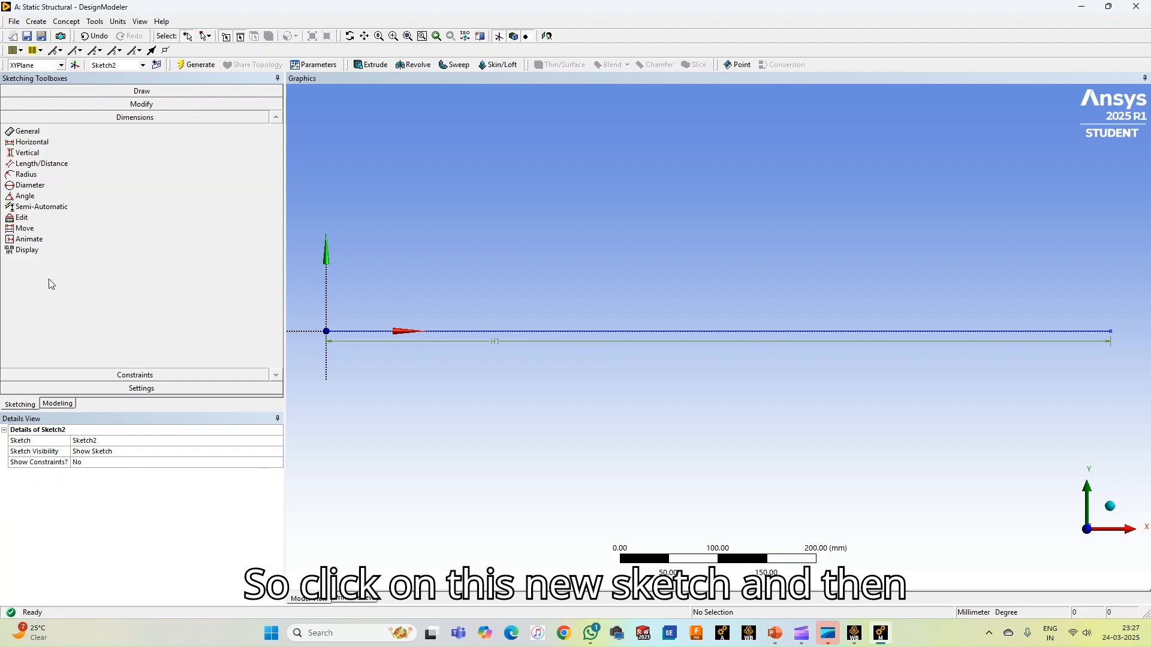
left_click(36, 91)
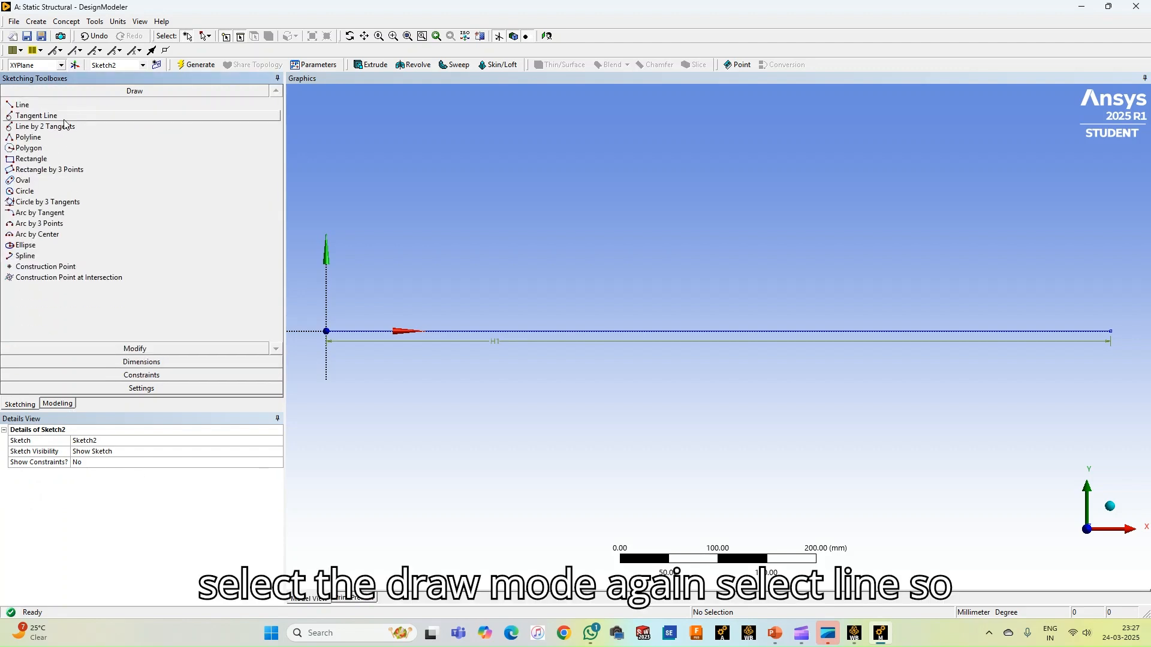
left_click(21, 105)
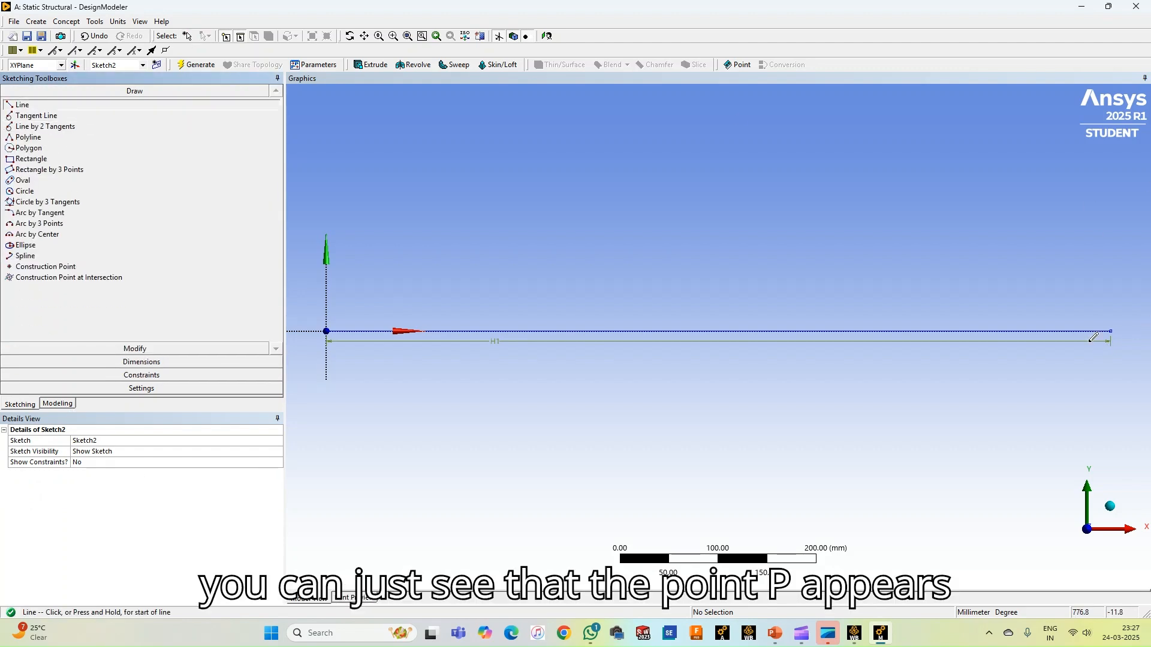
left_click_drag(1110, 331, 1146, 331)
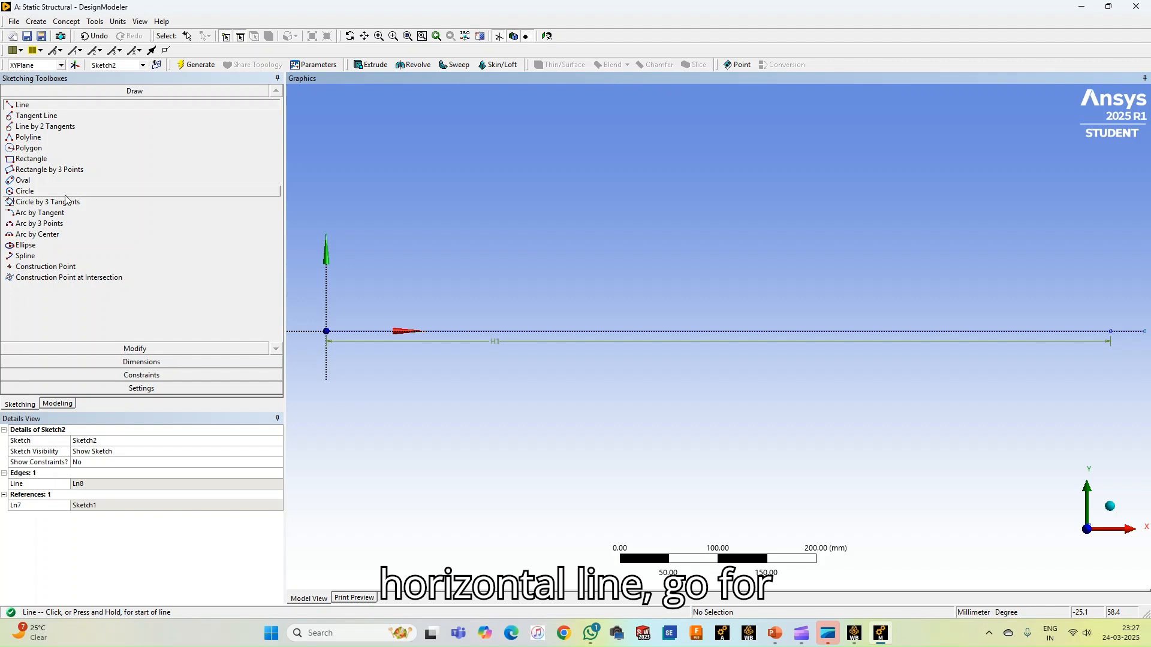
Add a general dimension below the second section's line, set its length to 600 mm and generate the sketch
left_click(141, 362)
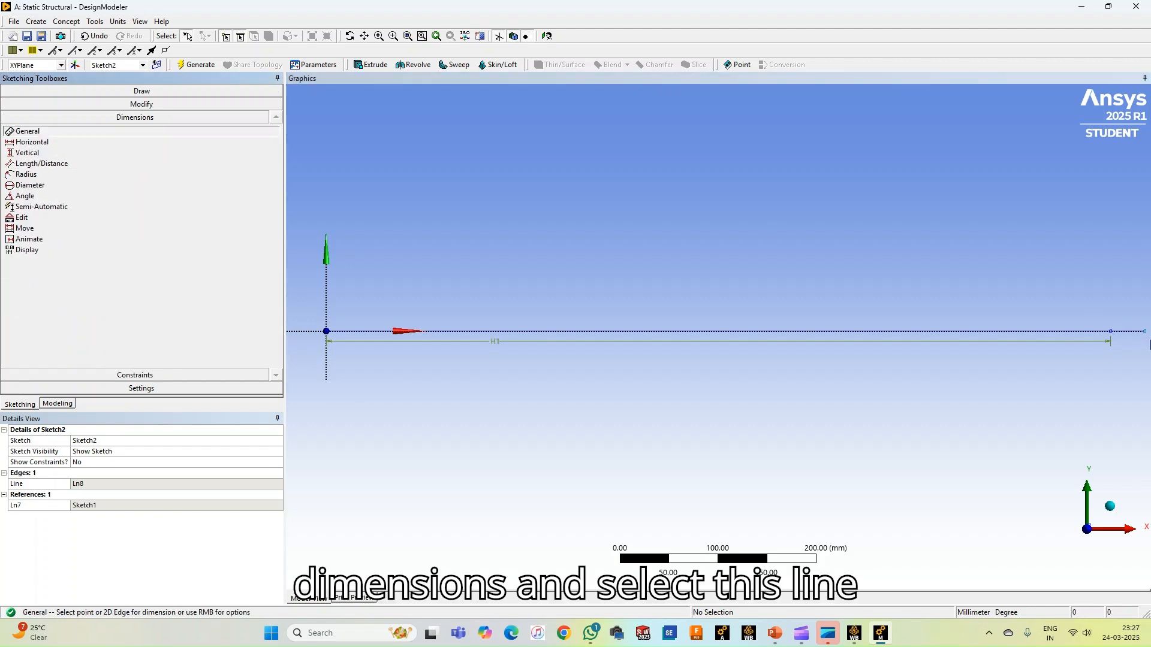
left_click(1128, 333)
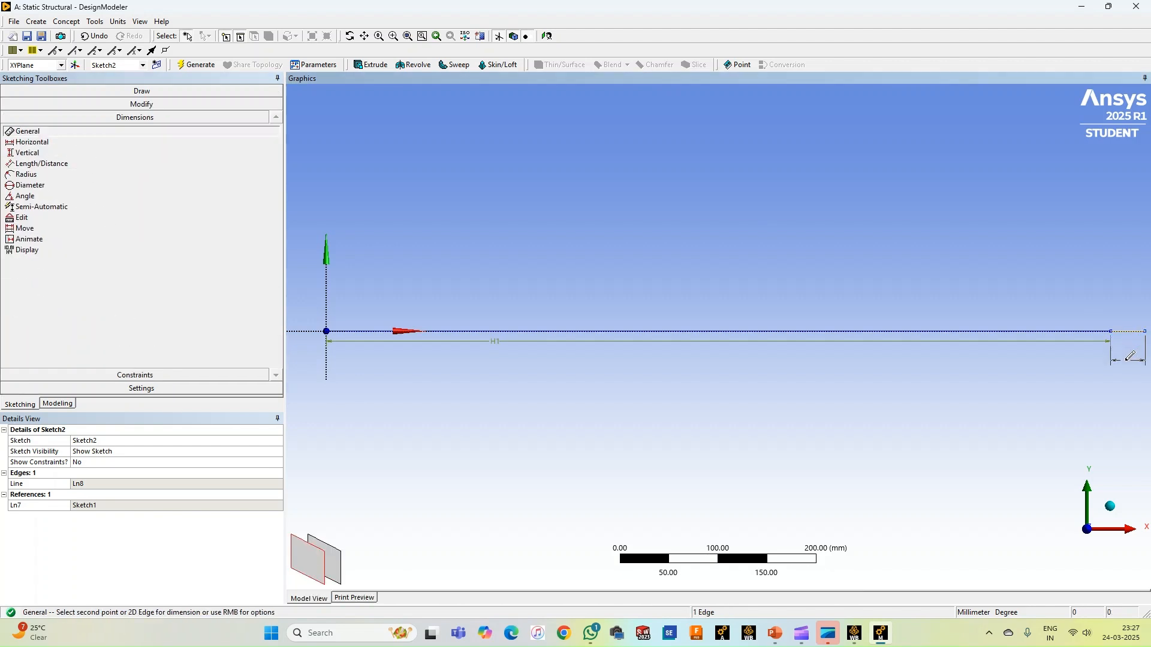
left_click(1126, 361)
left_click(139, 485)
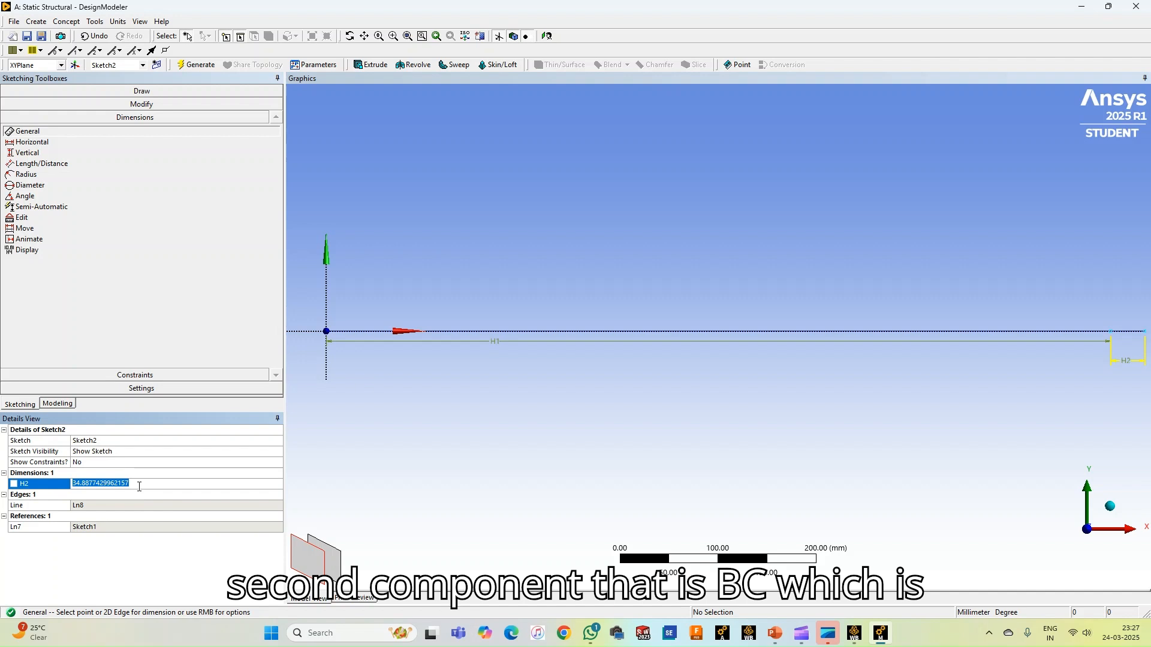
type("600")
key("Return")
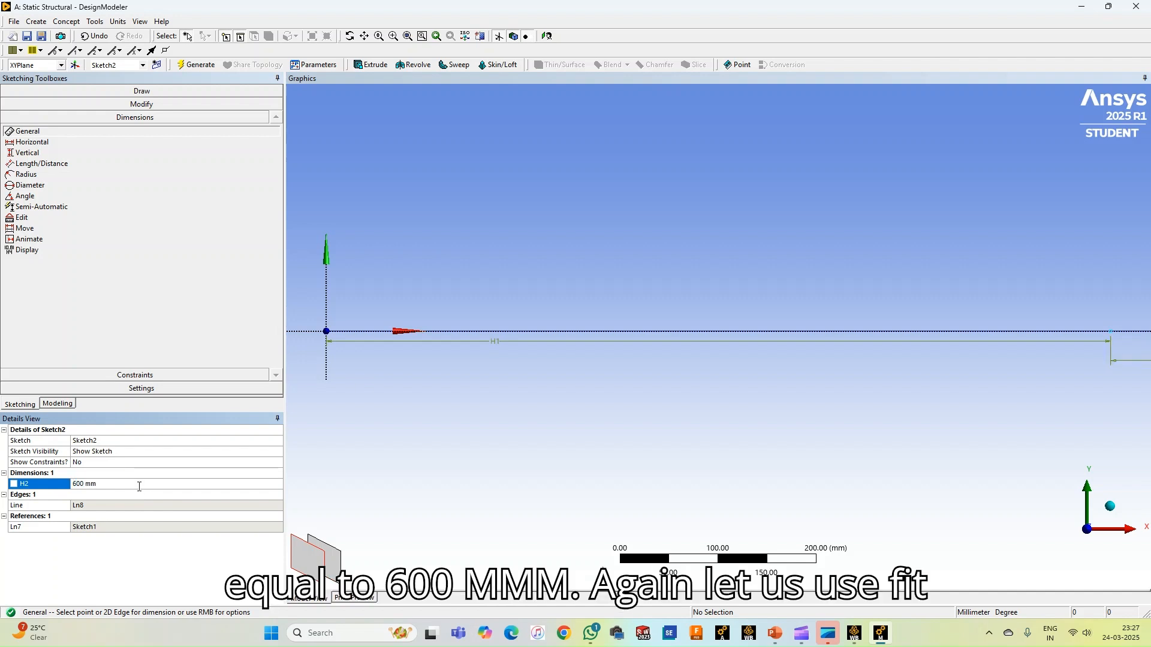
left_click(408, 36)
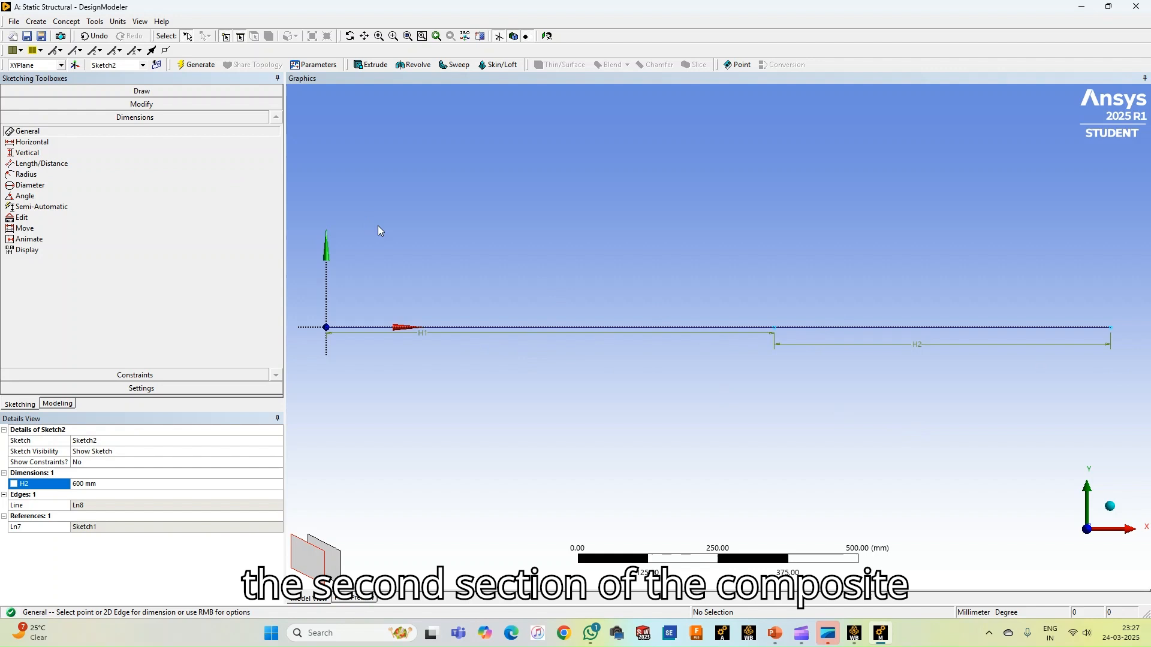
left_click(199, 65)
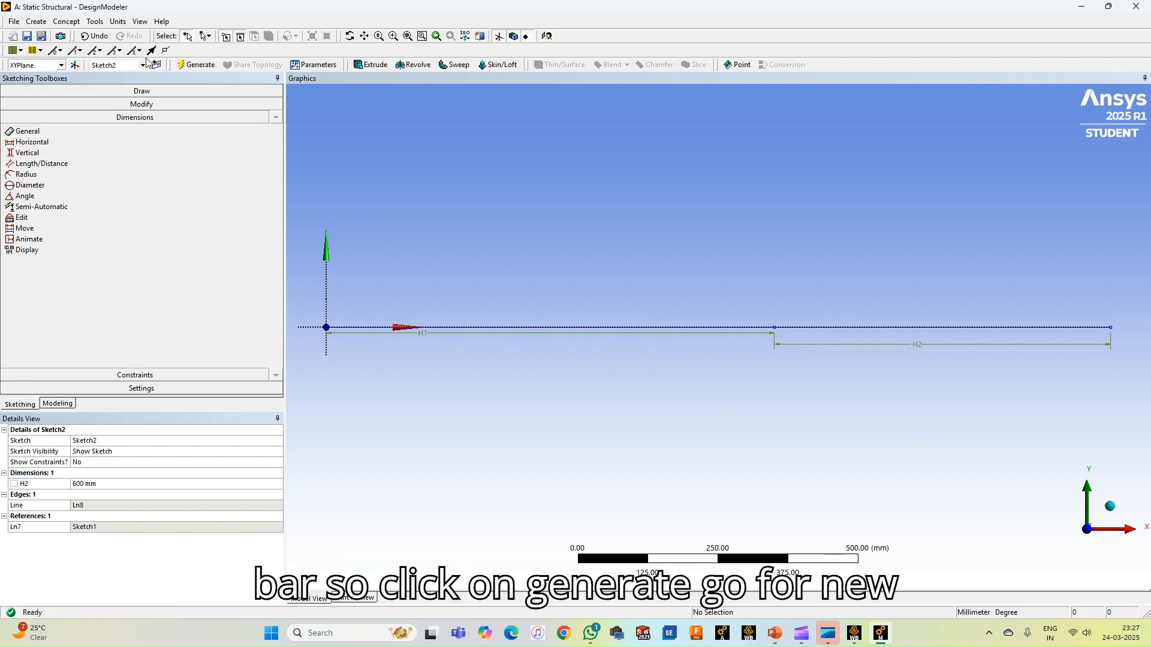
Create a new sketch on the XY plane and draw a horizontal line about 71 mm long from the free end of the 600 mm line
left_click(157, 65)
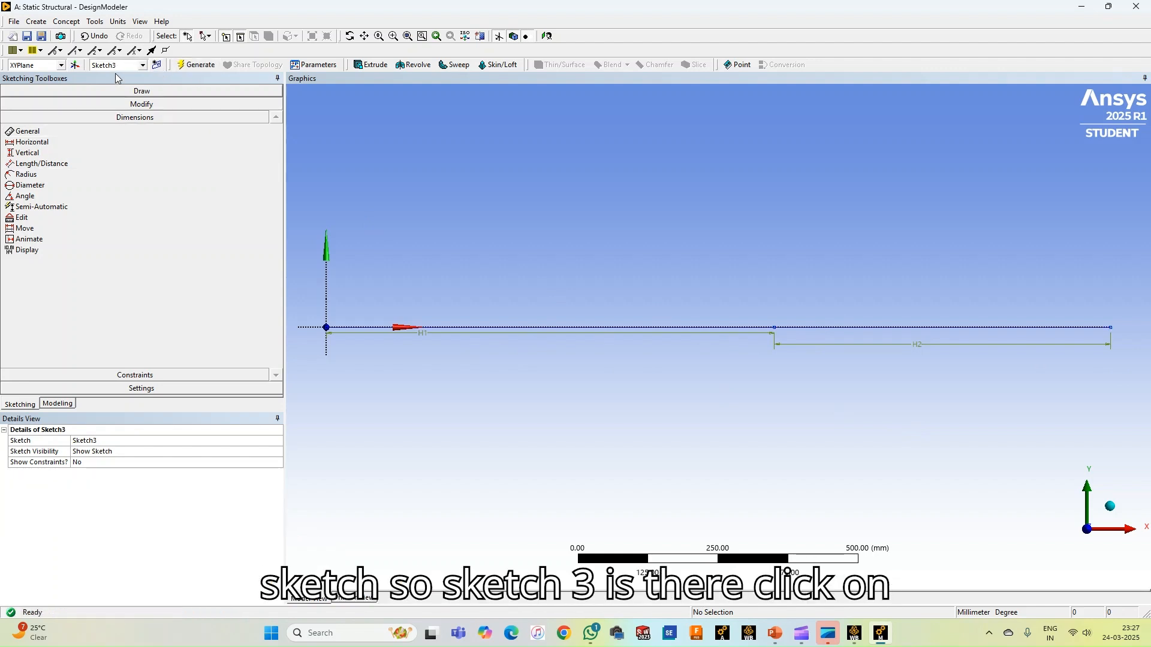
left_click(123, 91)
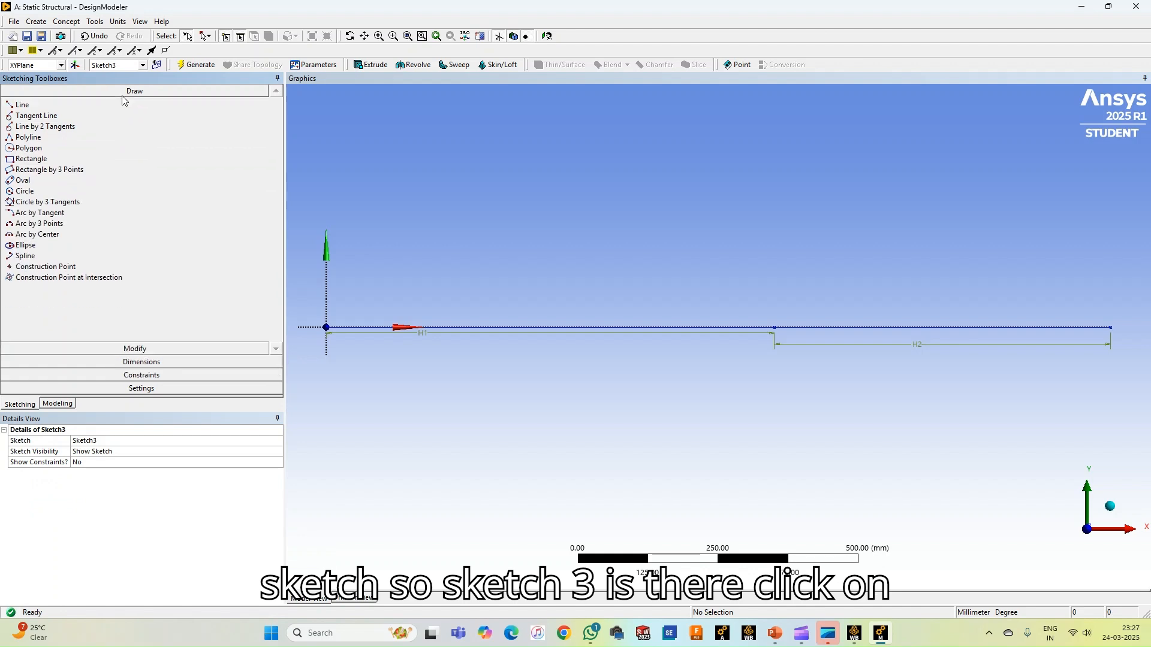
left_click(51, 104)
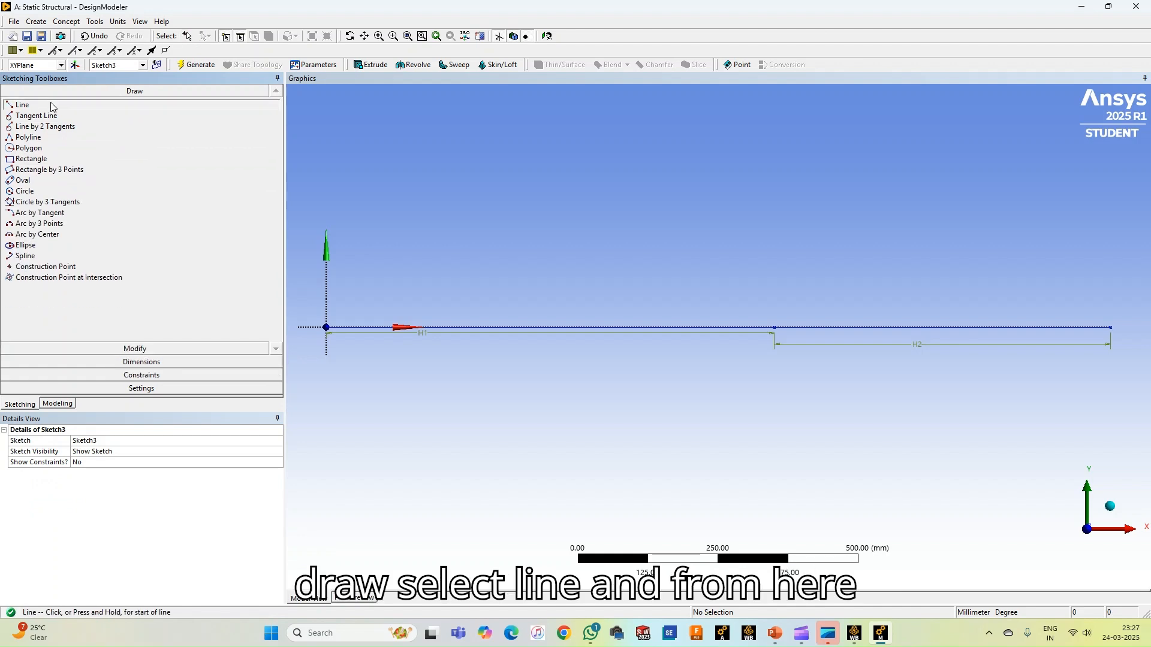
left_click(1110, 327)
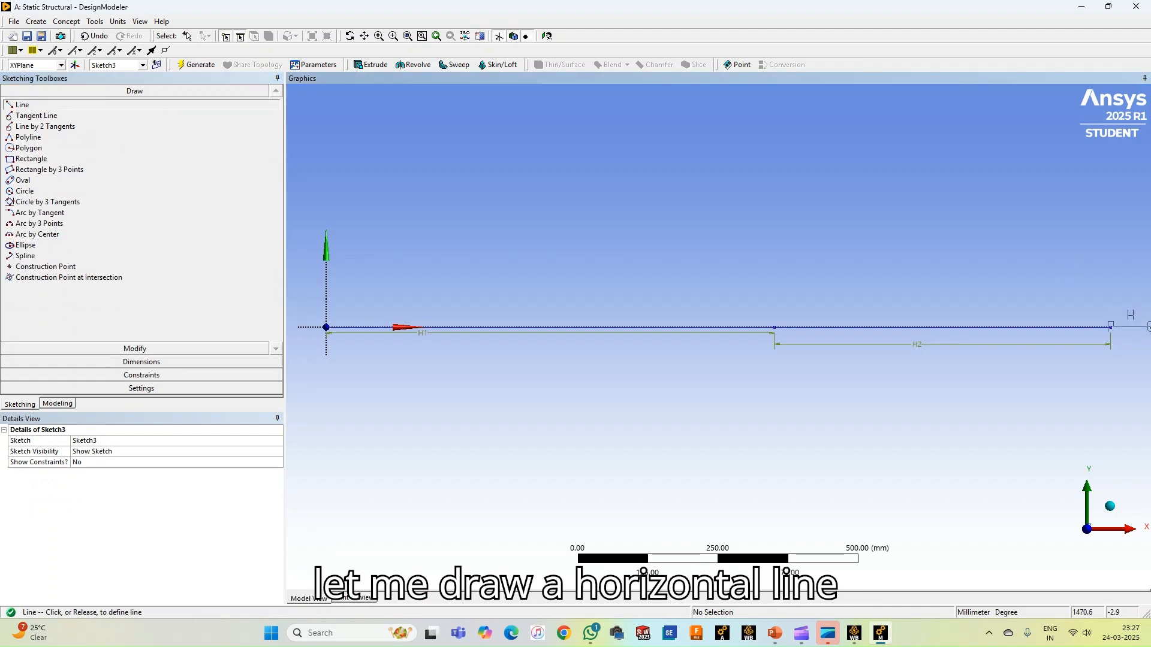
left_click(1146, 327)
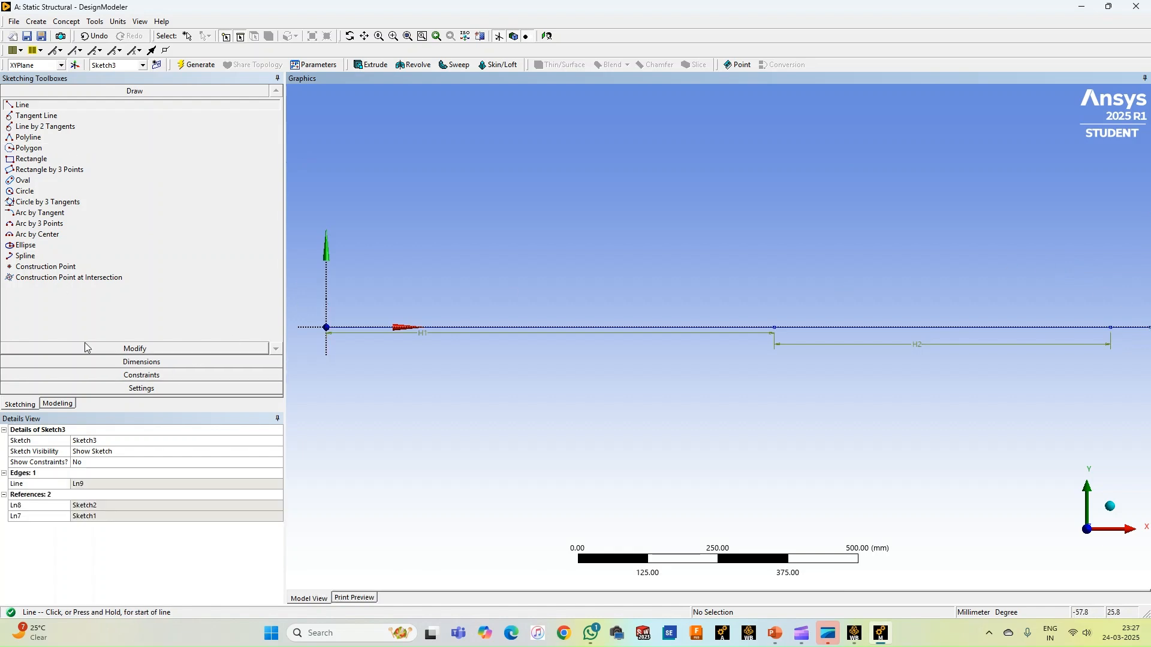
Add a general dimension below the third section's line, set its length to 400 mm and generate the sketch
left_click(115, 362)
left_click(27, 131)
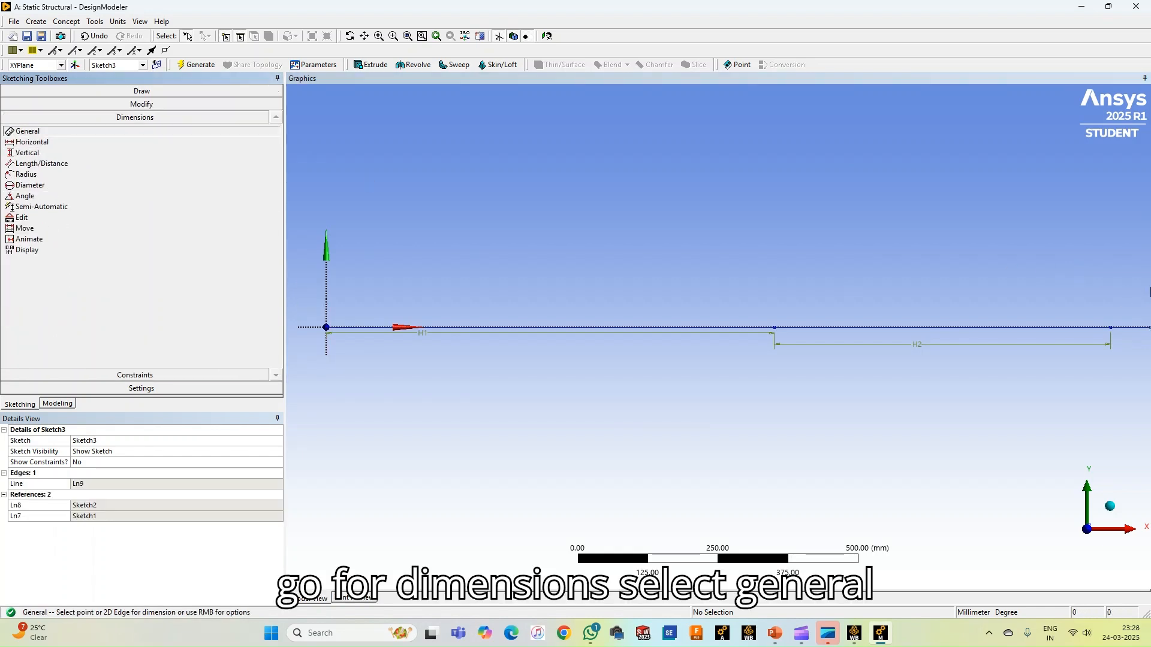
left_click(1145, 328)
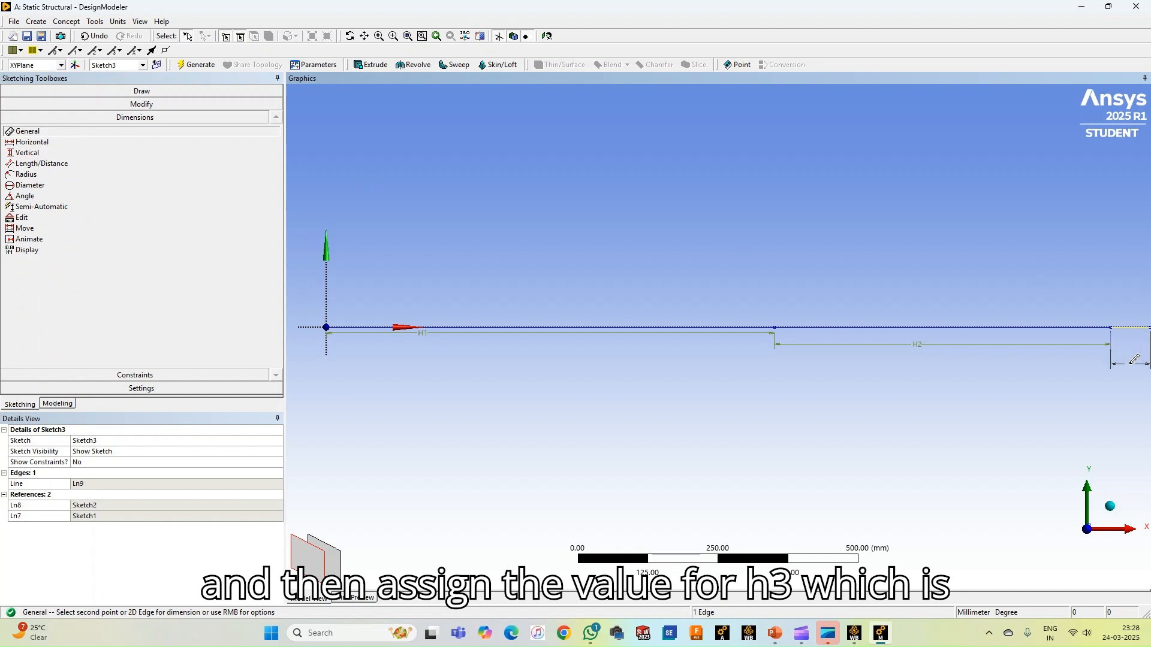
left_click(1130, 366)
left_click(117, 487)
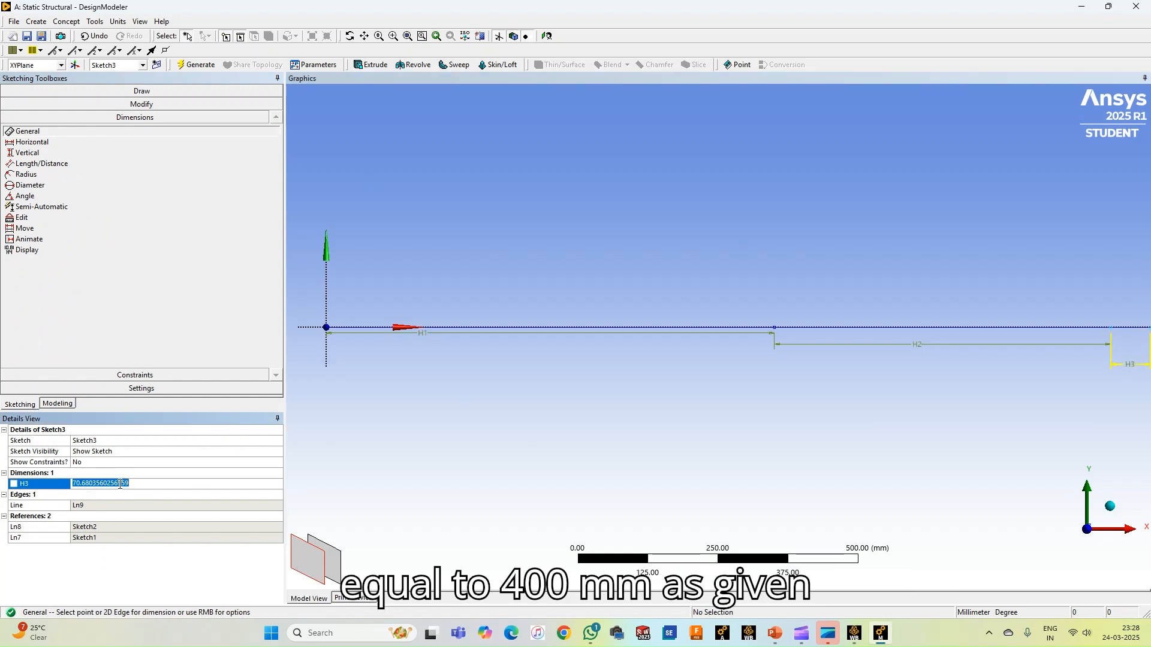
type("400")
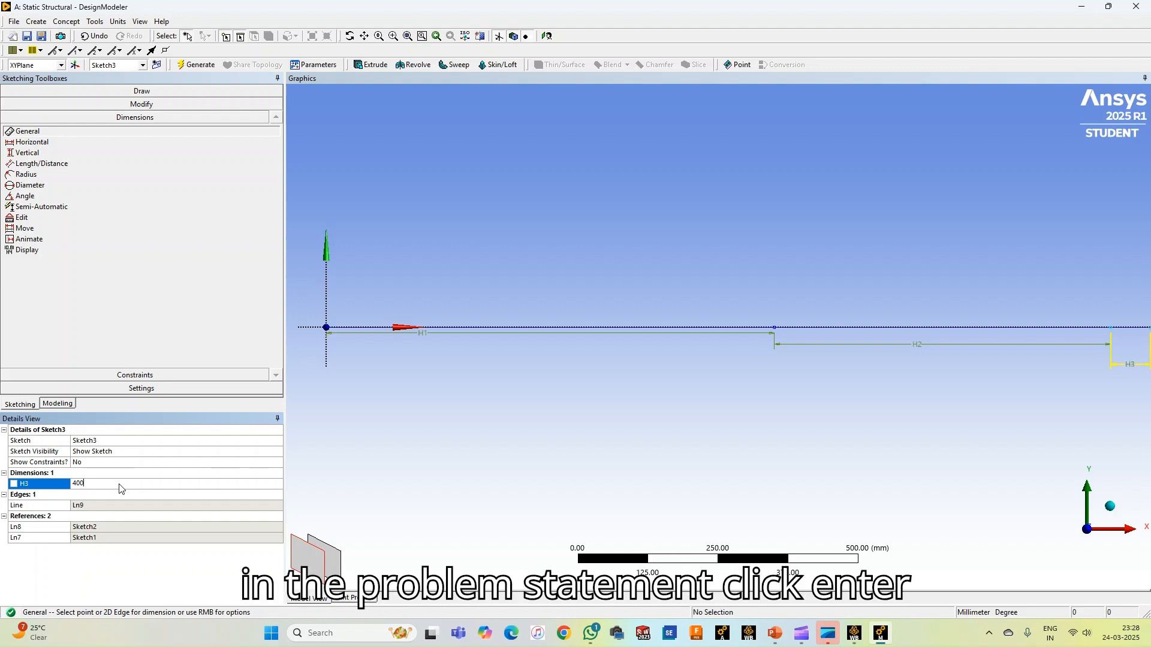
key("Return")
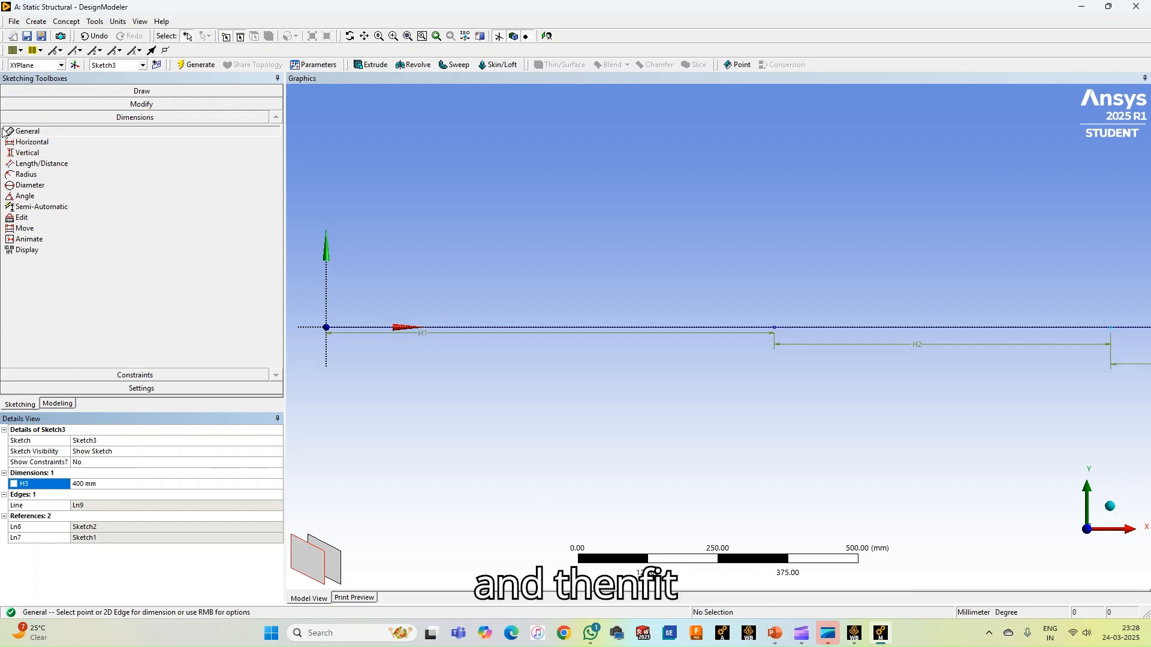
left_click(406, 37)
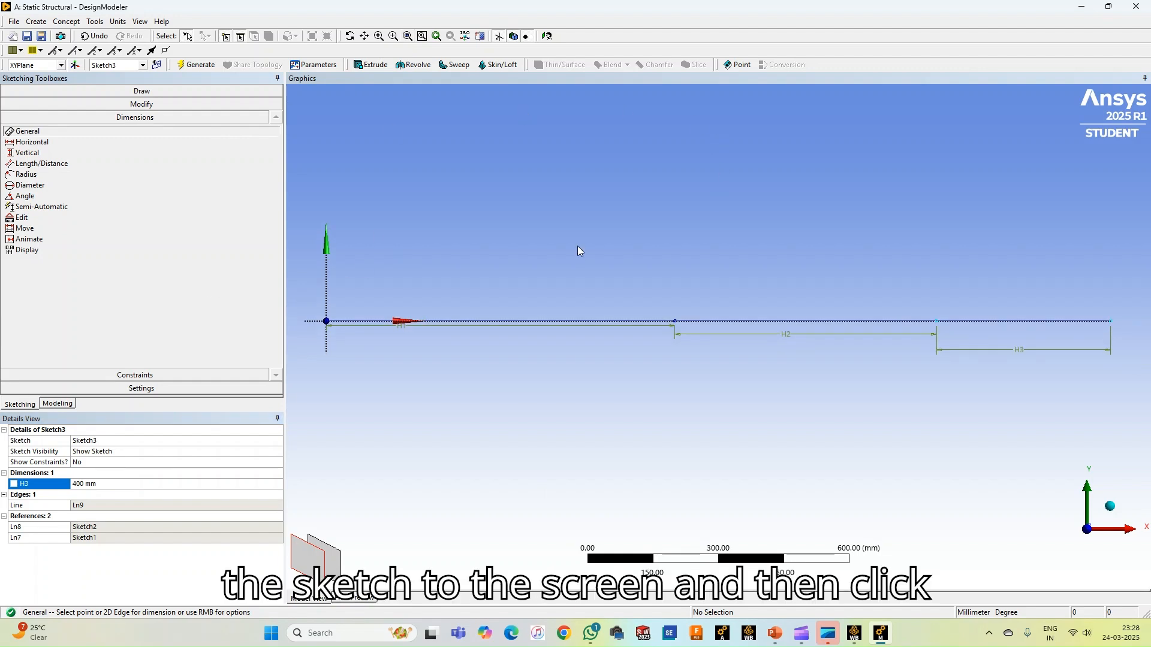
left_click(197, 65)
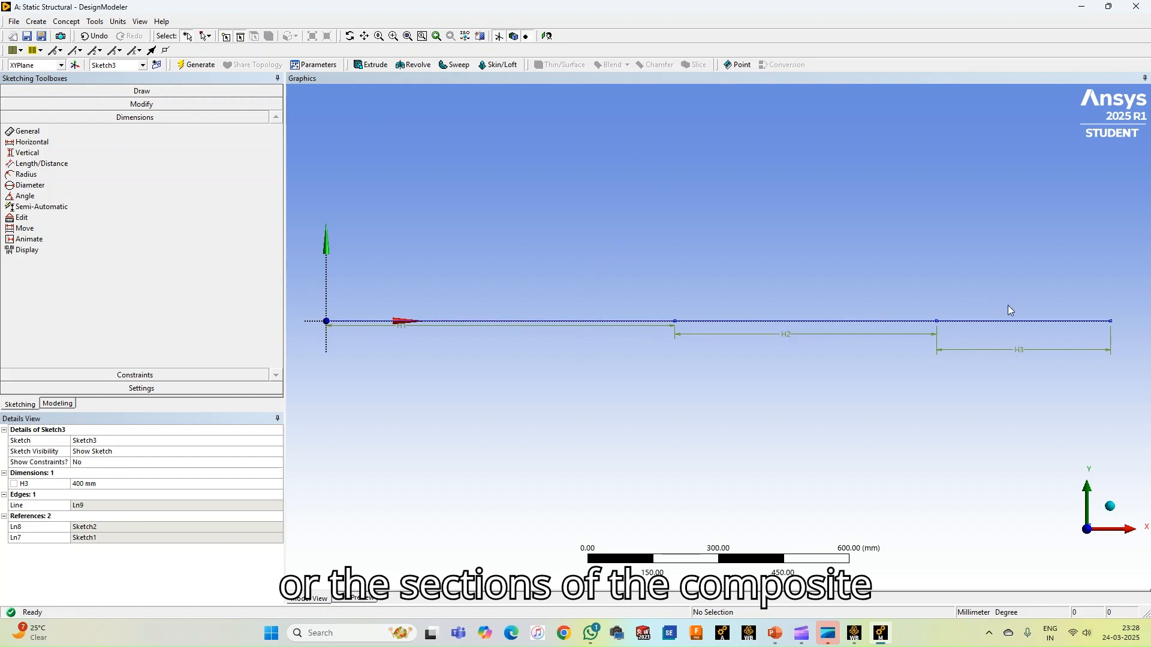
Create a line body from Sketch1 with Lines From Sketches, keeping the Add Material operation, and generate it
left_click(71, 23)
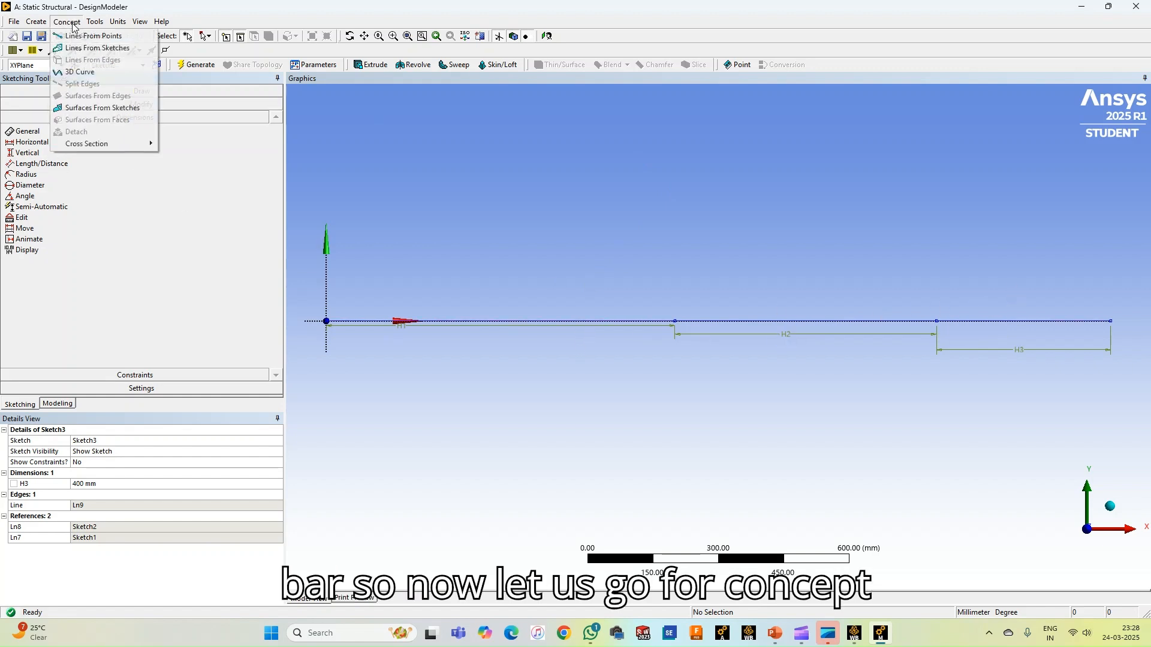
left_click(91, 50)
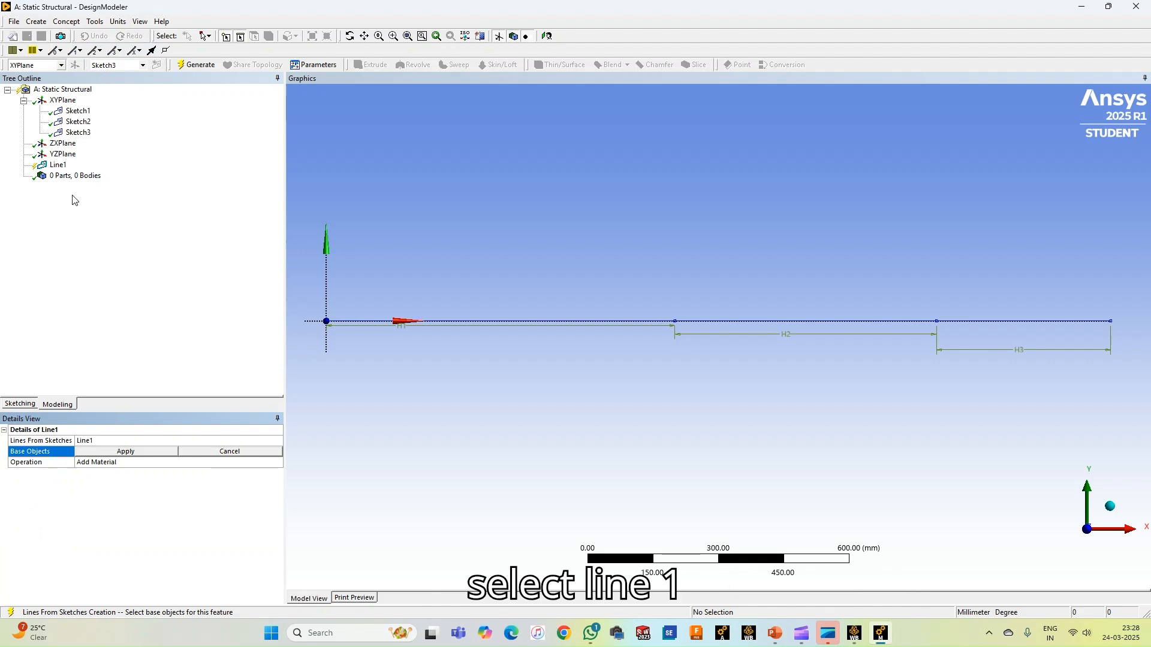
left_click(82, 111)
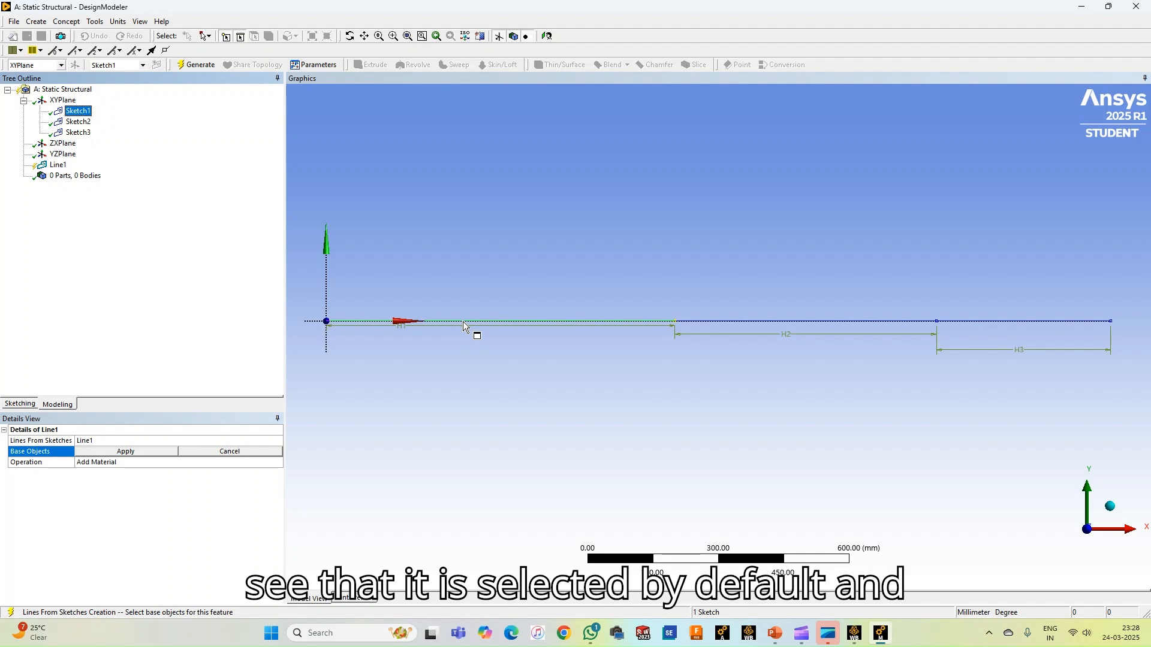
left_click(119, 454)
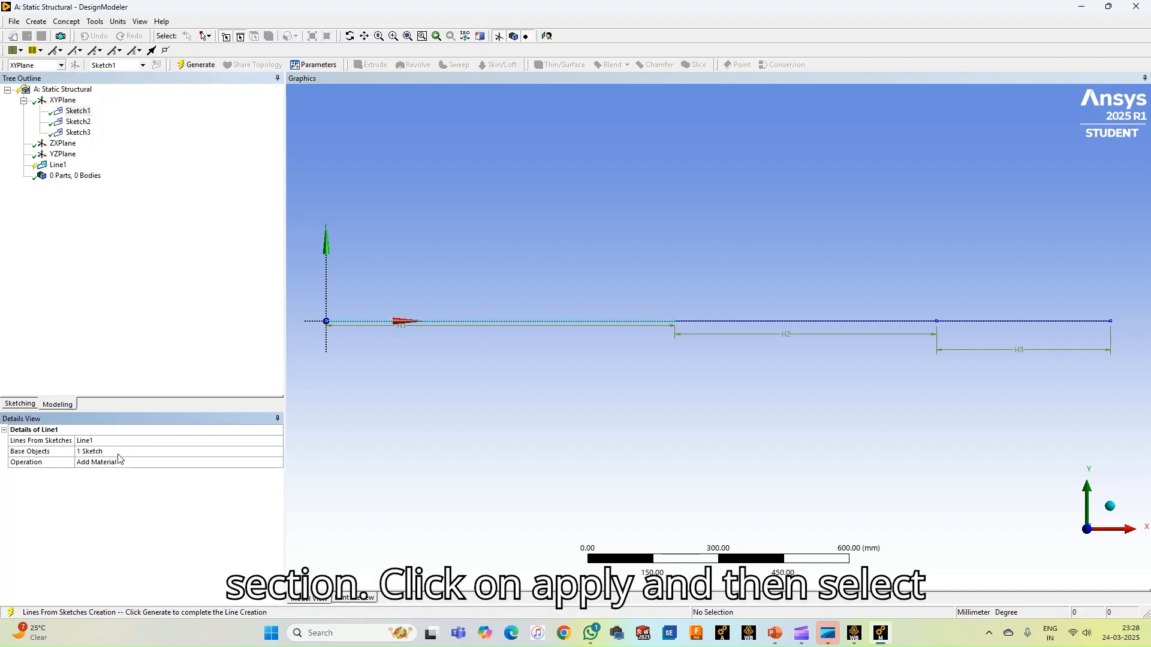
left_click(198, 65)
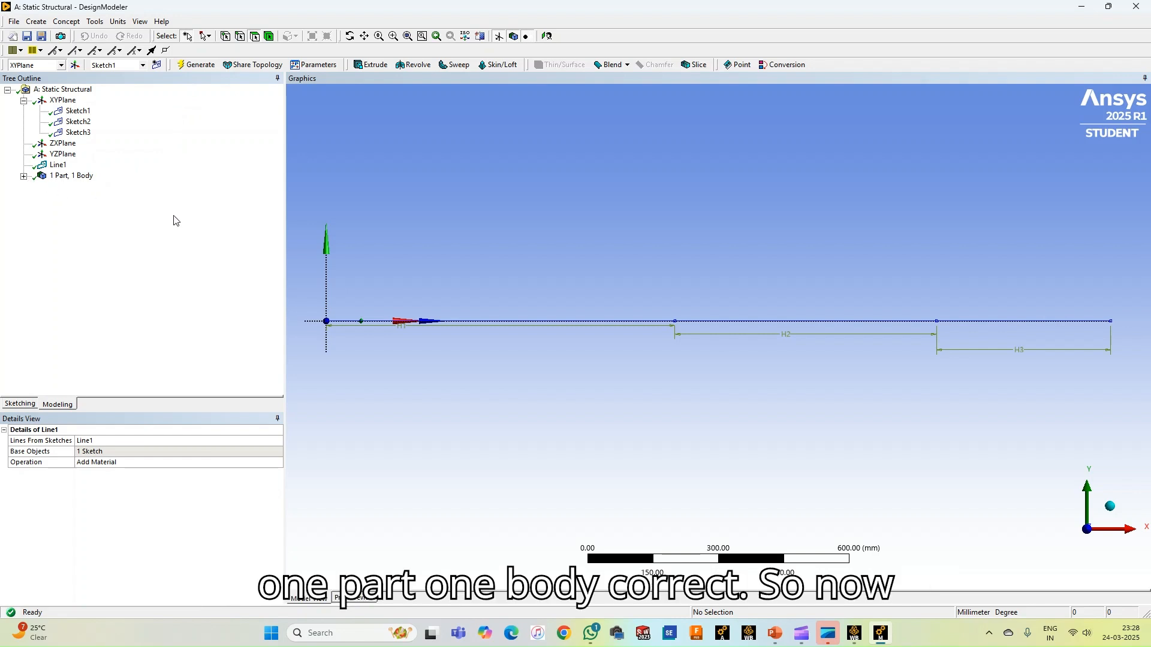
Start a second Lines From Sketches feature for the middle section and set its operation to Add Frozen
left_click(66, 21)
left_click(93, 45)
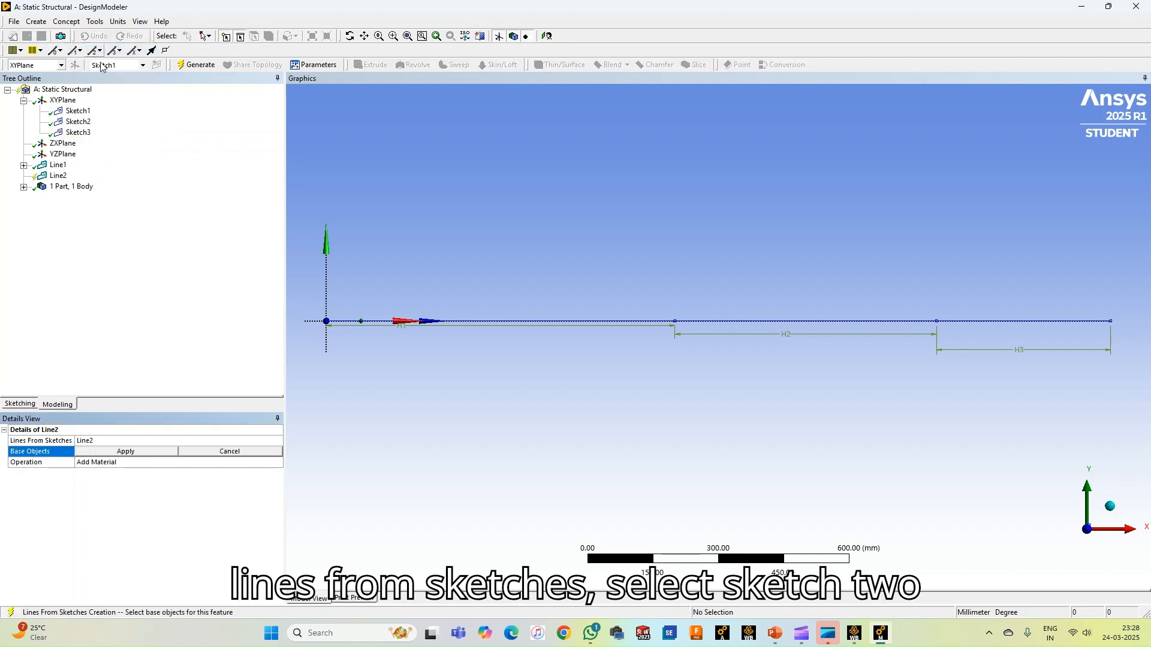
left_click(83, 123)
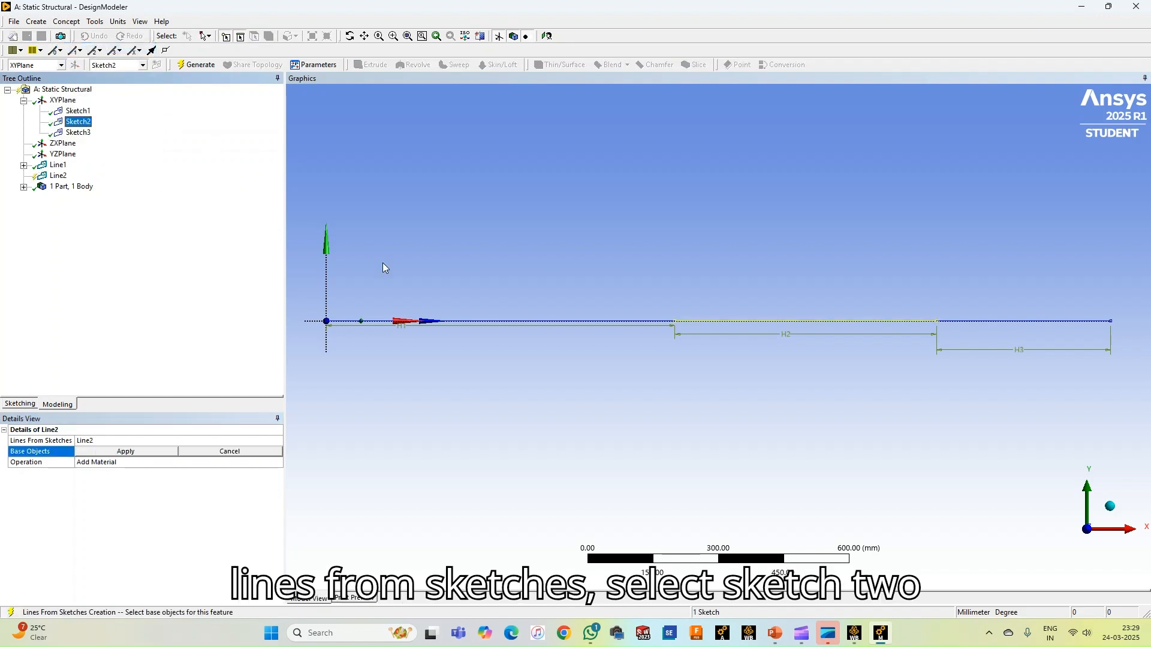
left_click(214, 465)
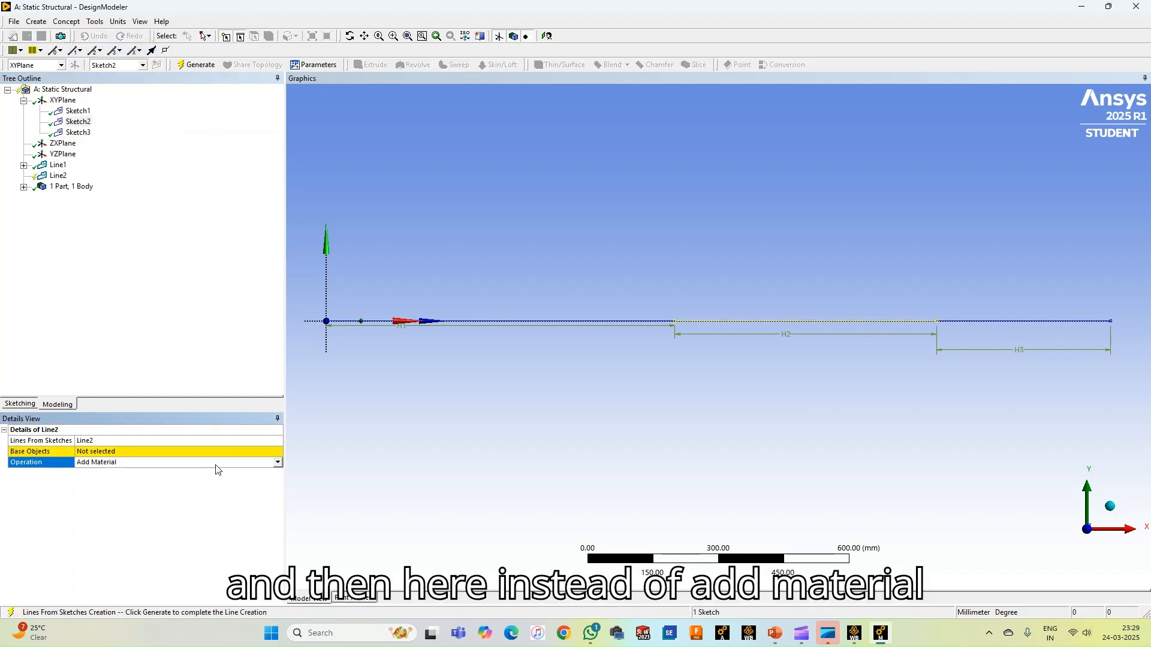
left_click(262, 469)
left_click(126, 472)
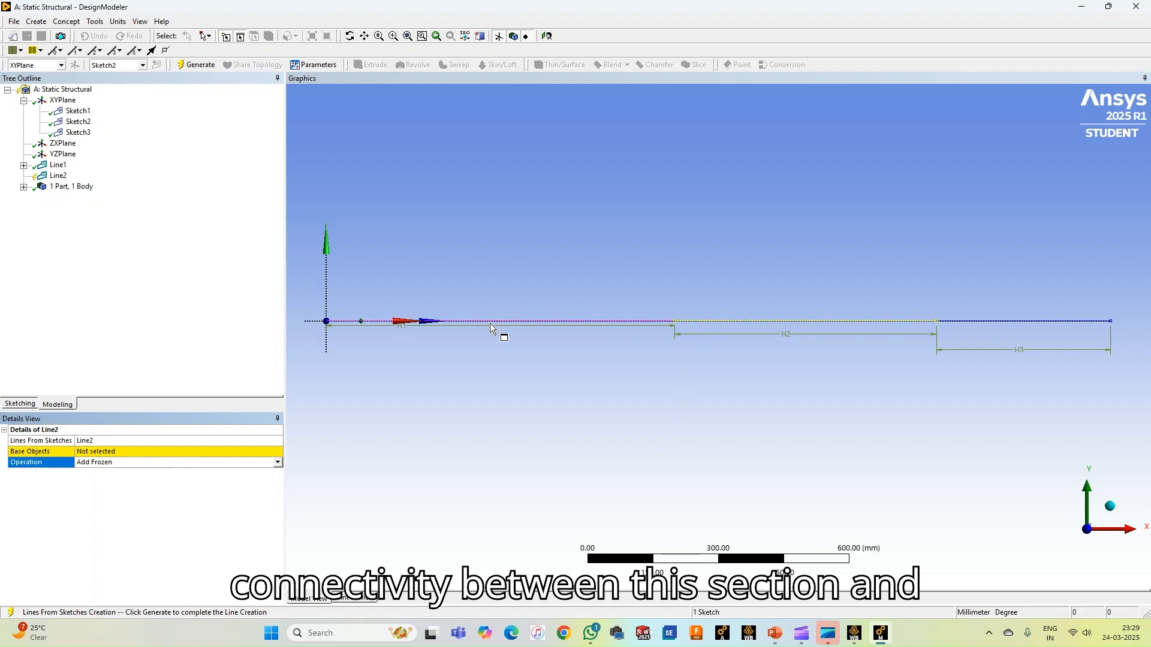
Assign Sketch2 as the base object of the frozen line feature, generate it and expand the list of bodies
left_click(79, 122)
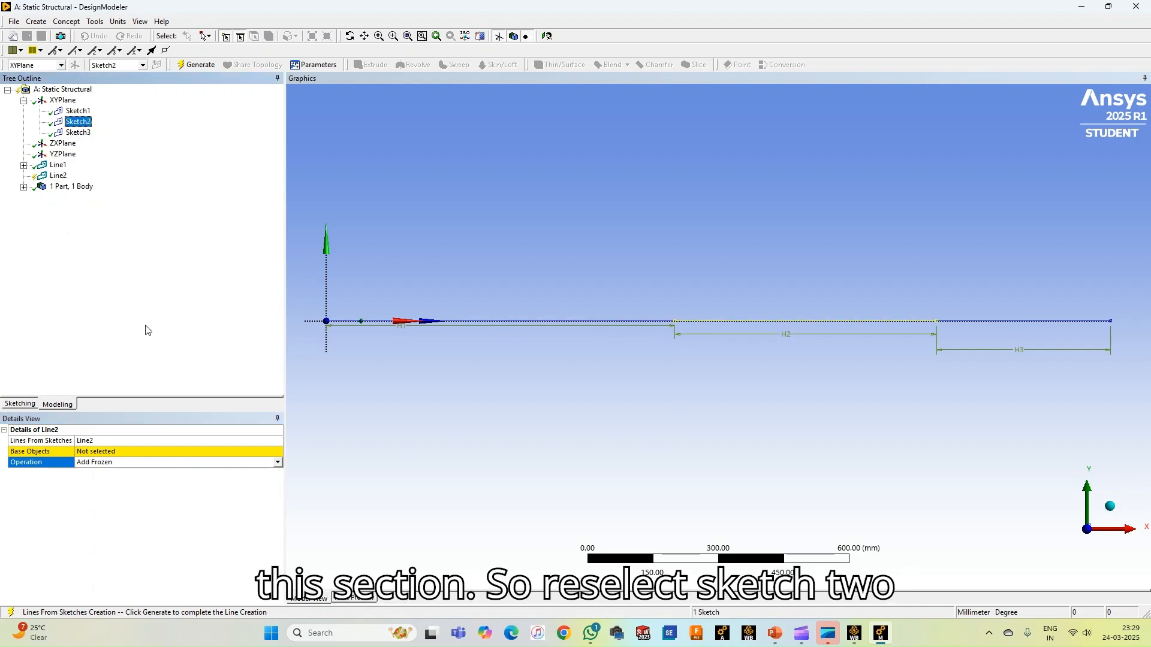
left_click(144, 440)
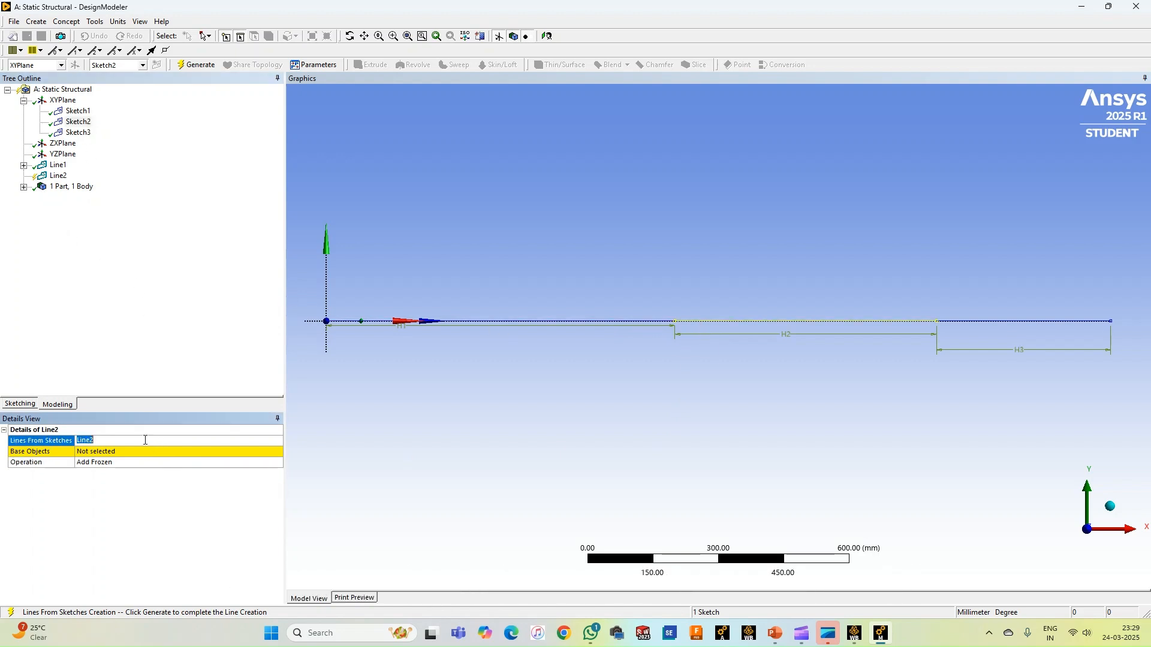
left_click(140, 449)
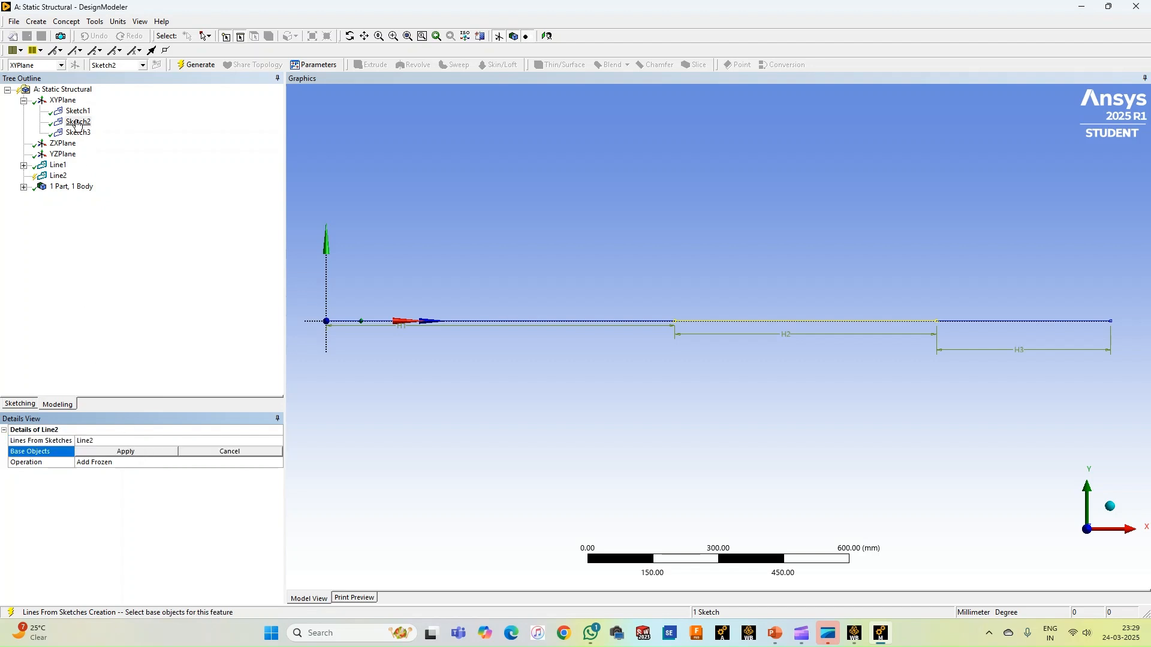
left_click(78, 121)
left_click(141, 454)
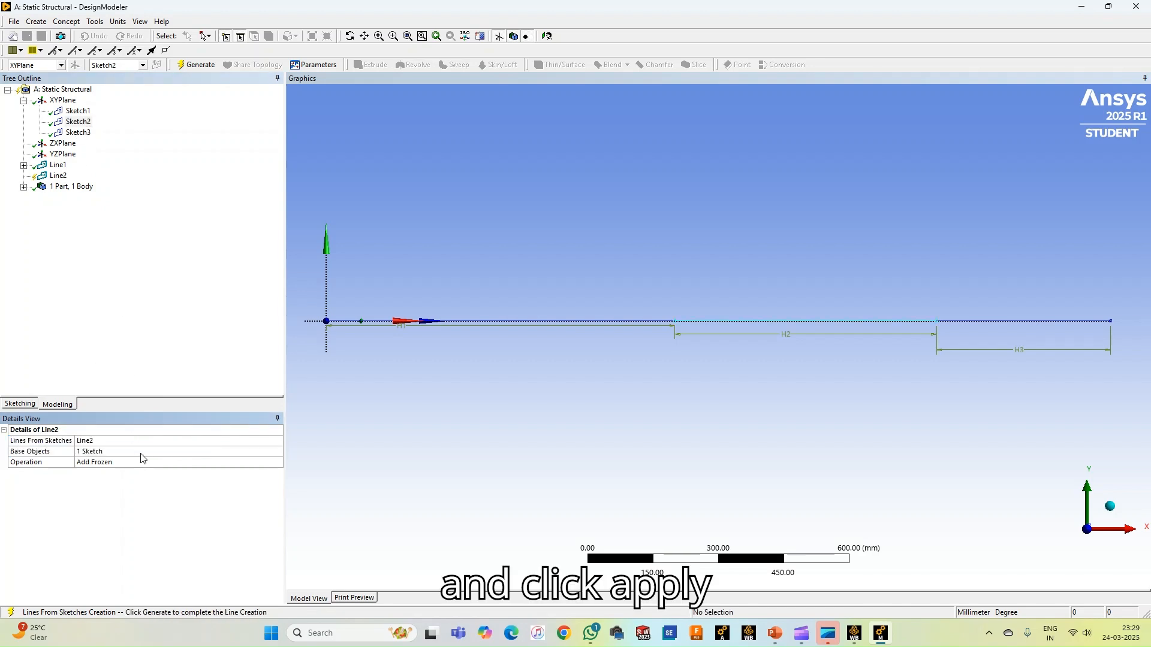
left_click(101, 454)
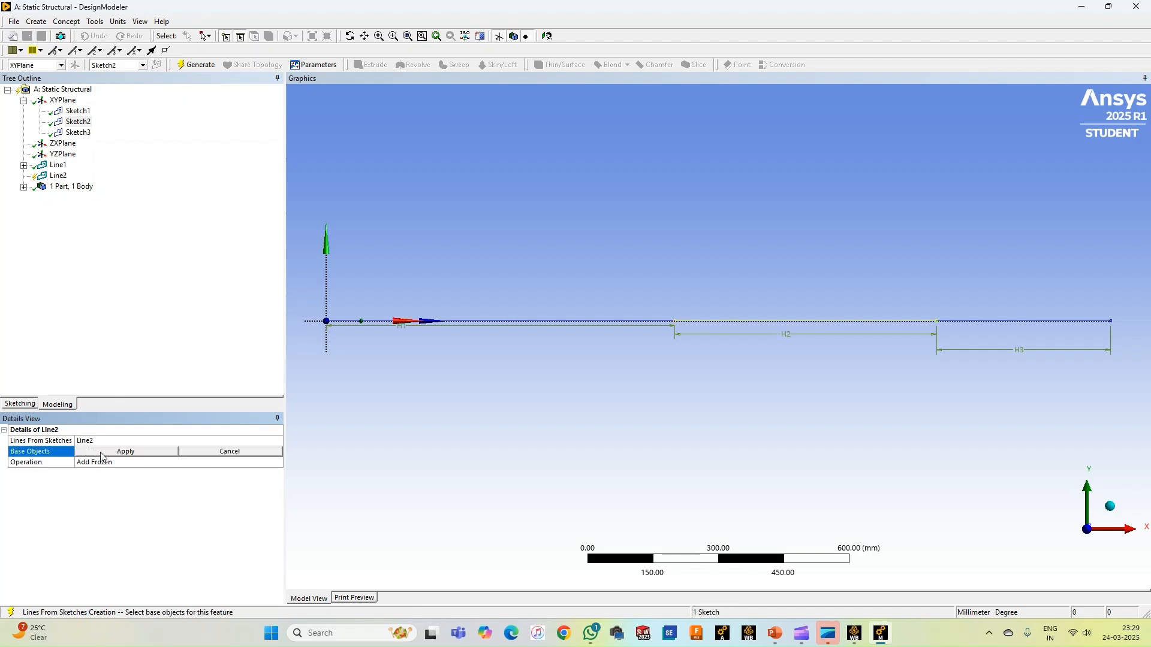
left_click(78, 122)
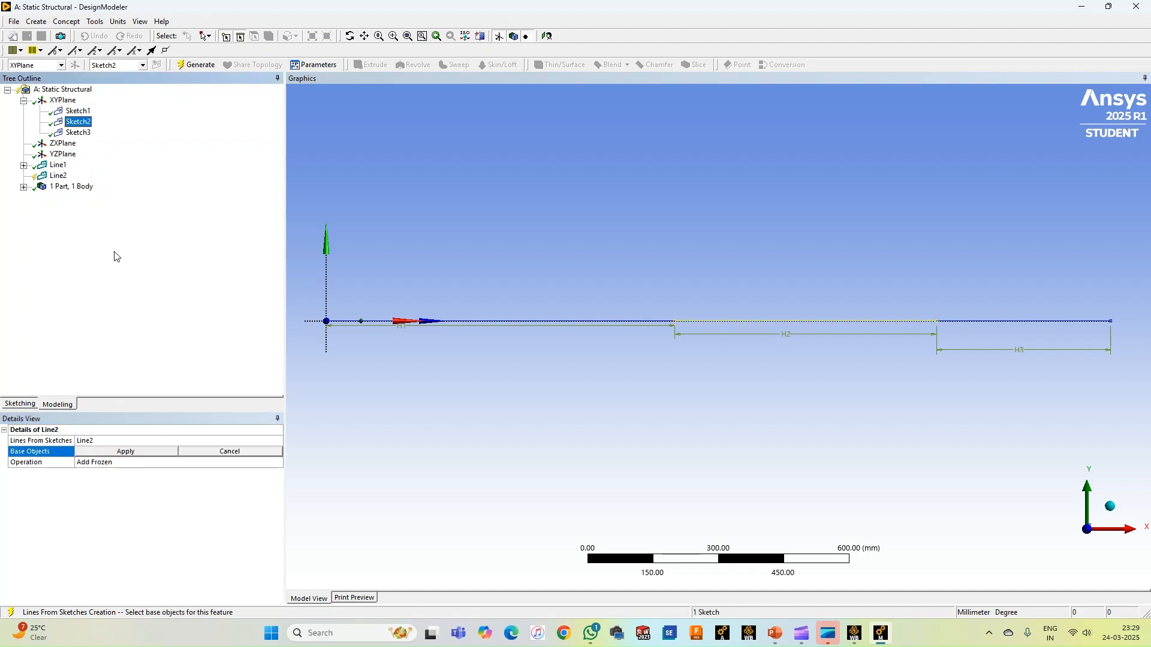
left_click(145, 453)
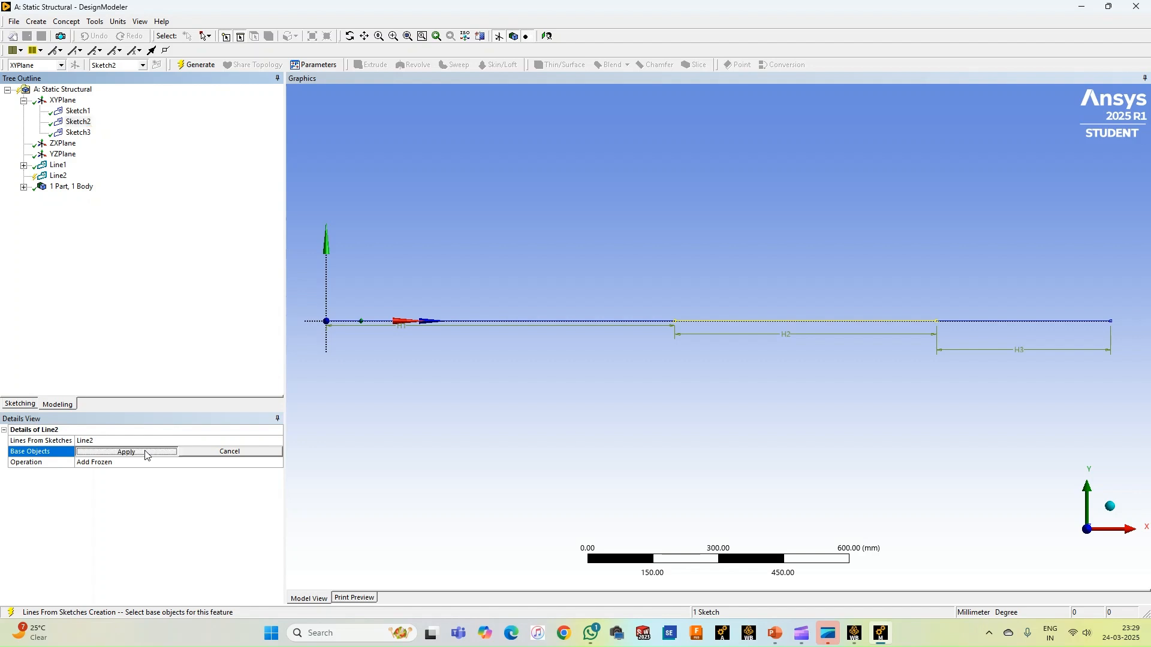
left_click(197, 65)
left_click(24, 187)
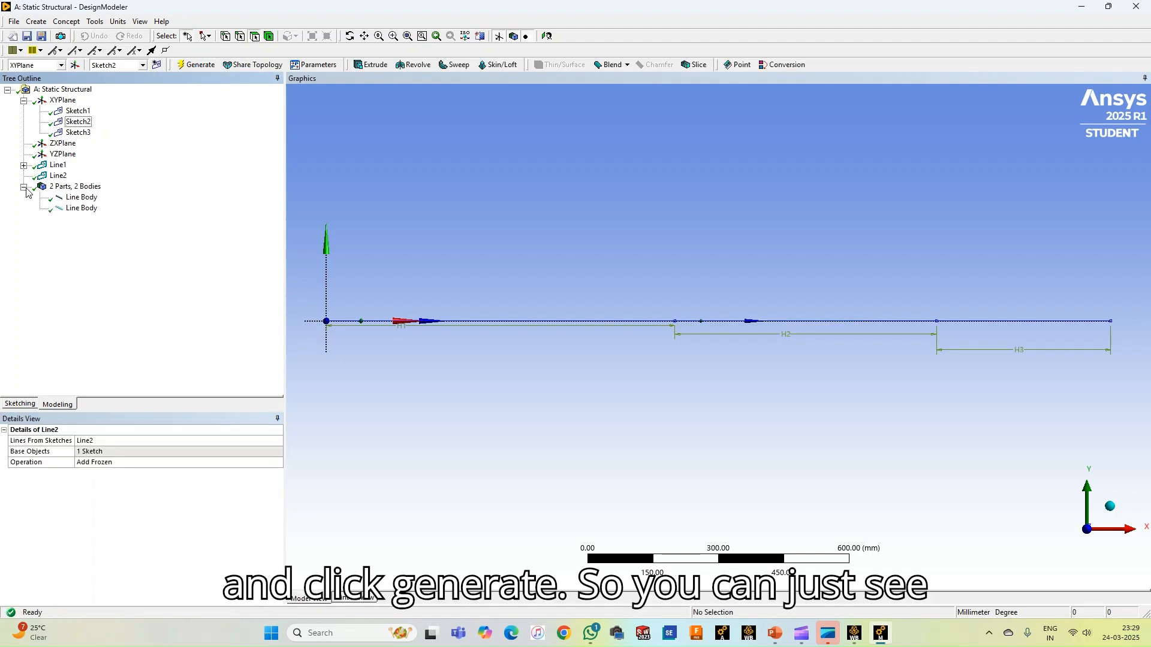
Start a Lines From Sketches feature for the third section and set its operation to Add Frozen
left_click(81, 198)
left_click(82, 209)
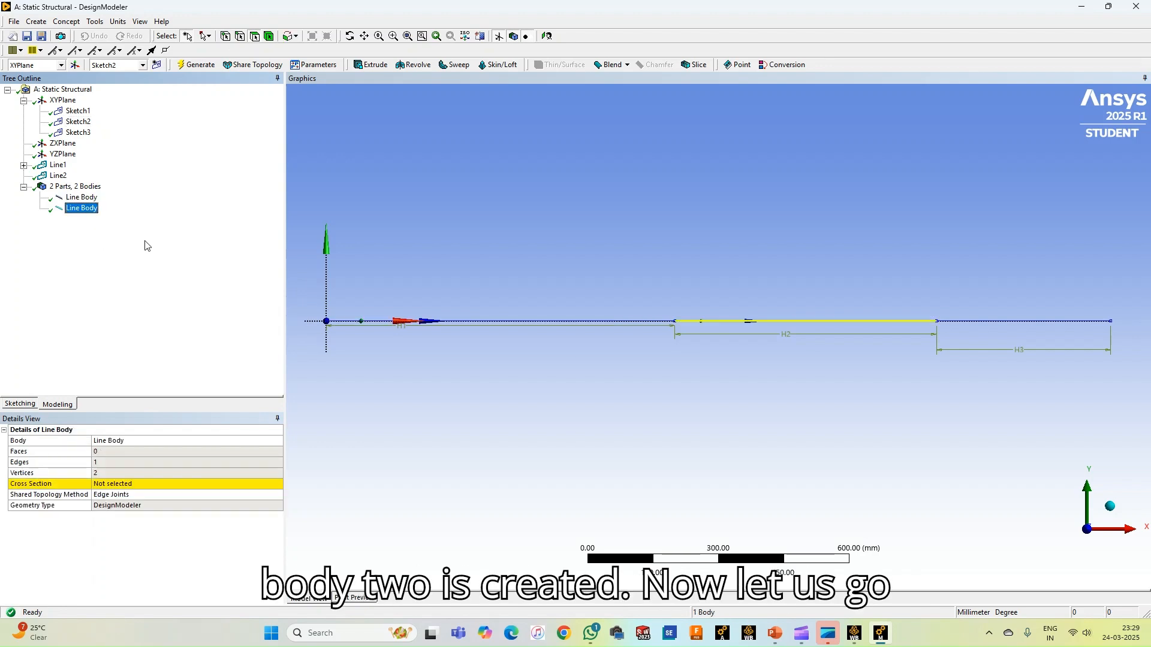
left_click(68, 22)
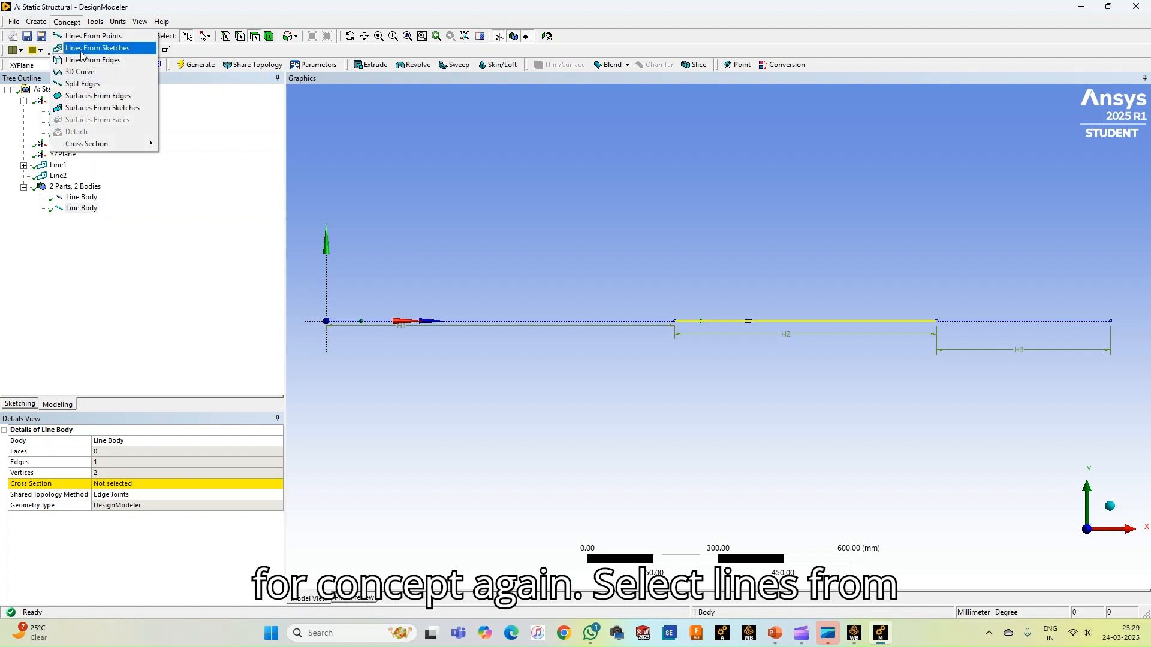
left_click(82, 50)
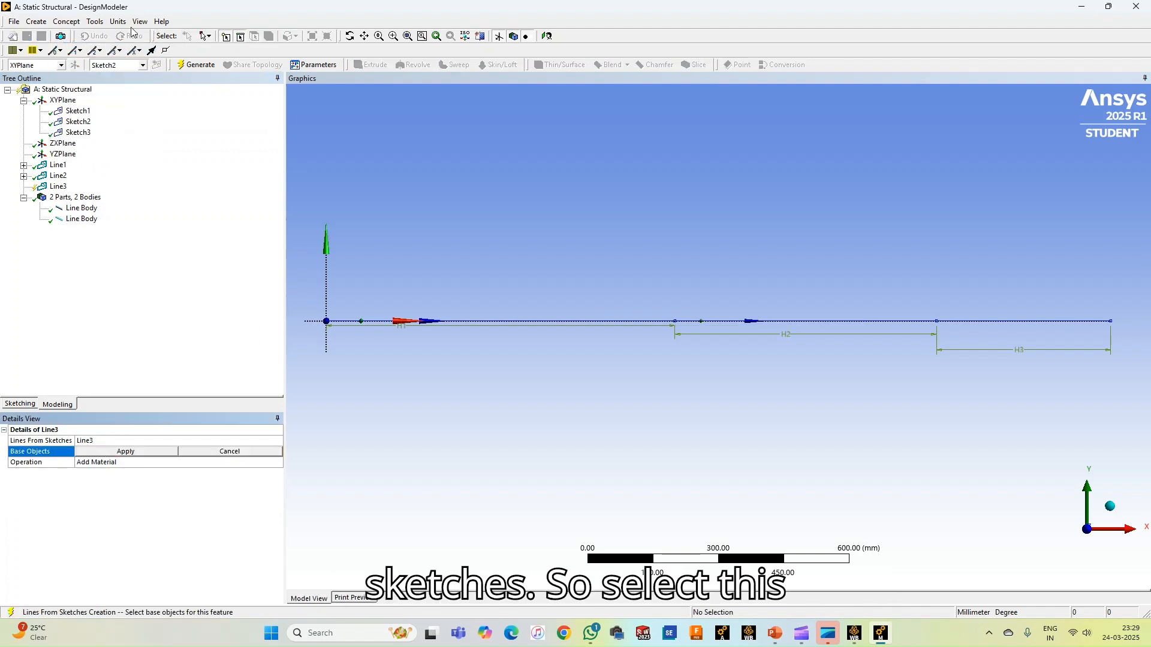
left_click(992, 322)
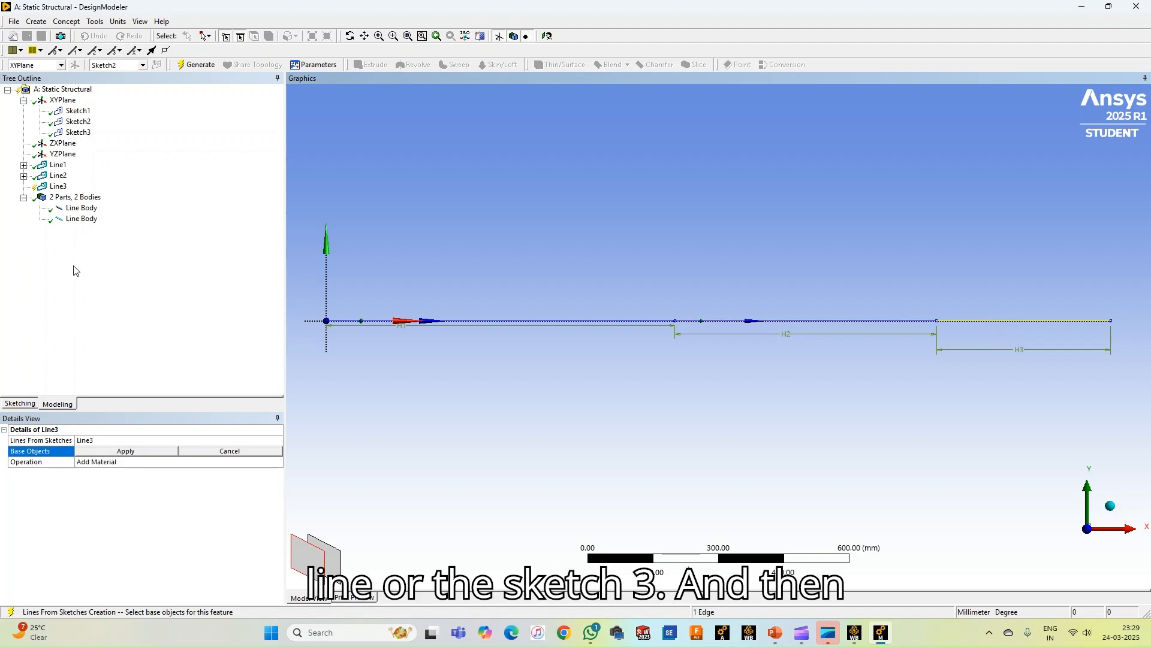
left_click(102, 465)
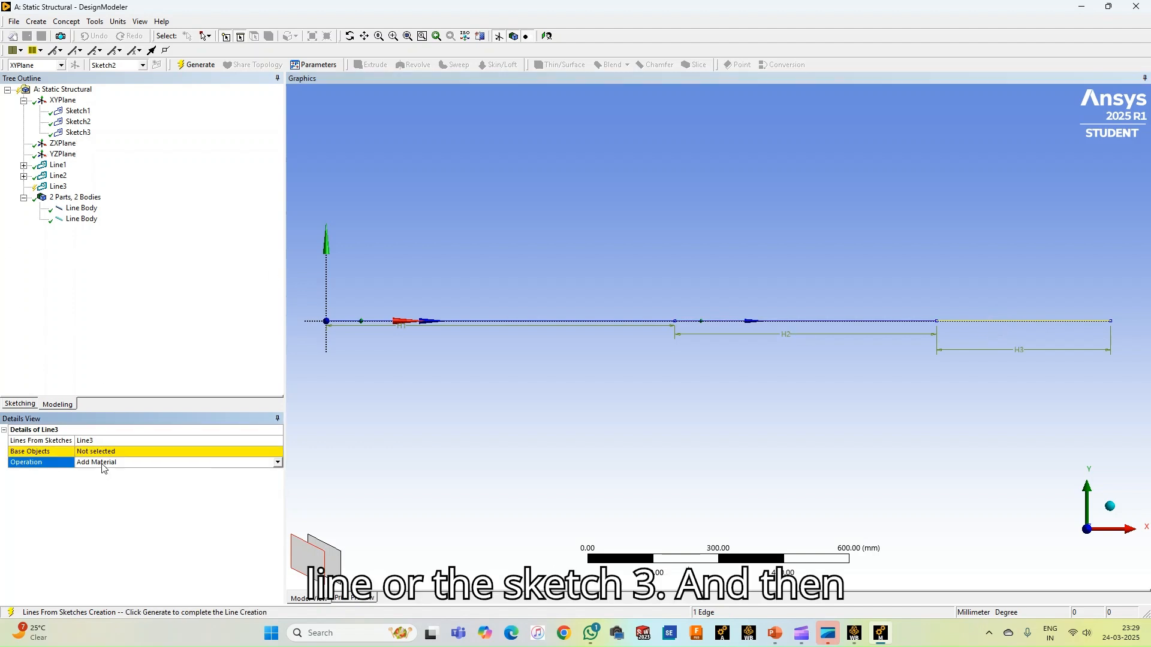
left_click(278, 463)
left_click(143, 477)
Assign the third section's sketch as the base object of the frozen line feature and generate the line body
left_click(146, 453)
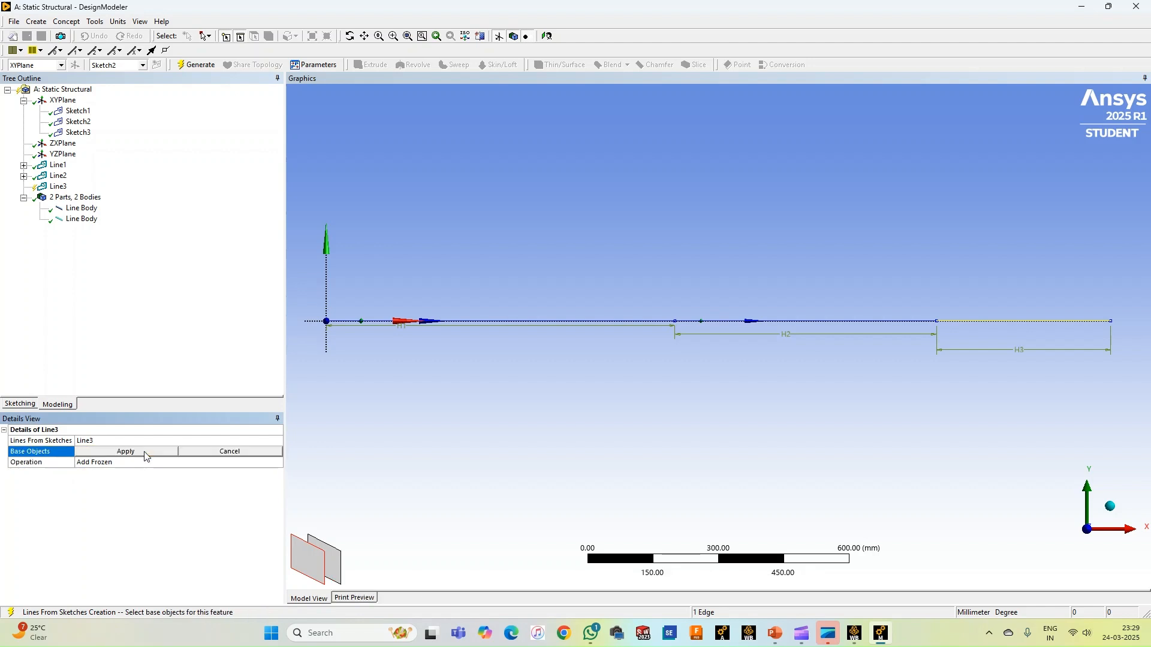
left_click(981, 318)
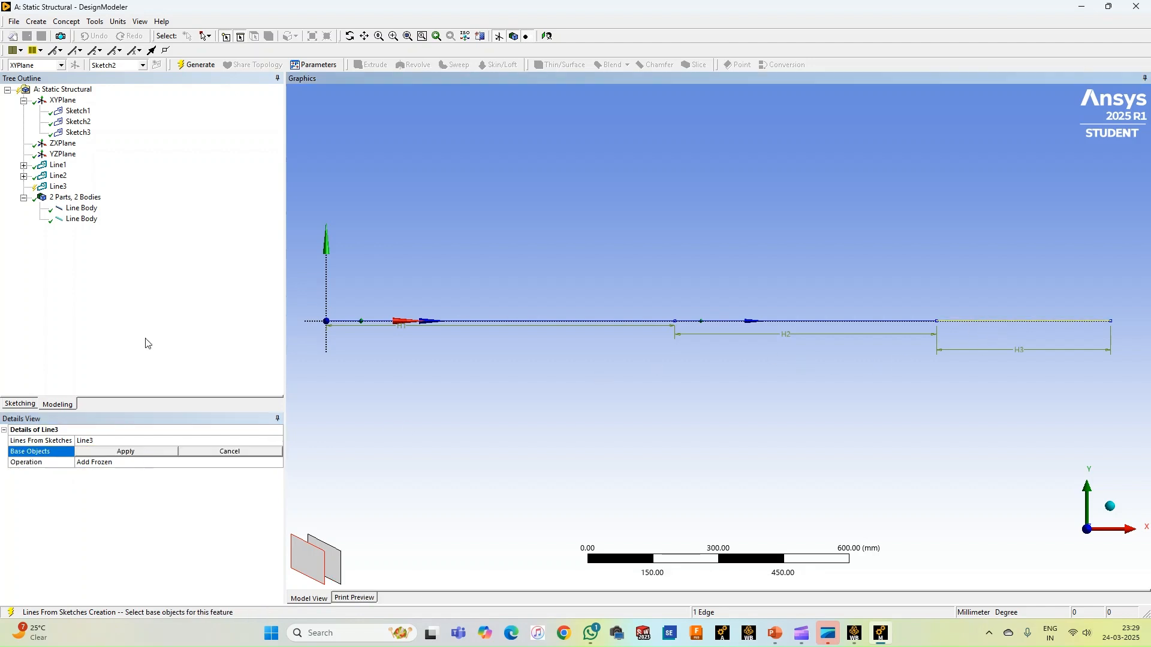
left_click(117, 456)
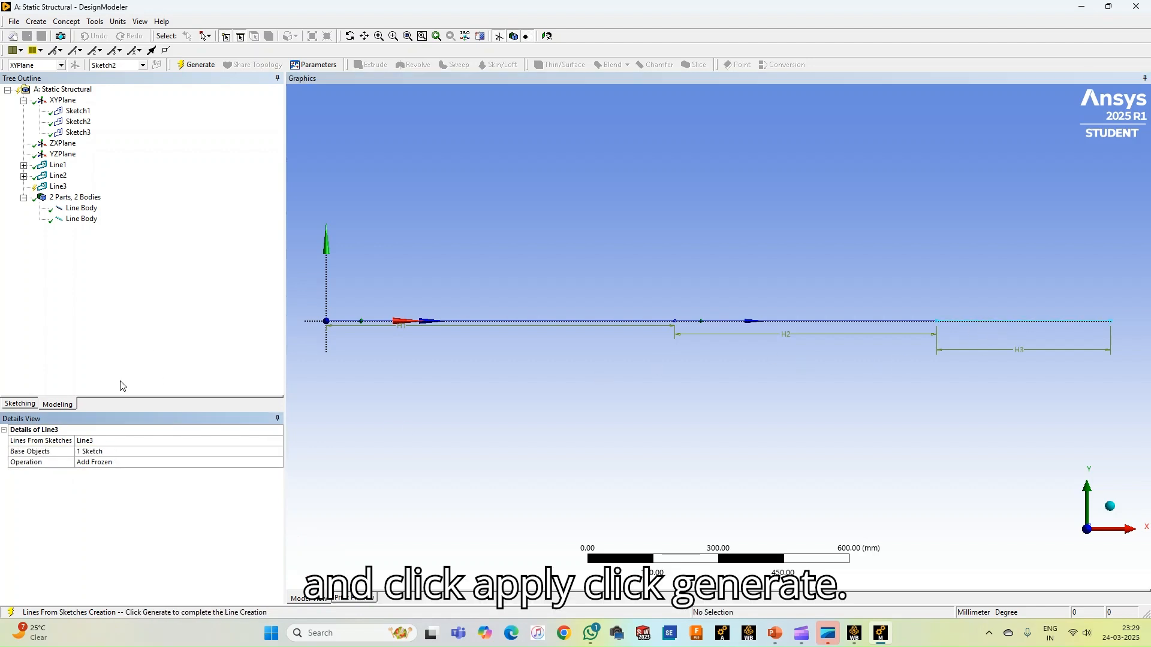
left_click(189, 69)
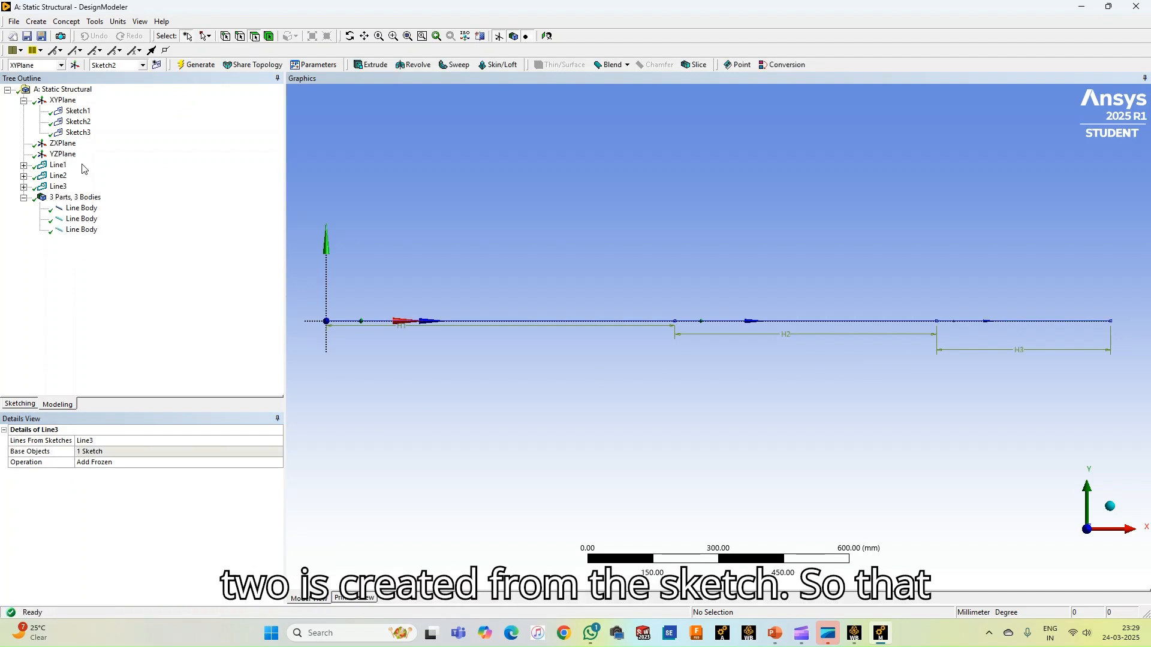
Add a rectangular cross section and set its base B to 80 mm and height H to 30 mm
left_click(68, 21)
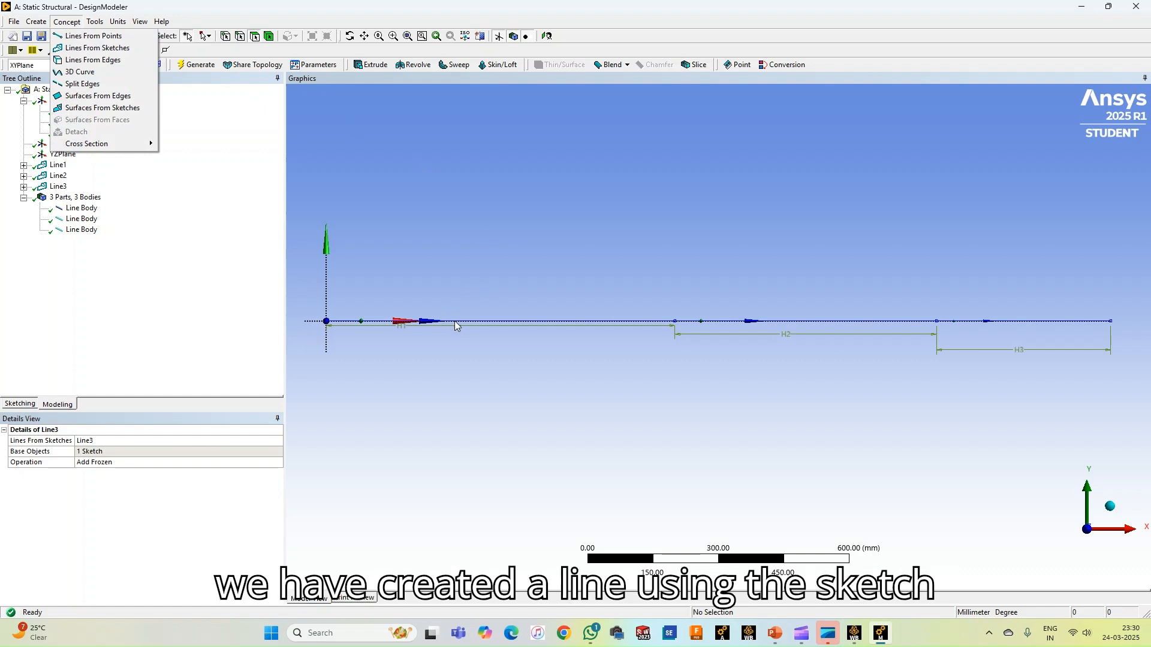
left_click(241, 251)
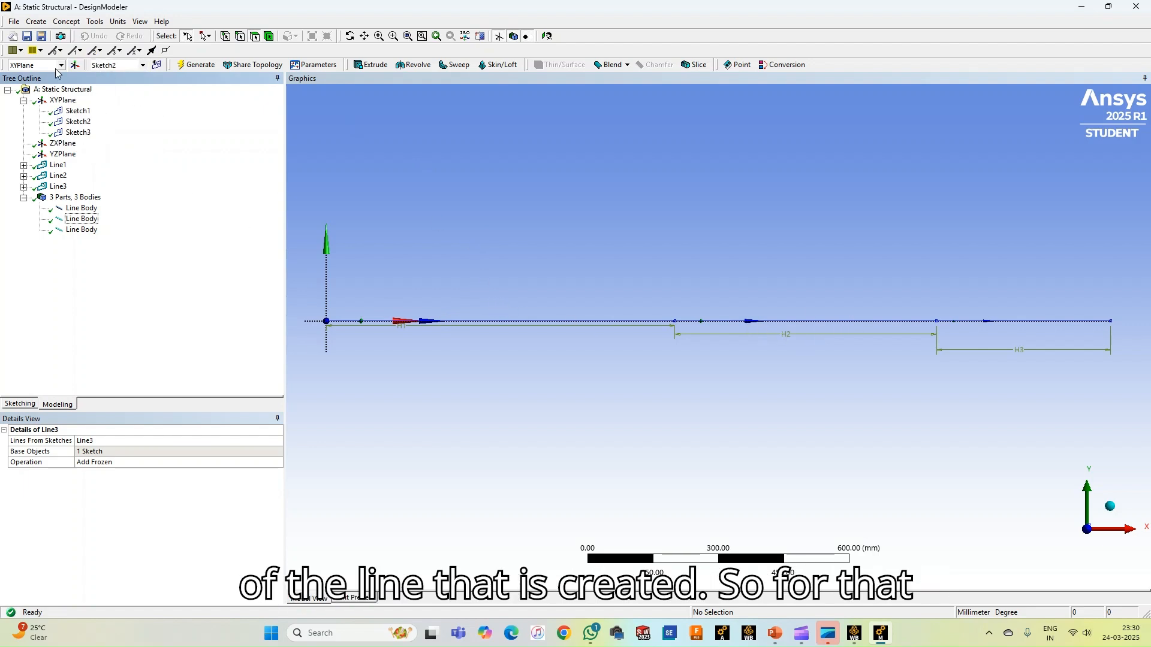
left_click(66, 22)
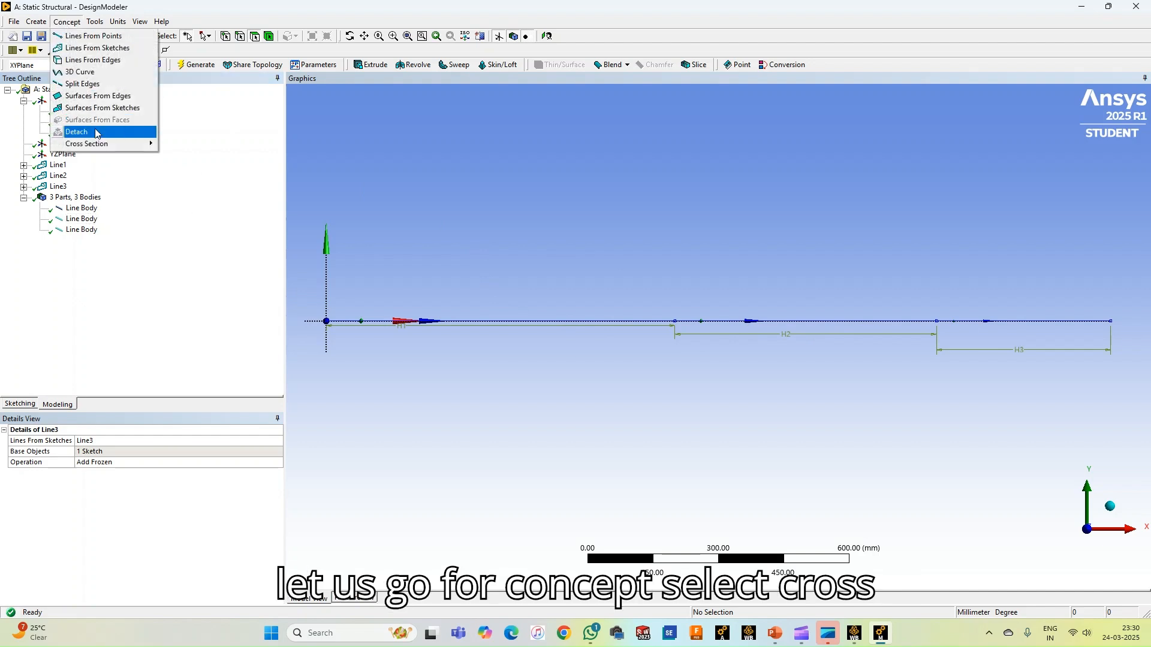
mouse_move(138, 144)
left_click(174, 147)
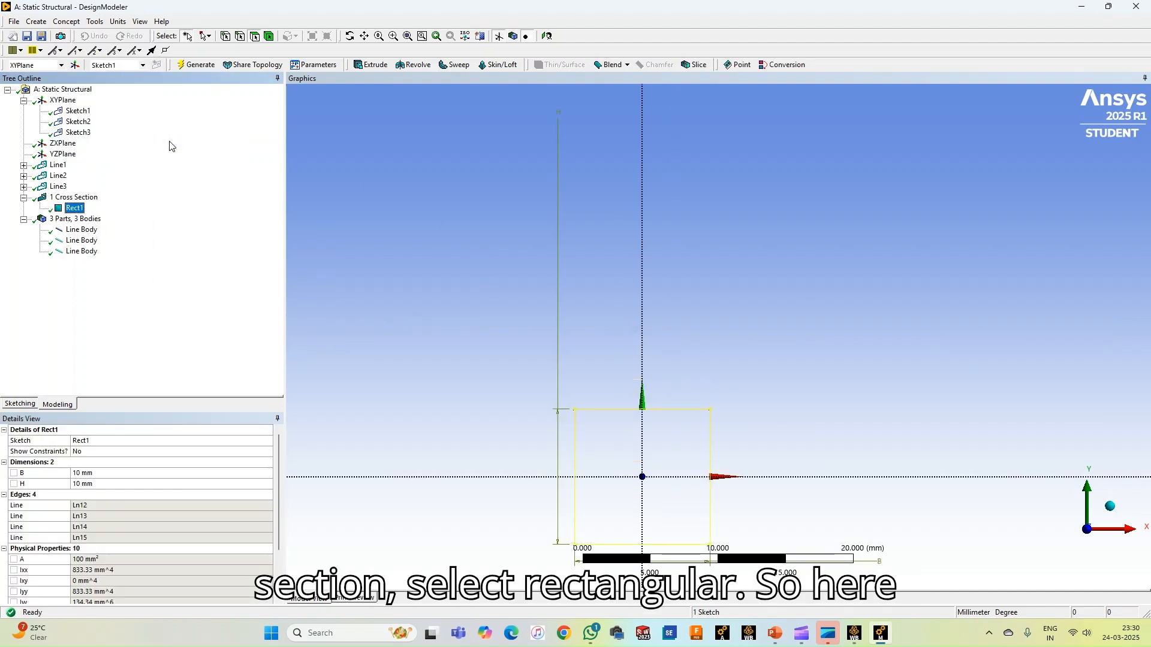
left_click(100, 473)
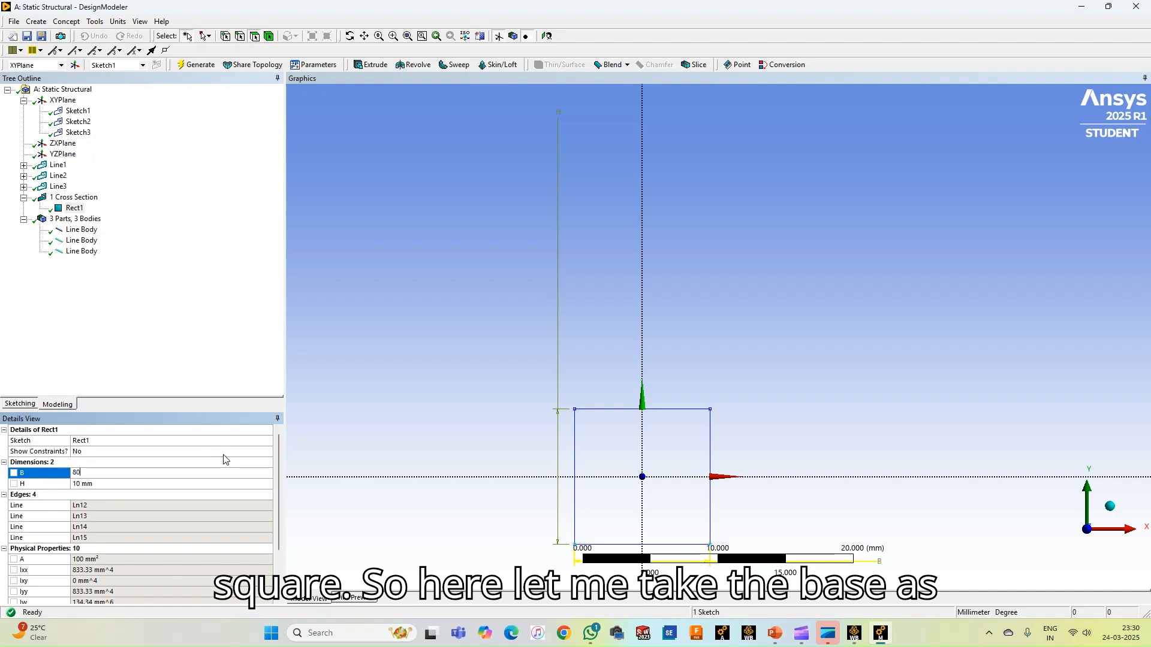
left_click(112, 483)
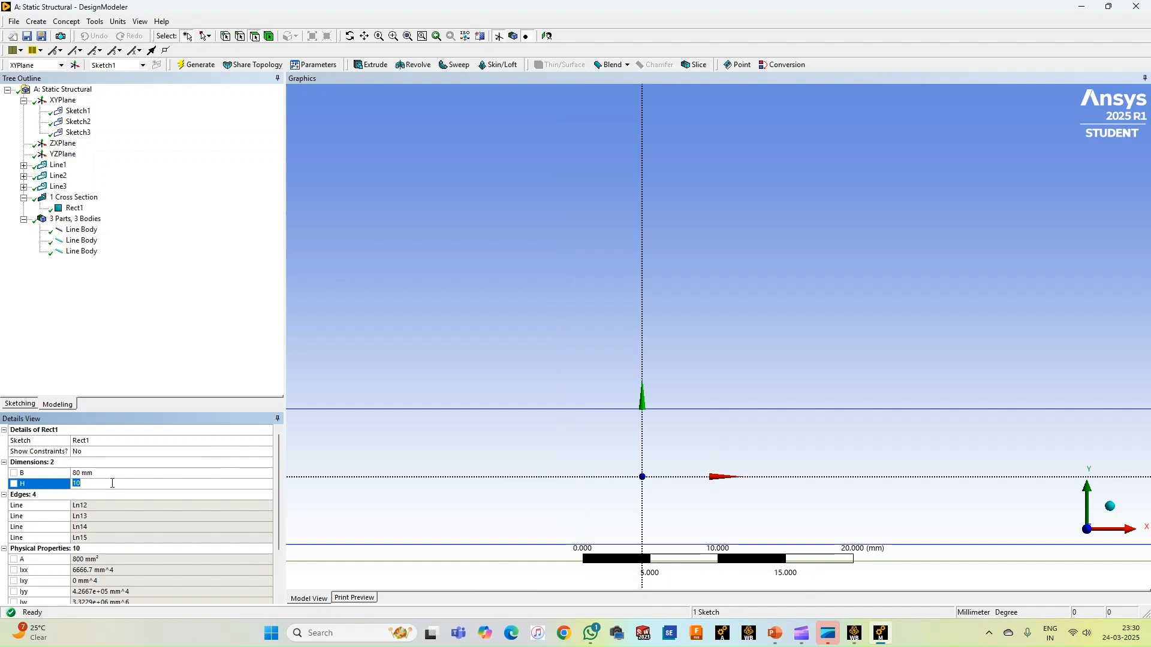
type("3")
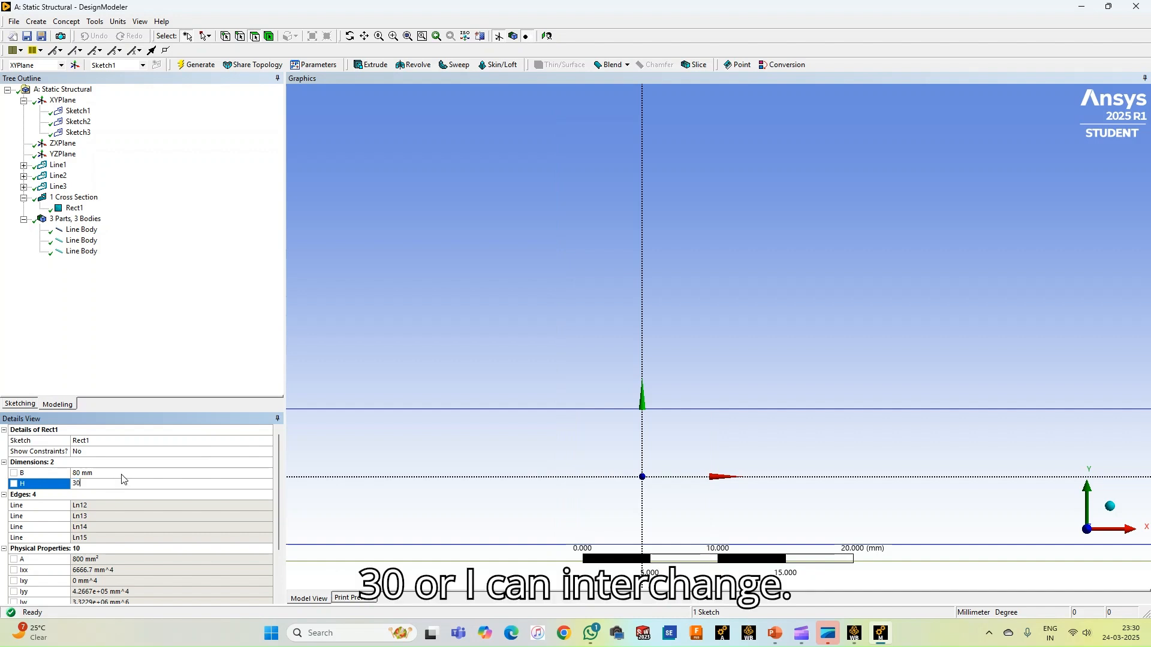
Swap the rectangular cross section's dimensions to B 30 mm and H 80 mm and generate it
left_click(120, 474)
type("30")
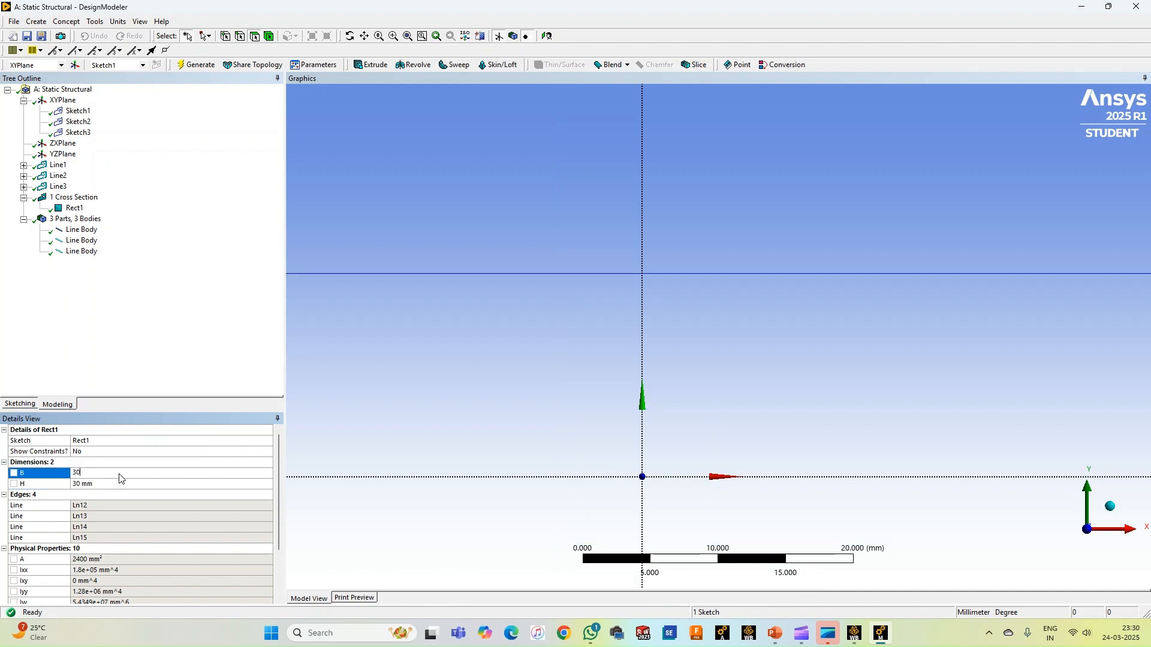
left_click(115, 485)
type("8")
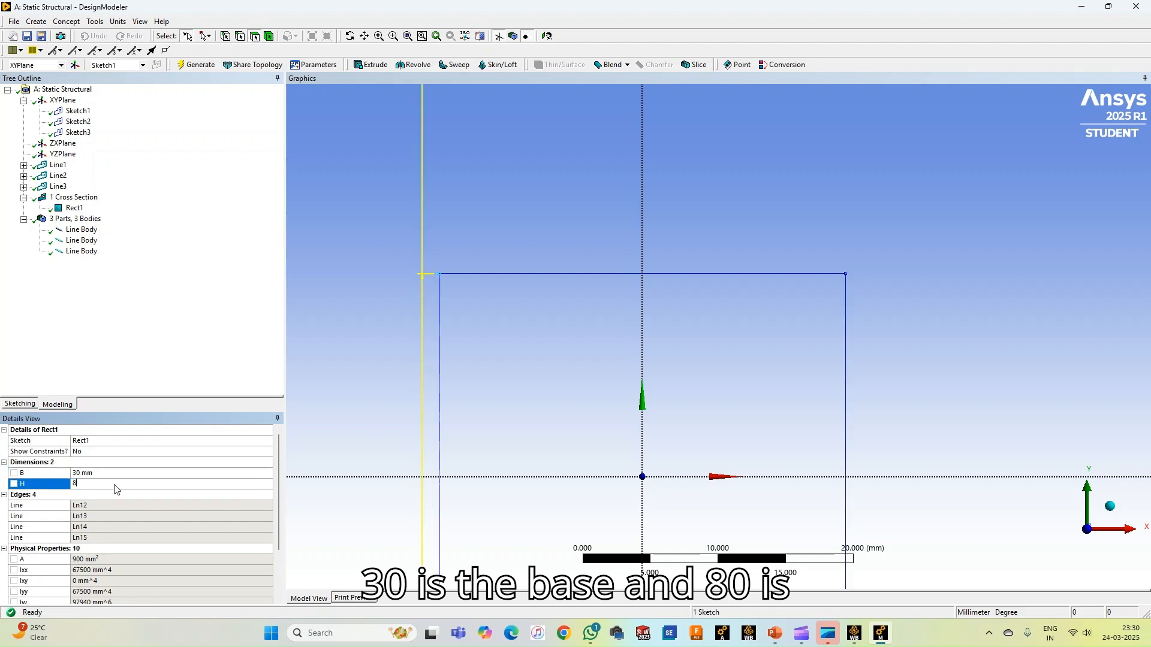
type("0")
key("Return")
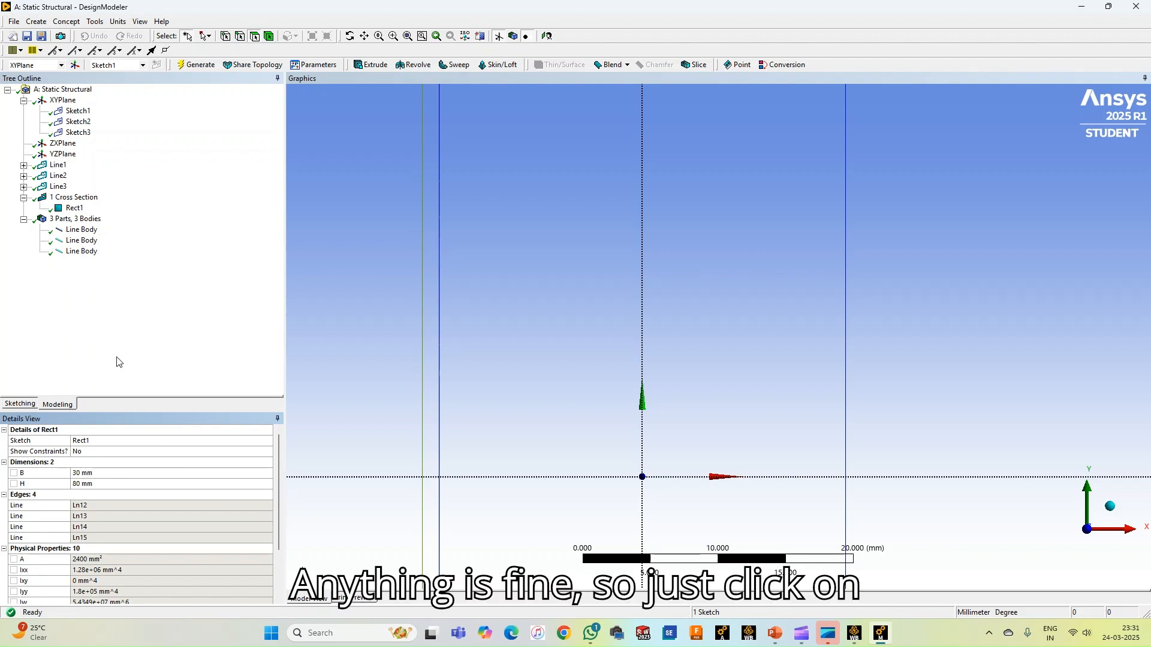
left_click(199, 67)
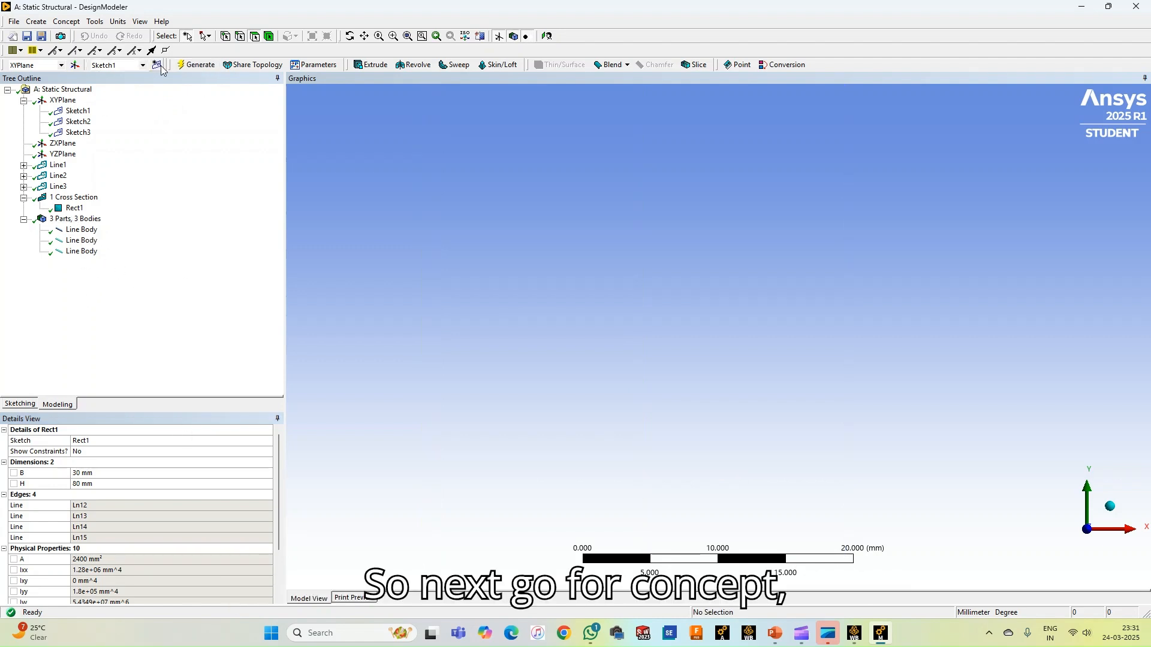
Add a second rectangular cross section with B 30 mm and H 40 mm for the middle section and generate it
left_click(64, 23)
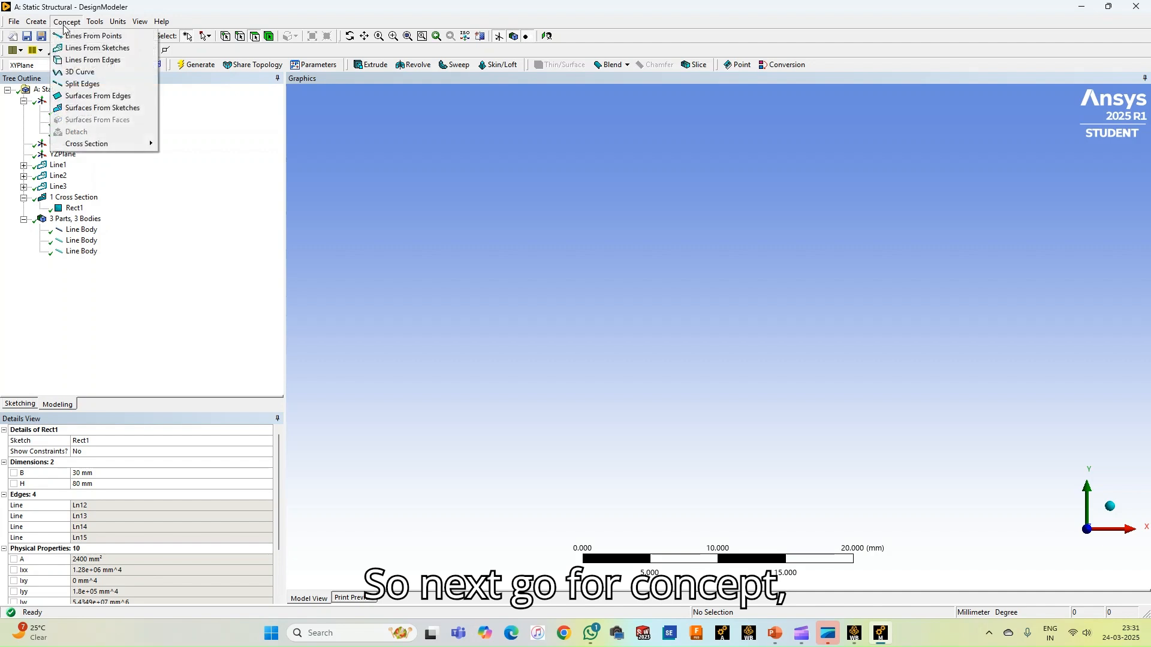
mouse_move(90, 144)
left_click(181, 147)
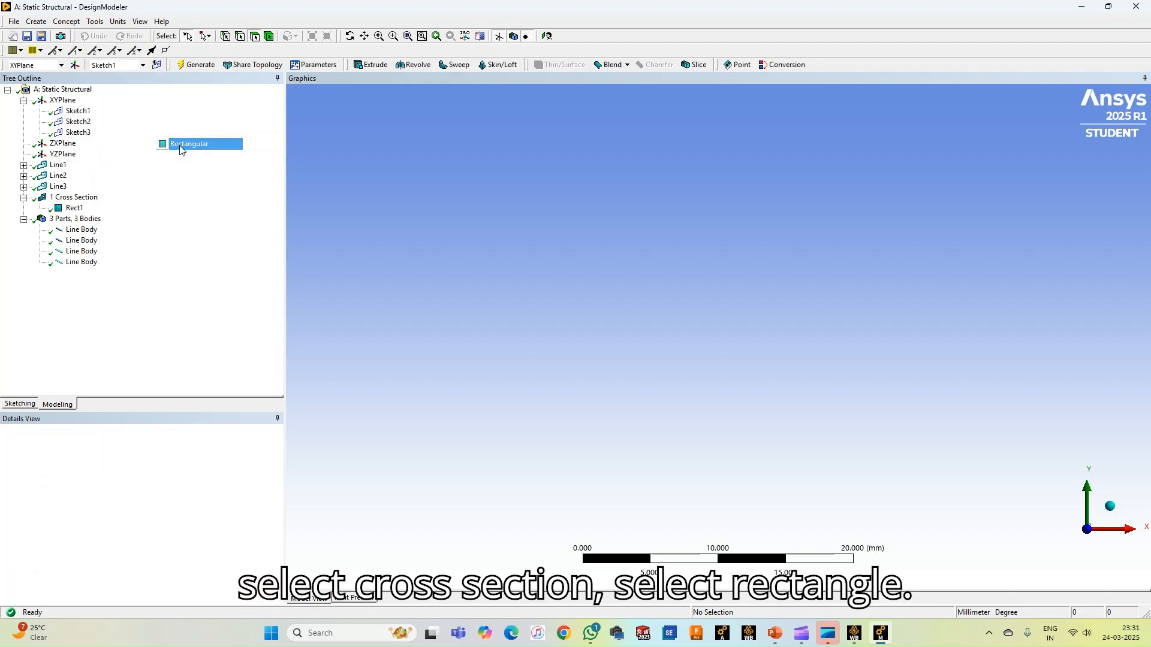
left_click(103, 483)
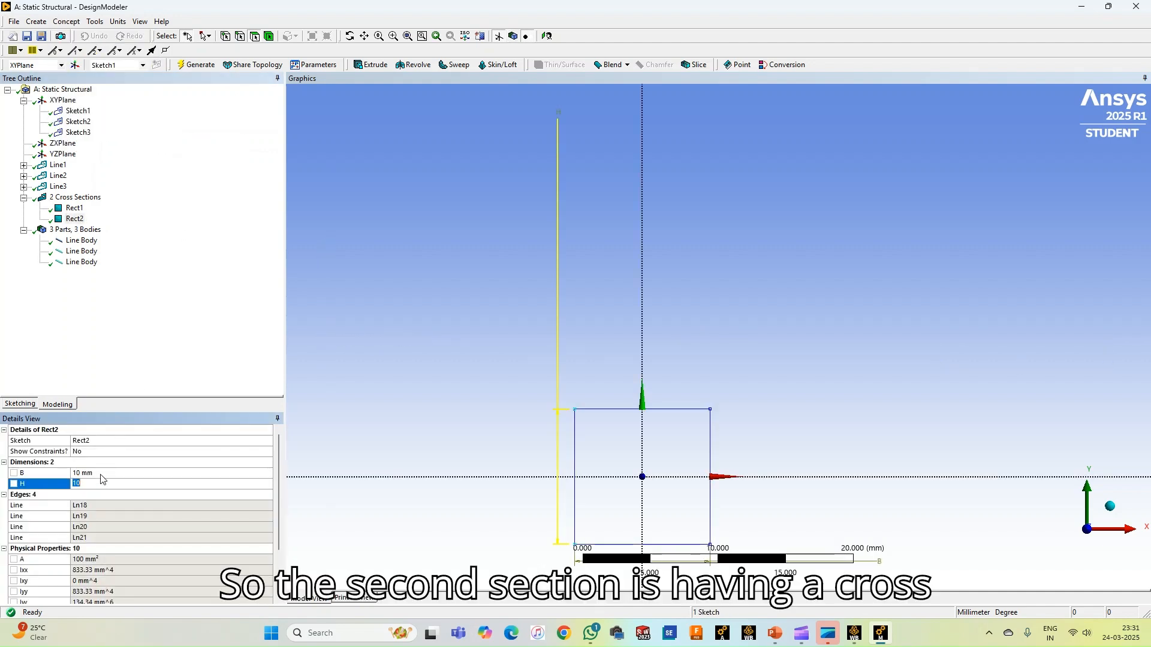
left_click(102, 474)
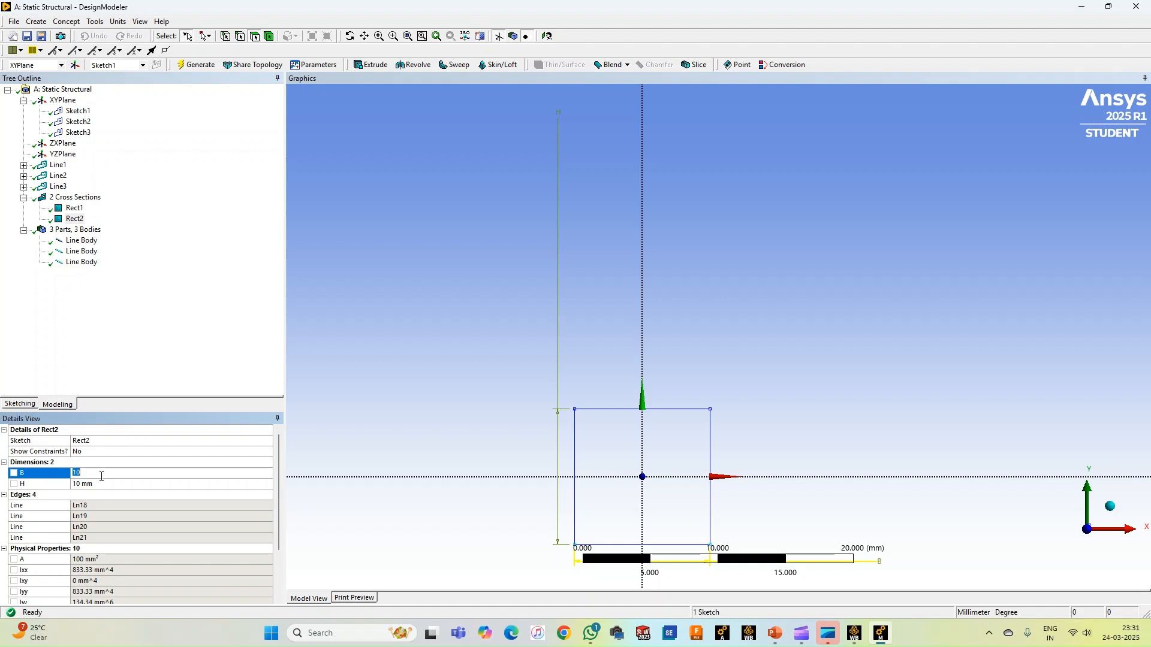
type("3")
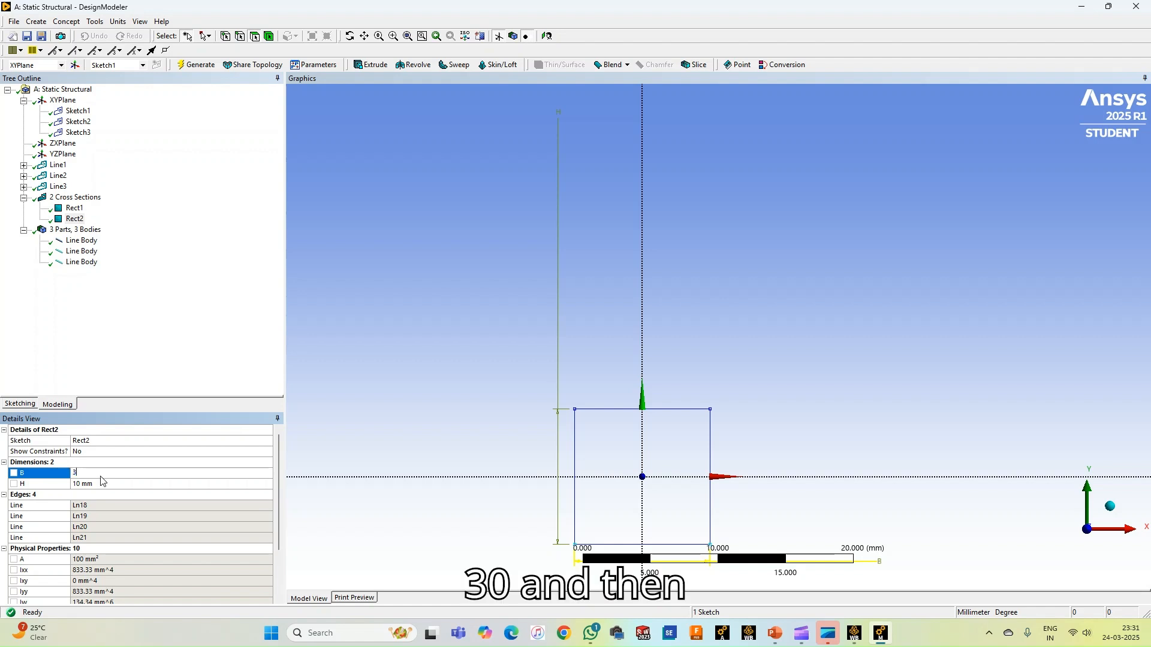
left_click(103, 483)
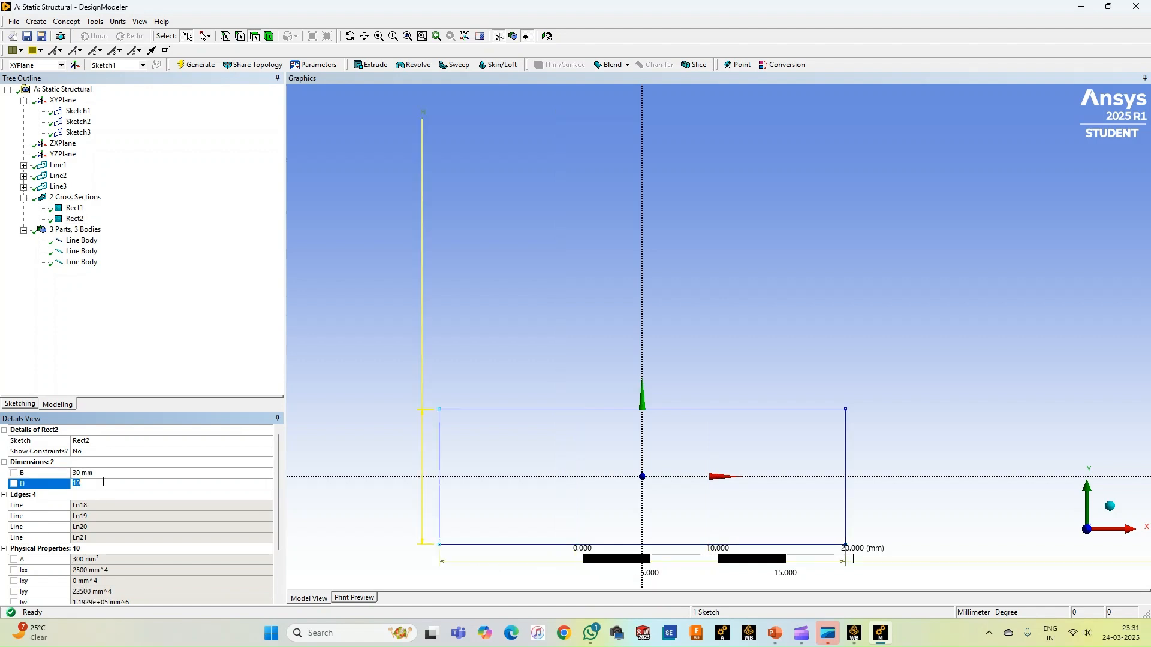
type("40")
key("Return")
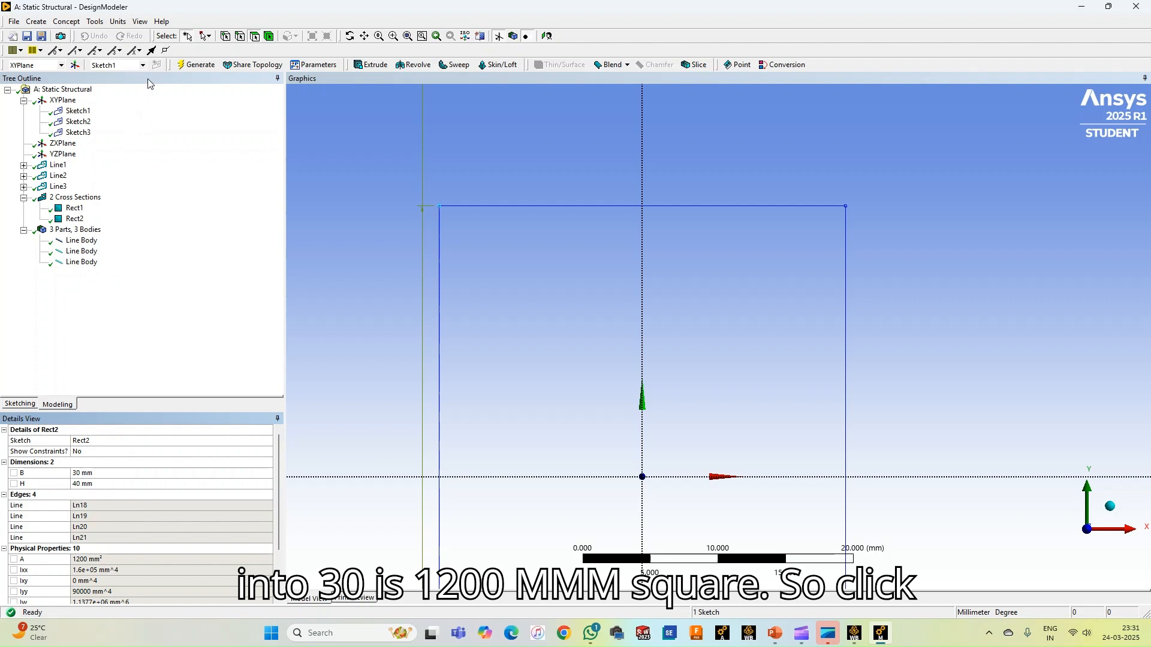
left_click(196, 65)
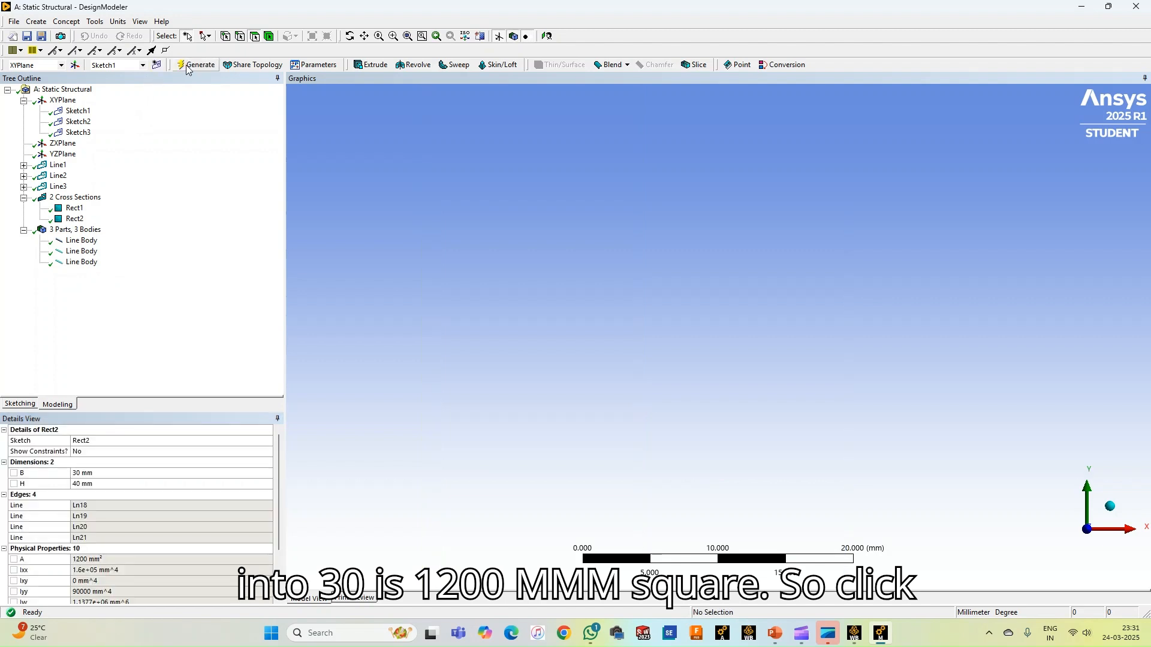
Add a third rectangular cross section and set its dimensions to B 30 mm and H 20 mm
left_click(66, 22)
mouse_move(112, 144)
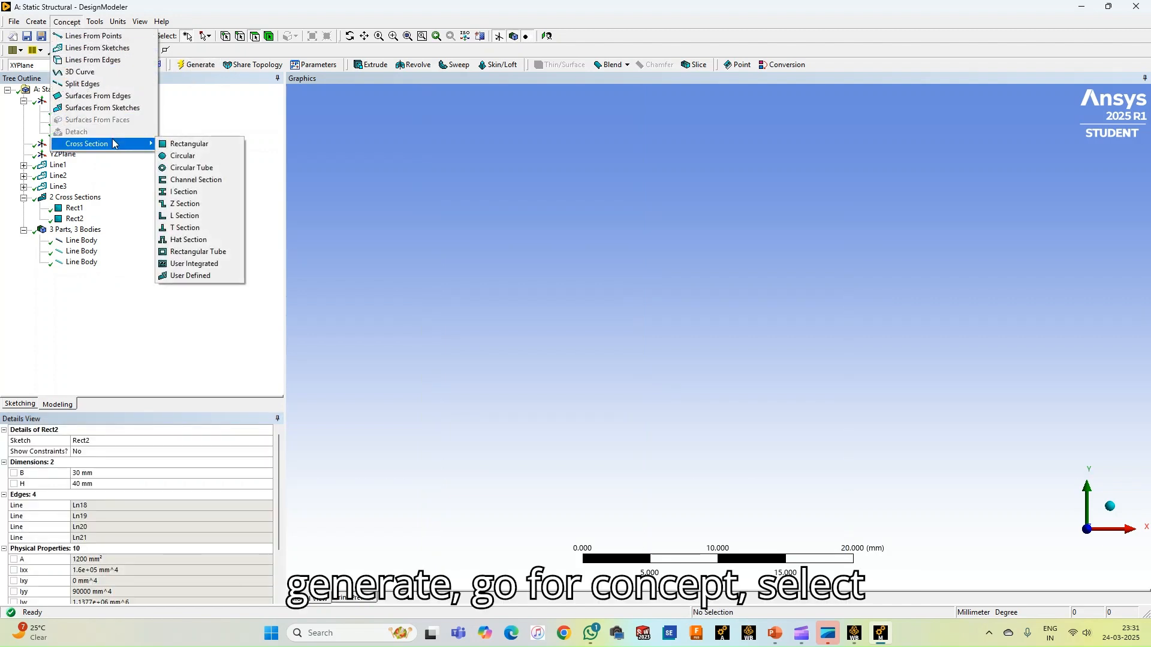
left_click(182, 143)
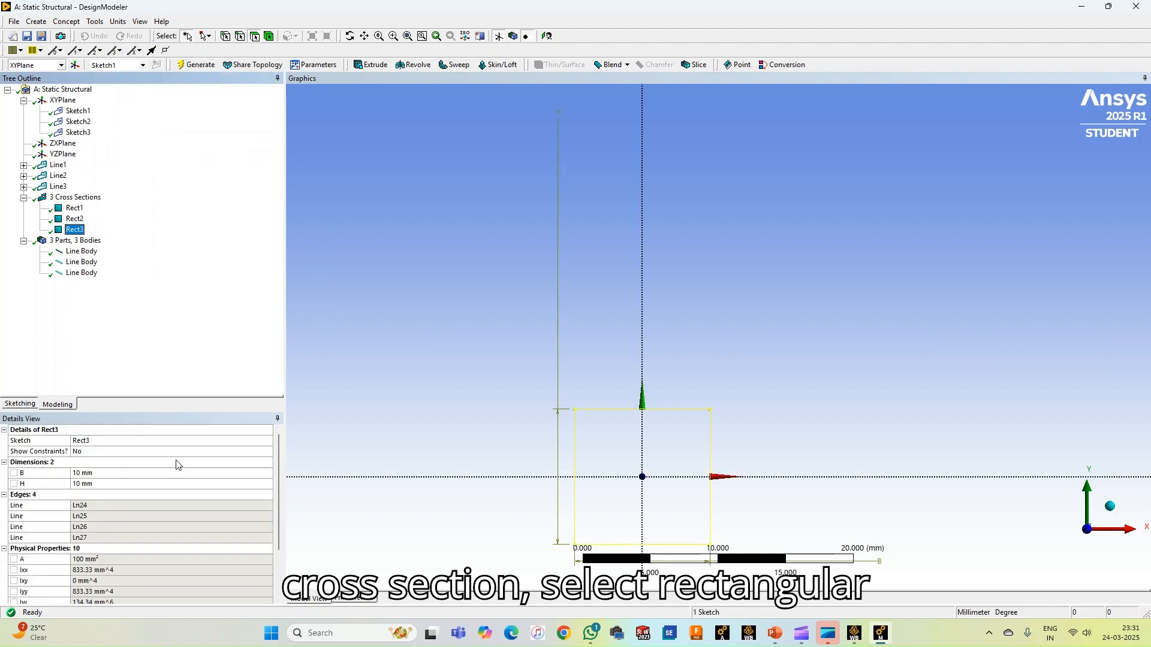
left_click(110, 474)
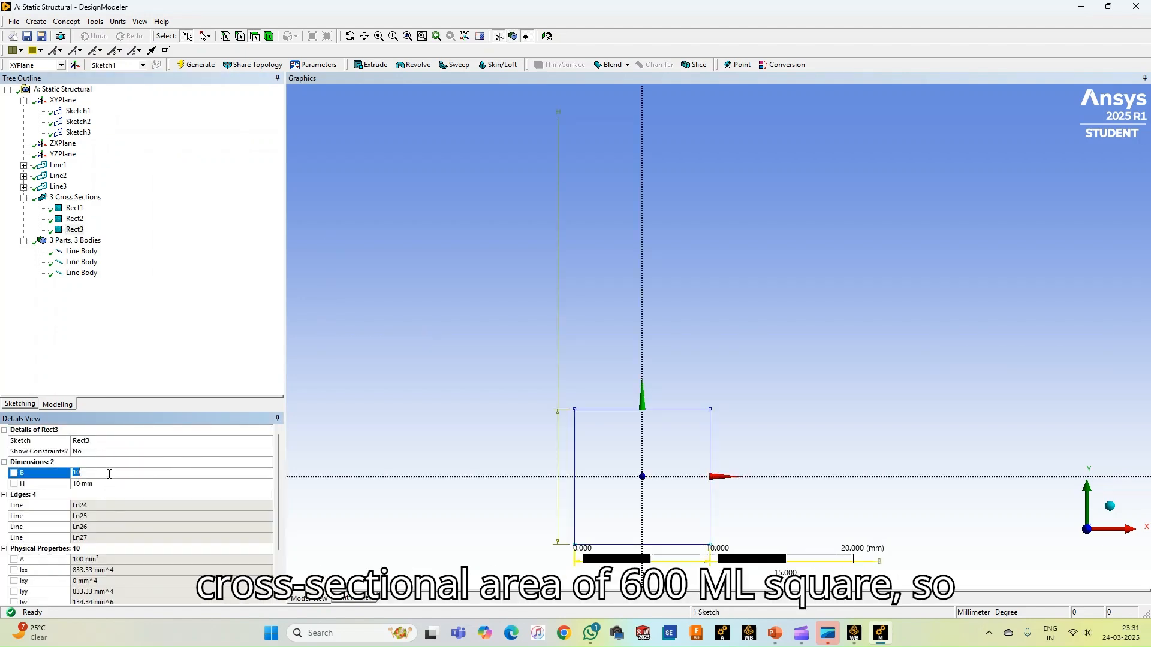
type("30")
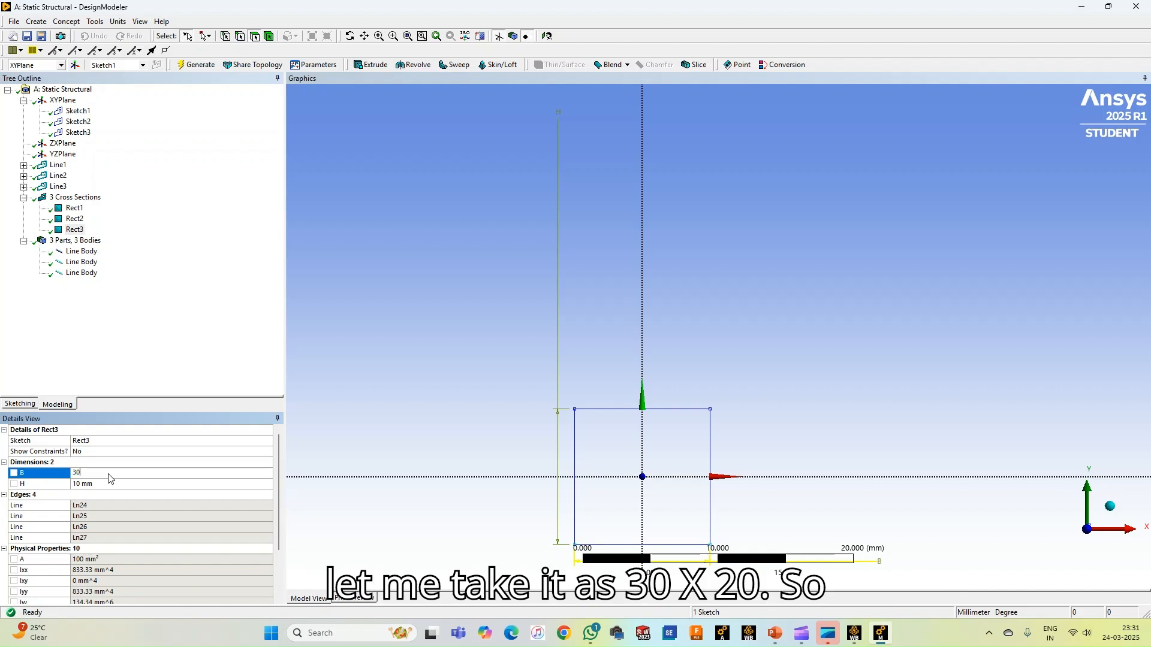
left_click(104, 484)
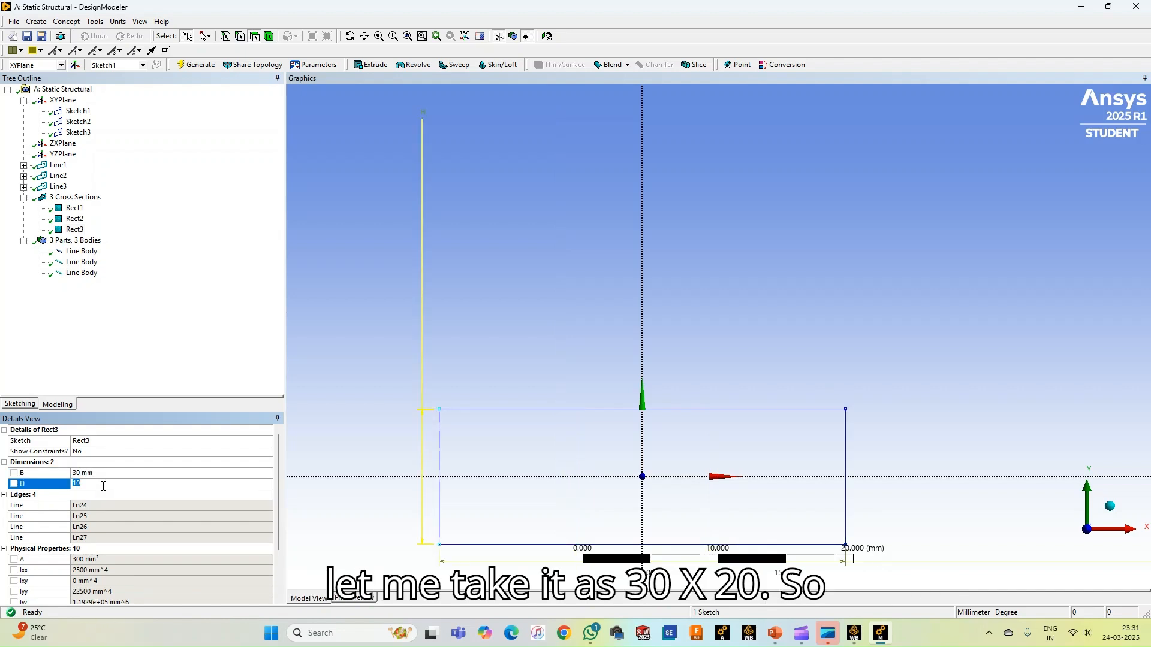
type("2")
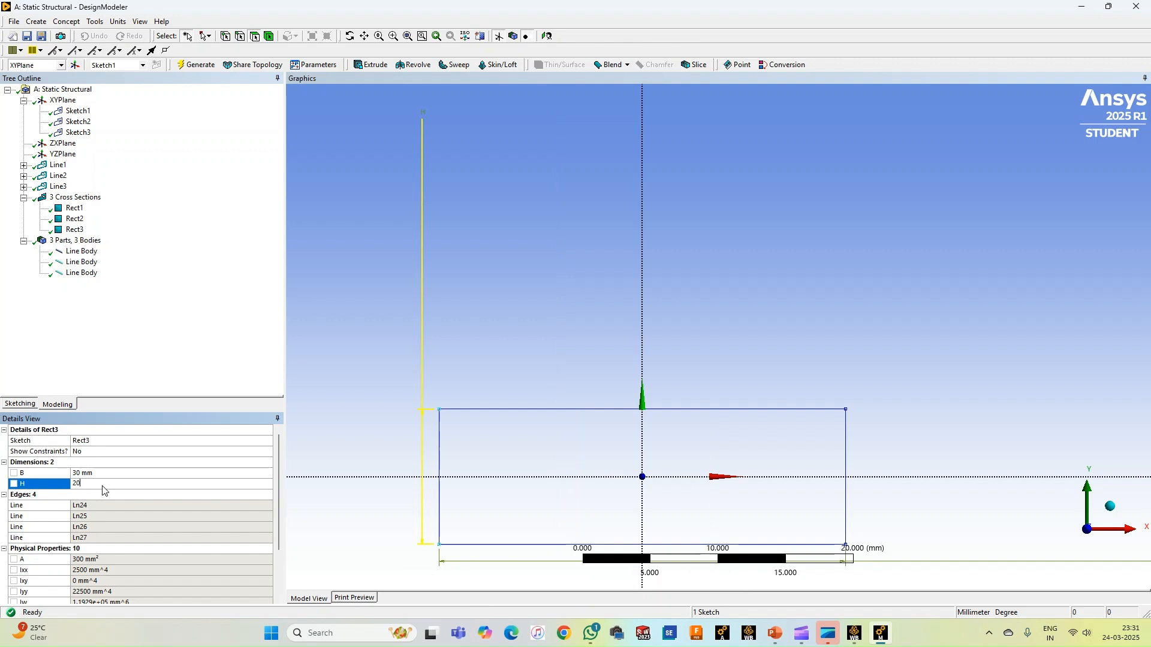
key("Return")
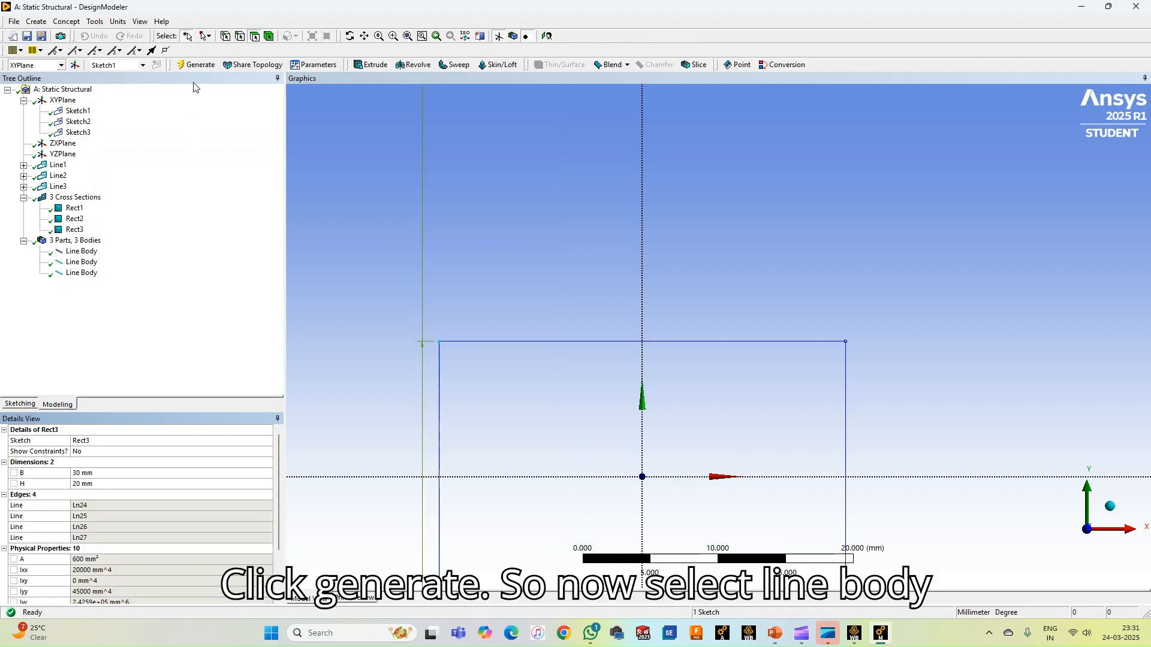
Generate the third cross section, then assign Rect1 as the cross section of the first line body and generate
left_click(193, 64)
left_click(81, 251)
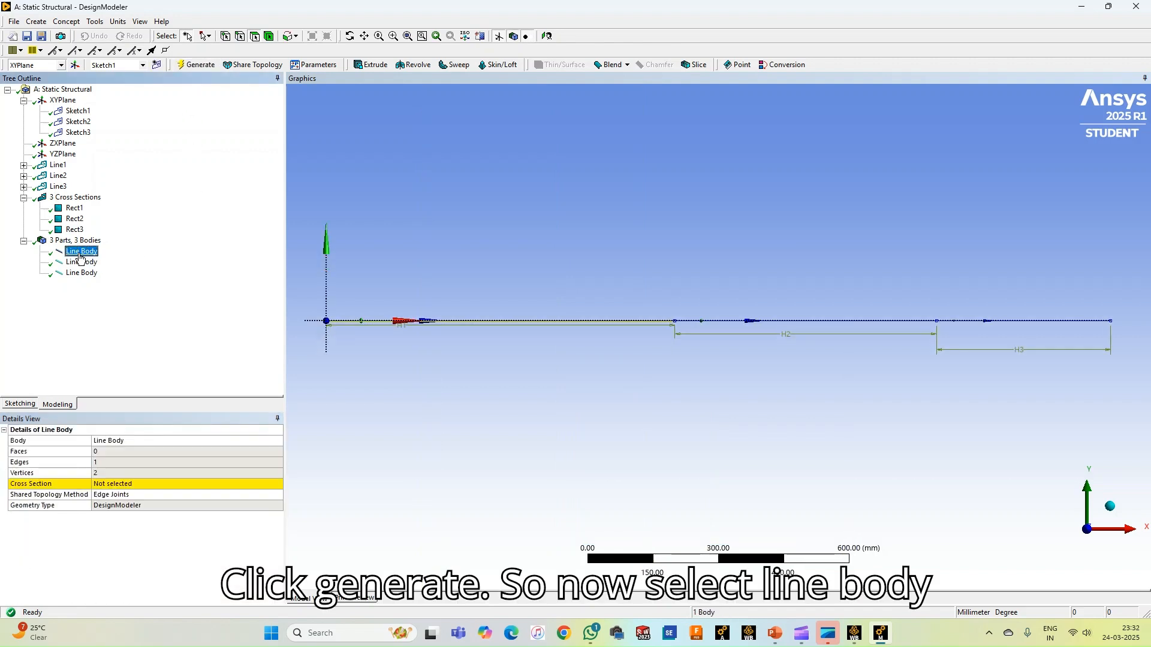
left_click(163, 482)
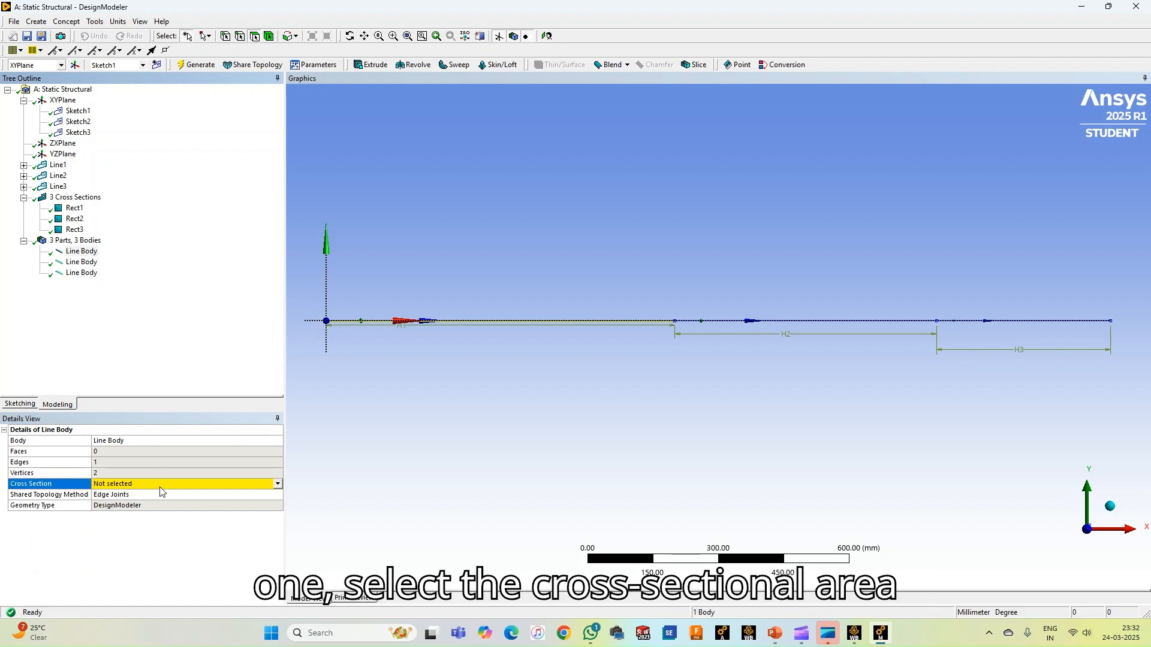
left_click(278, 486)
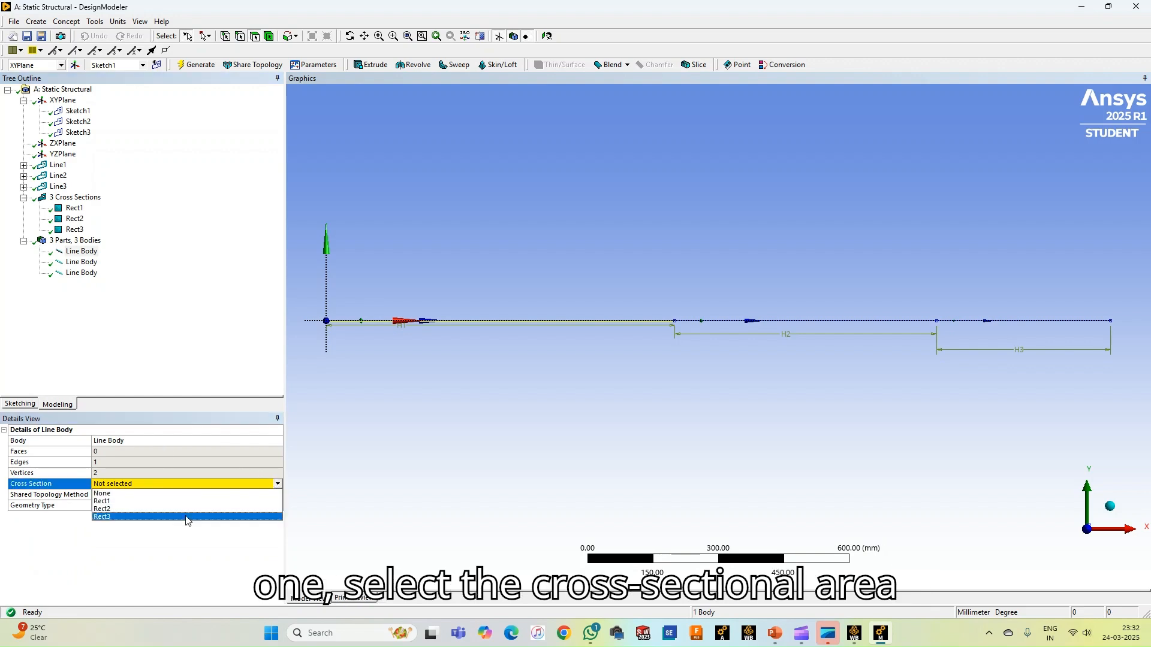
left_click(152, 502)
left_click(168, 345)
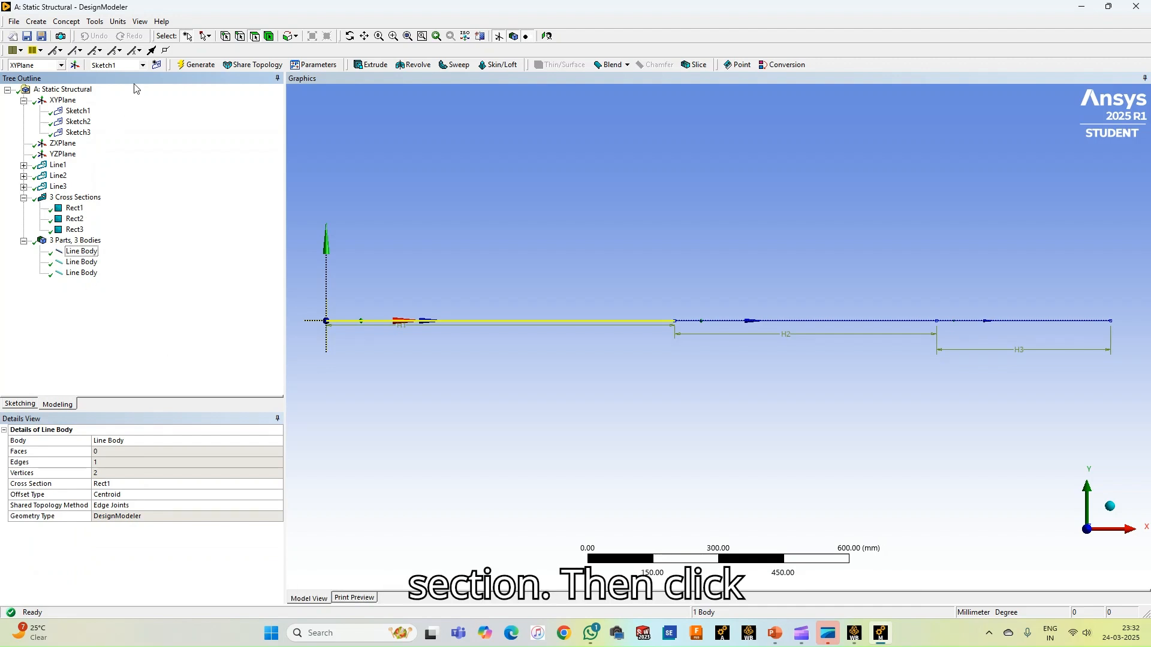
left_click(193, 65)
Assign Rect2 as the cross section of the second line body and generate it
left_click(81, 262)
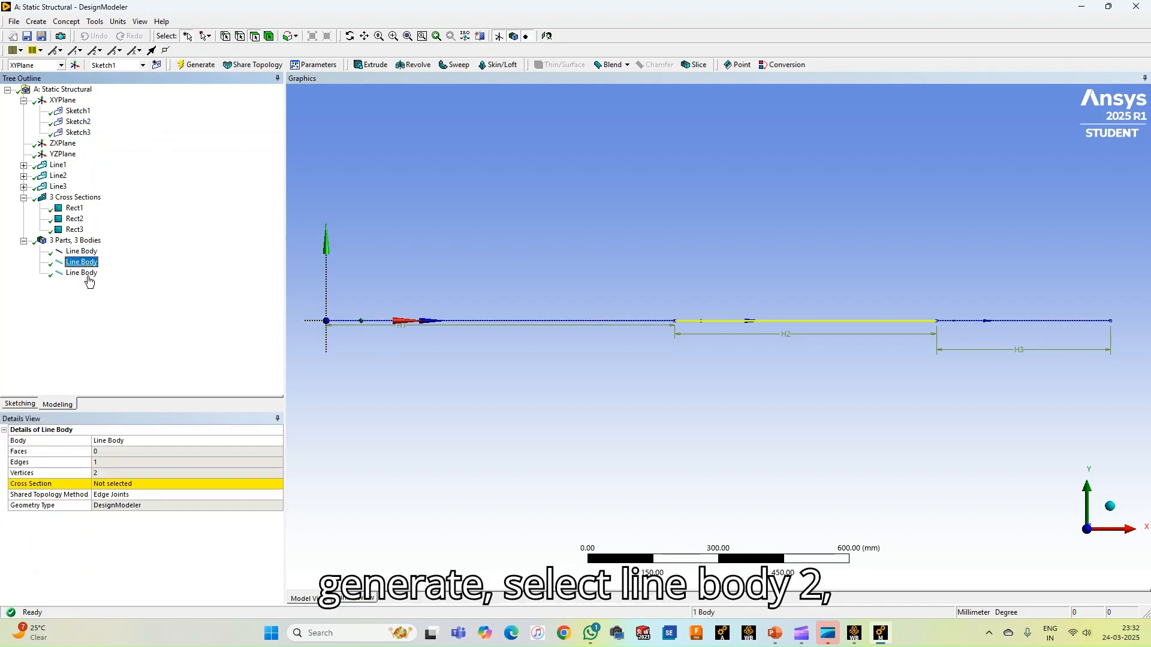
left_click(236, 484)
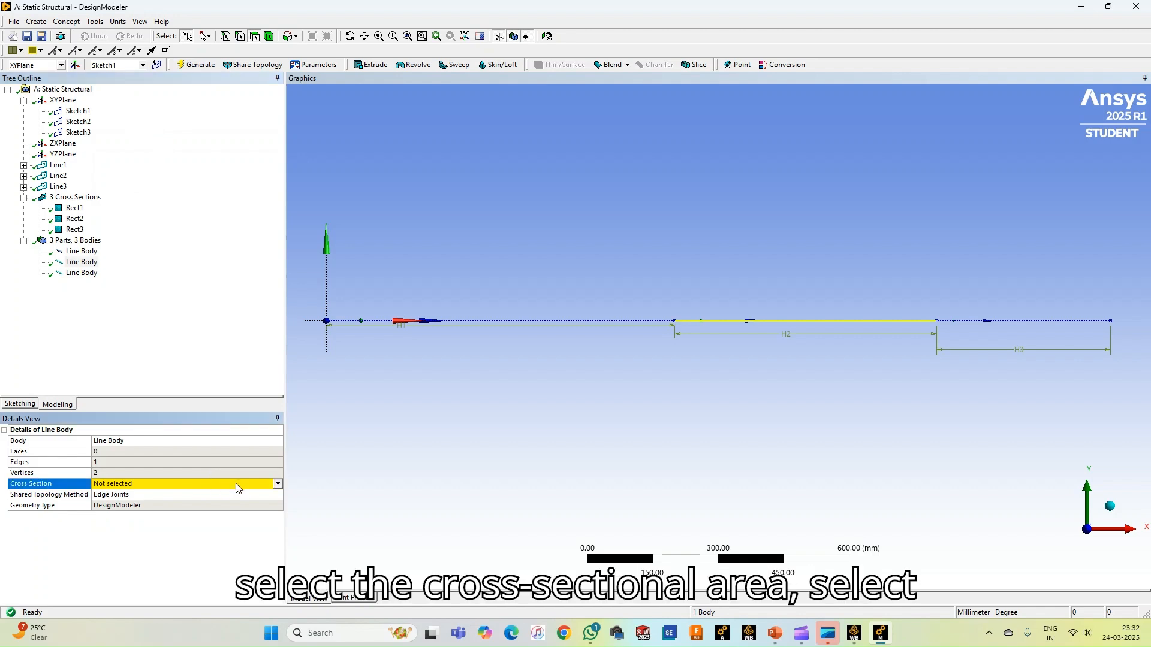
left_click(277, 484)
left_click(138, 509)
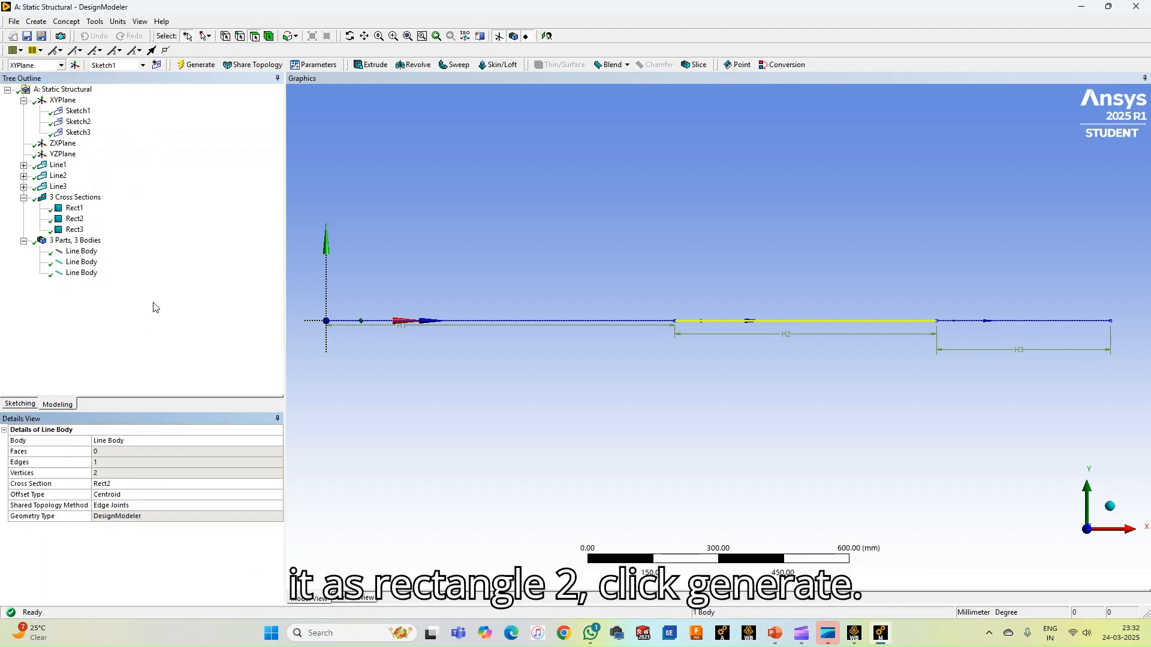
left_click(201, 65)
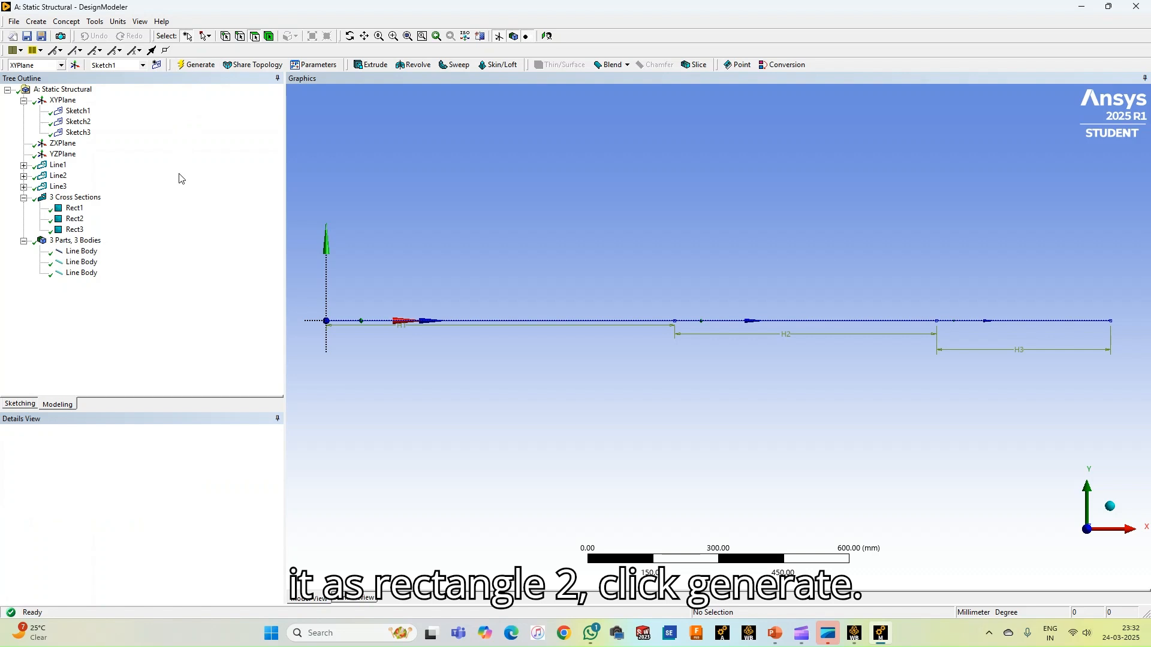
Assign Rect3 as the cross section of the third line body and generate it
left_click(84, 274)
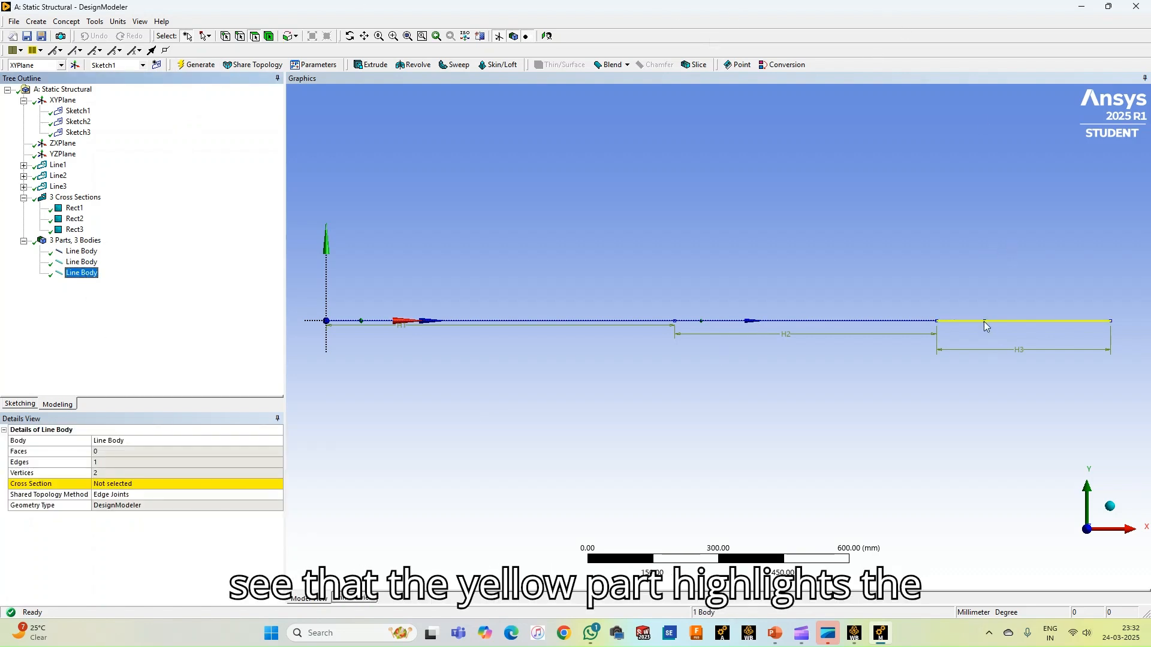
left_click(223, 485)
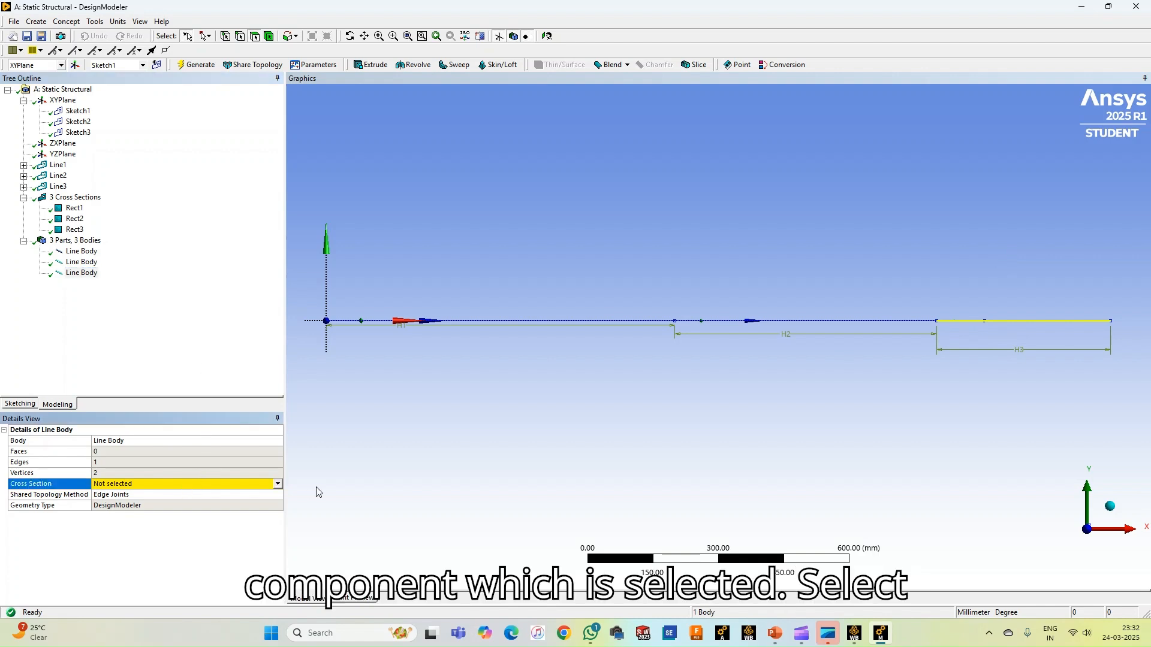
left_click(278, 483)
left_click(151, 514)
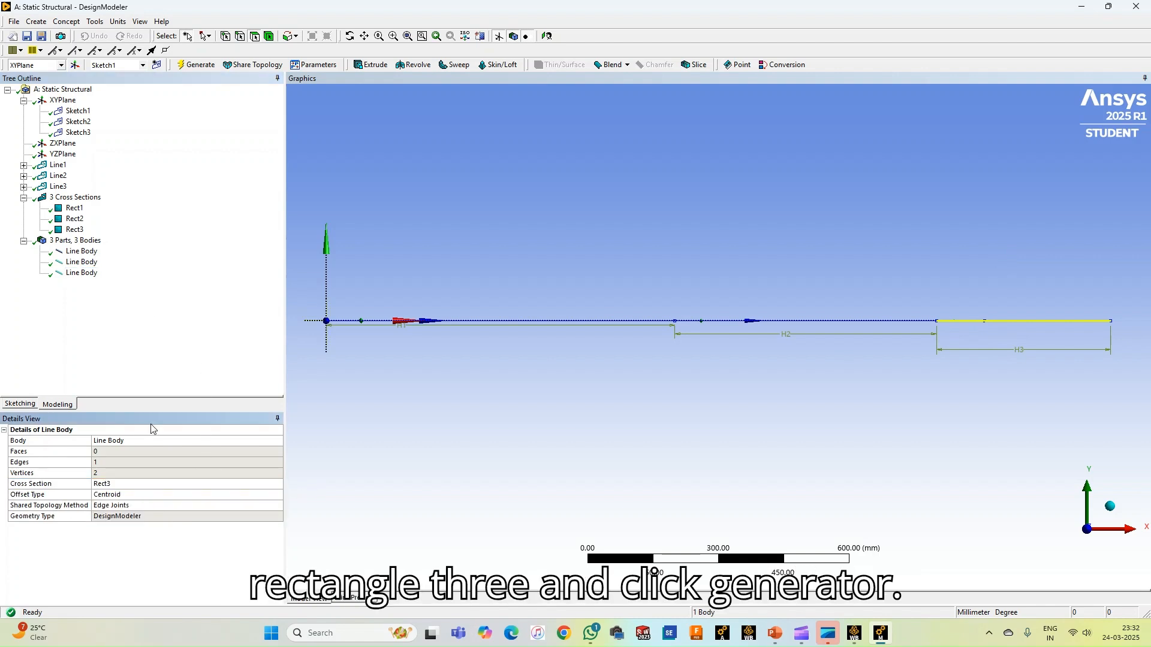
left_click(197, 65)
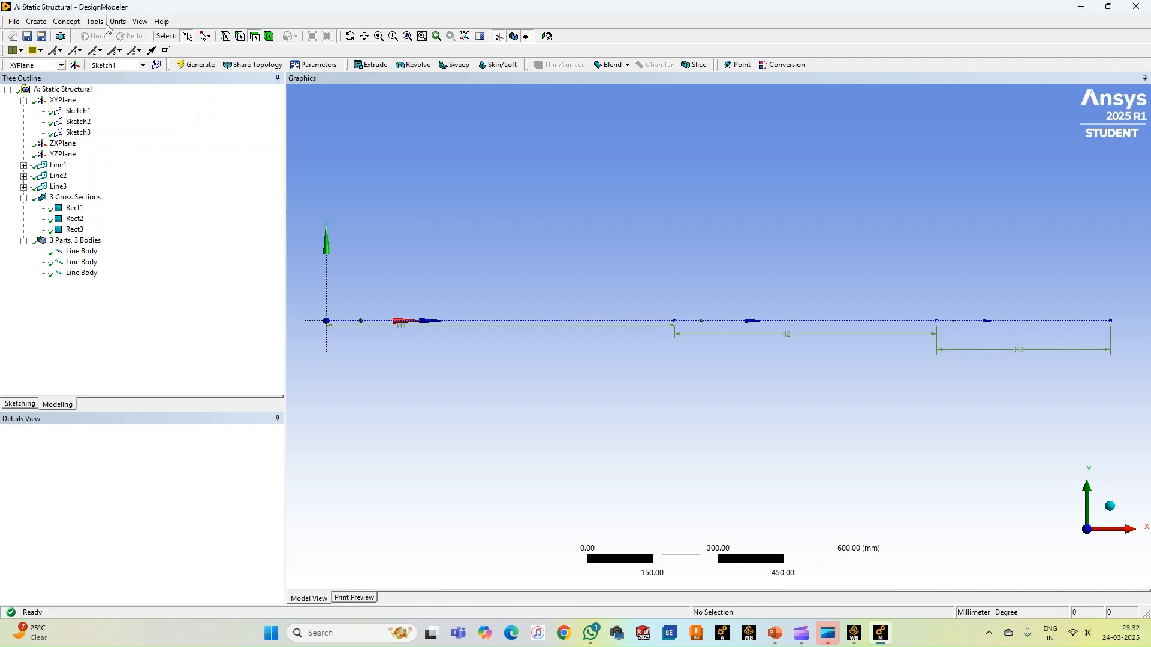
Turn on the cross section solids display and highlight each of the three line bodies in turn to inspect them
left_click(140, 22)
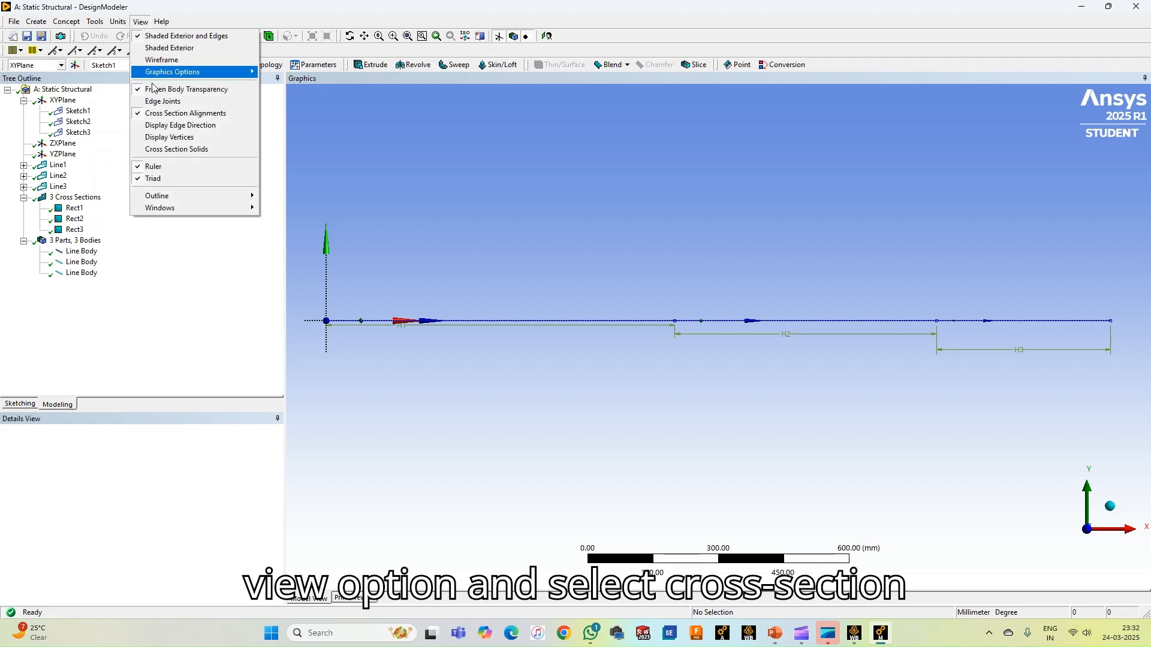
left_click(177, 149)
middle_click_drag(602, 187, 419, 362)
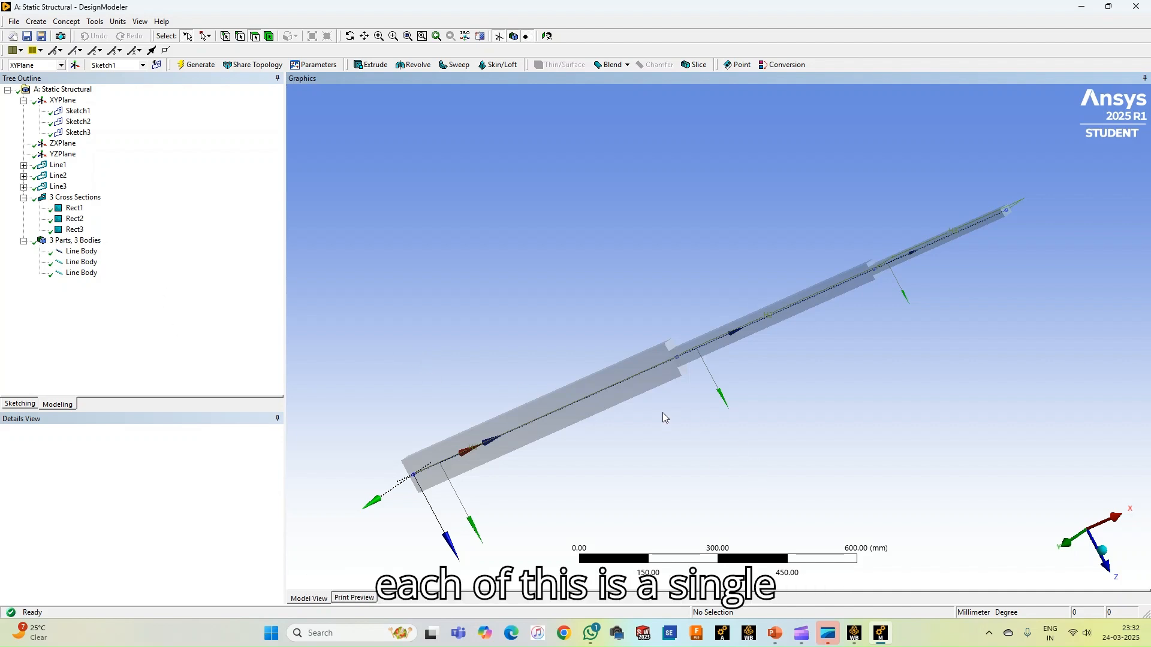
left_click(81, 252)
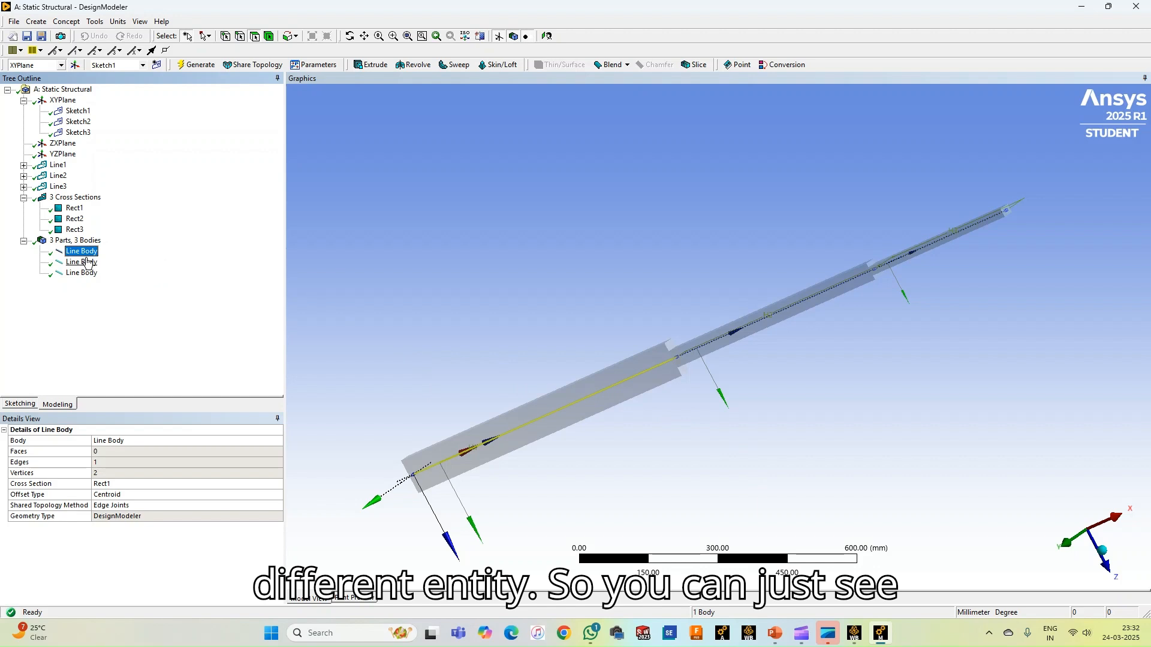
left_click(84, 261)
left_click(85, 274)
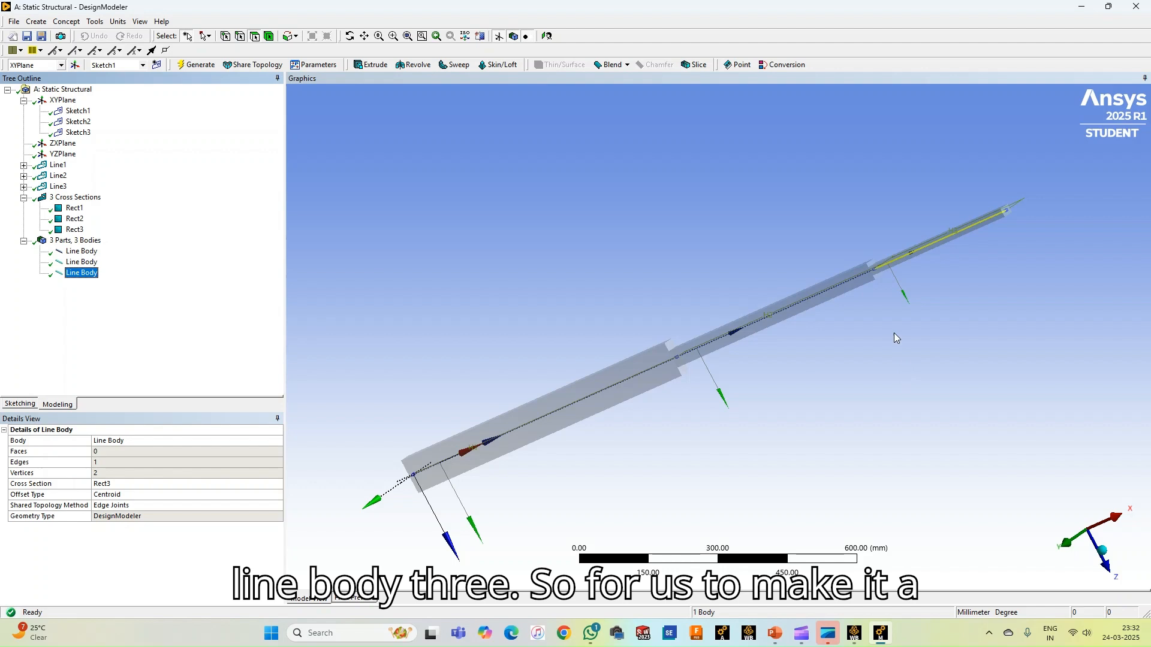
middle_click_drag(829, 172, 933, 226)
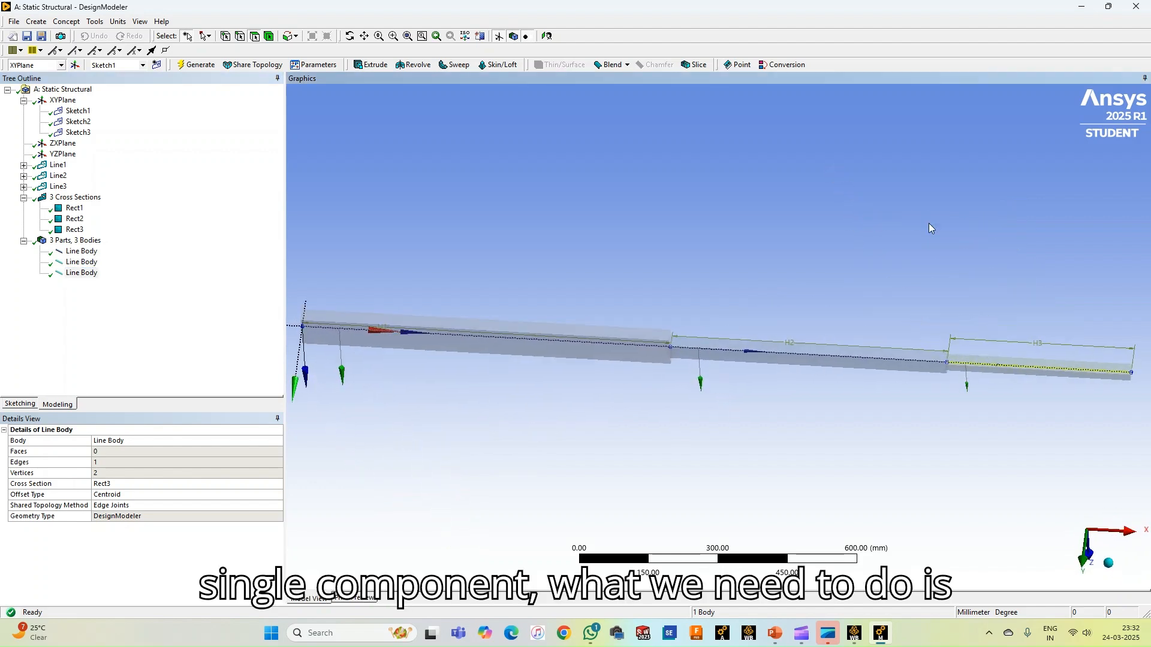
Select all three line bodies, form a new part from them, and expand that part in the tree
left_click(141, 308)
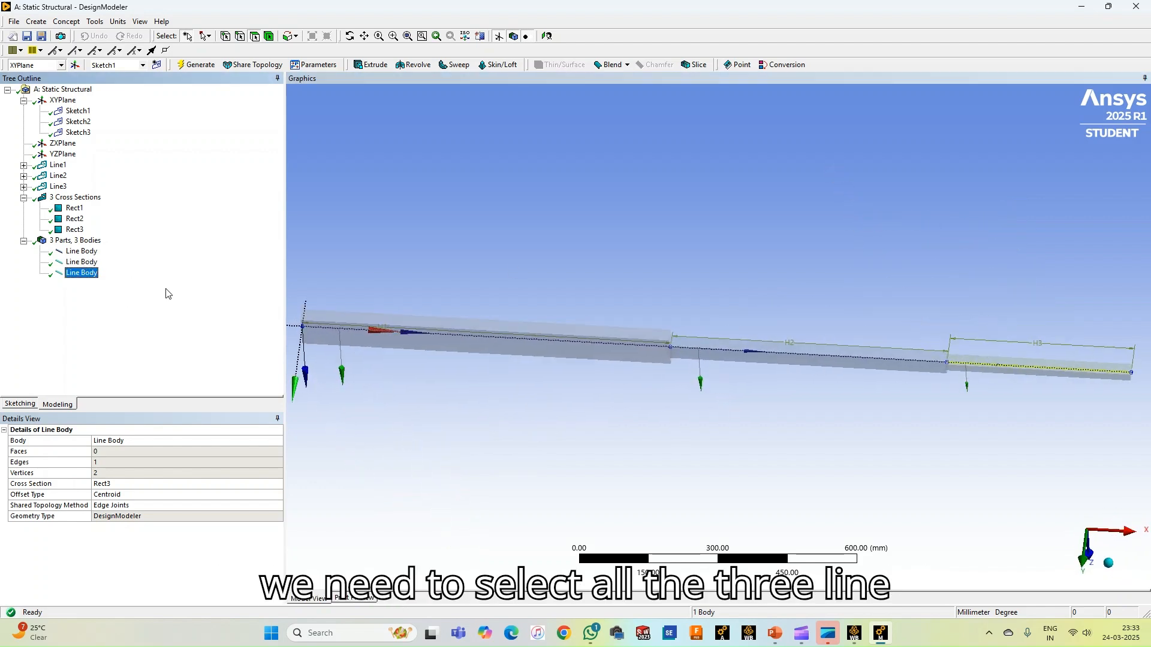
left_click(78, 263, "ctrl")
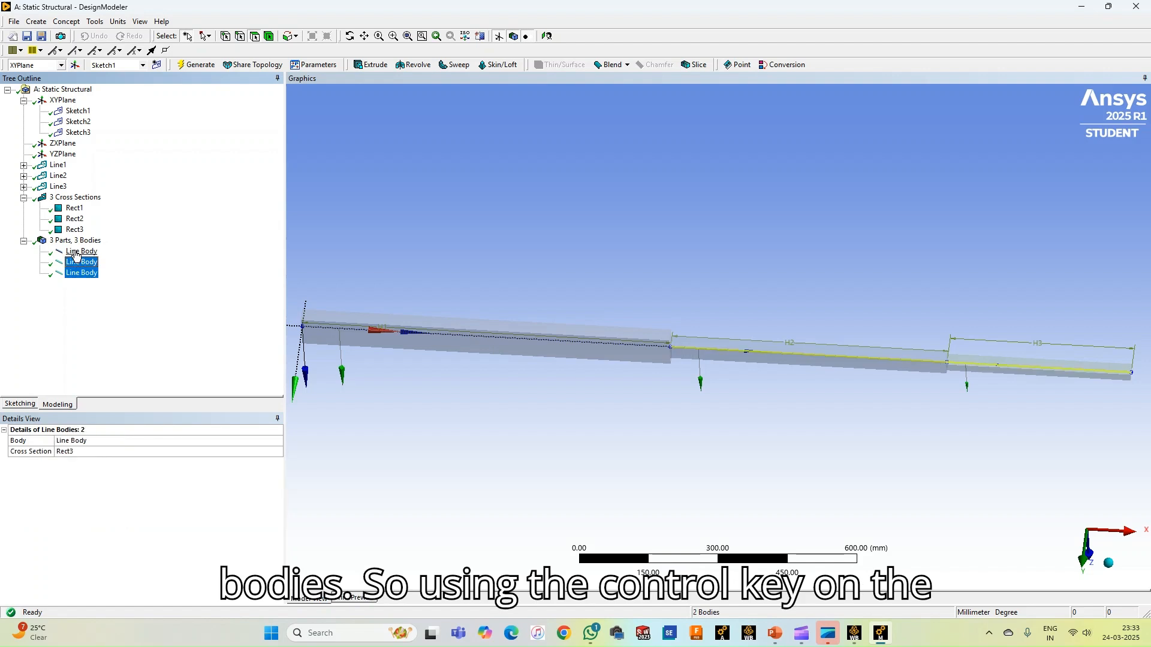
left_click(76, 252, "ctrl")
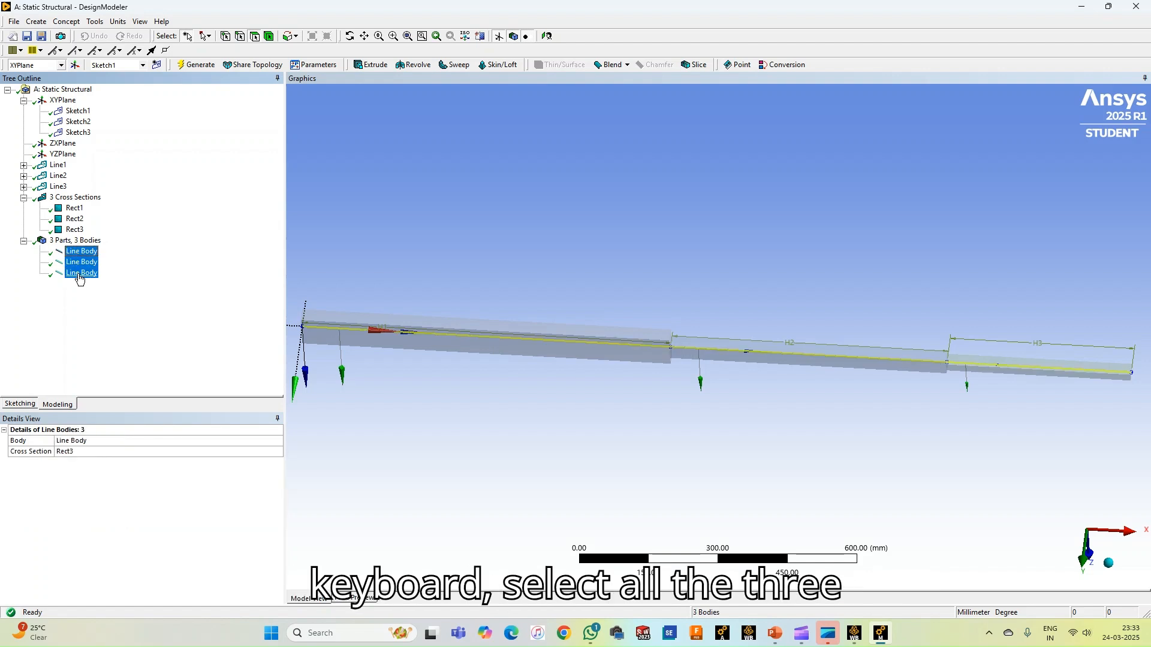
right_click(81, 268)
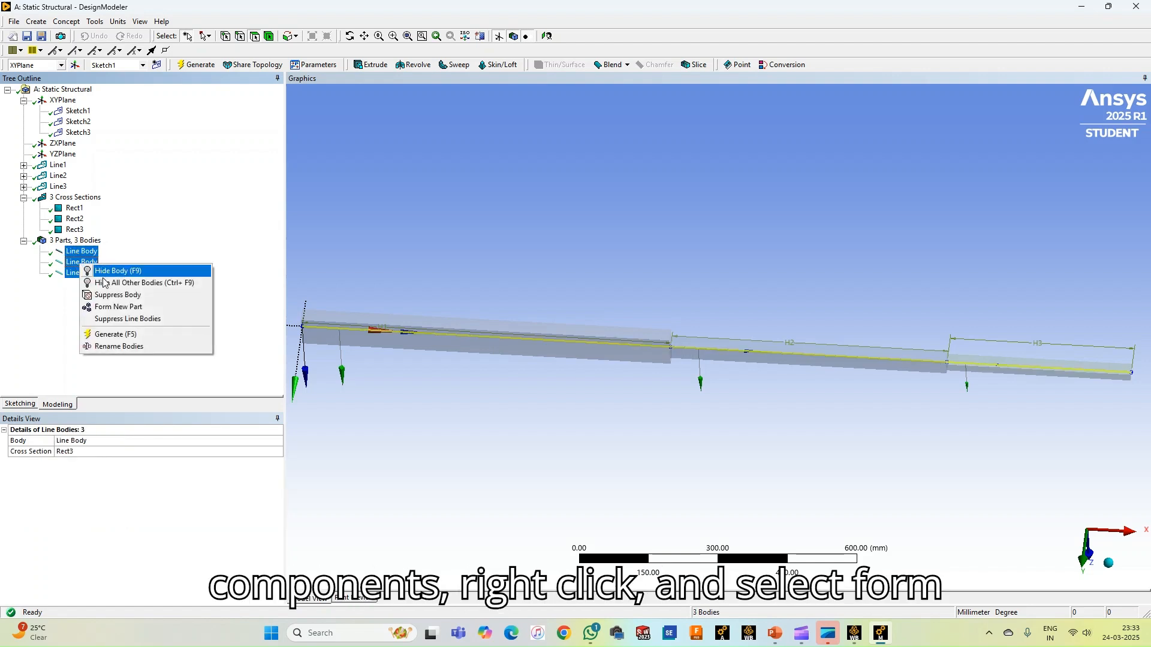
left_click(117, 308)
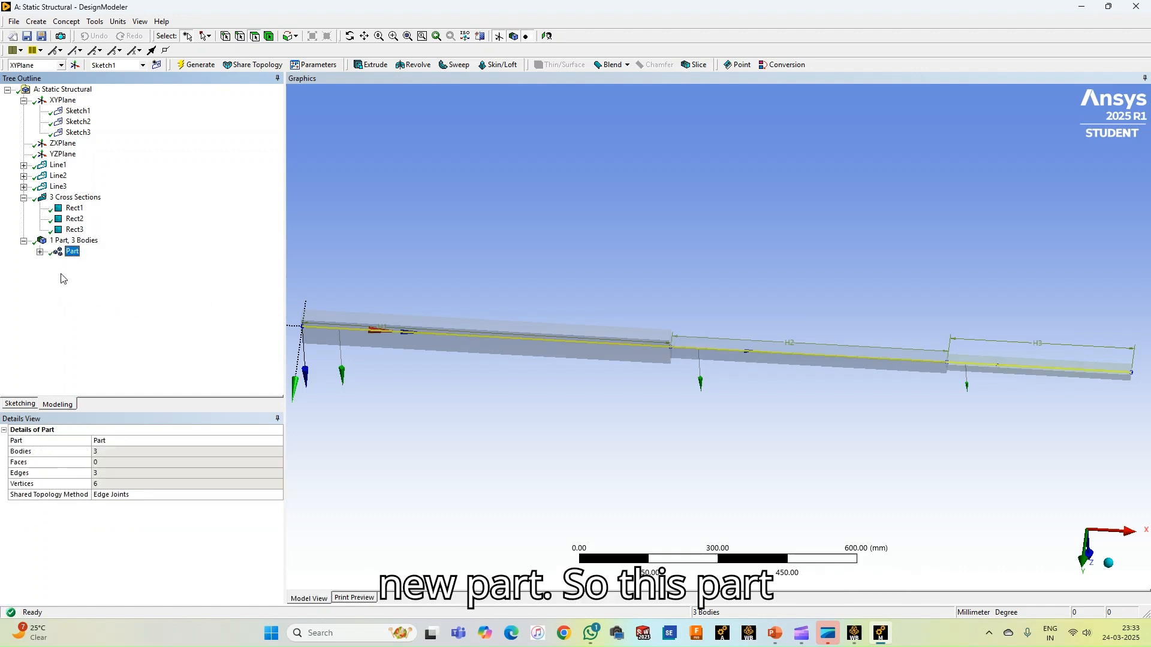
left_click(40, 253)
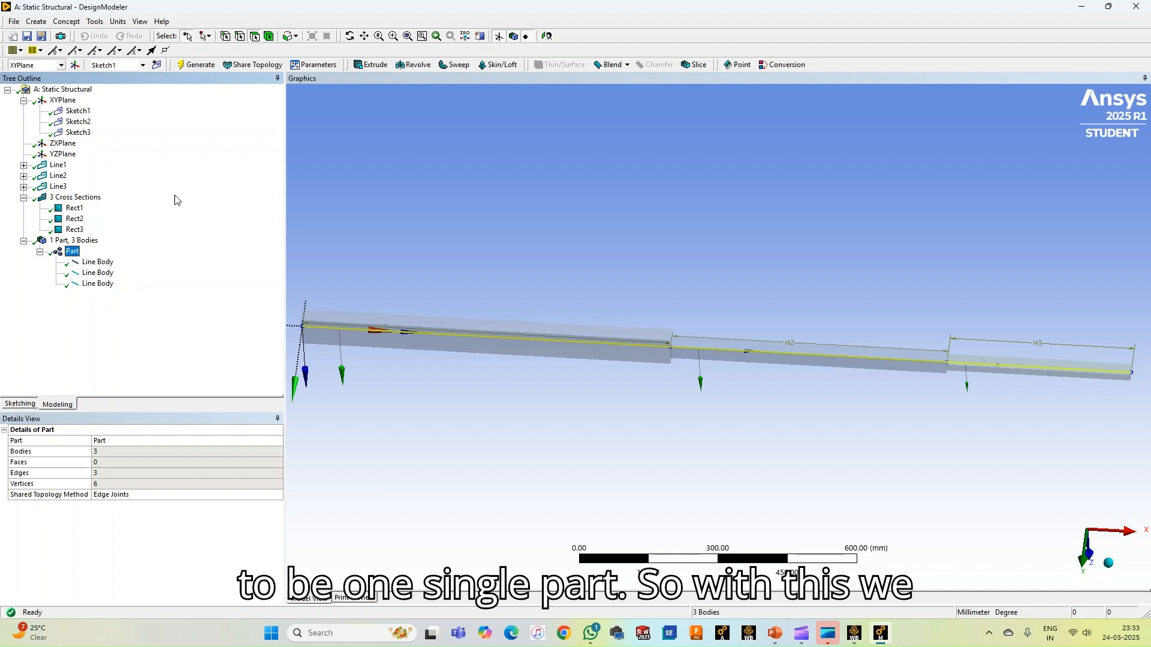
middle_click_drag(511, 319, 452, 254)
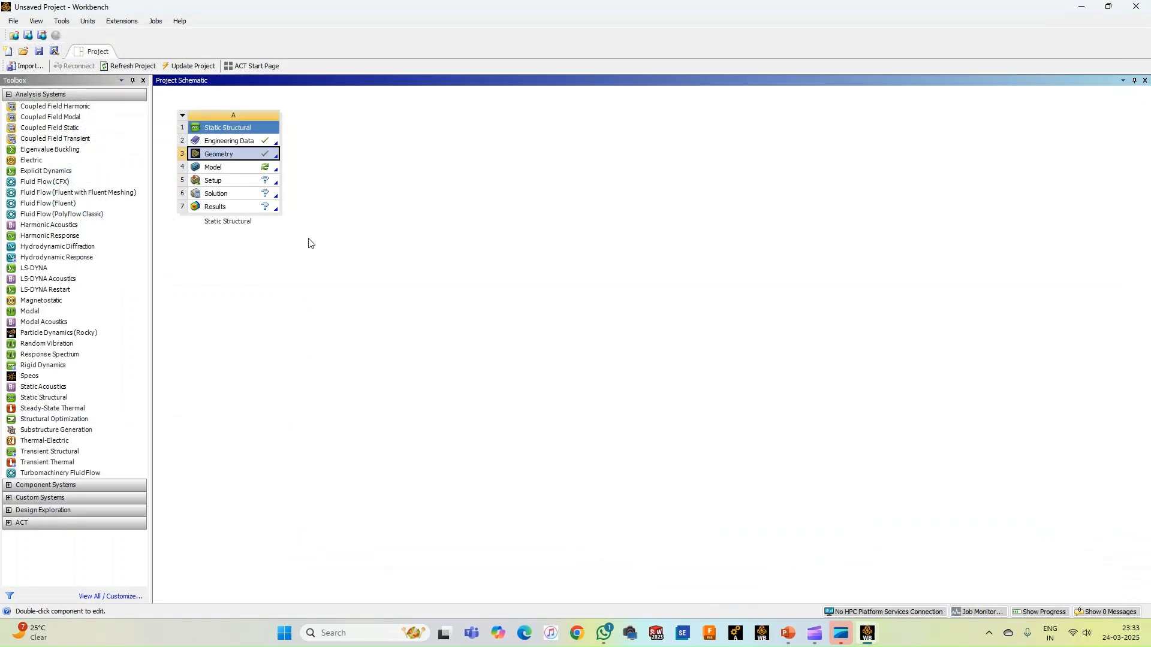
Open the static structural system's Model in Mechanical and display the bar with thick shells and beams and its cross sections
double_click(212, 169)
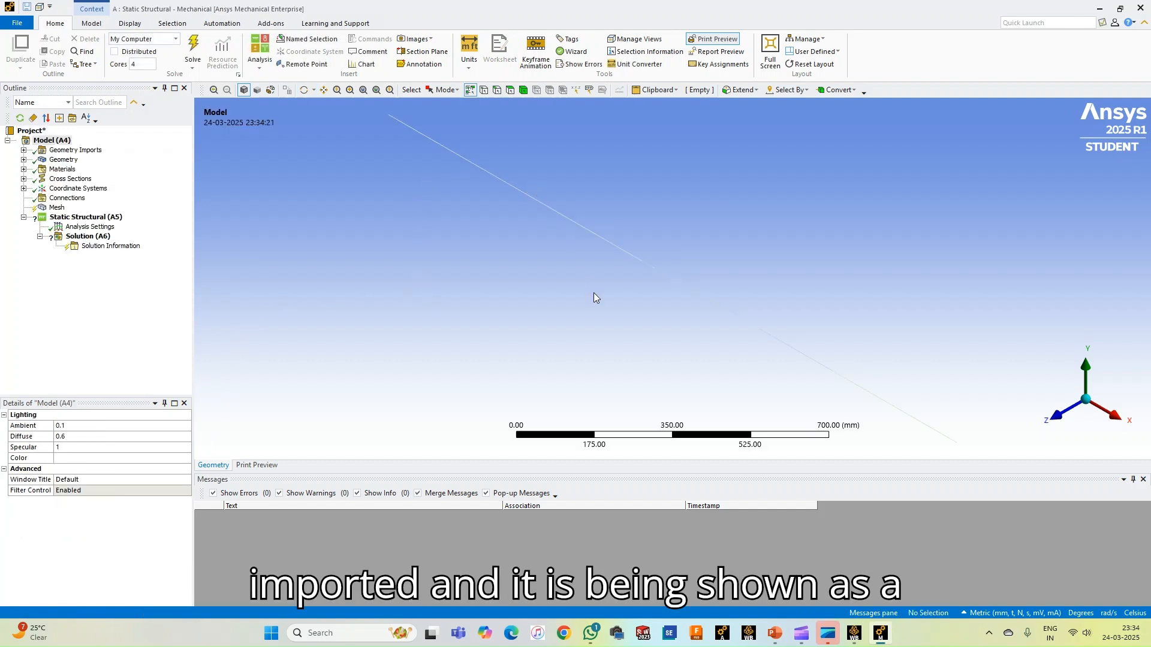
scroll(593, 293, "up", 1)
scroll(593, 294, "down", 5)
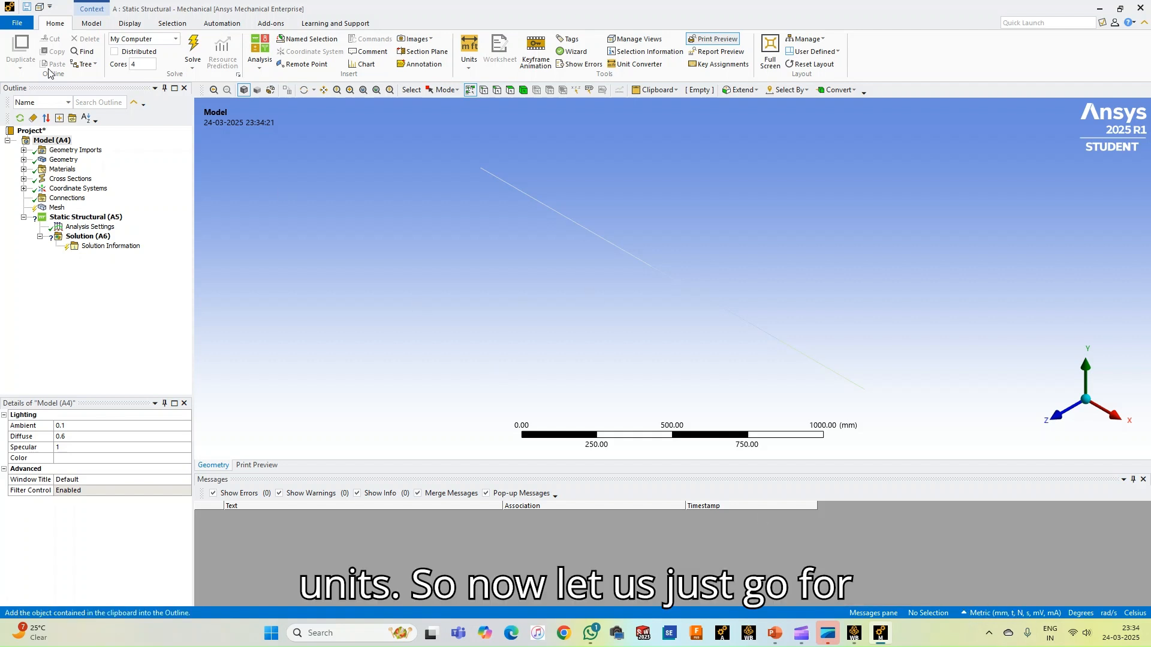
left_click(129, 23)
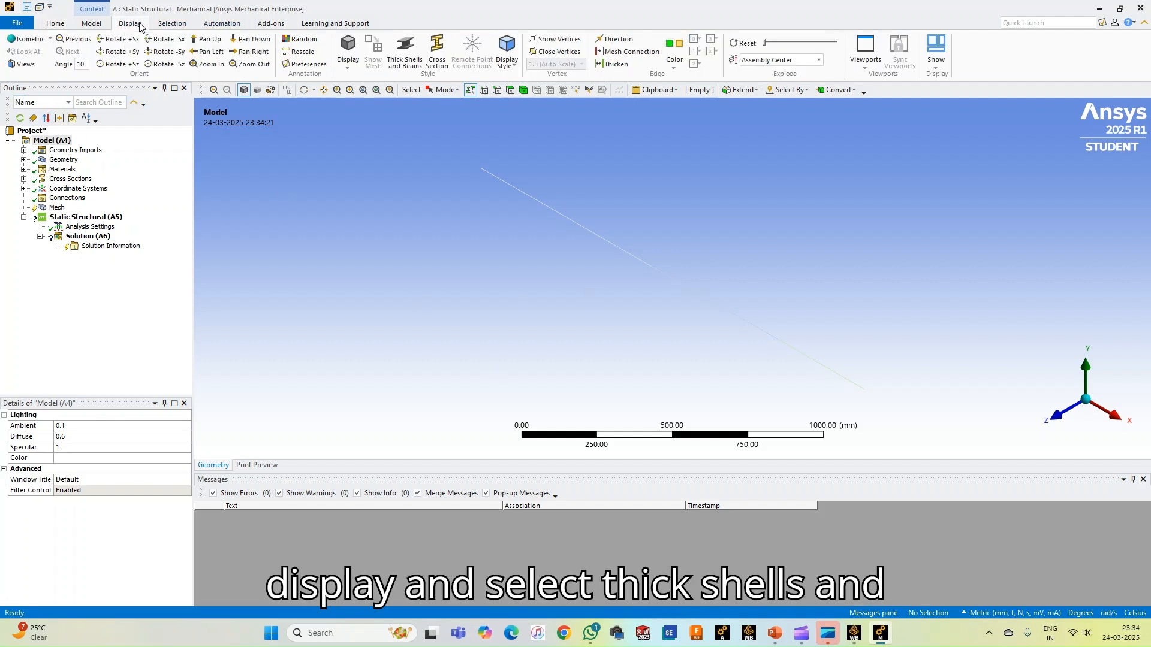
left_click(406, 51)
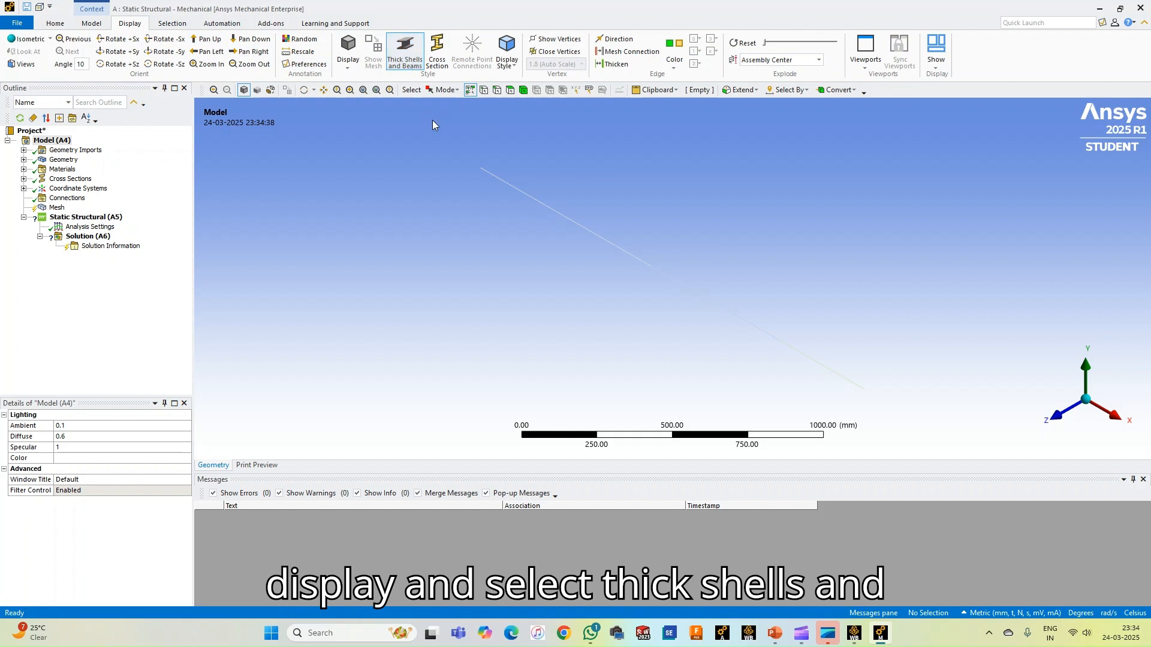
left_click(437, 51)
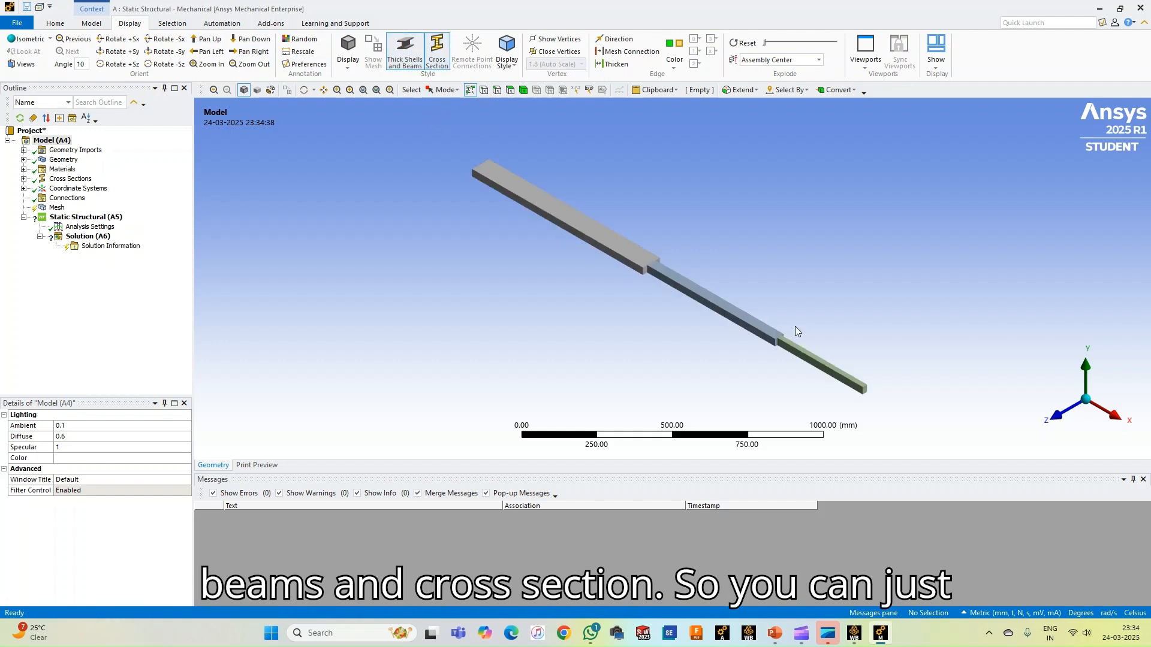
middle_click_drag(797, 300, 873, 301)
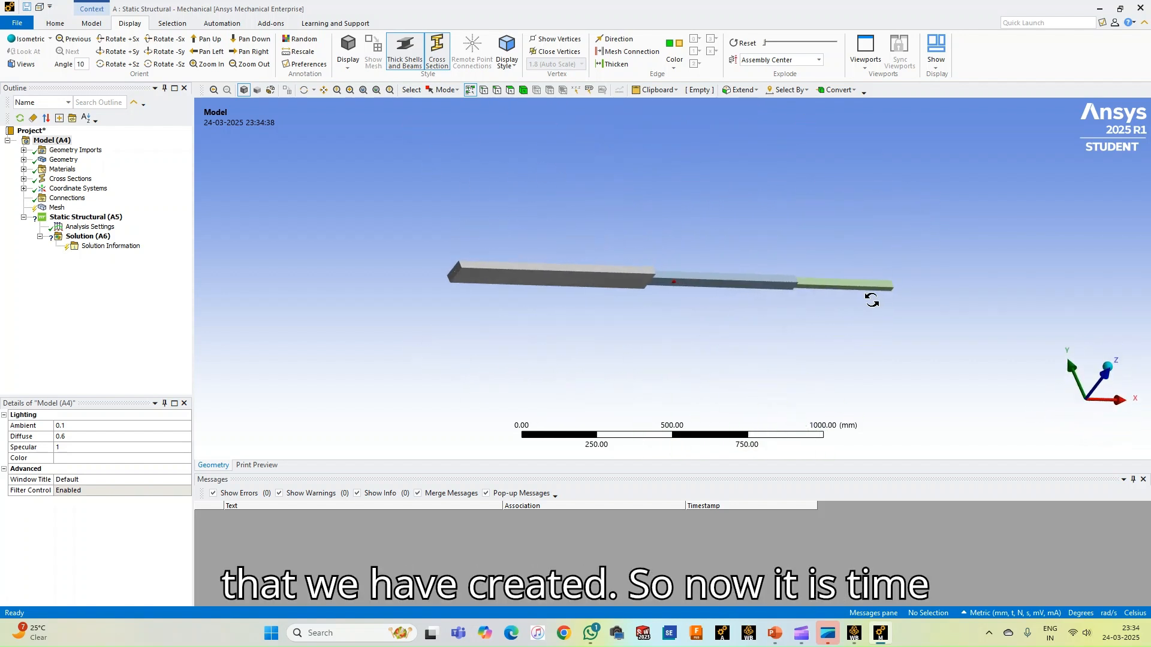
middle_click_drag(712, 212, 760, 354)
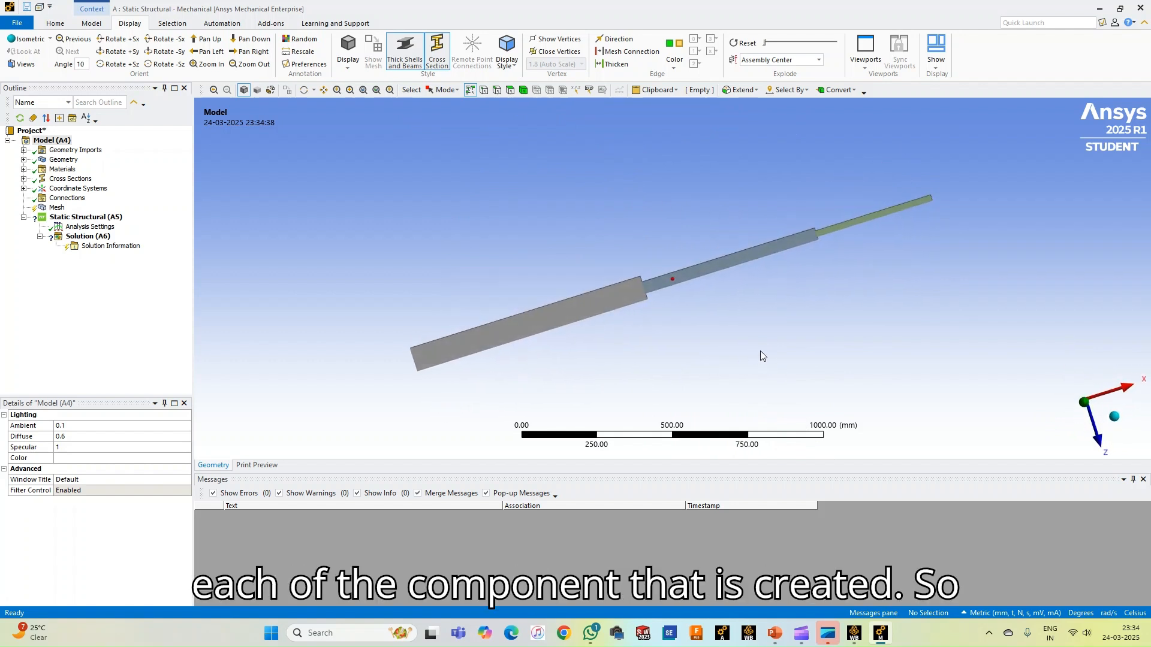
Expand the geometry's part in the outline and assign Material1 to the first line body
left_click(23, 159)
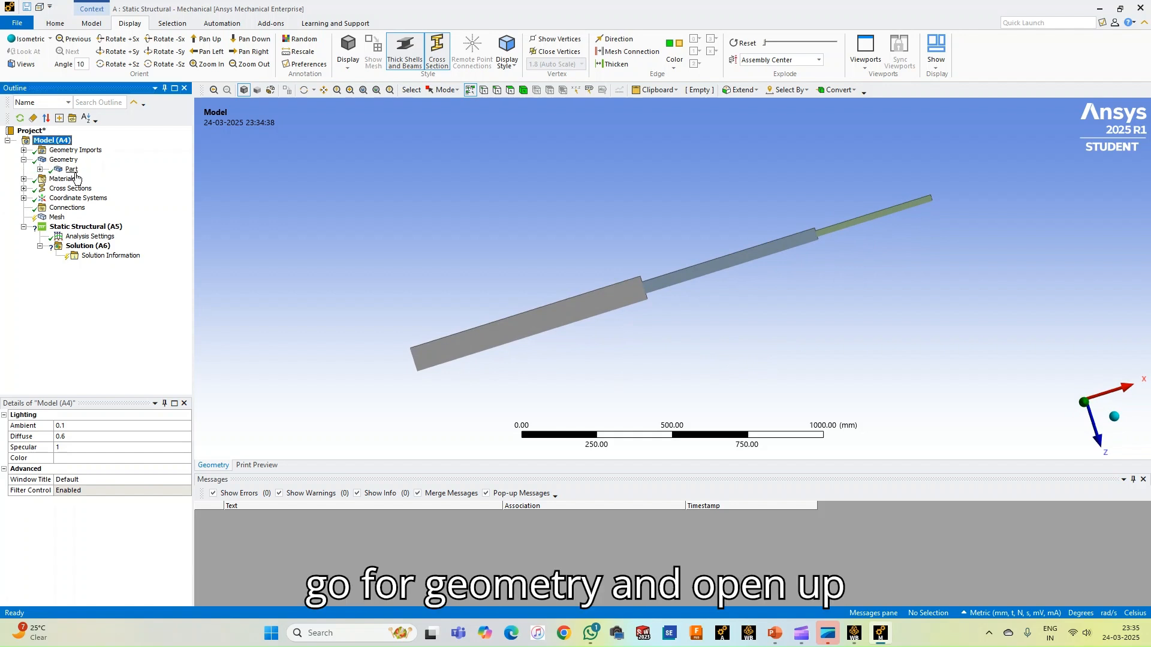
left_click(41, 169)
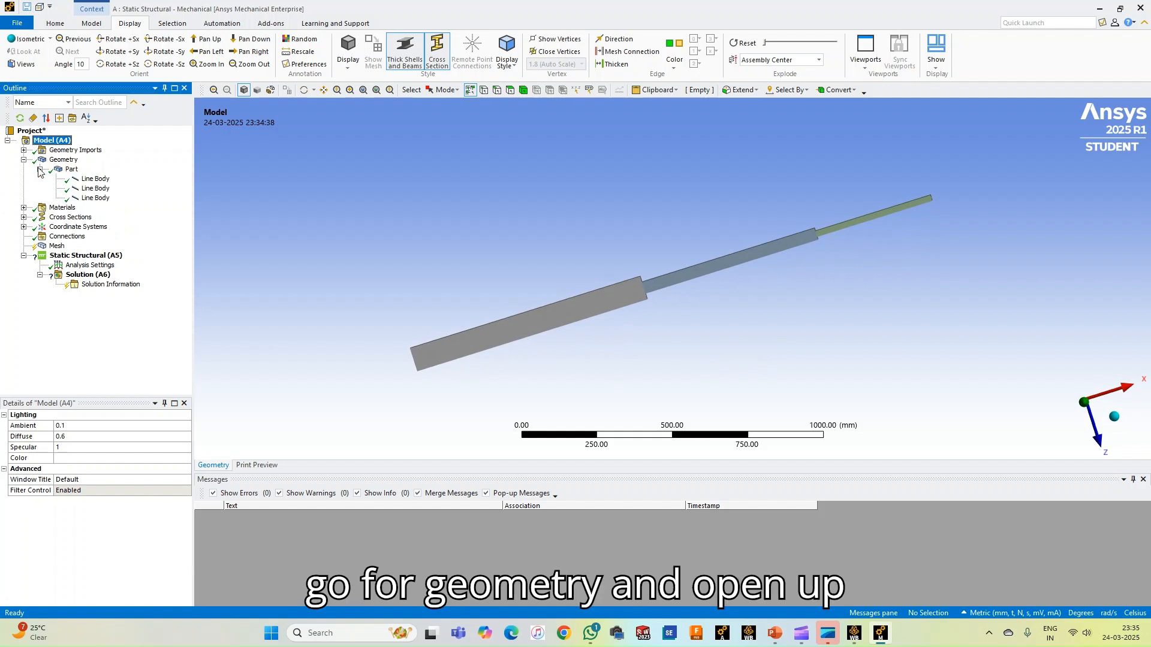
left_click(94, 178)
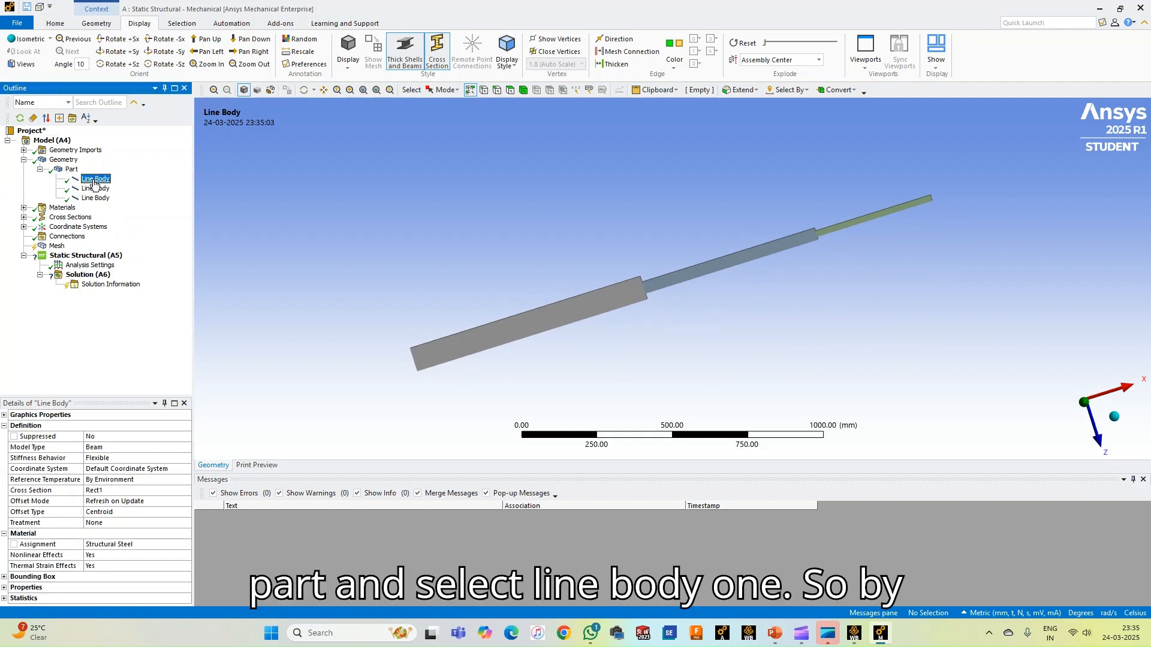
left_click(145, 545)
left_click(187, 545)
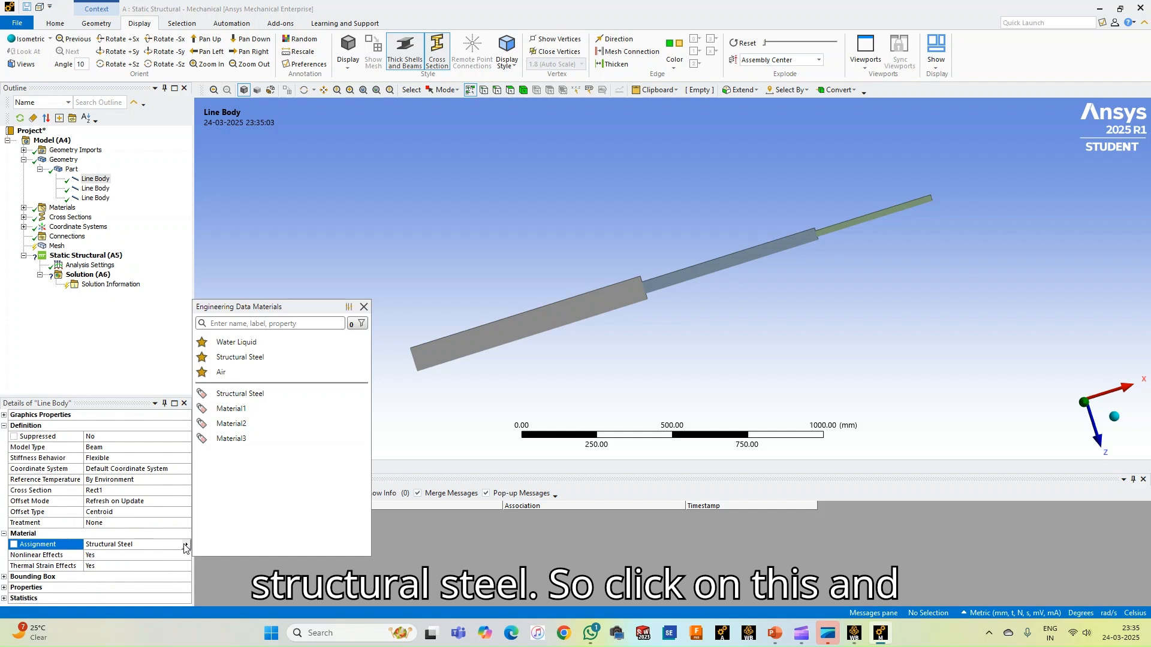
left_click(233, 410)
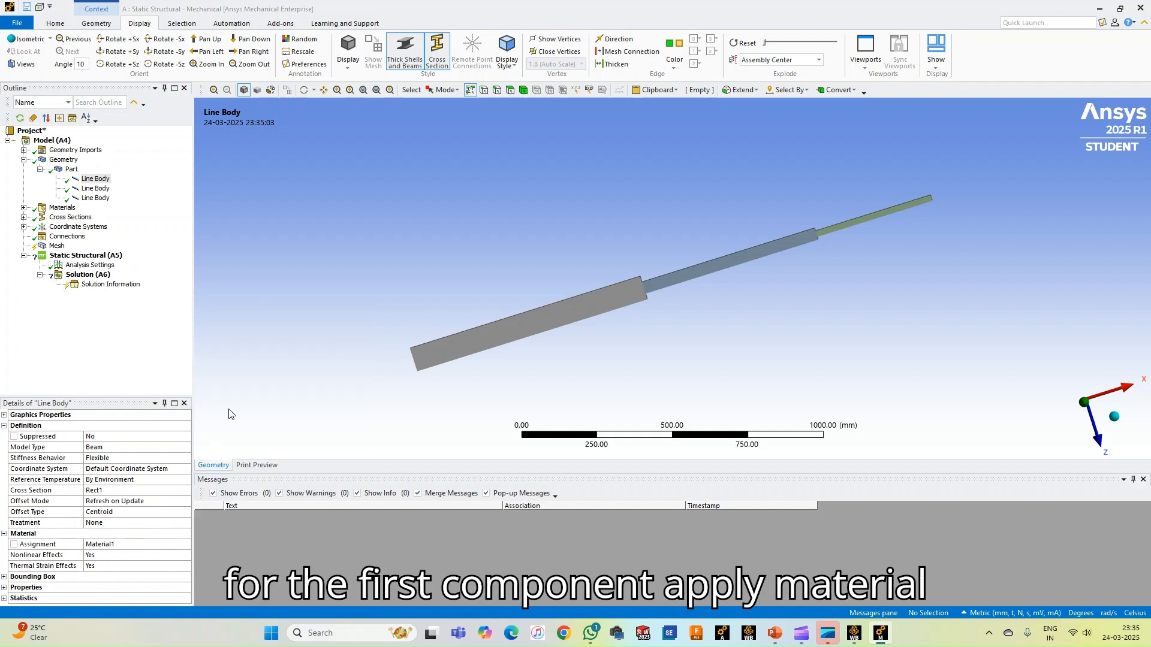
Assign Material2 to the second line body of the part
left_click(94, 189)
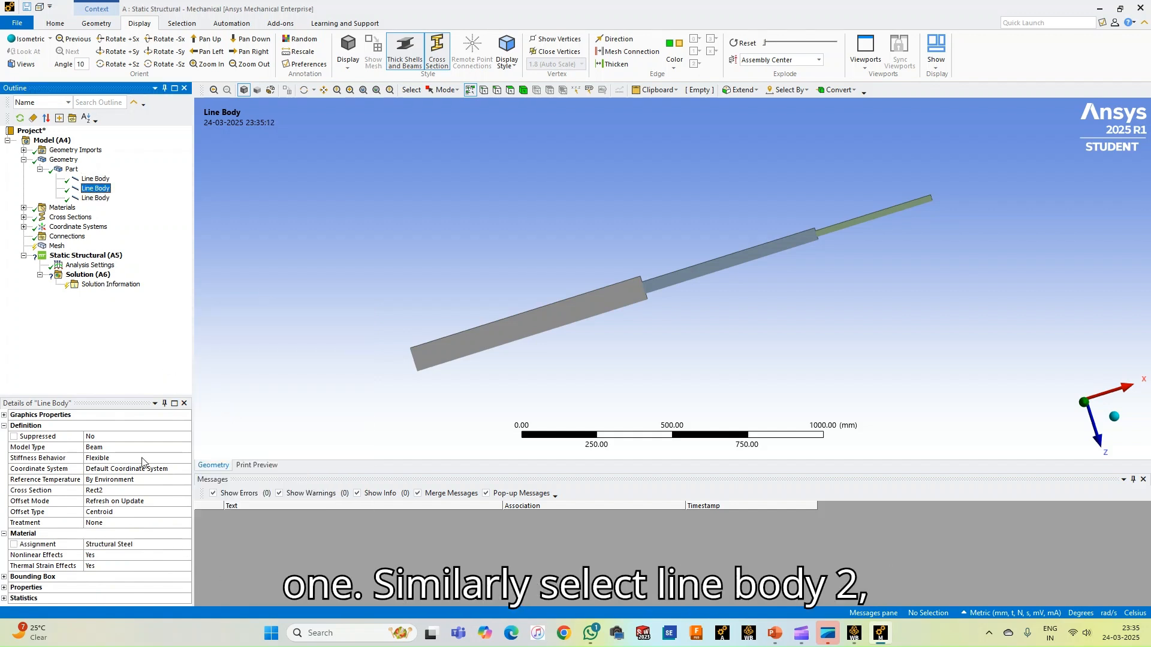
left_click(136, 545)
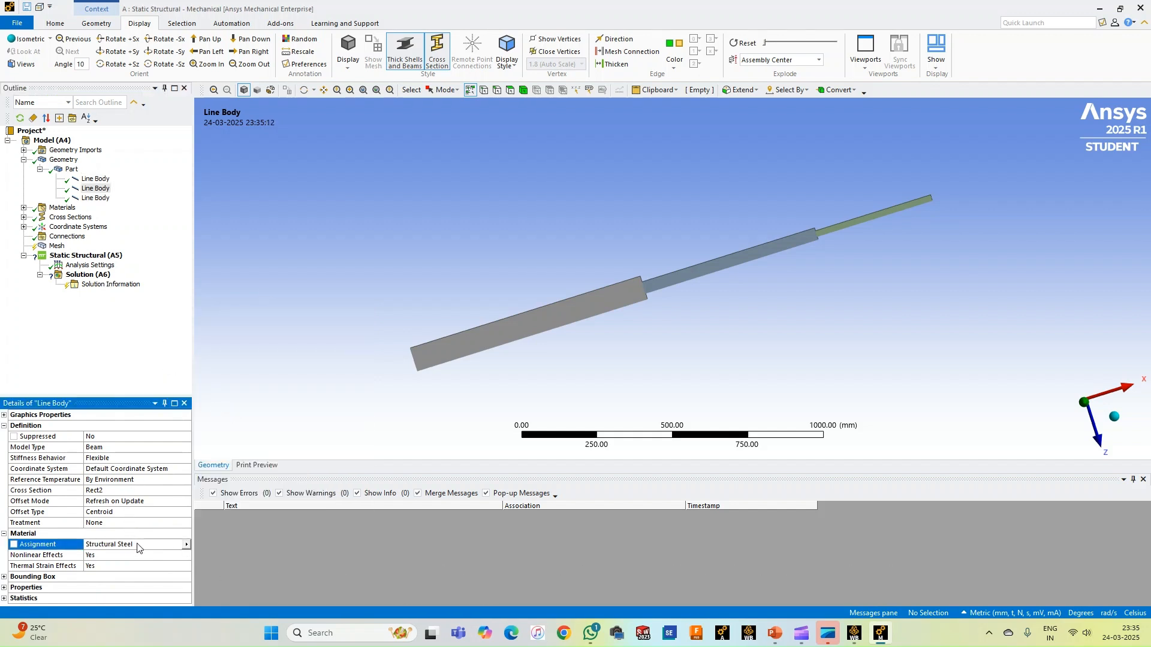
left_click(185, 544)
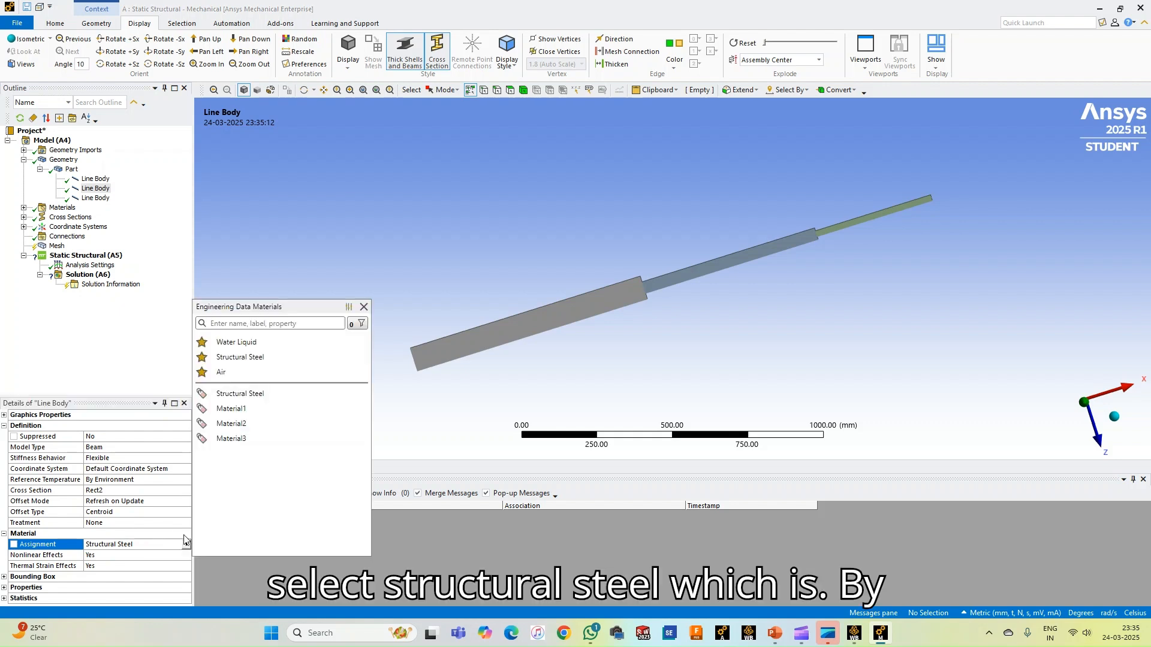
left_click(239, 428)
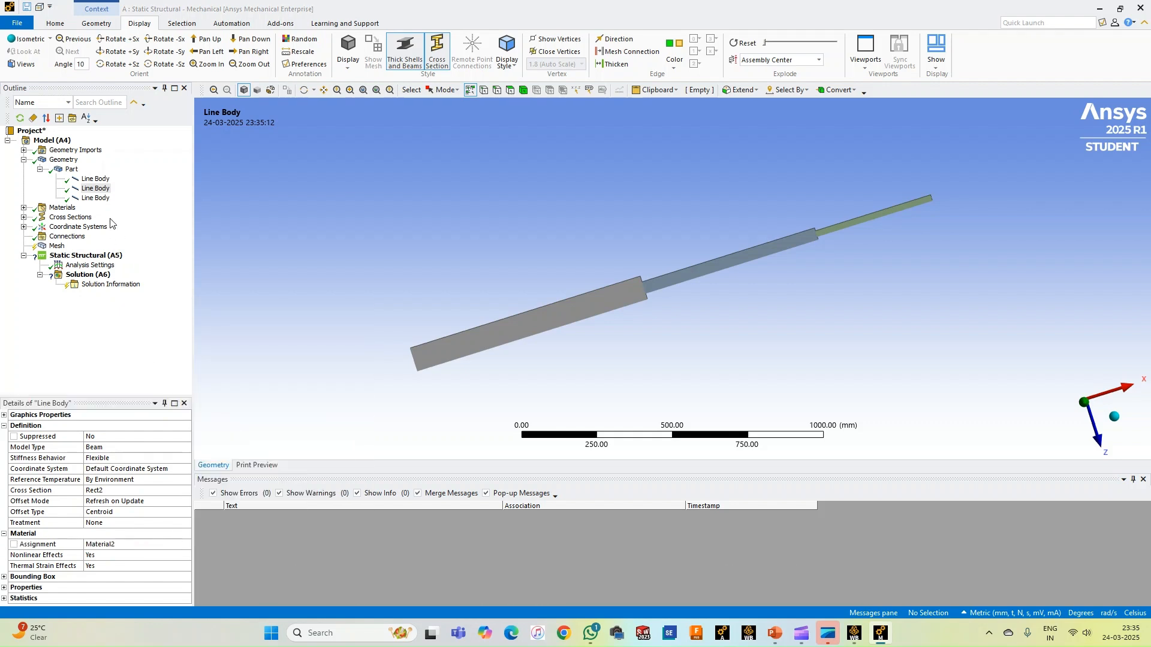
Assign Material3 to the third line body of the part
left_click(95, 198)
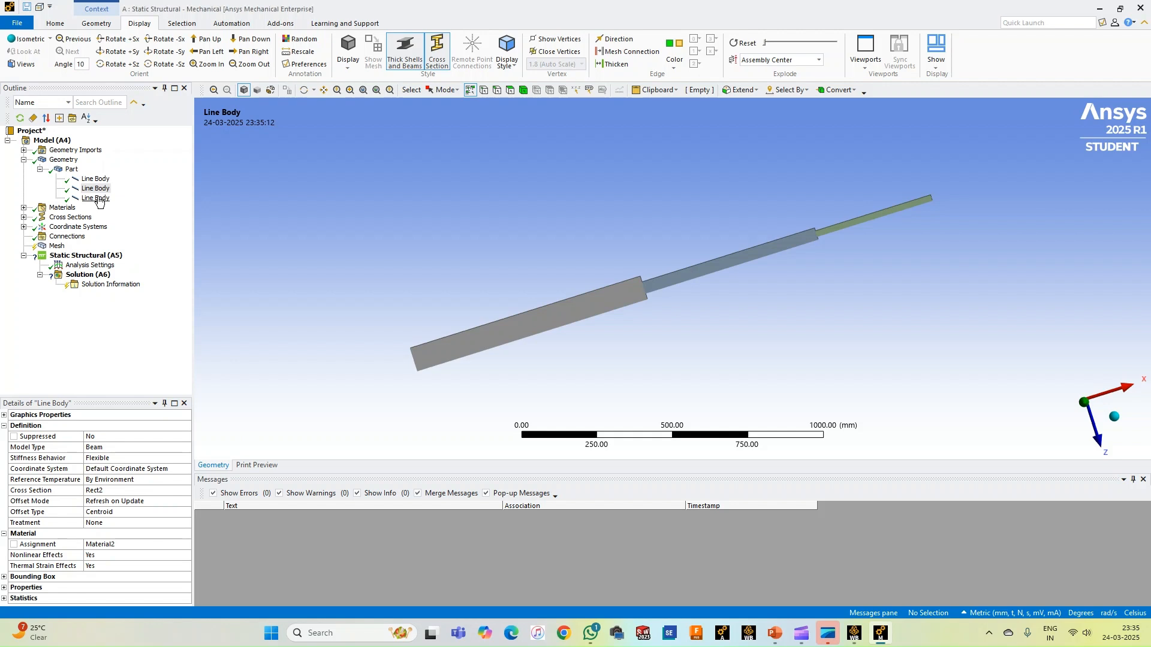
left_click(181, 545)
left_click(186, 544)
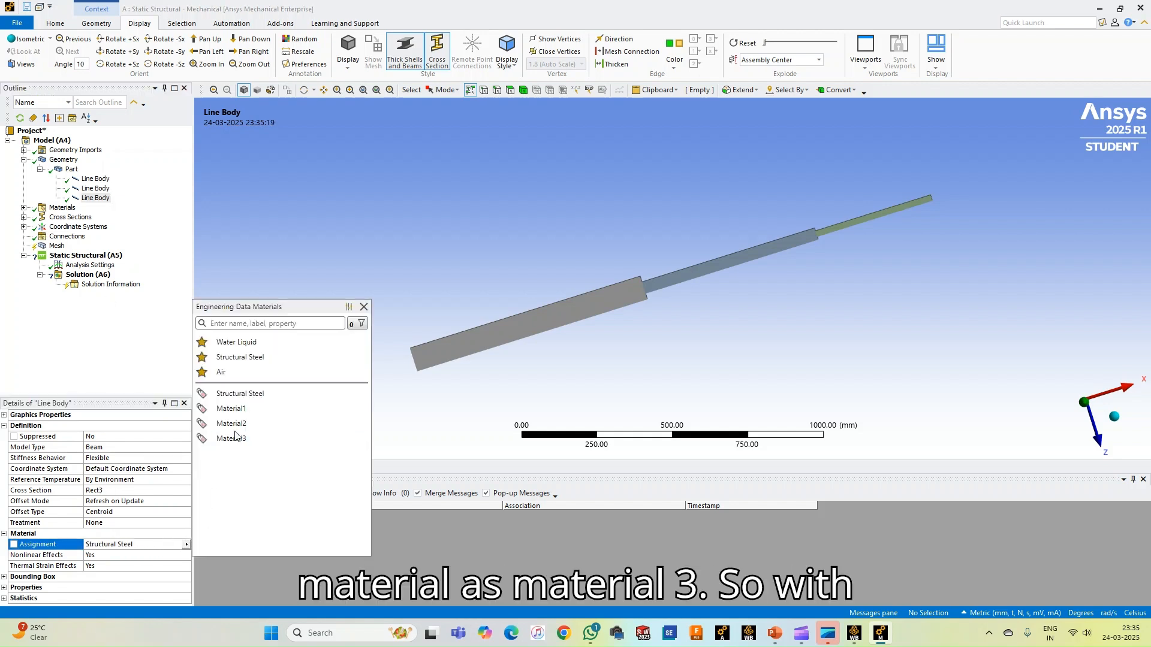
left_click(234, 440)
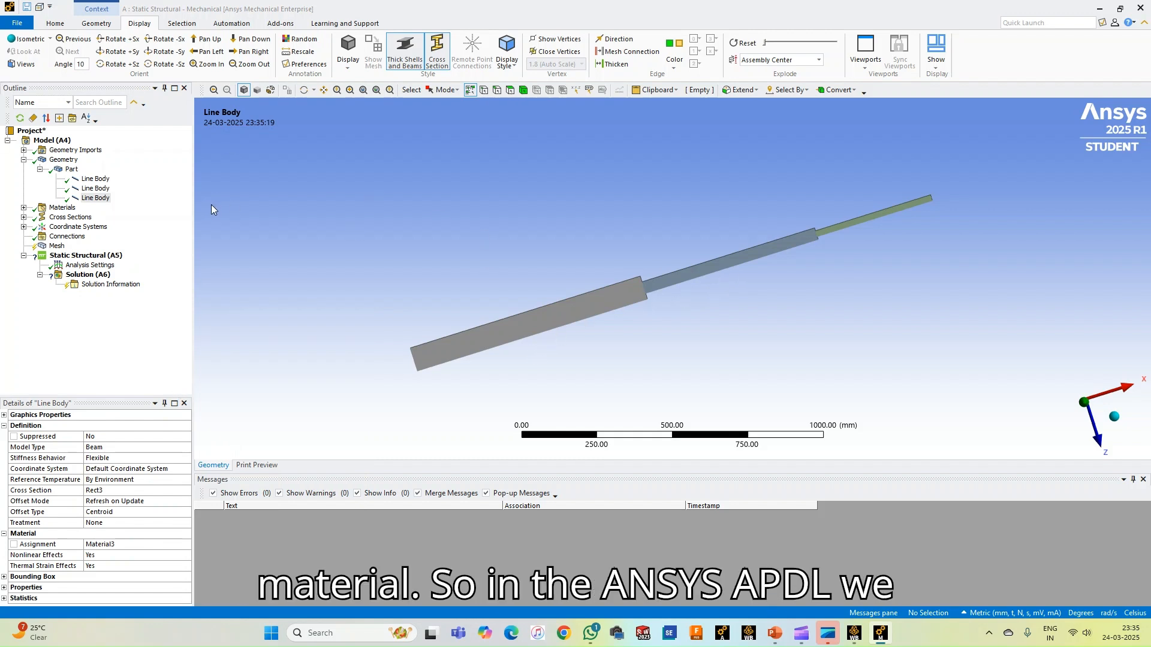
middle_click_drag(463, 250, 503, 386)
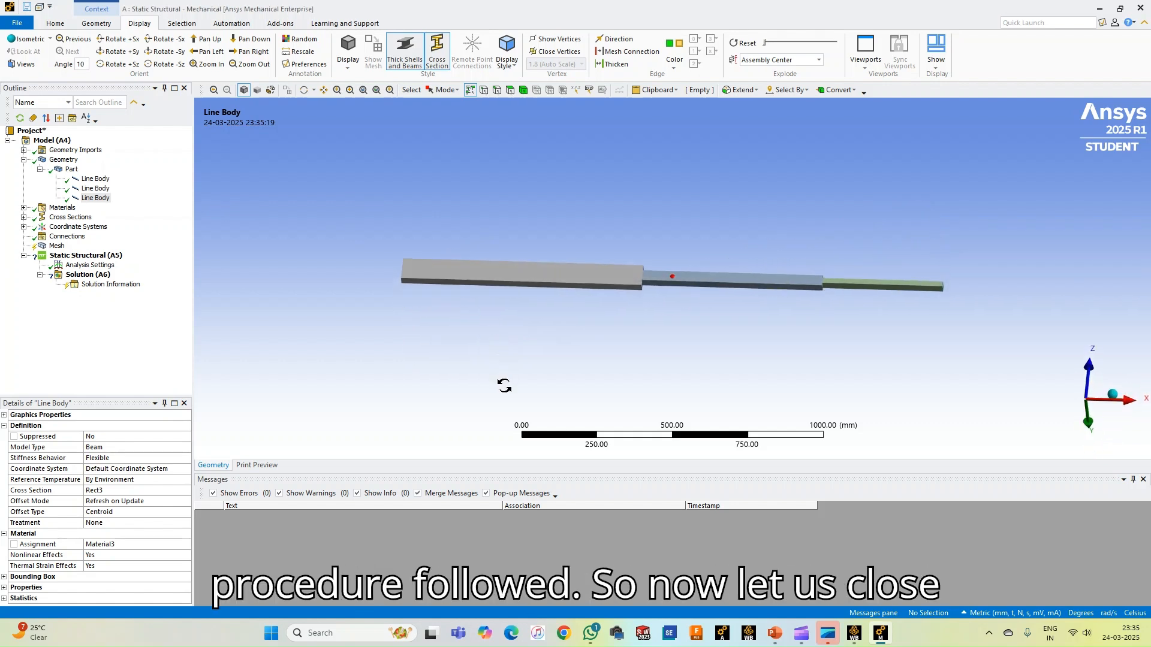
Collapse the geometry branch, review the list of defined materials, and generate the bar's mesh with the default element size
left_click(39, 169)
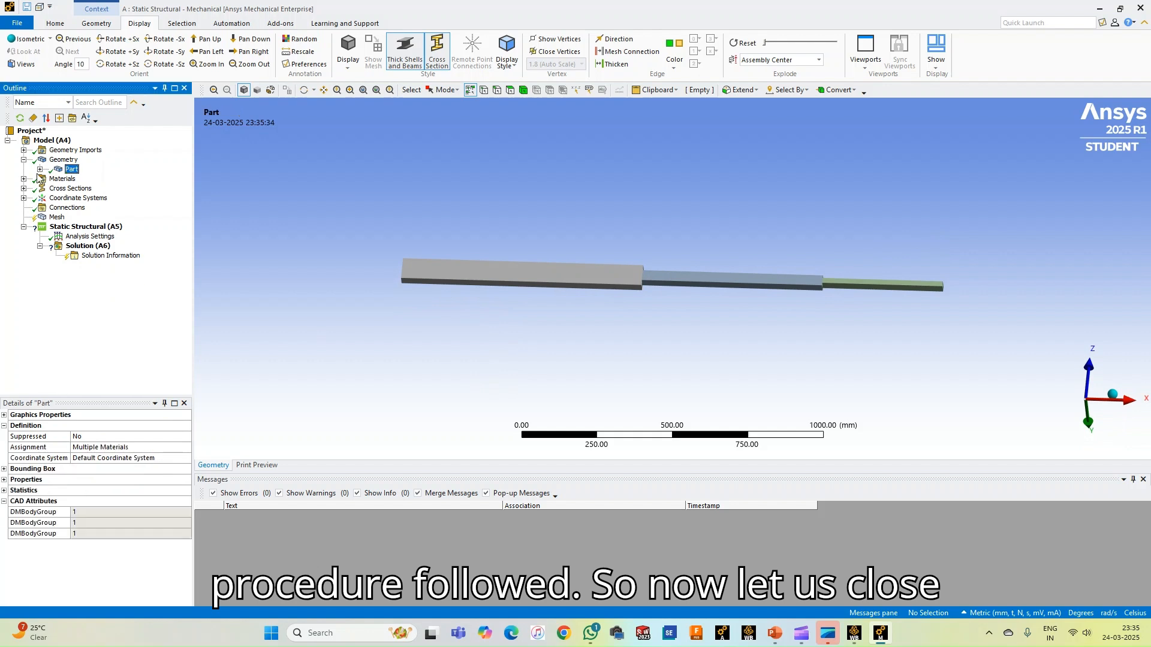
left_click(24, 160)
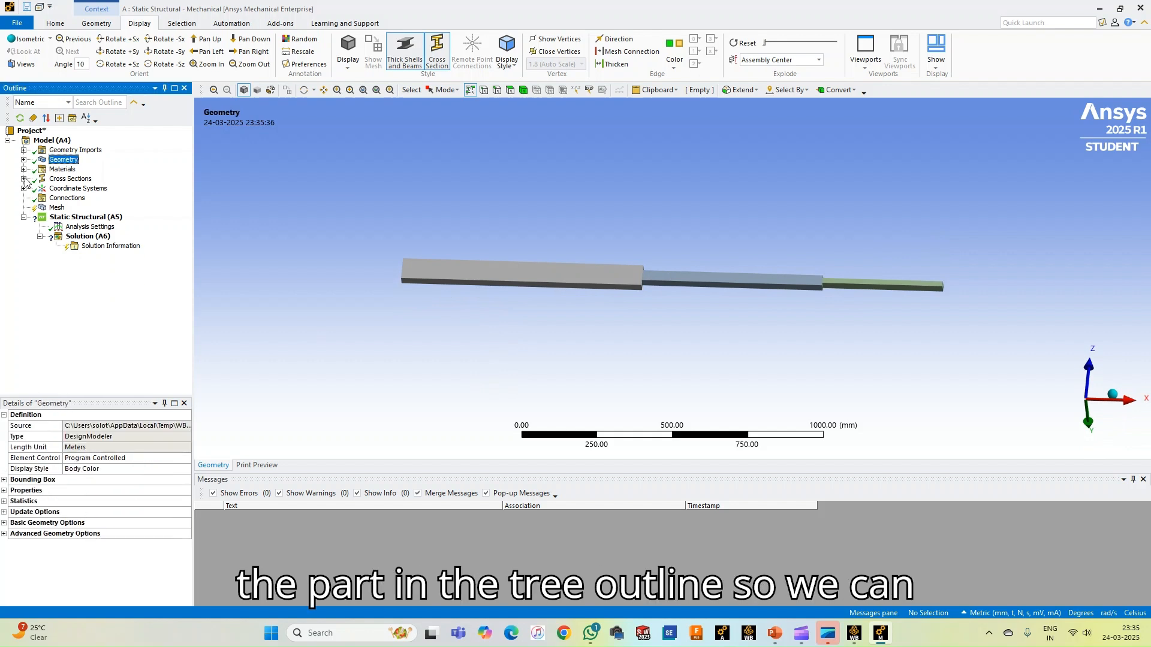
left_click(23, 169)
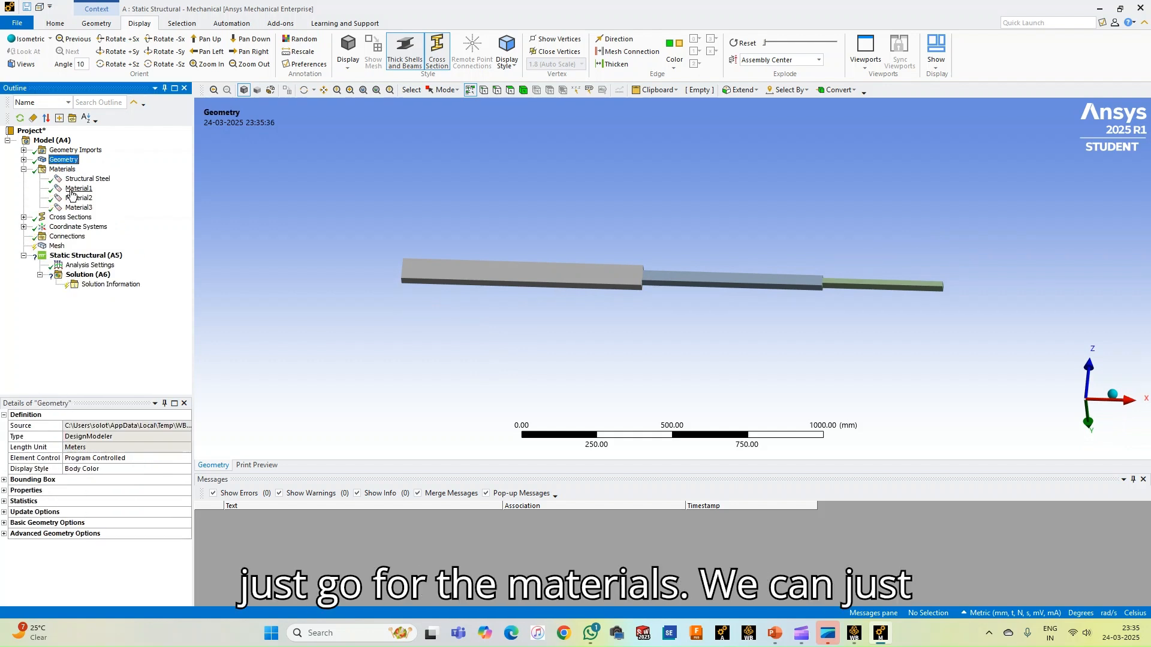
left_click(24, 169)
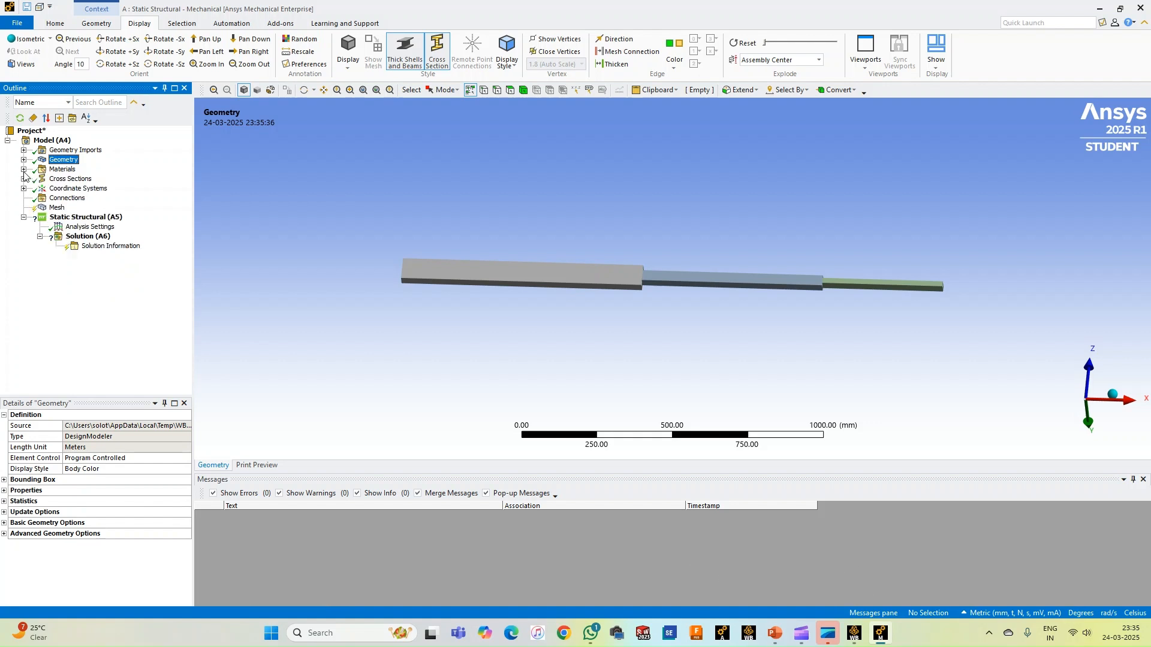
right_click(55, 208)
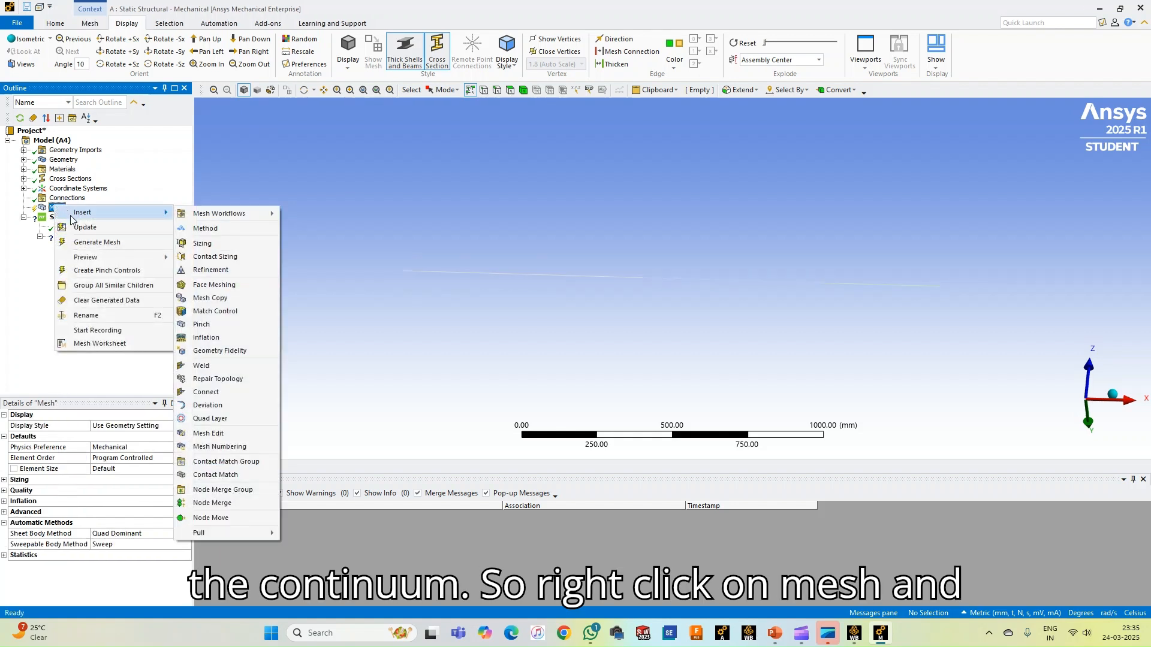
left_click(84, 242)
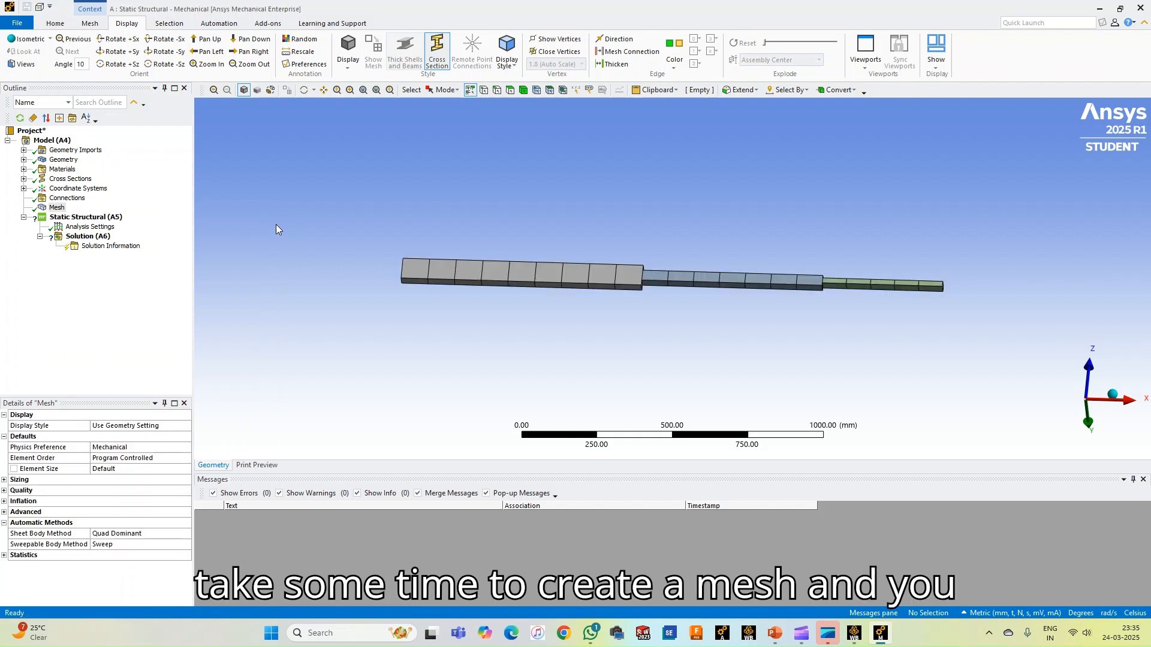
middle_click_drag(663, 237, 572, 291)
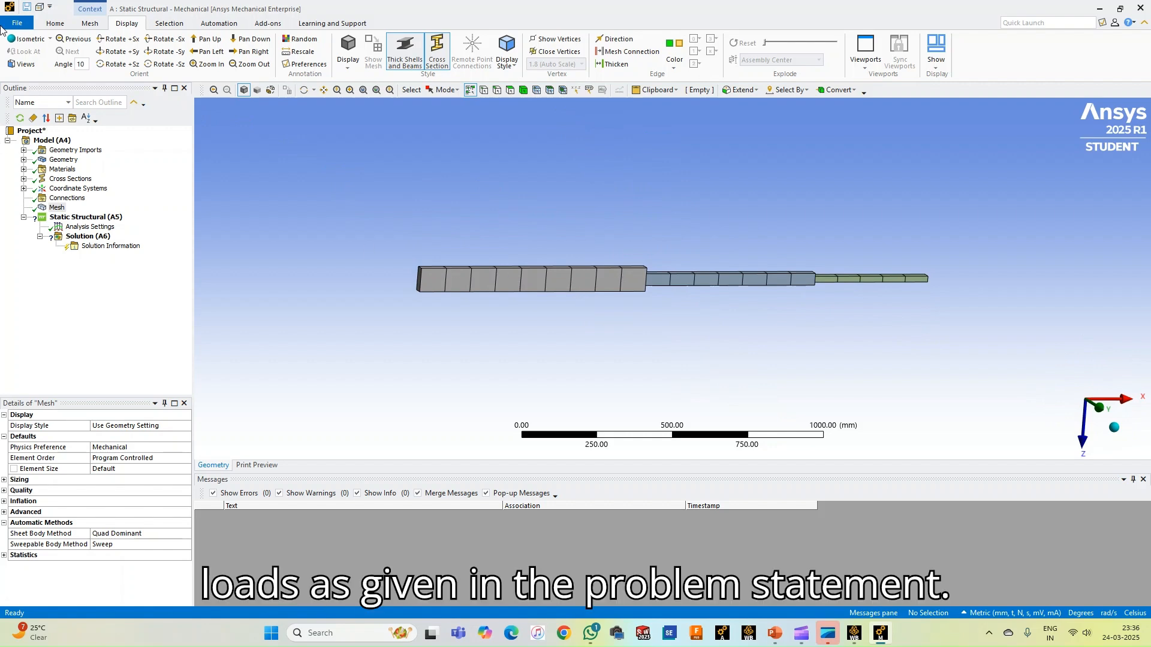
Add a fixed support to the static structural analysis and scope it to the end vertex of the thickest bar segment
left_click(55, 24)
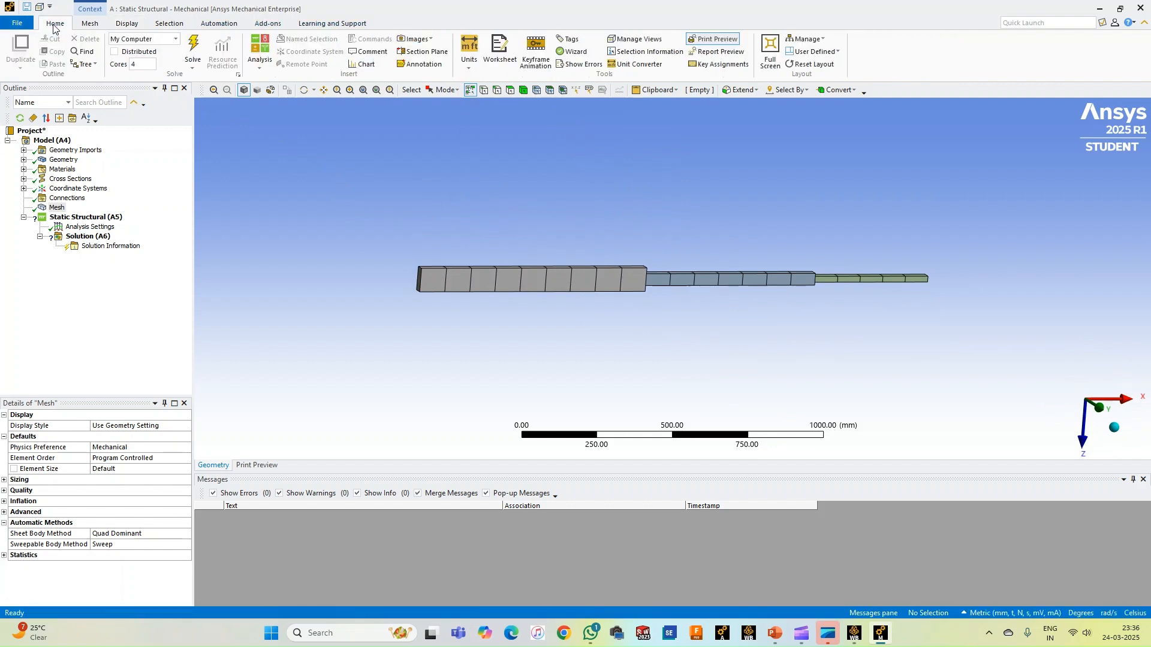
left_click(74, 218)
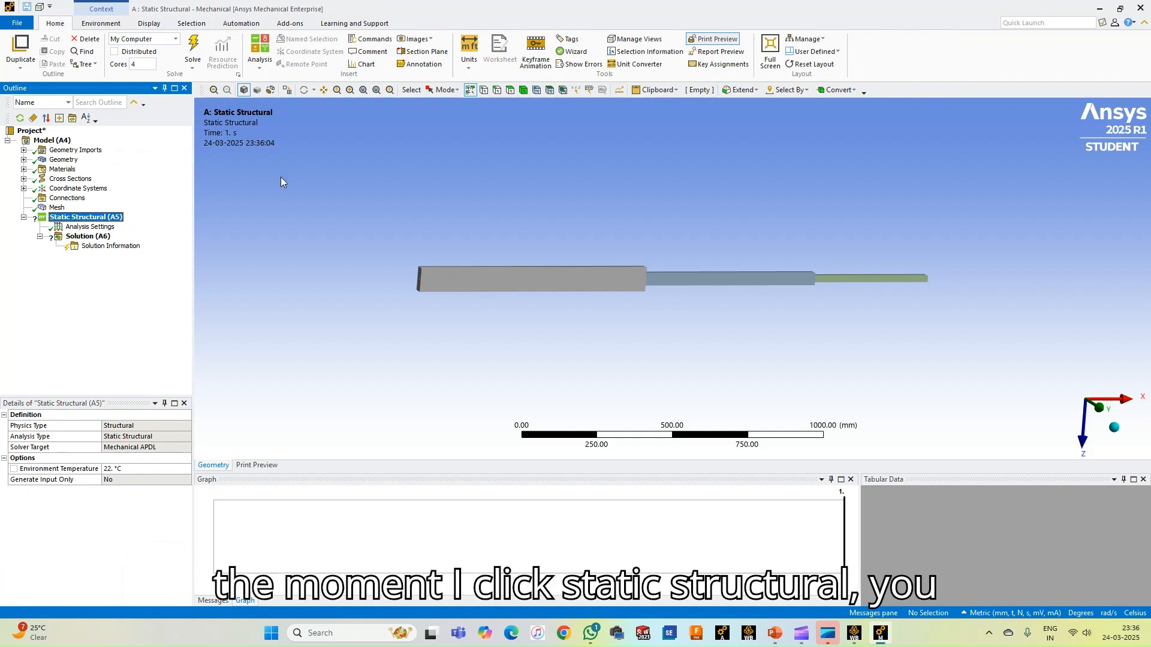
left_click(99, 27)
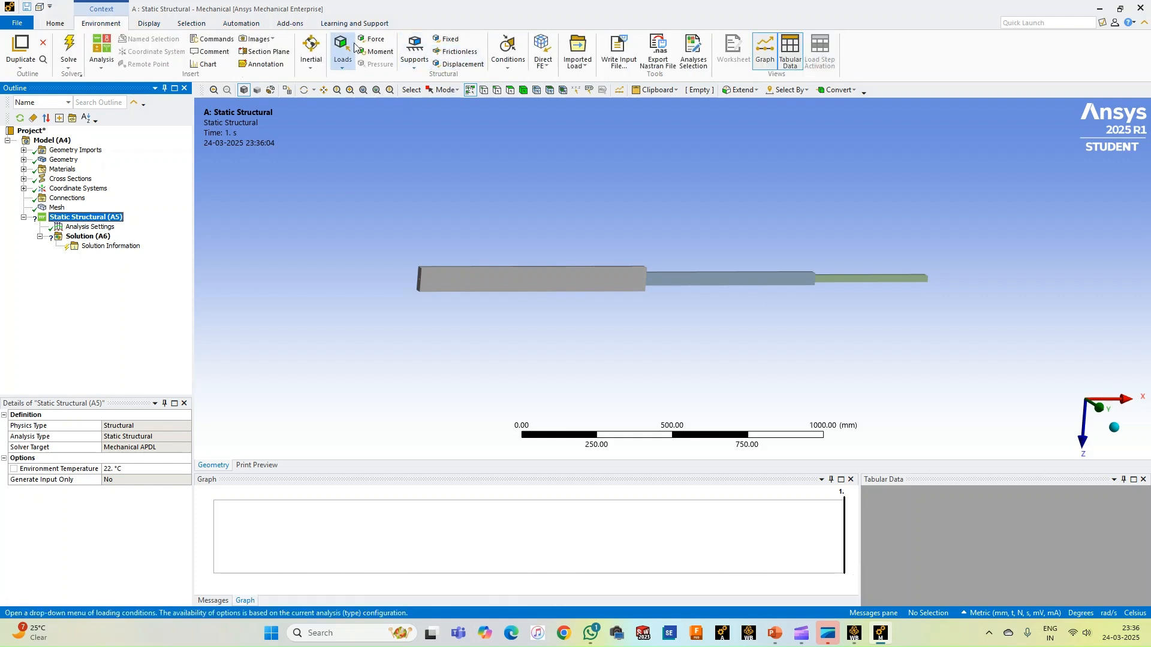
left_click(449, 40)
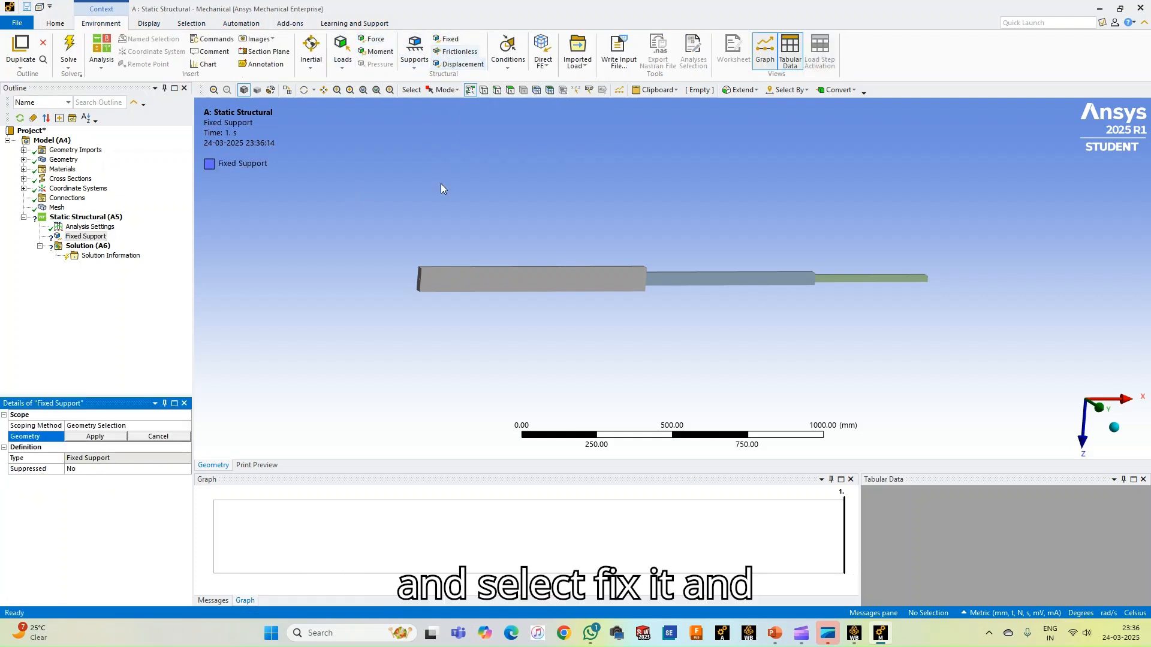
left_click(484, 94)
middle_click_drag(353, 229, 437, 283)
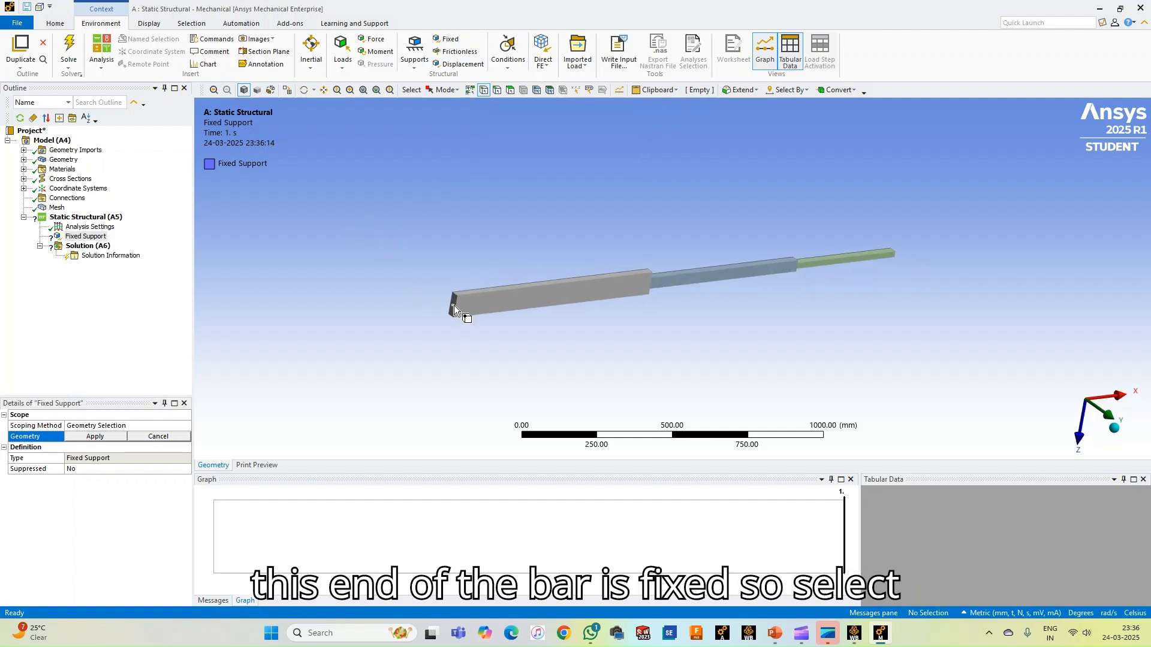
left_click(454, 306)
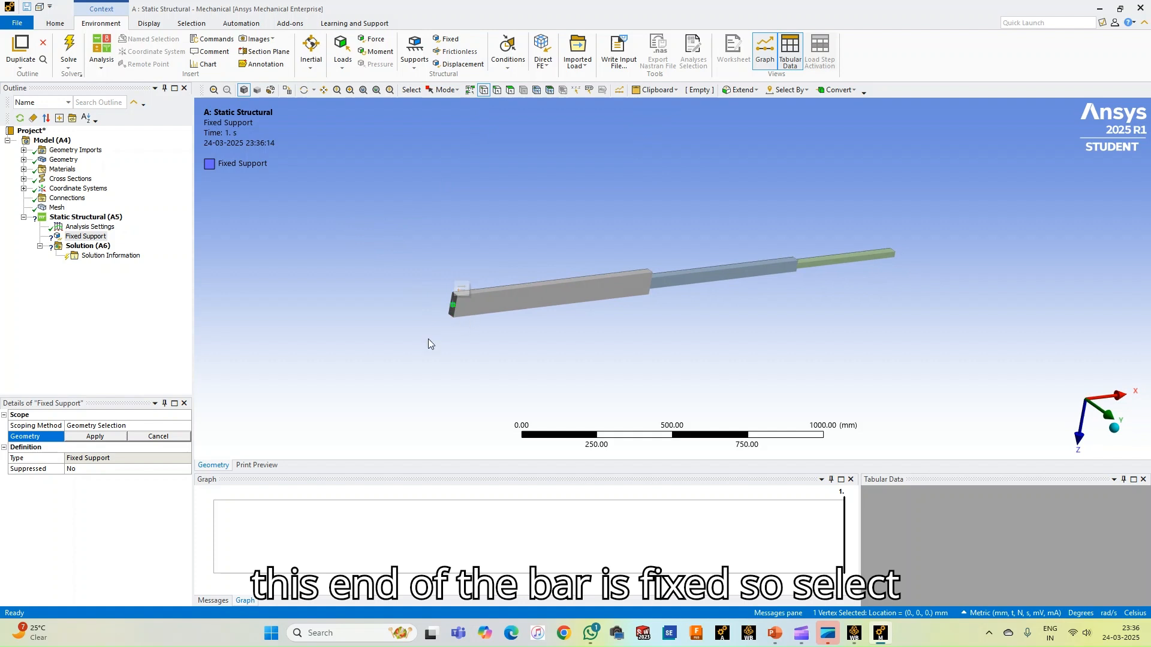
left_click(105, 437)
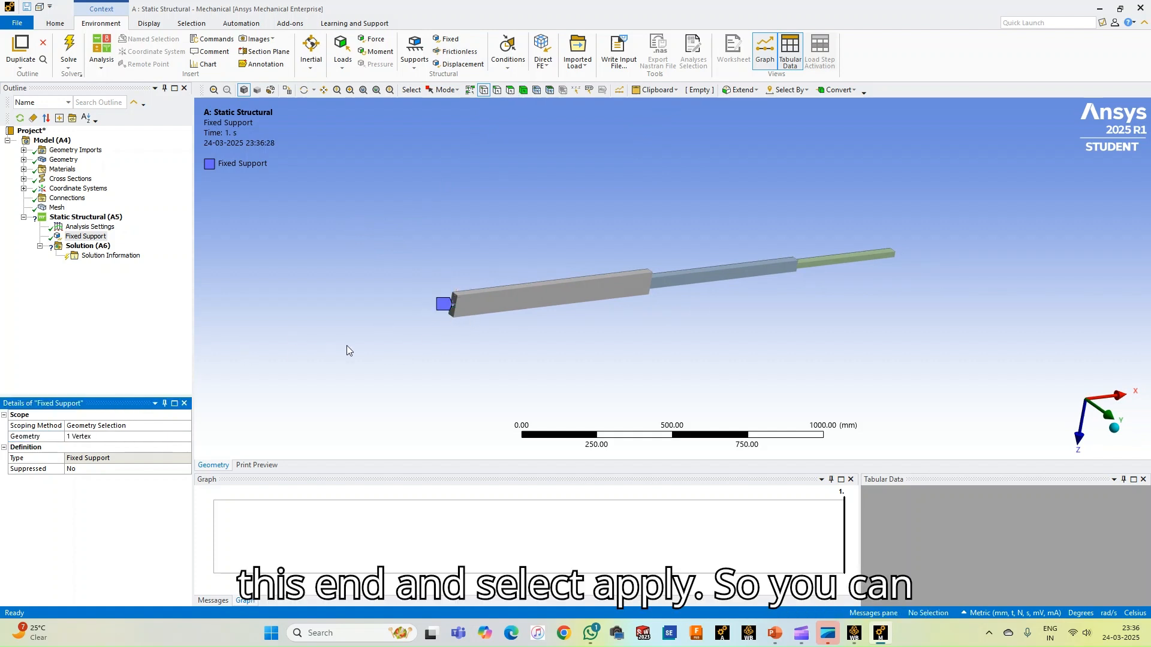
Add a second fixed support at the free end vertex of the thinnest bar segment and check both supports in the view
middle_click_drag(506, 350, 347, 377)
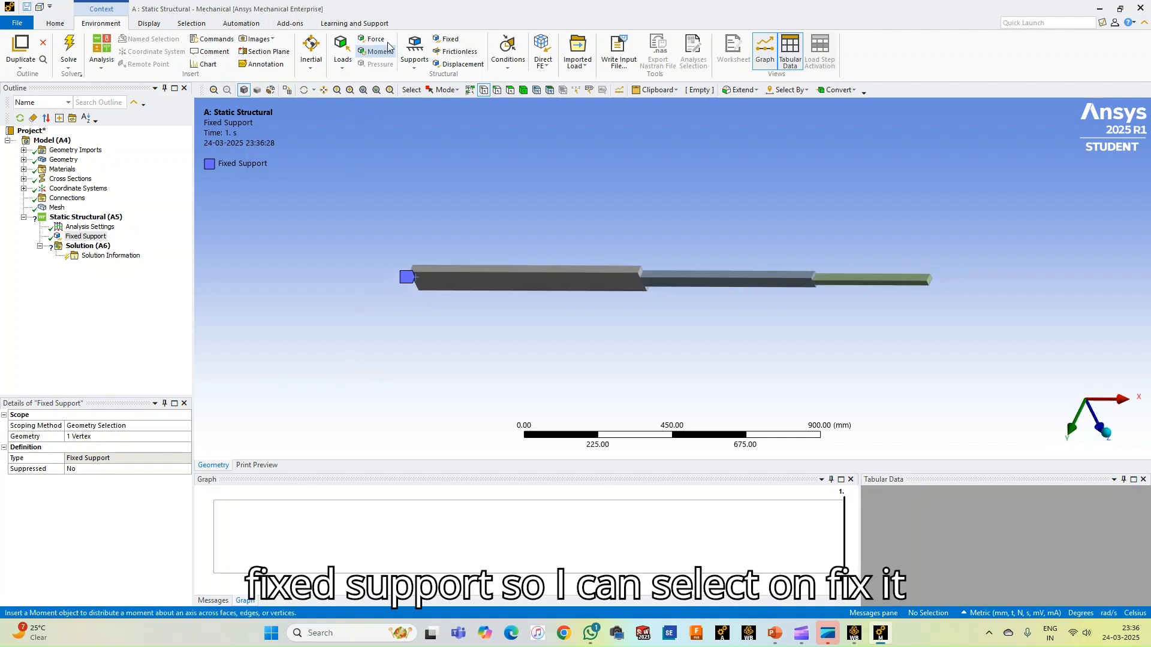
left_click(449, 40)
middle_click_drag(940, 256, 900, 263)
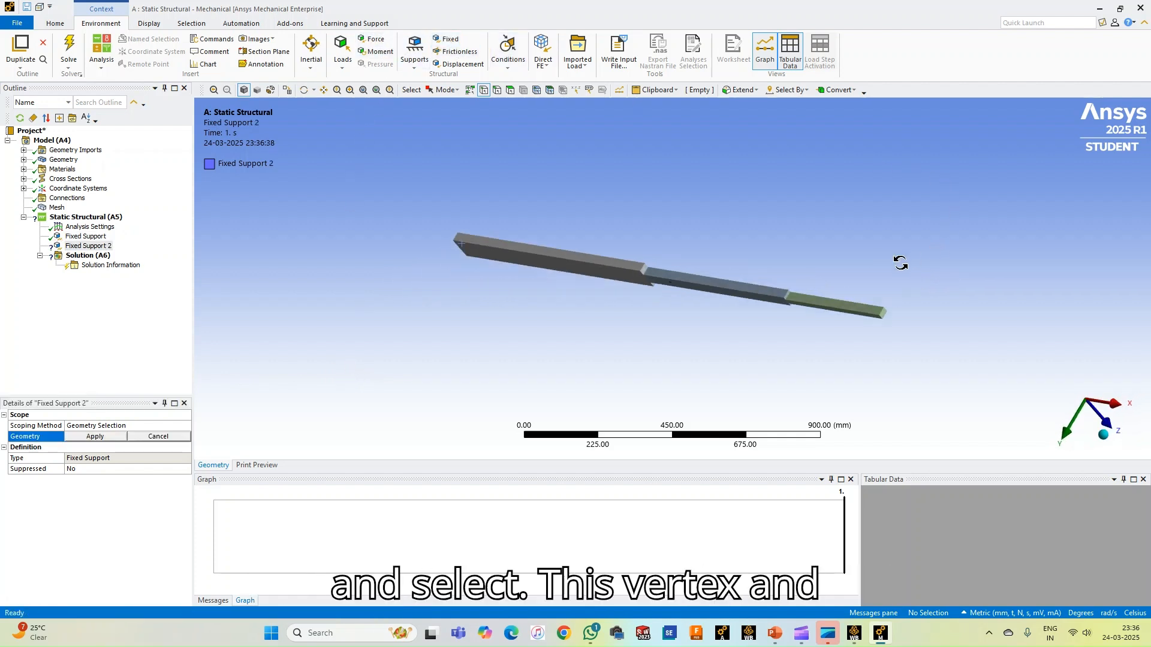
left_click(883, 314)
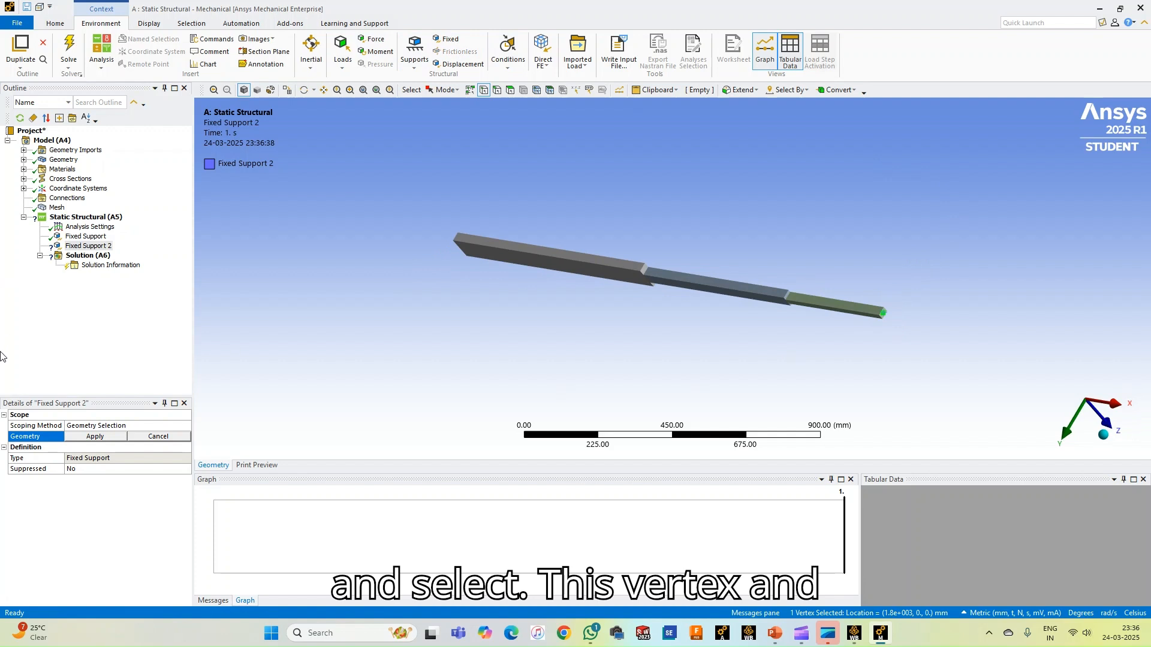
left_click(79, 440)
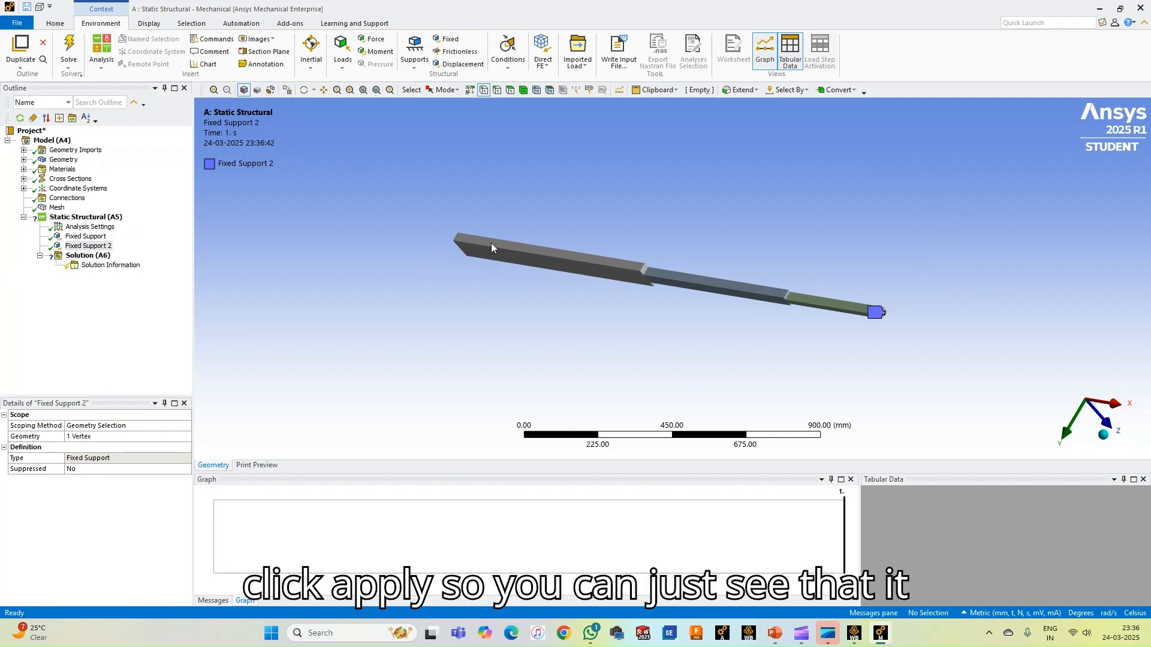
middle_click_drag(377, 209, 548, 208)
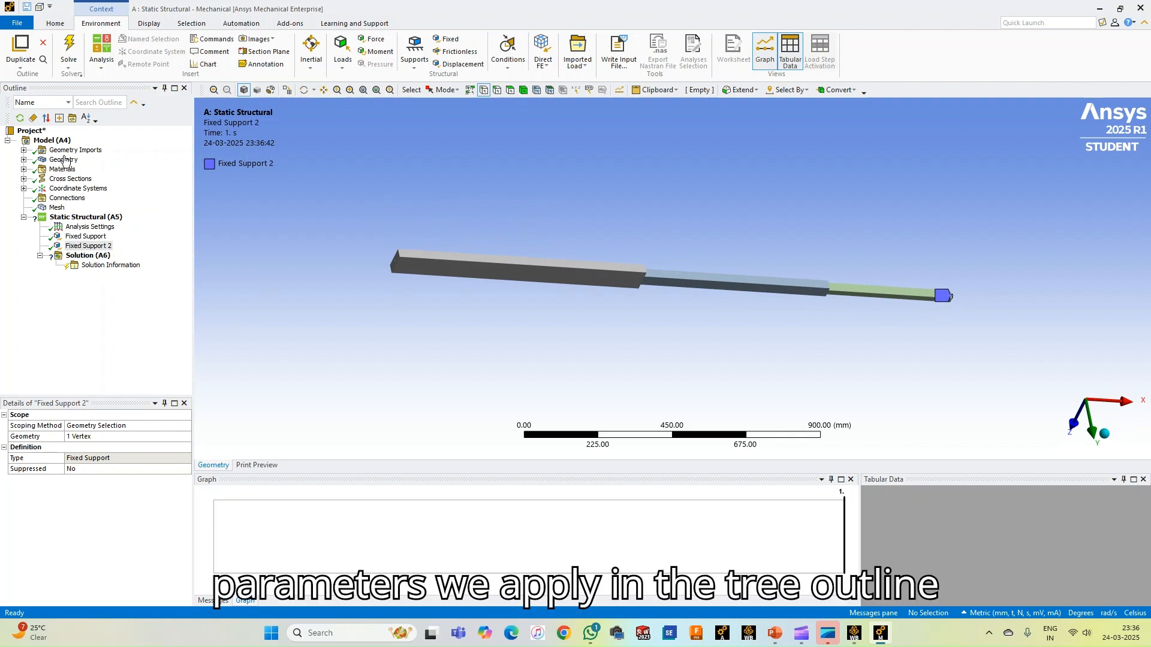
left_click(81, 237)
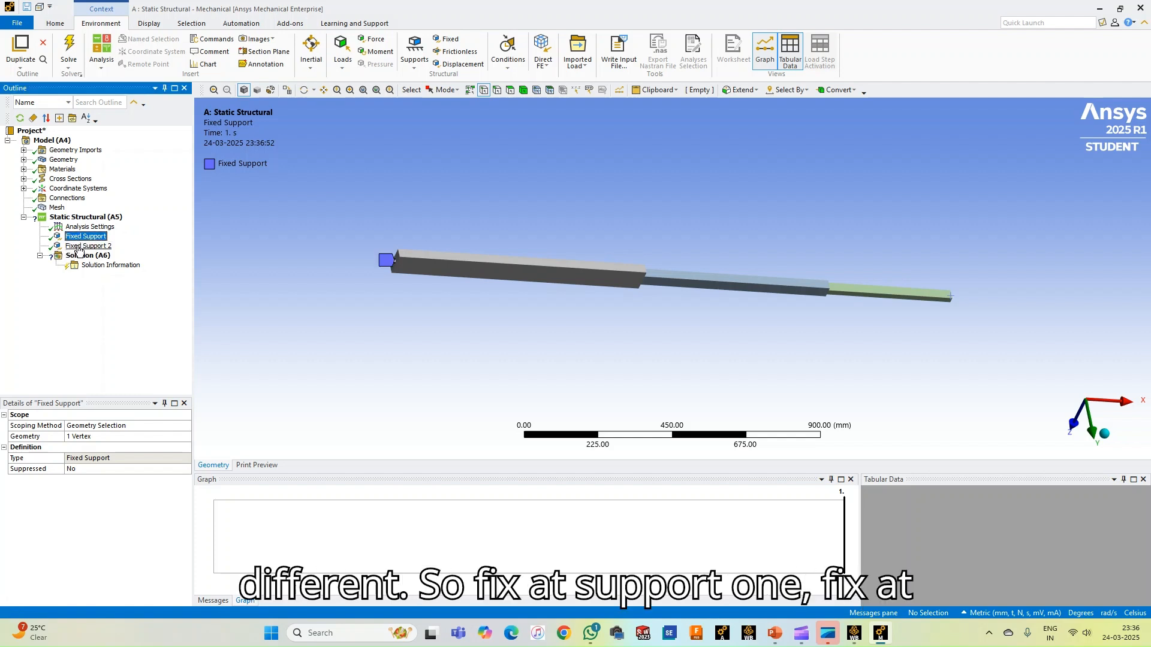
left_click(78, 246)
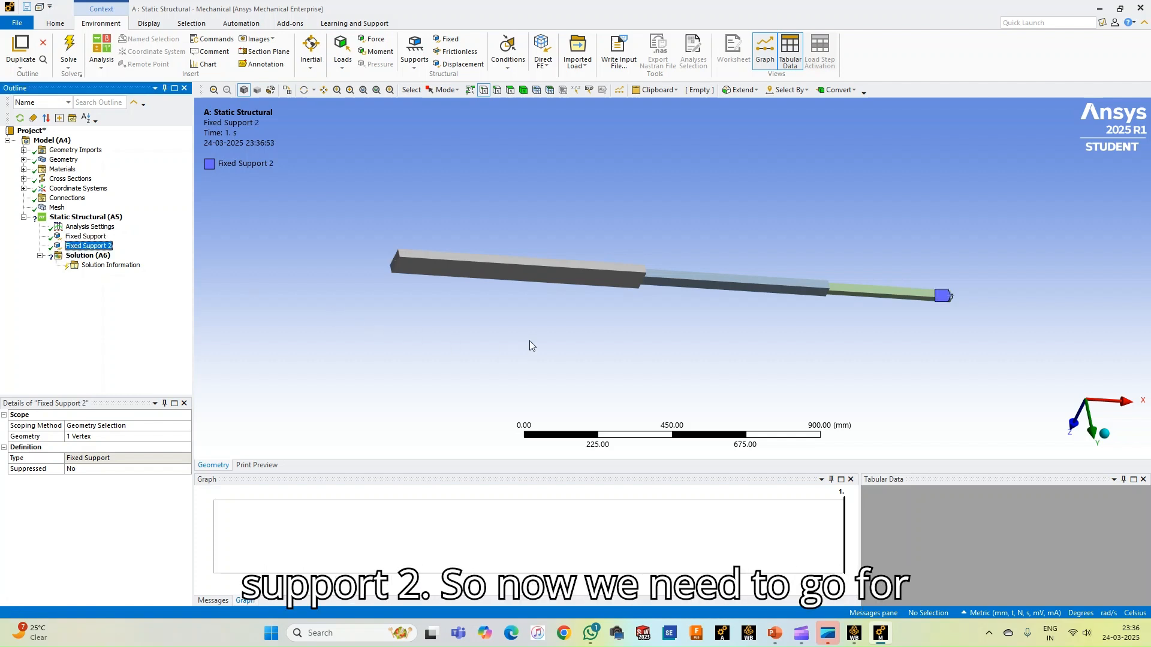
middle_click_drag(530, 346, 537, 297)
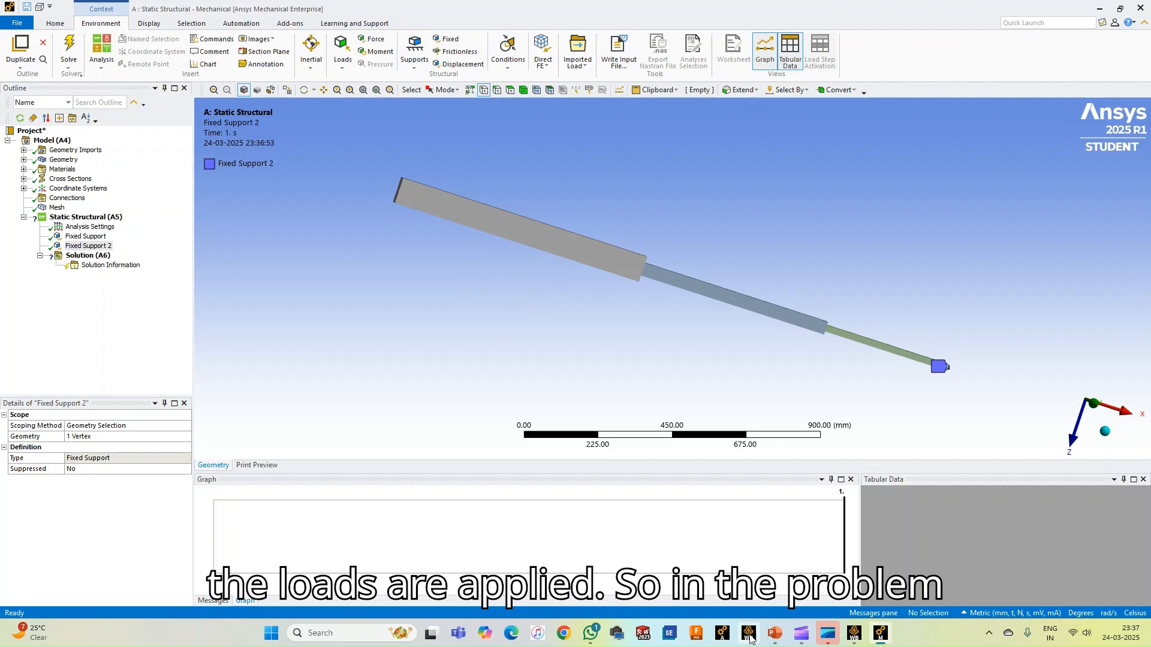
Switch to the PowerPoint presentation, check loads P1 and P2 on the Problem Statement slide, and return to Mechanical
left_click(774, 634)
scroll(117, 183, "up", 8)
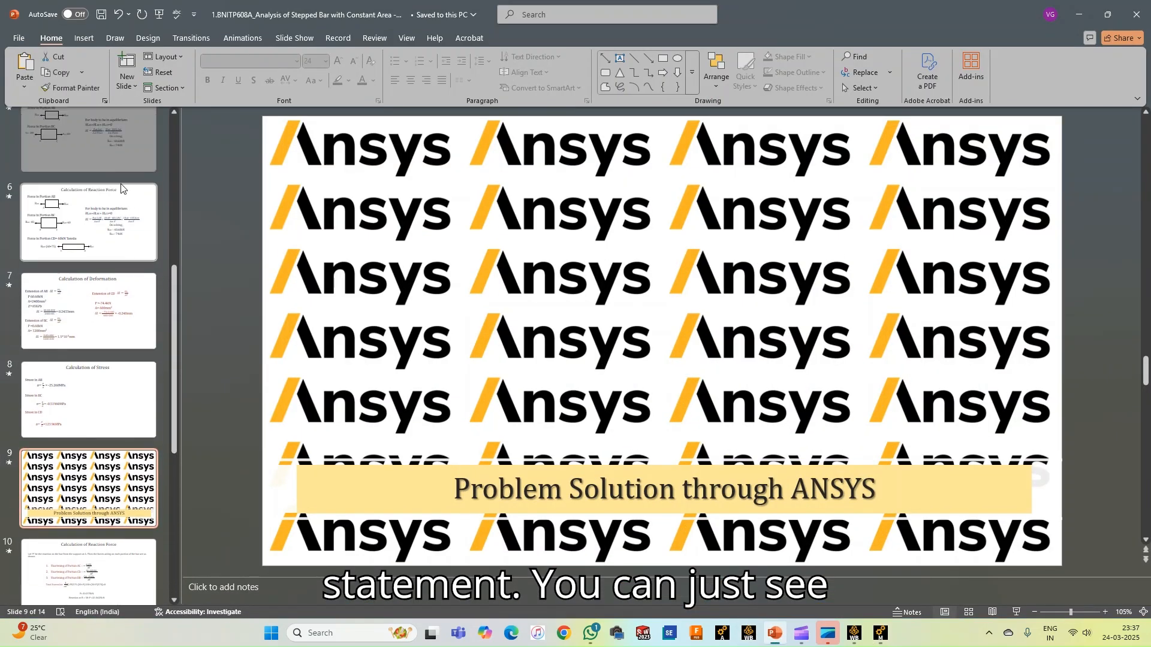
left_click(117, 186)
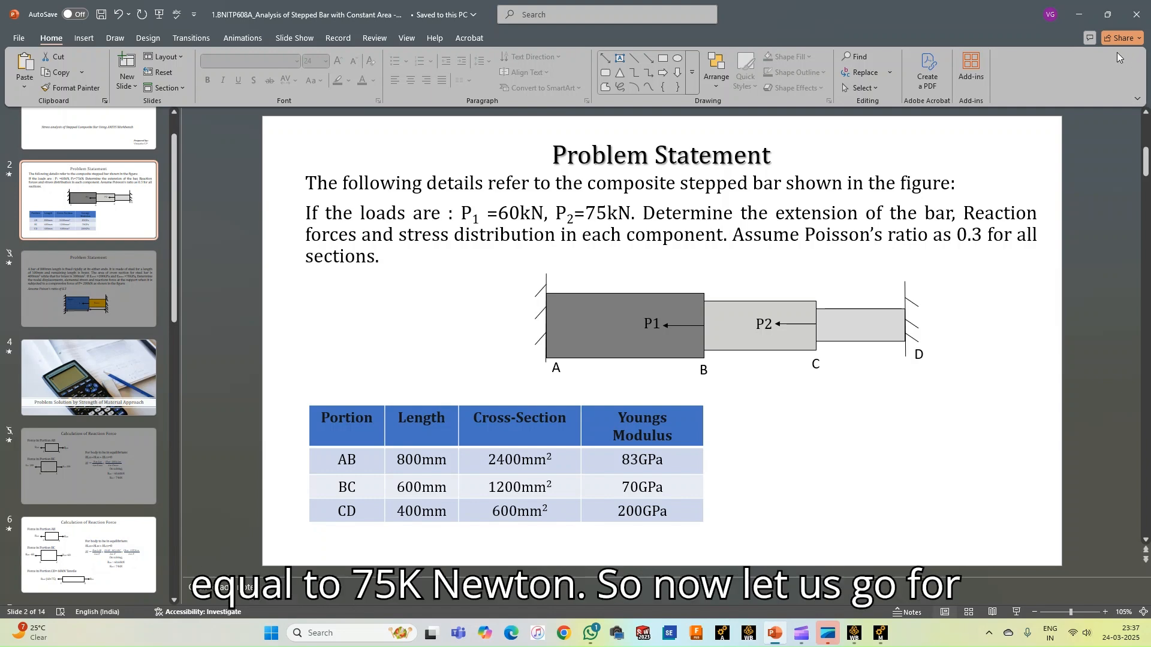
left_click(1078, 14)
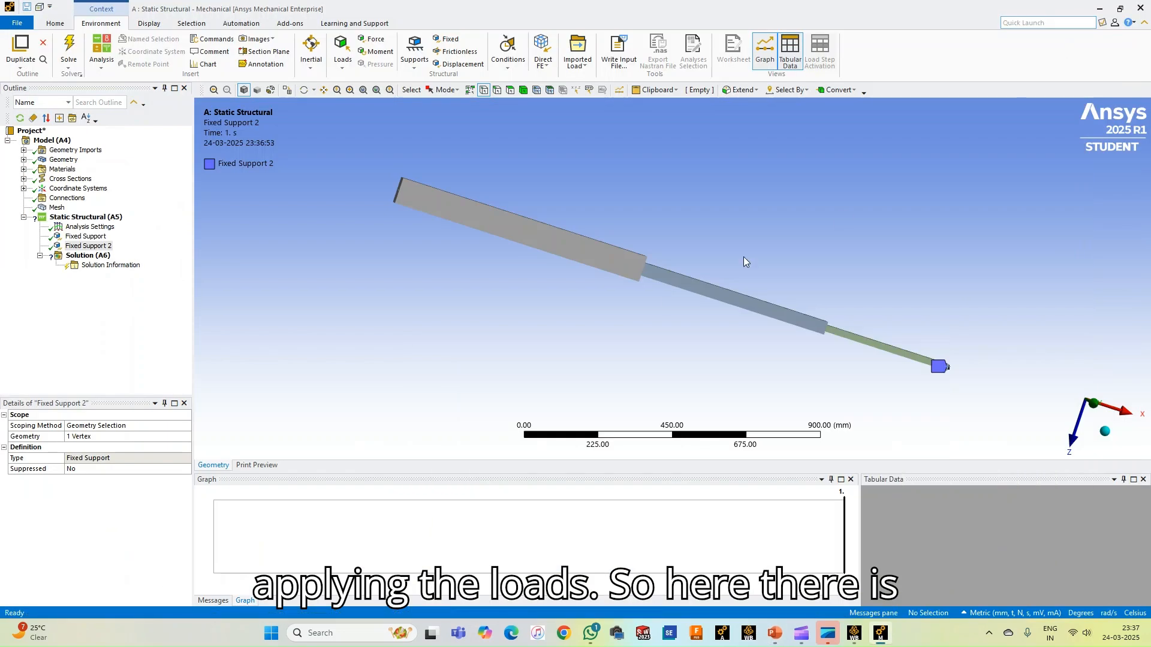
Add a force to the static structural analysis, defined by components, with an X component of -60000 N
left_click(371, 40)
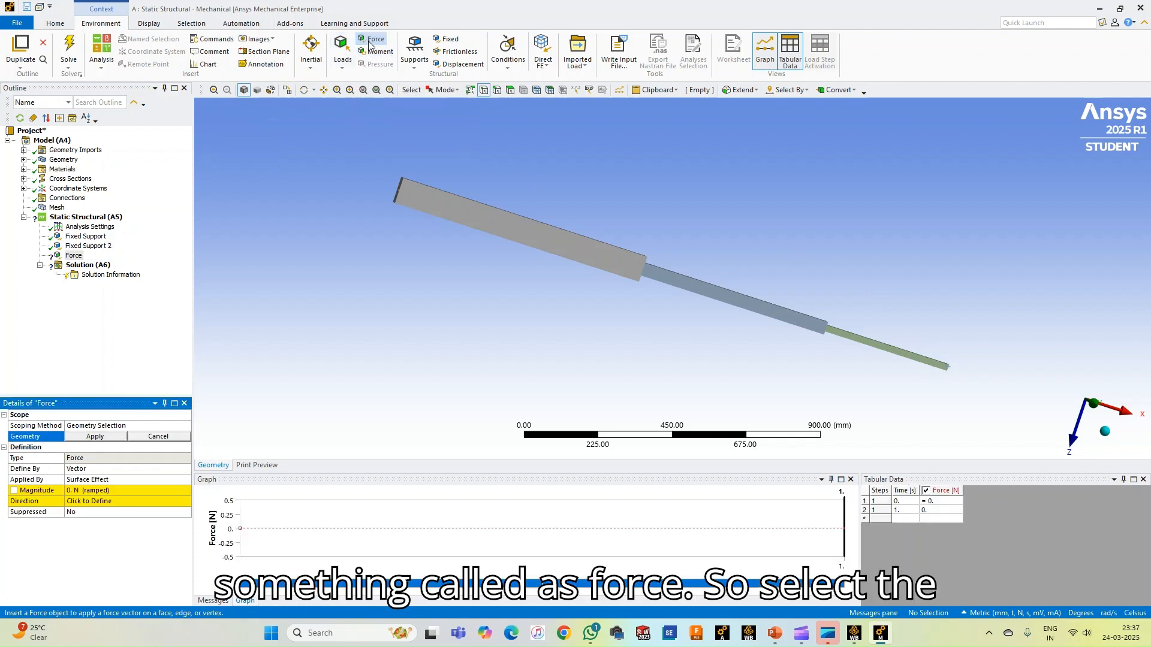
left_click(118, 469)
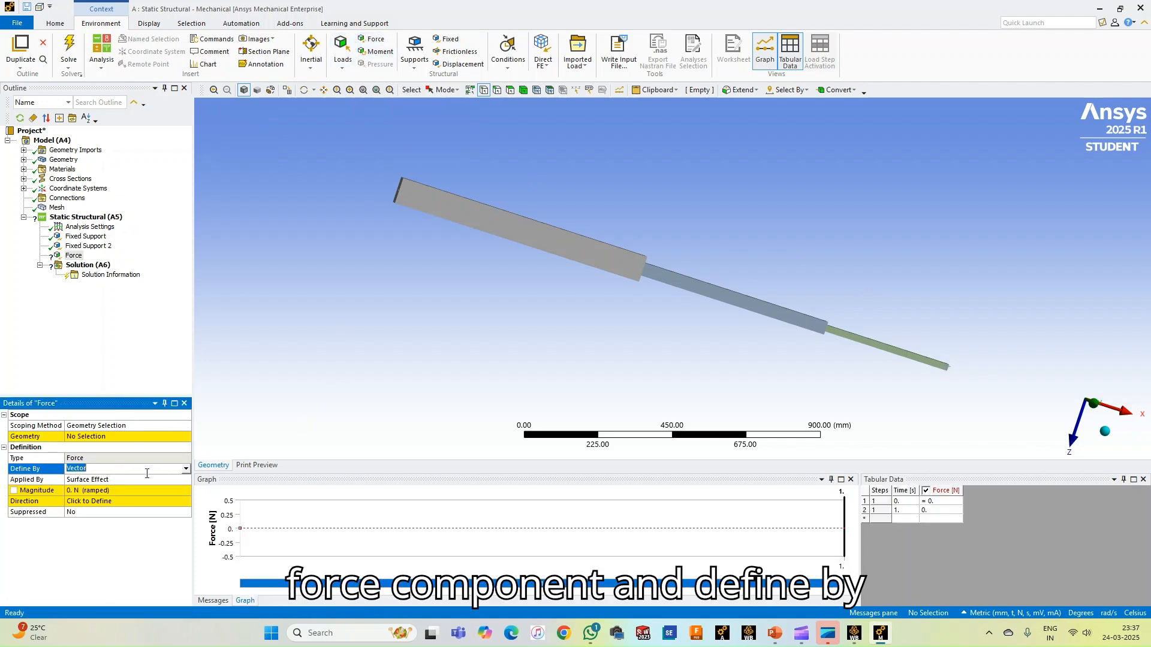
left_click(185, 470)
left_click(137, 485)
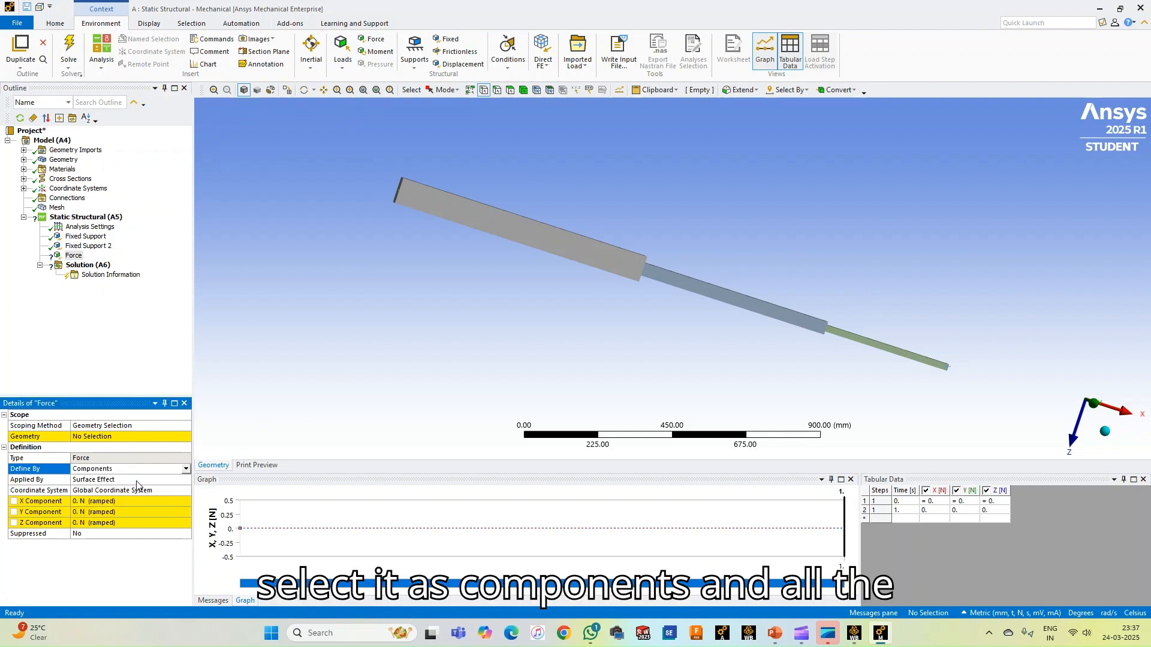
left_click(140, 501)
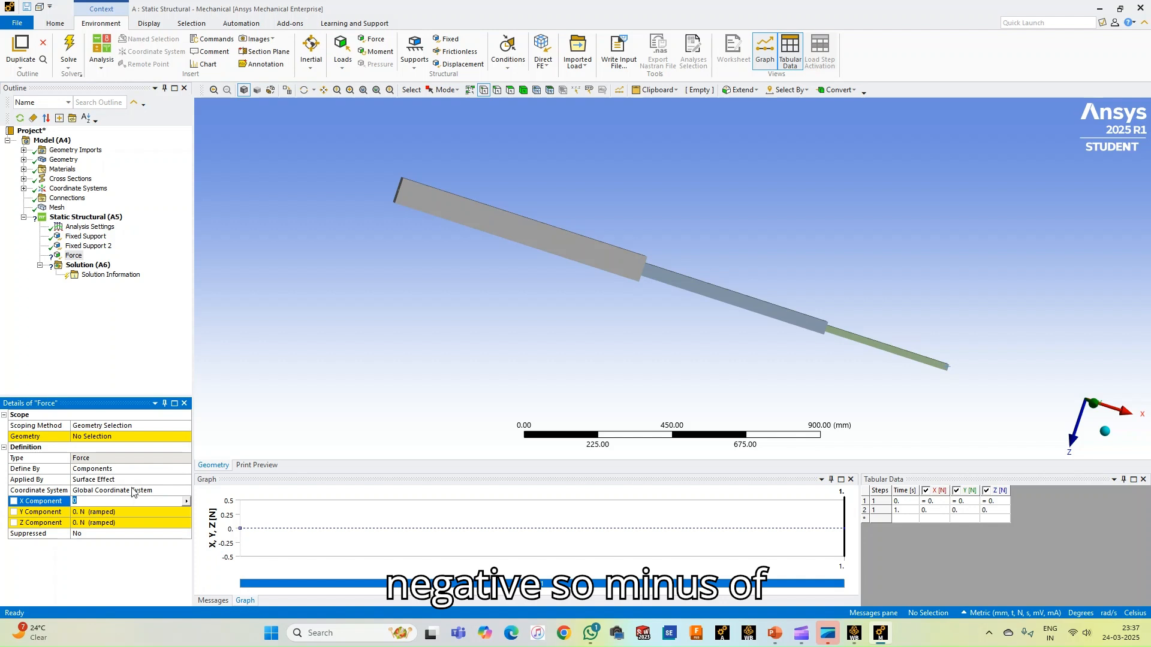
type("-60000")
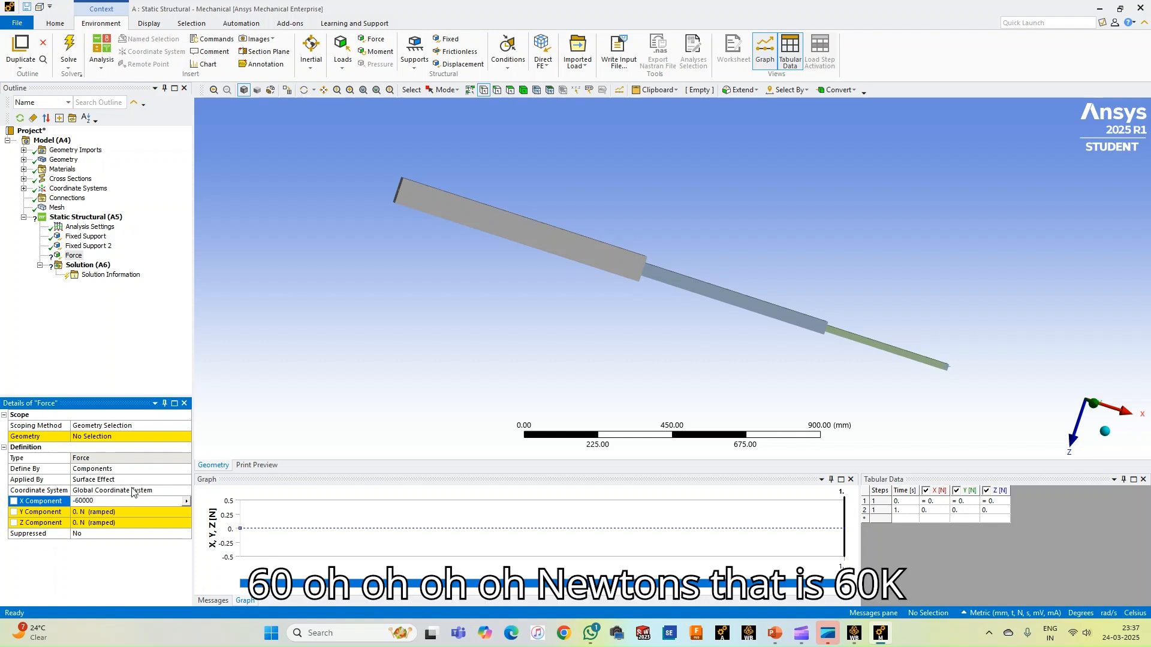
key("Return")
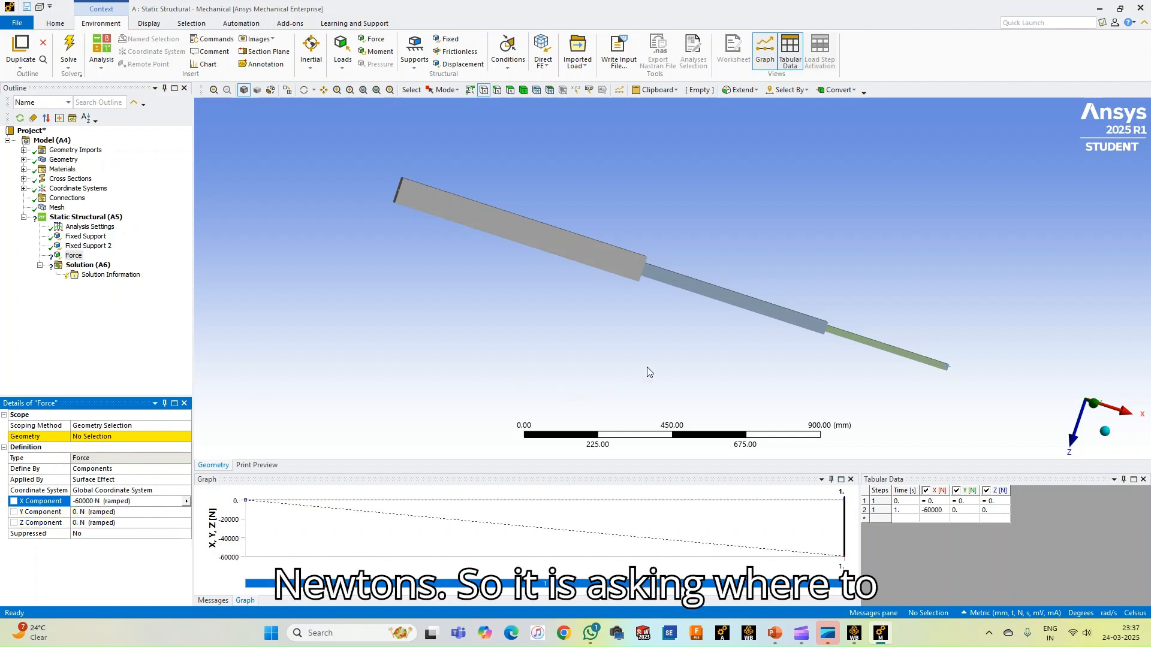
Scope the -60000 N force to the vertex where the thickest and middle bar segments meet, and check it in the view
left_click(642, 269)
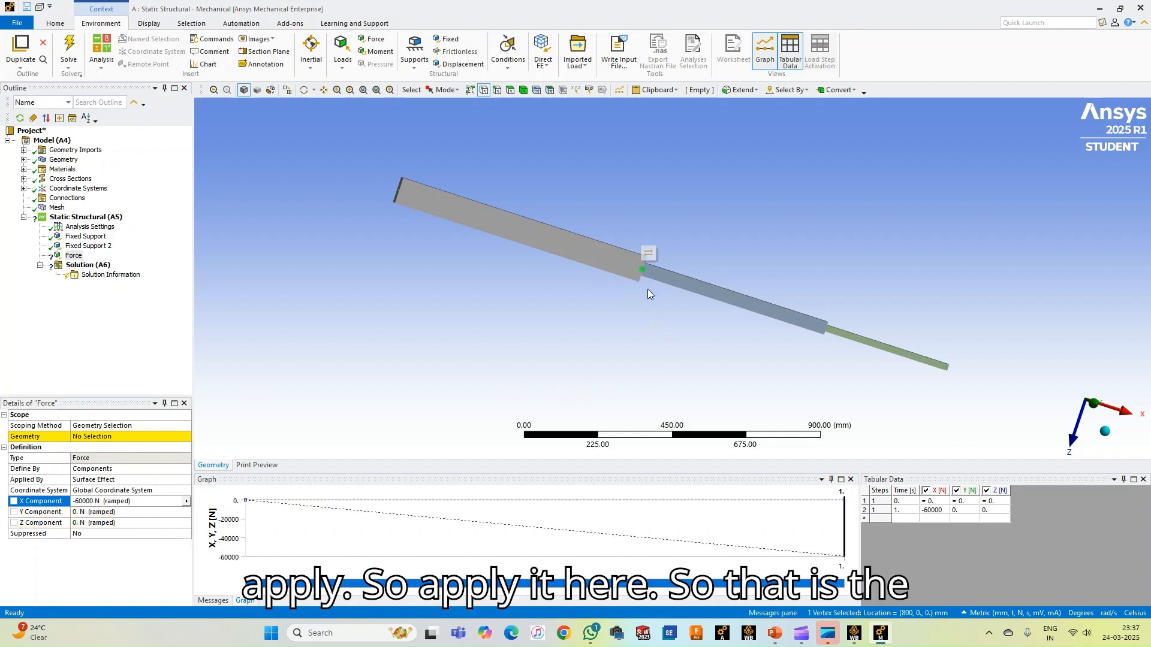
left_click(124, 443)
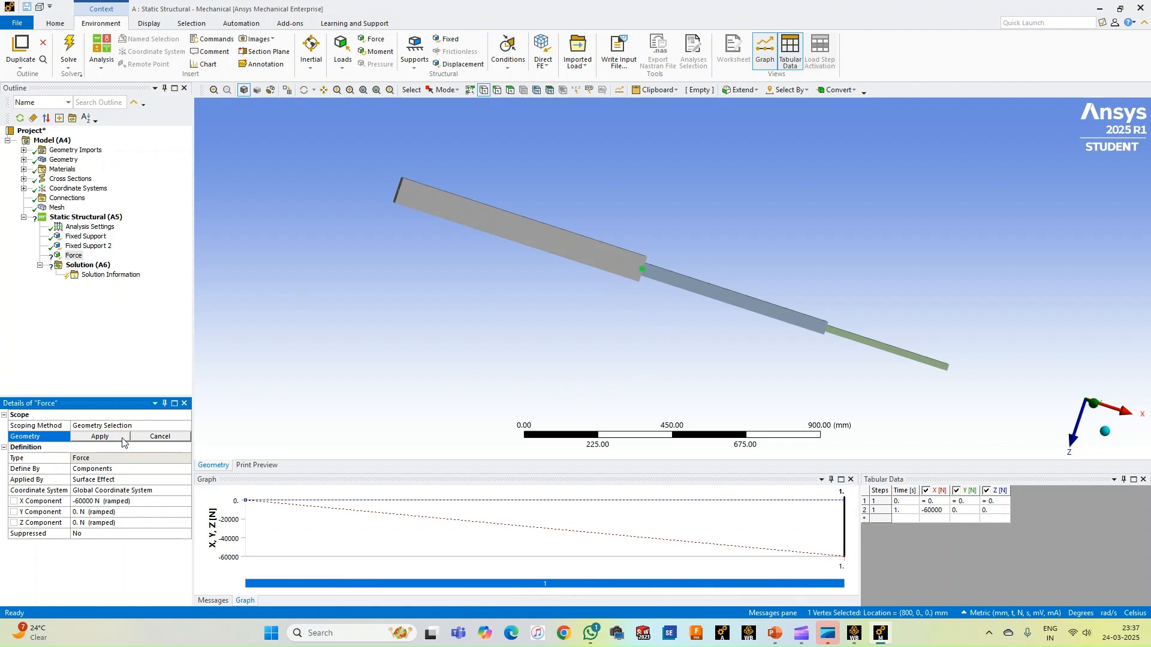
left_click(123, 439)
middle_click_drag(676, 372, 564, 351)
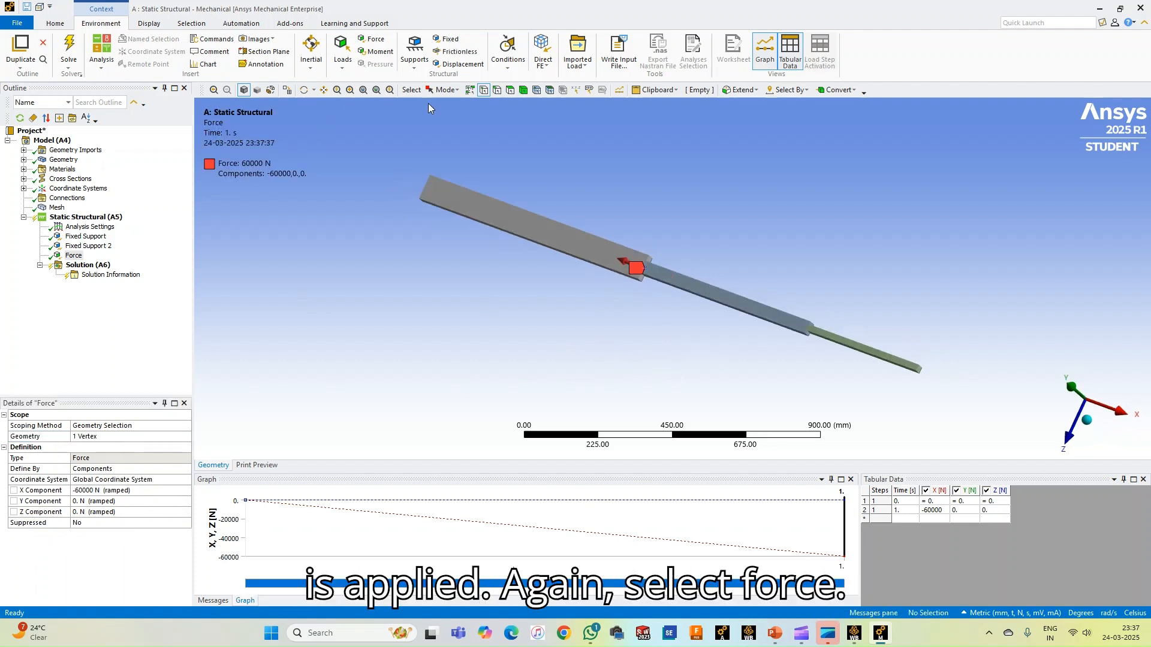
Add a second force defined by components and set its X component to -75000 N
left_click(367, 40)
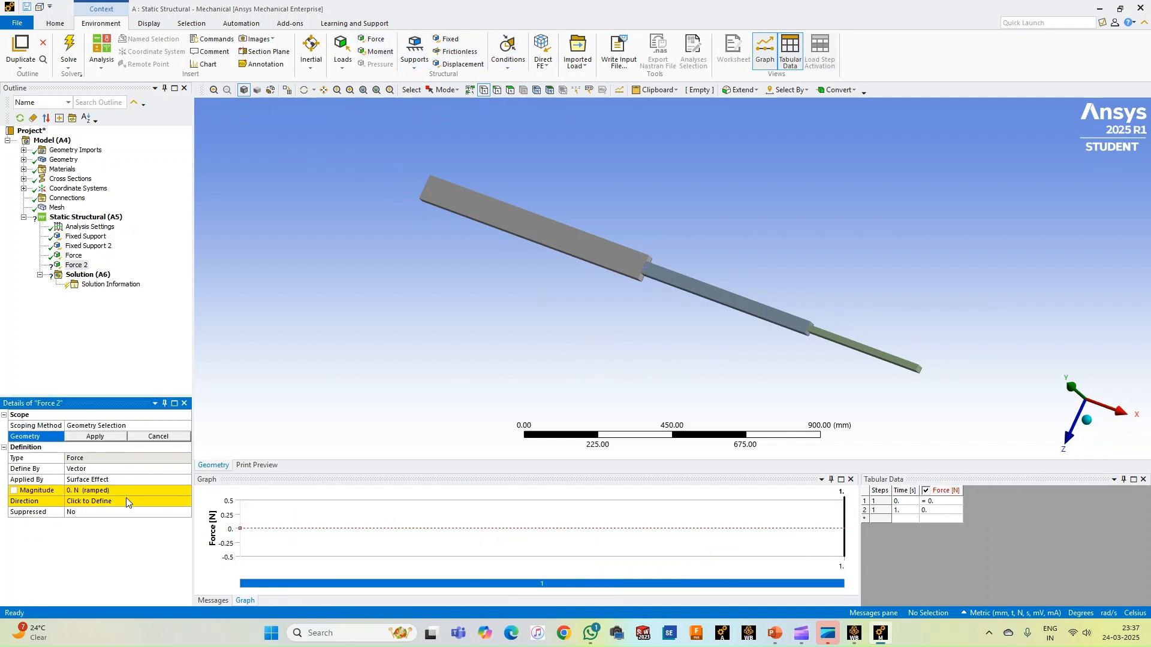
left_click(119, 469)
left_click(186, 468)
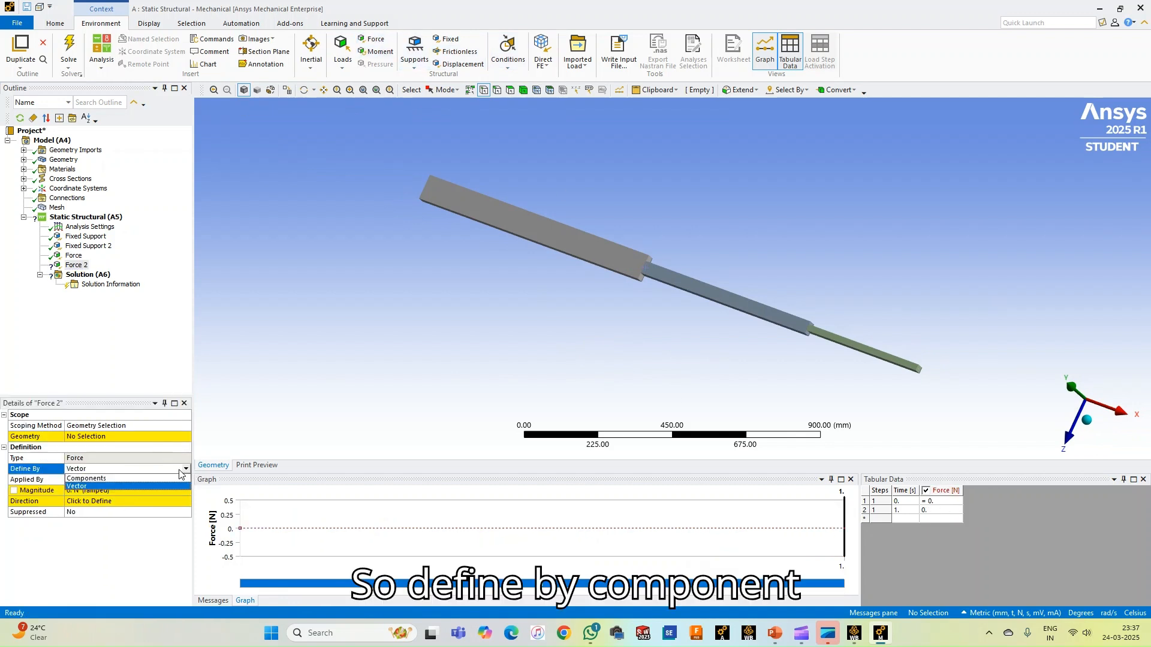
left_click(128, 479)
left_click(131, 500)
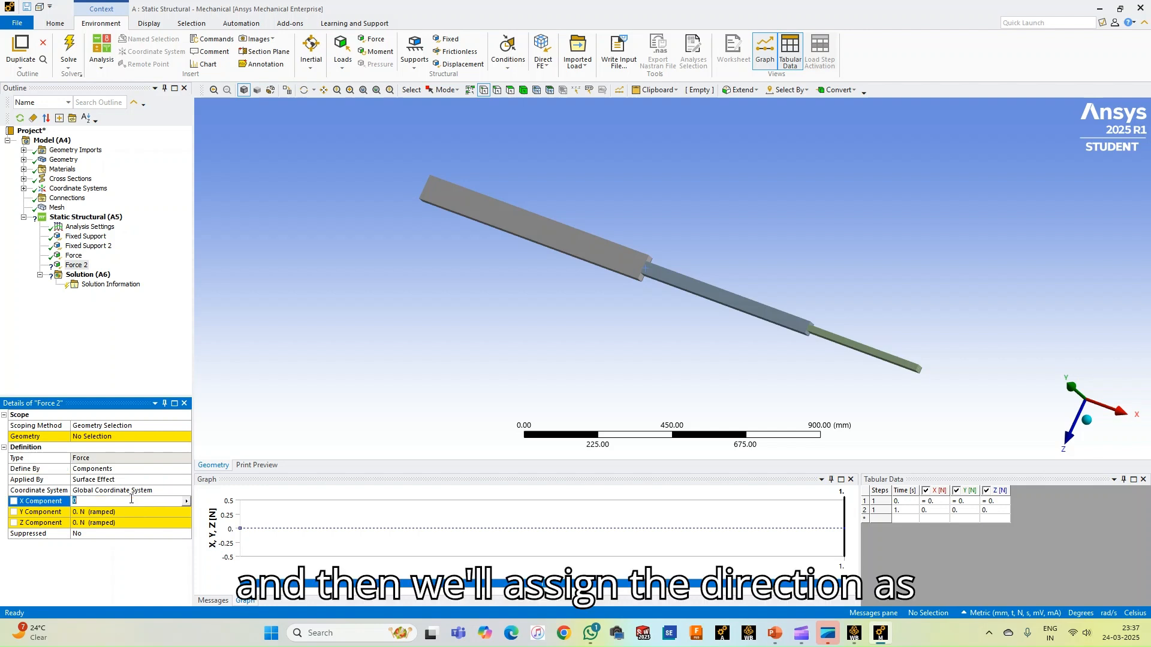
type("-75000")
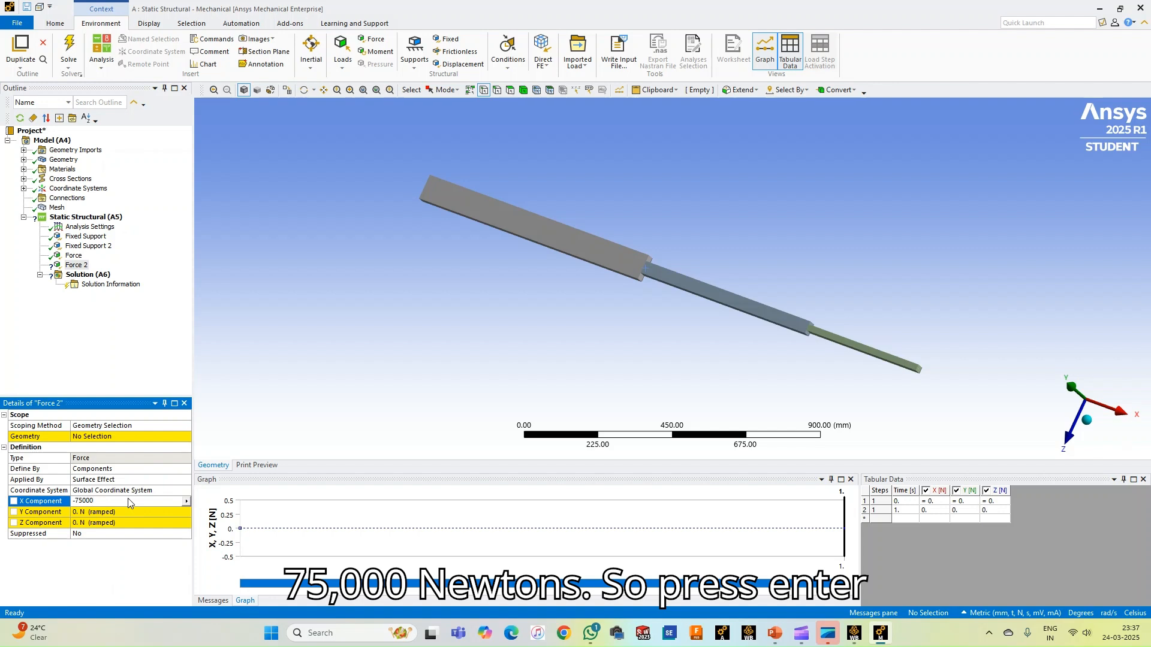
key("Return")
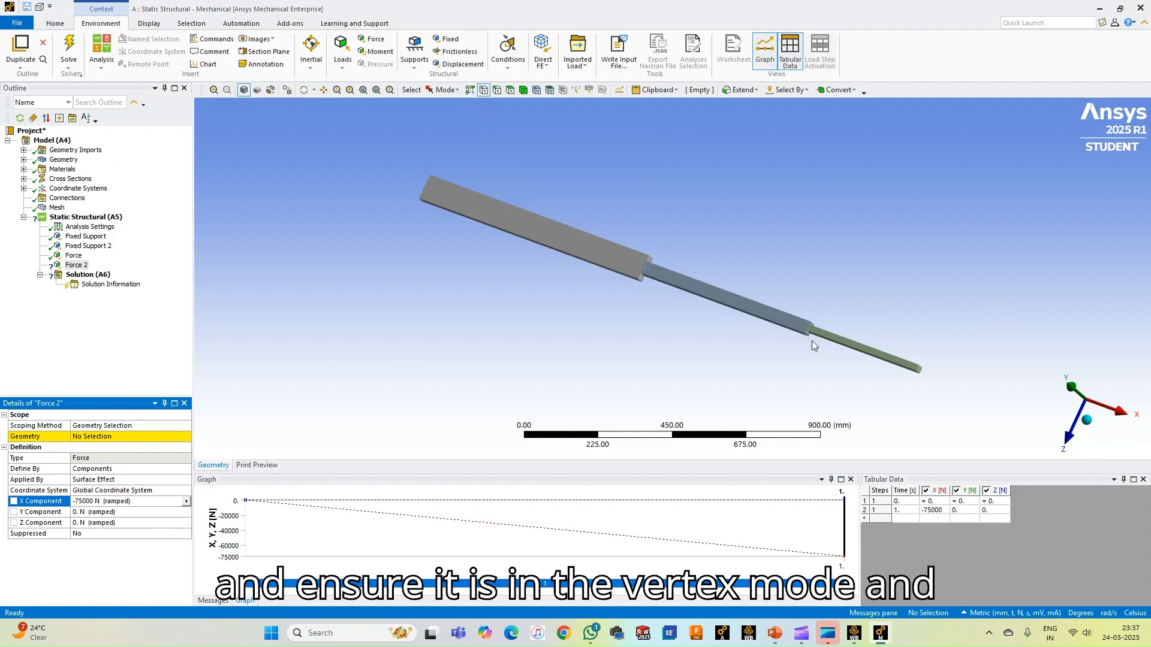
Scope the -75000 N force to the vertex where the middle and thinnest bar segments meet, and check it in the view
middle_click_drag(786, 257, 831, 318)
left_click(819, 357)
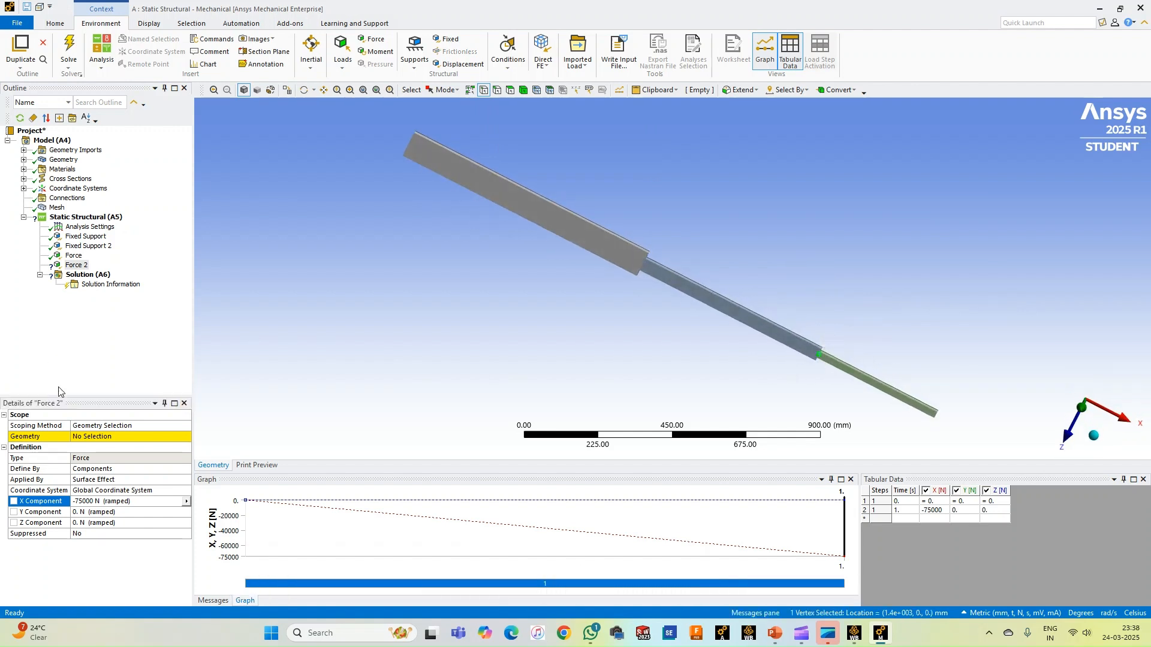
left_click(90, 436)
left_click(90, 438)
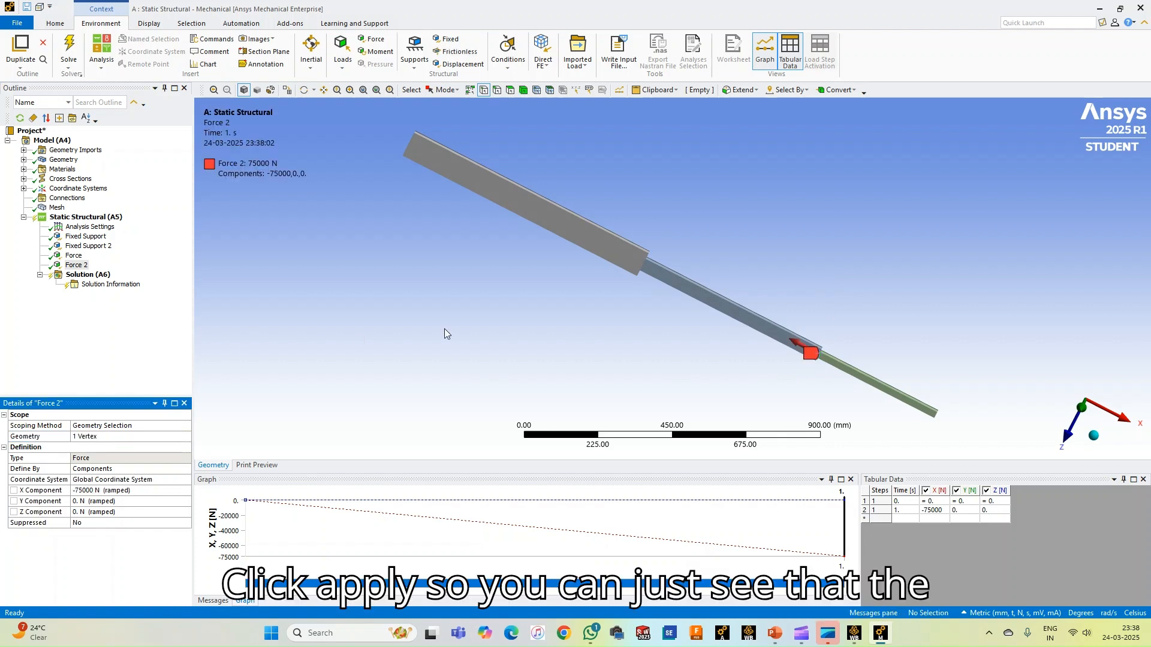
middle_click_drag(570, 299, 599, 280)
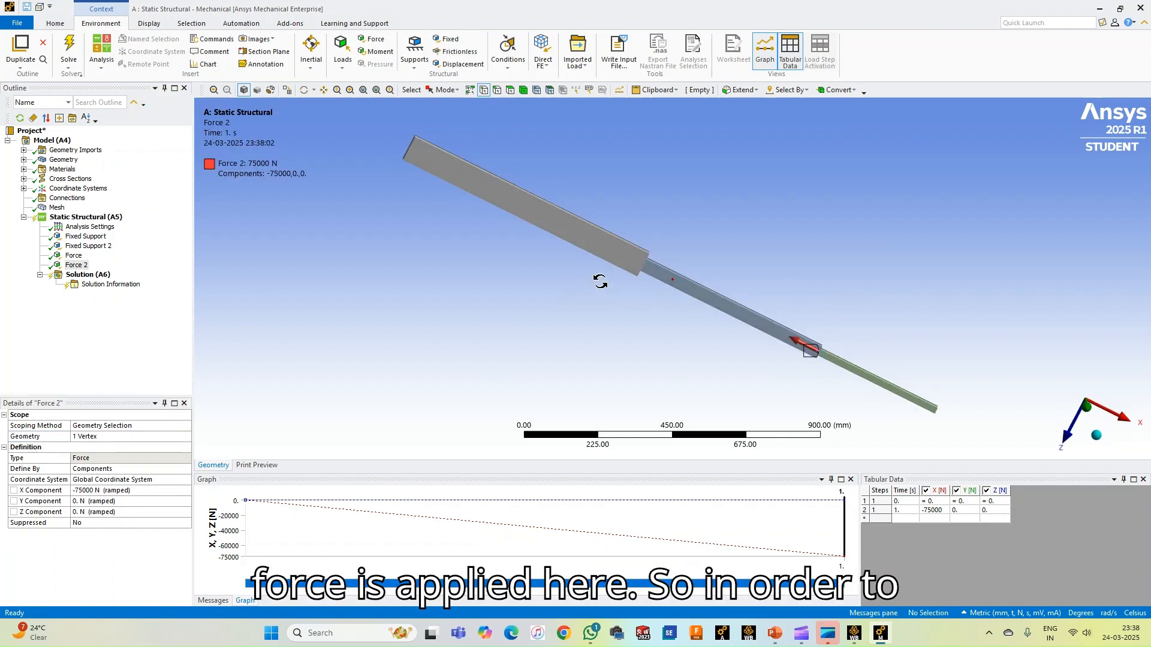
Review both fixed supports and both forces one after another on the bar model
left_click(84, 237)
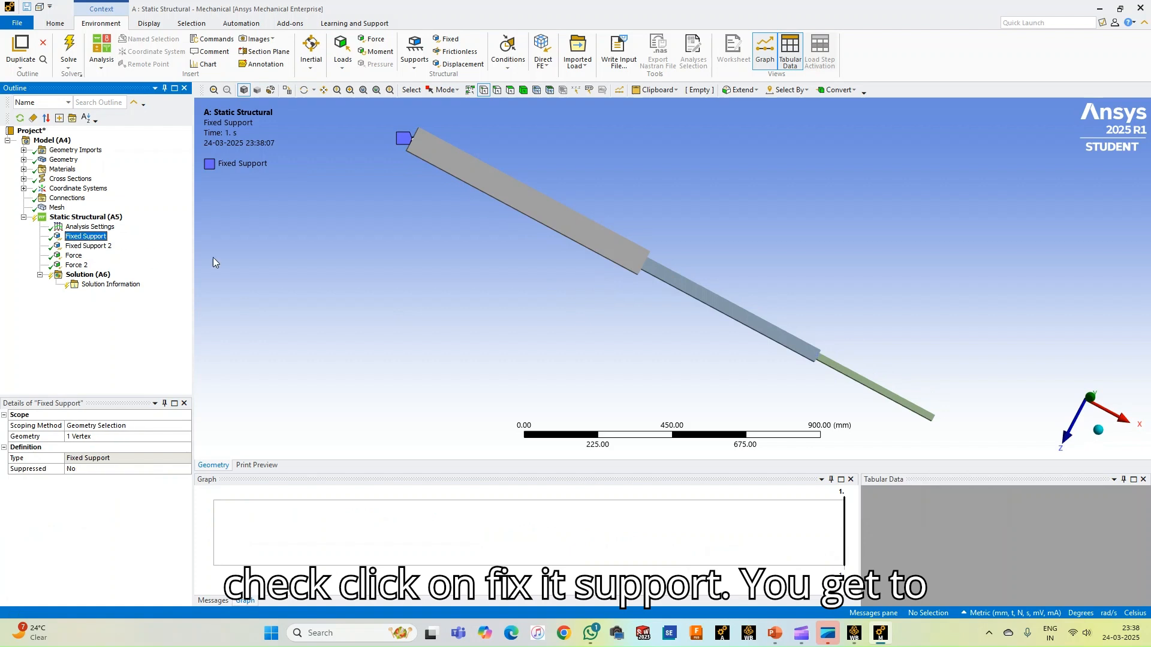
left_click(88, 246)
left_click(74, 256)
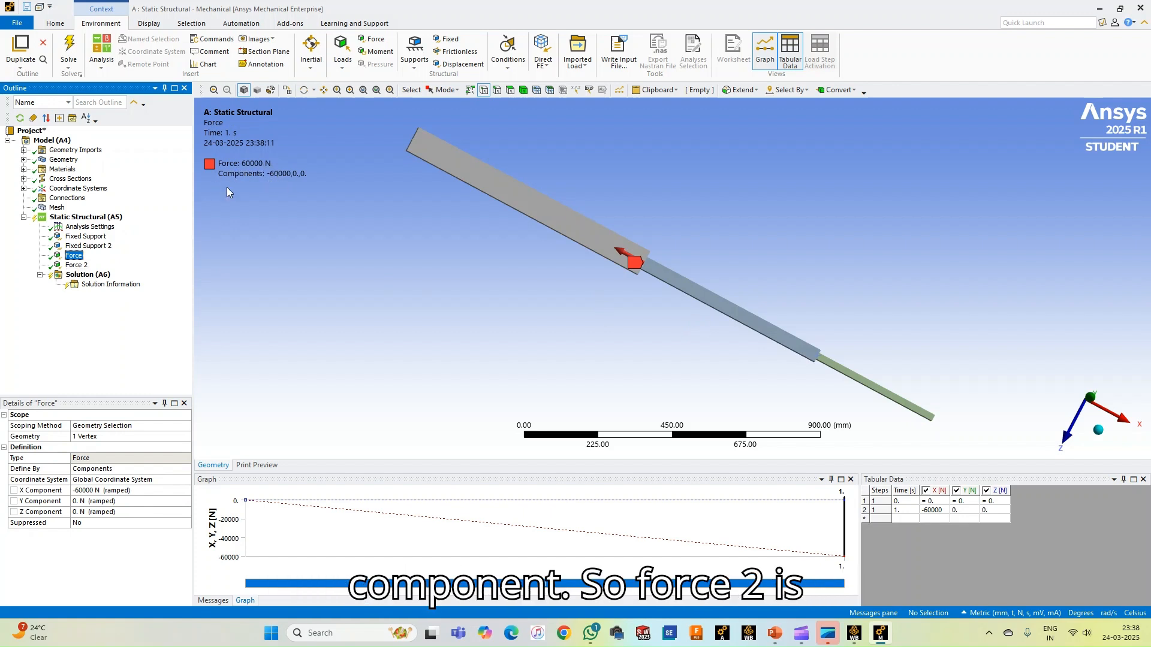
key("Down")
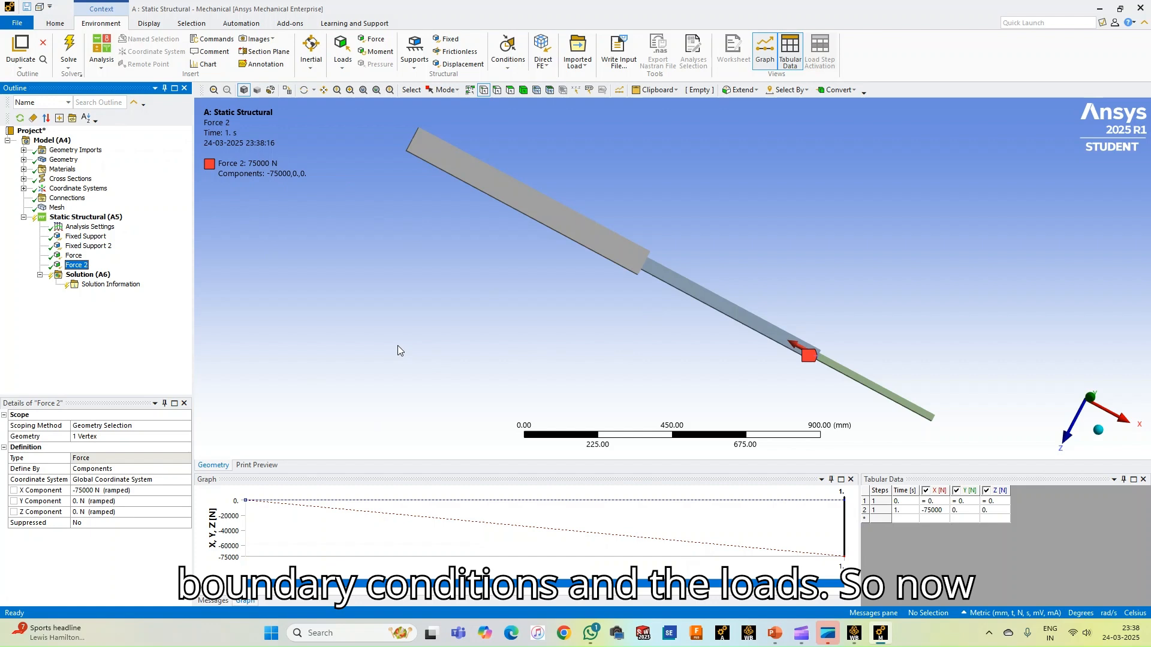
Solve the static structural analysis and open the solver output in Solution Information
left_click(100, 277)
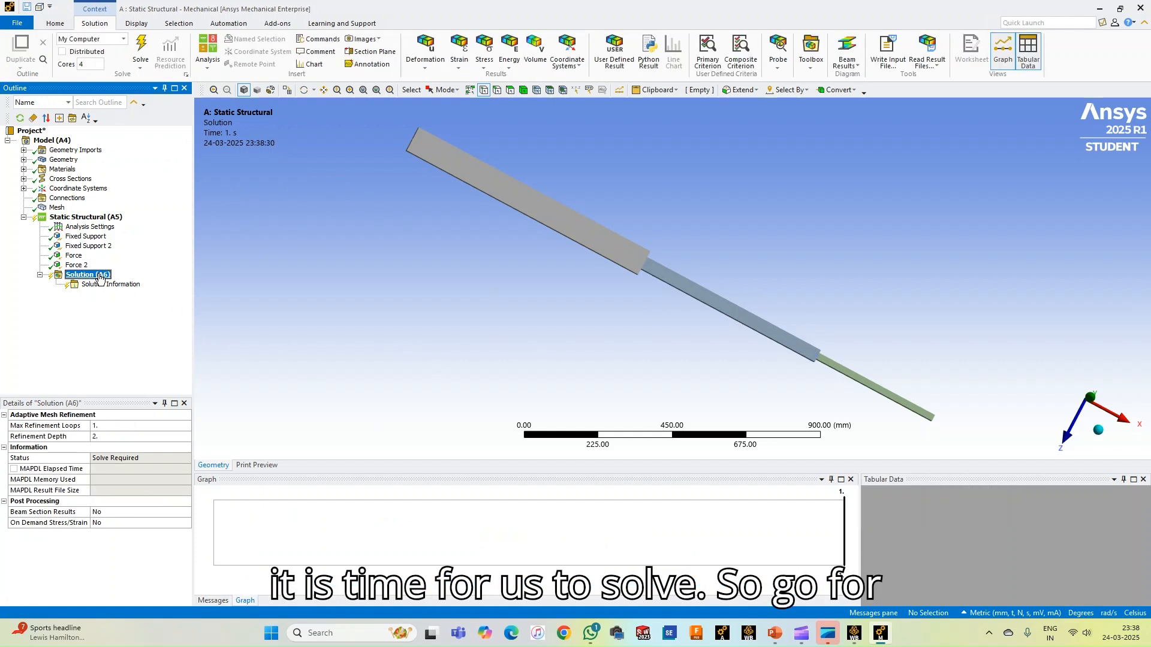
right_click(106, 279)
mouse_move(105, 279)
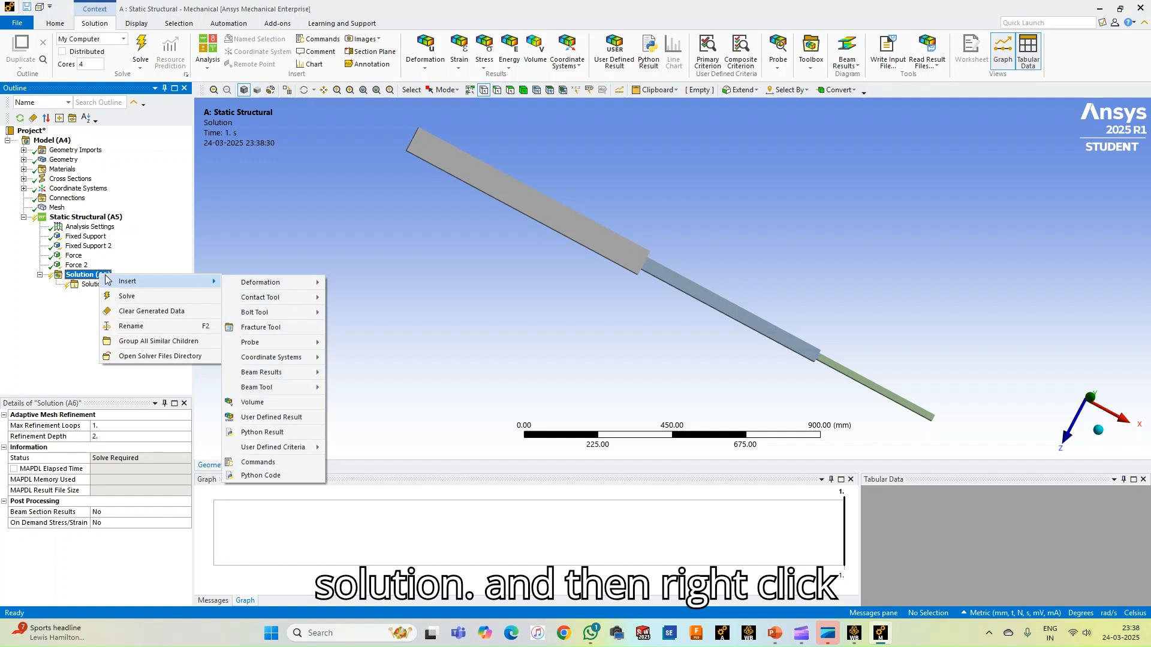
left_click(131, 298)
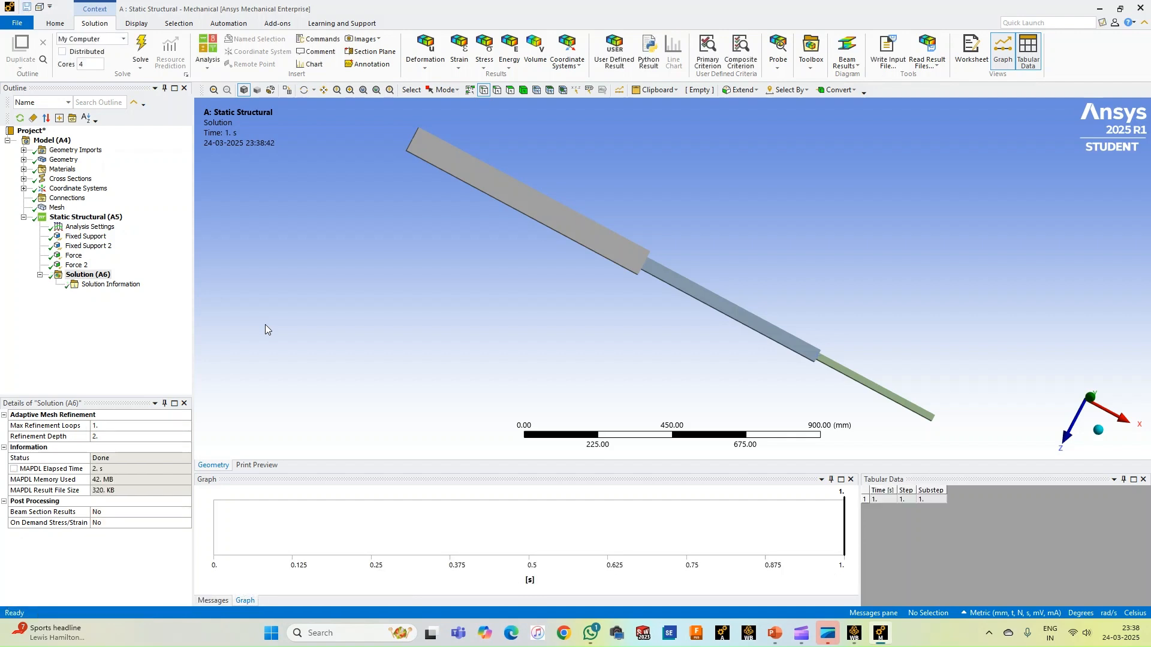
left_click(110, 286)
right_click(109, 290)
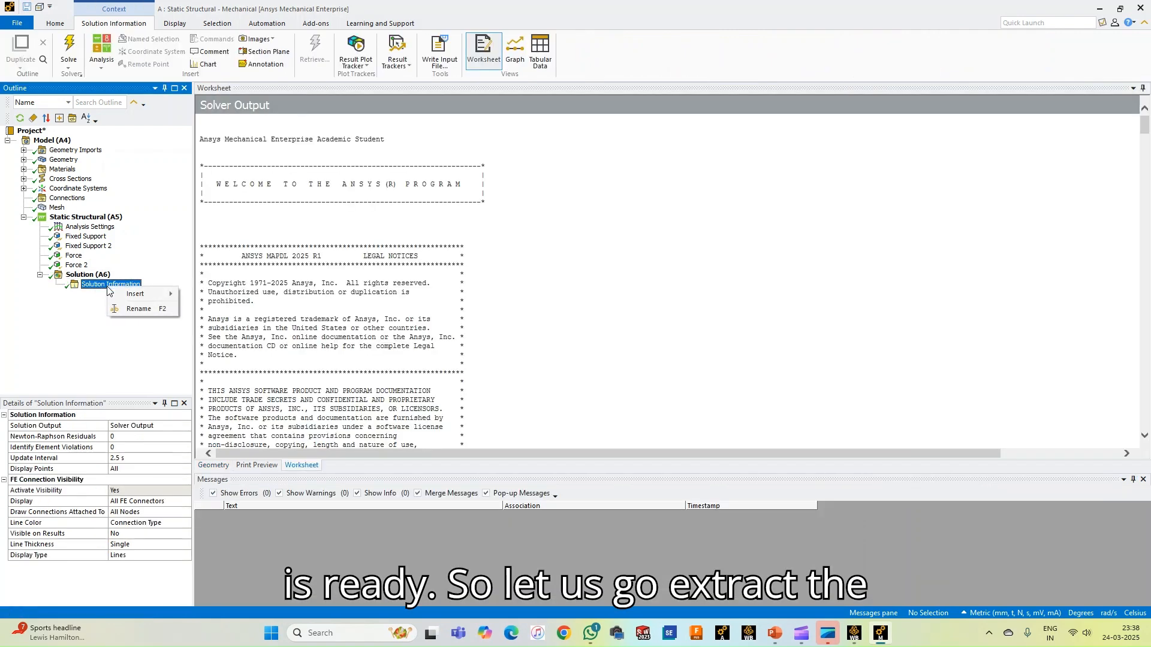
Insert a force reaction probe under the solution, set its boundary condition to Fixed Support, and retrieve the result
left_click(84, 275)
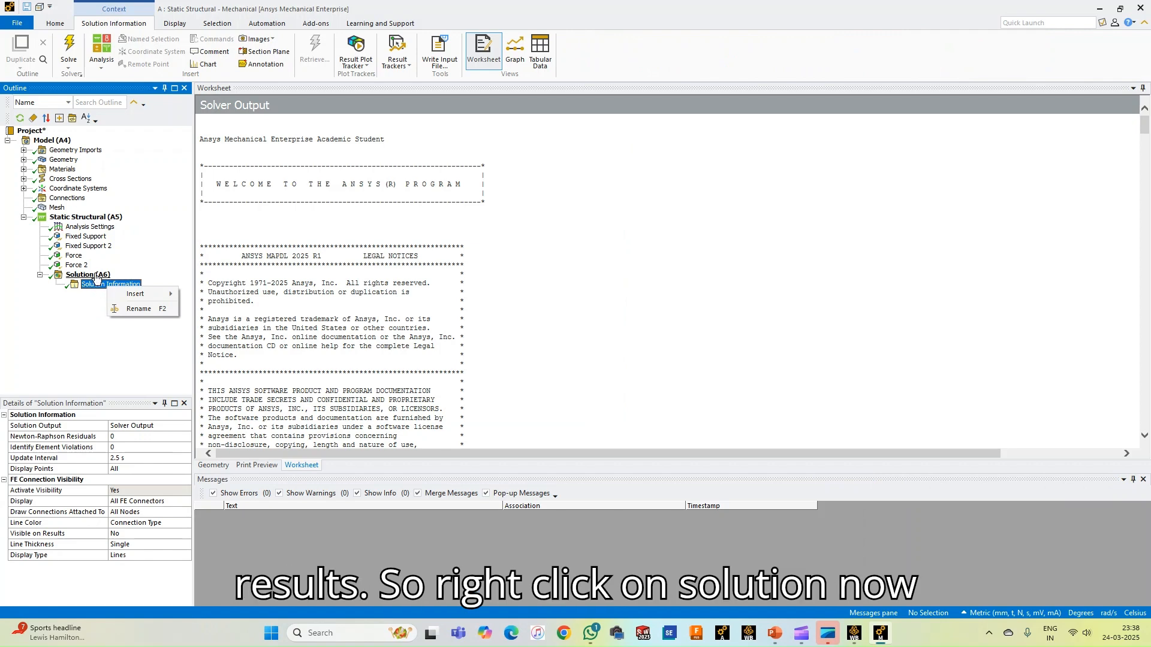
right_click(96, 275)
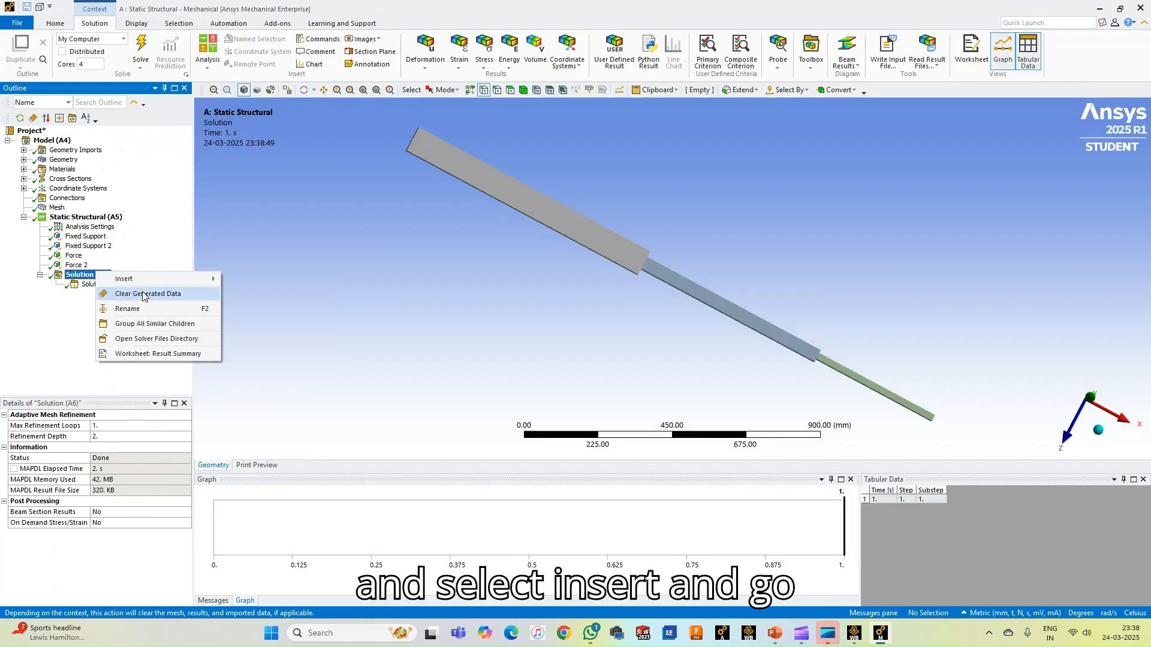
mouse_move(150, 279)
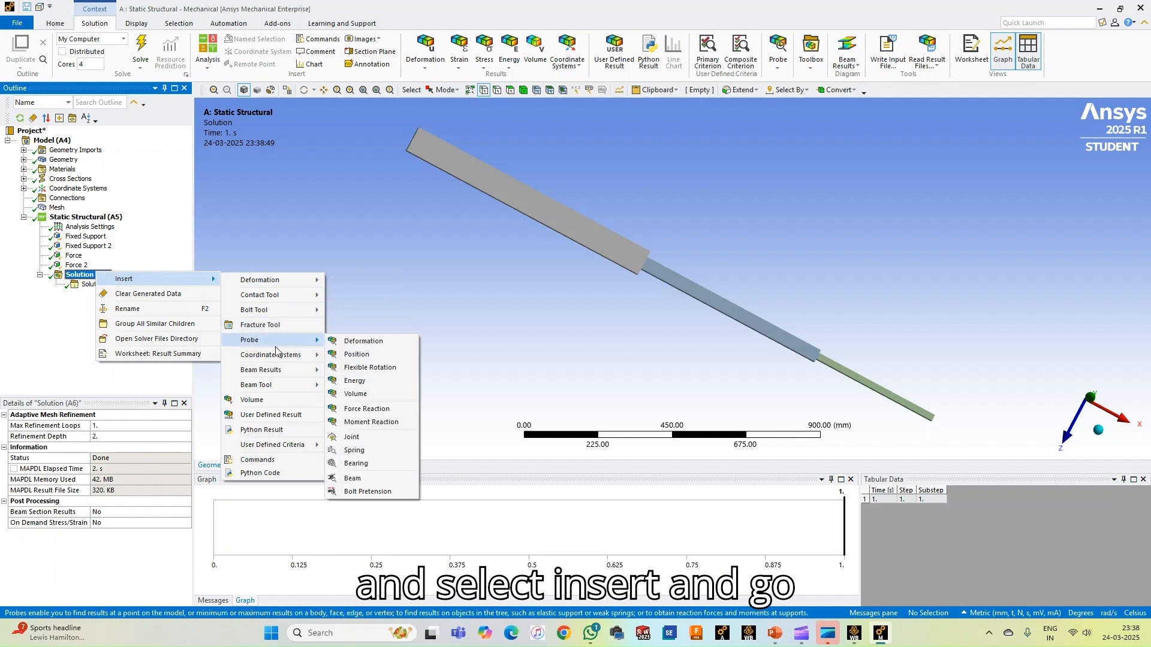
mouse_move(276, 340)
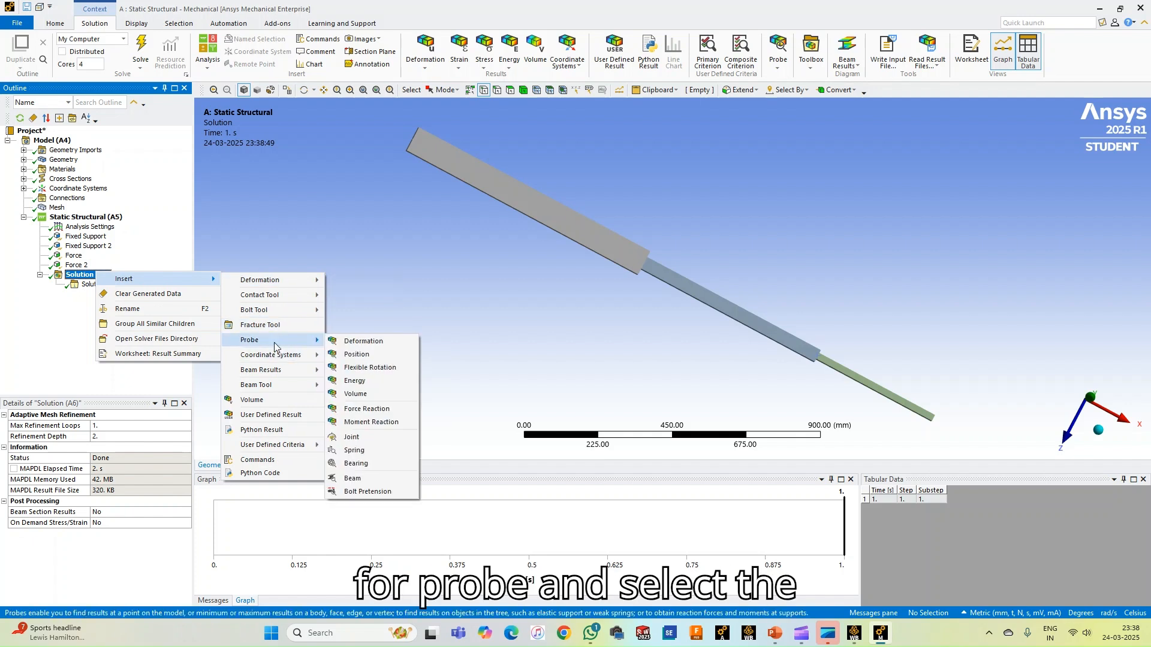
left_click(363, 409)
left_click(116, 447)
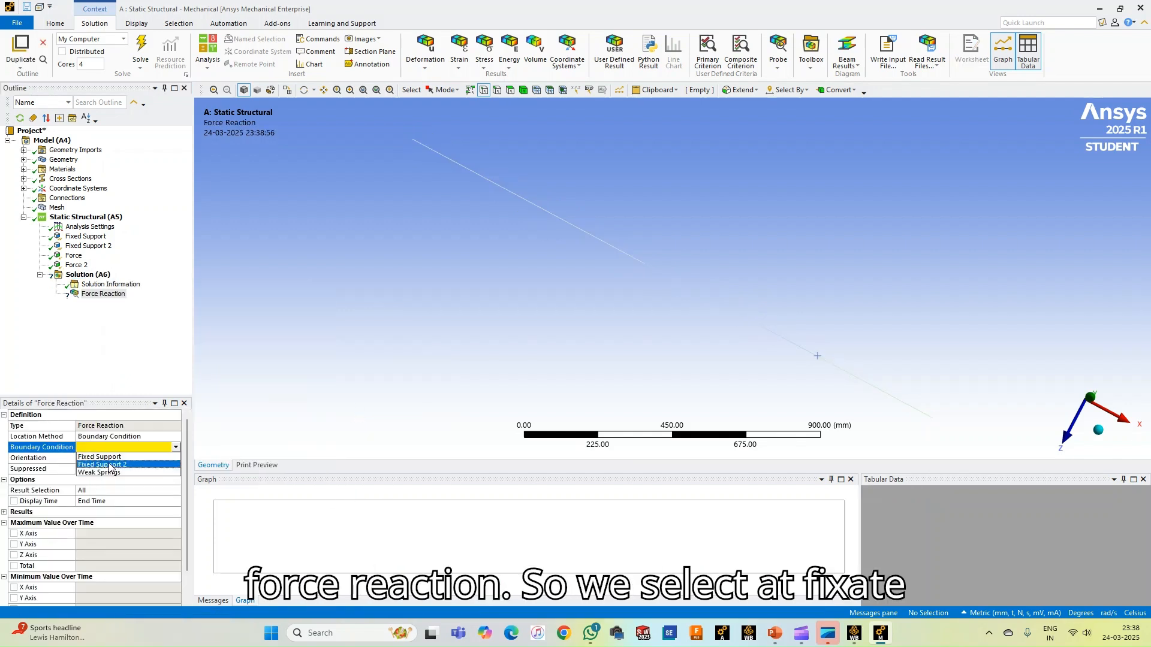
left_click(109, 457)
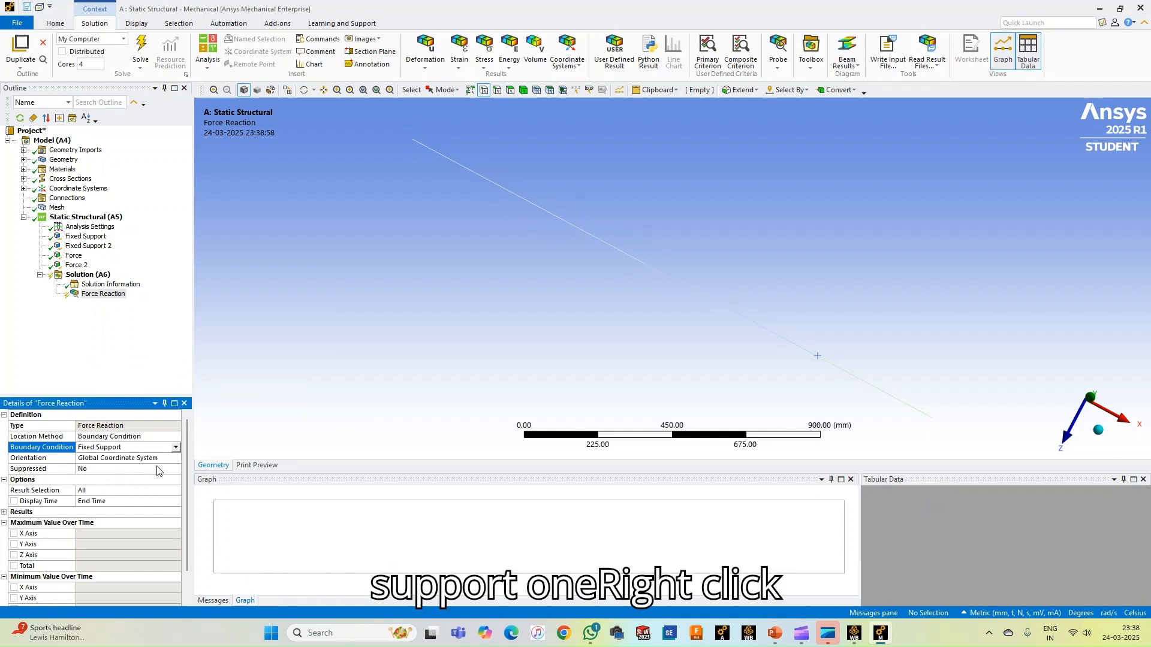
right_click(109, 294)
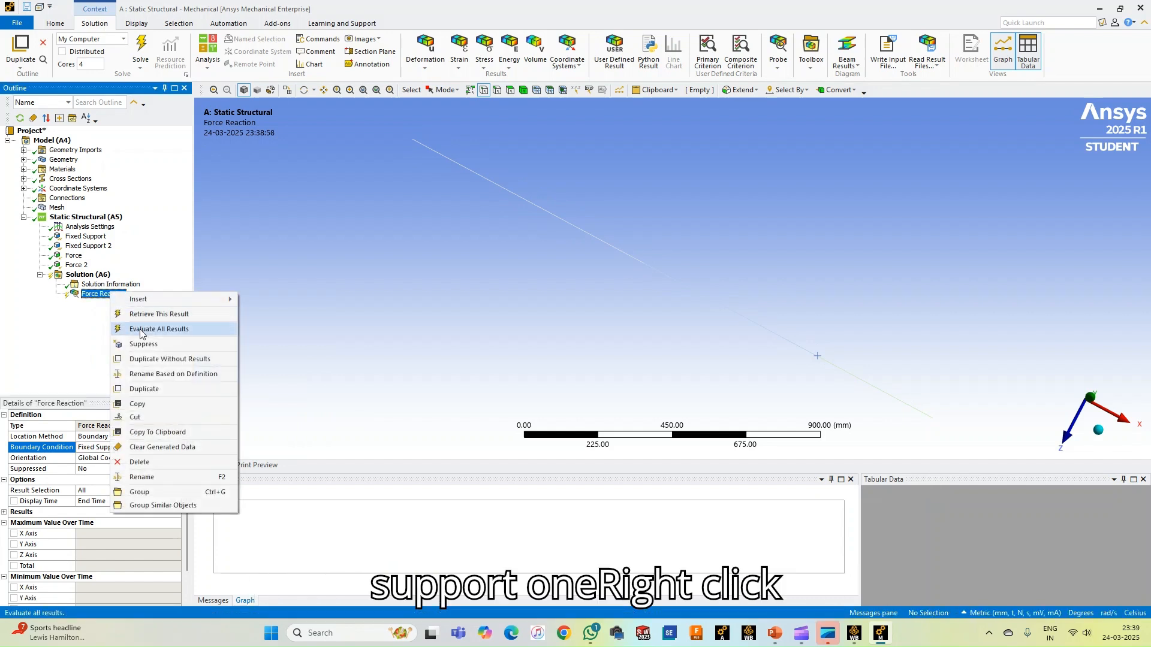
left_click(142, 315)
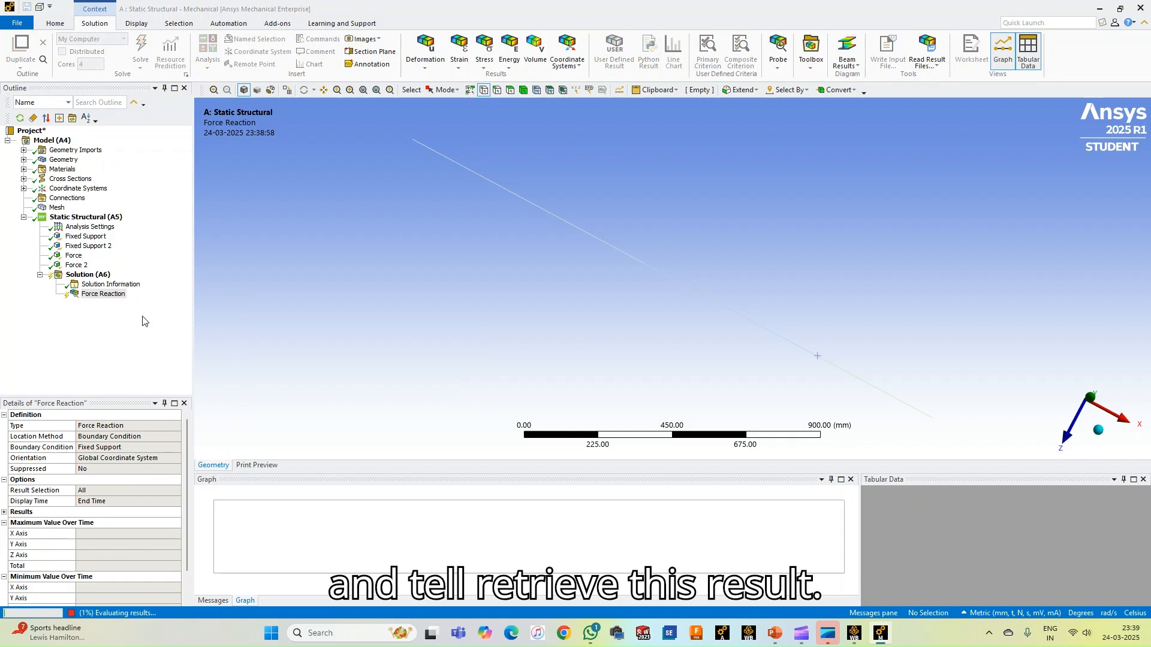
Insert a second force reaction probe under the solution with its boundary condition set to Fixed Support 2, and retrieve its result
left_click_drag(364, 166, 373, 210)
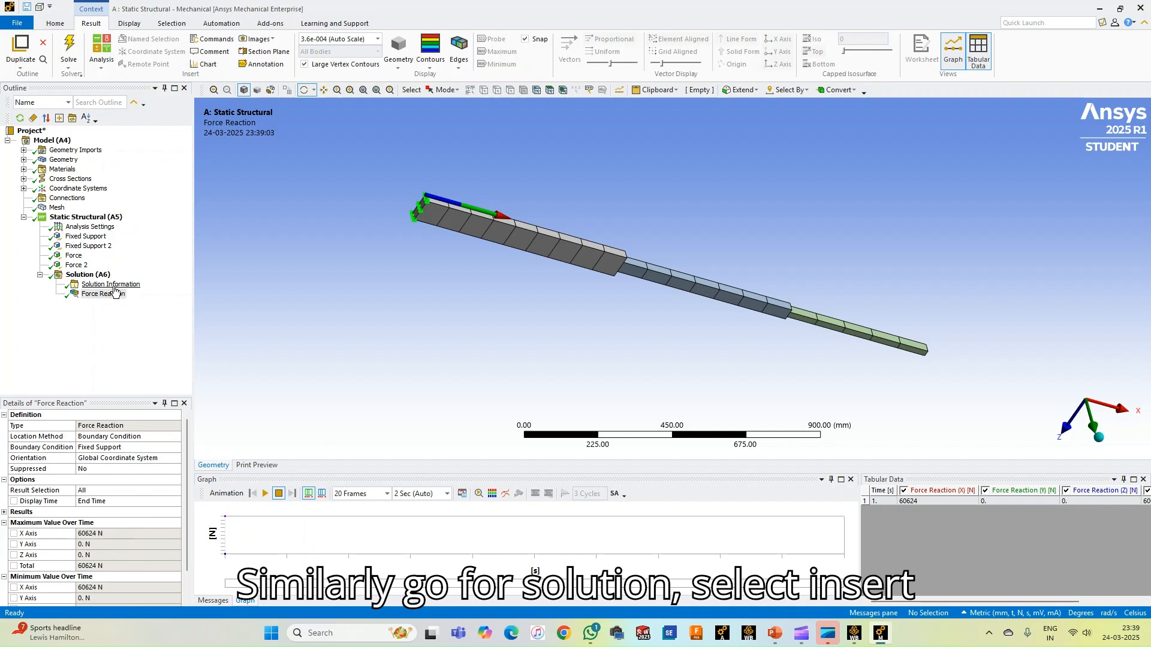
right_click(99, 275)
mouse_move(132, 284)
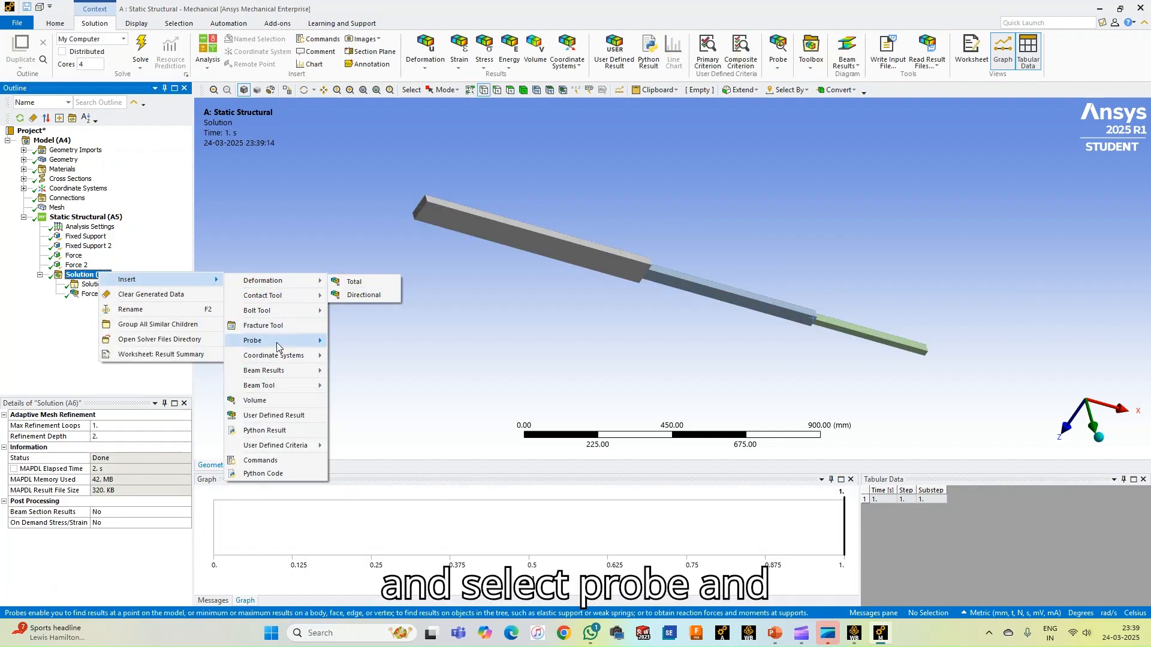
mouse_move(278, 343)
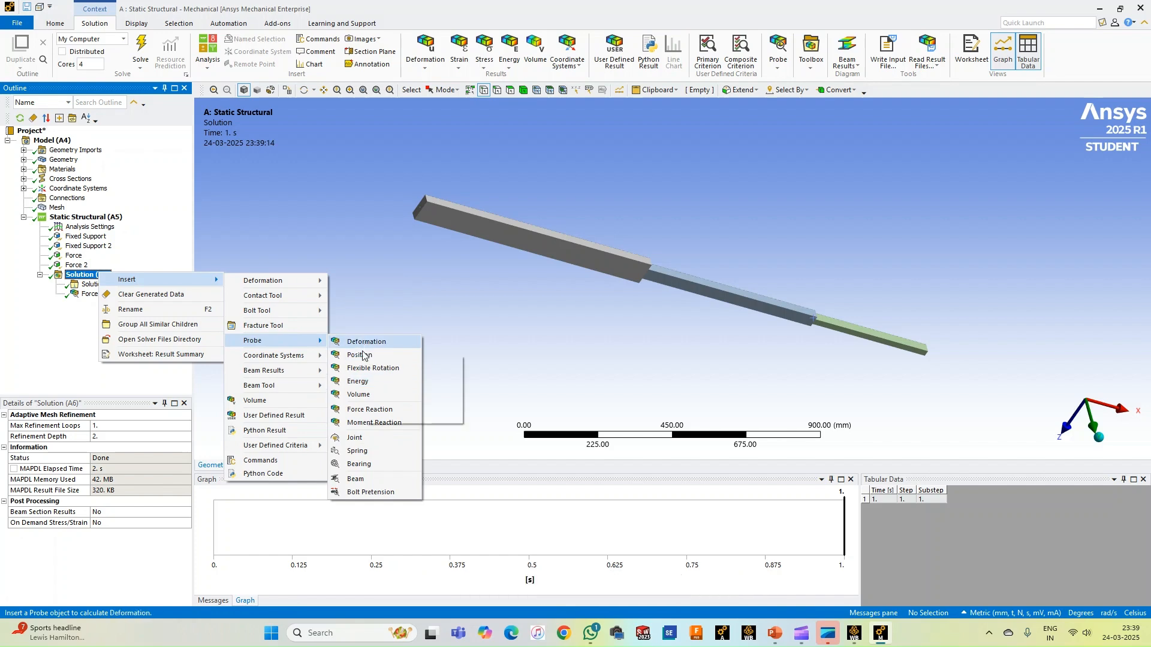
left_click(371, 413)
left_click(119, 447)
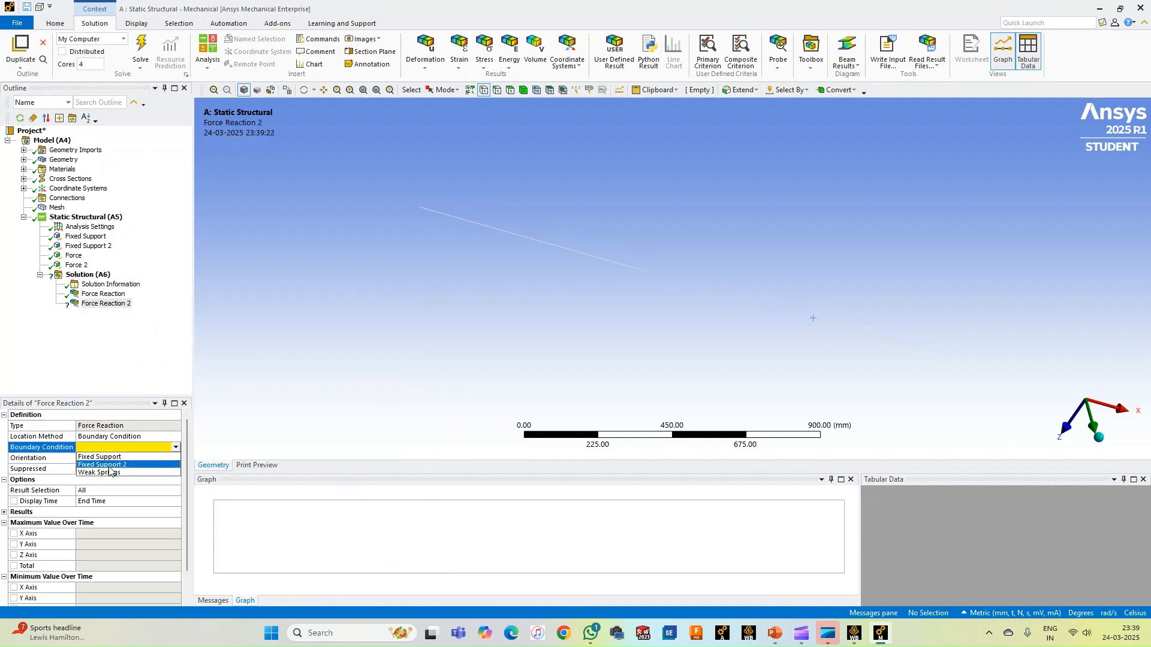
left_click(110, 465)
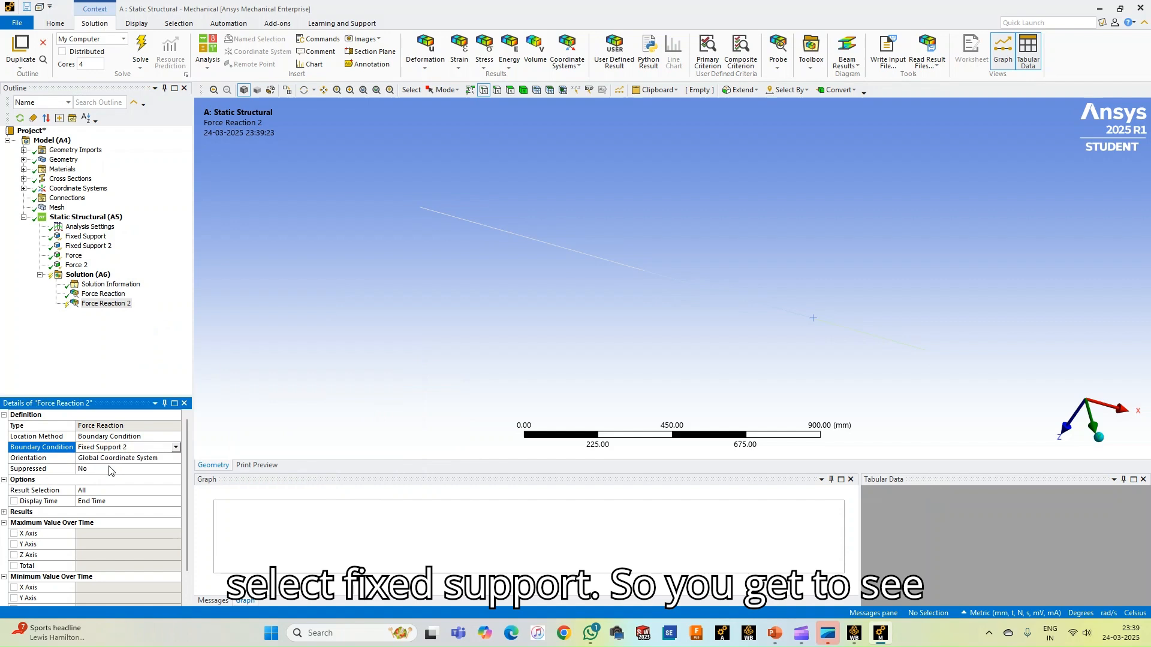
right_click(99, 308)
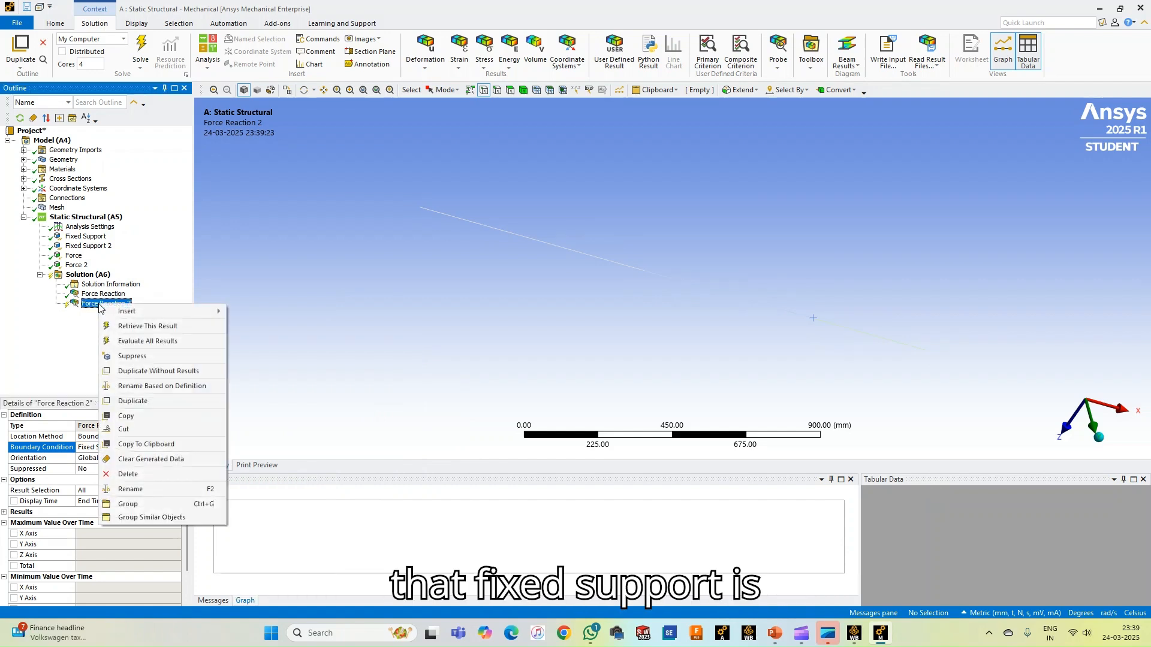
left_click(134, 327)
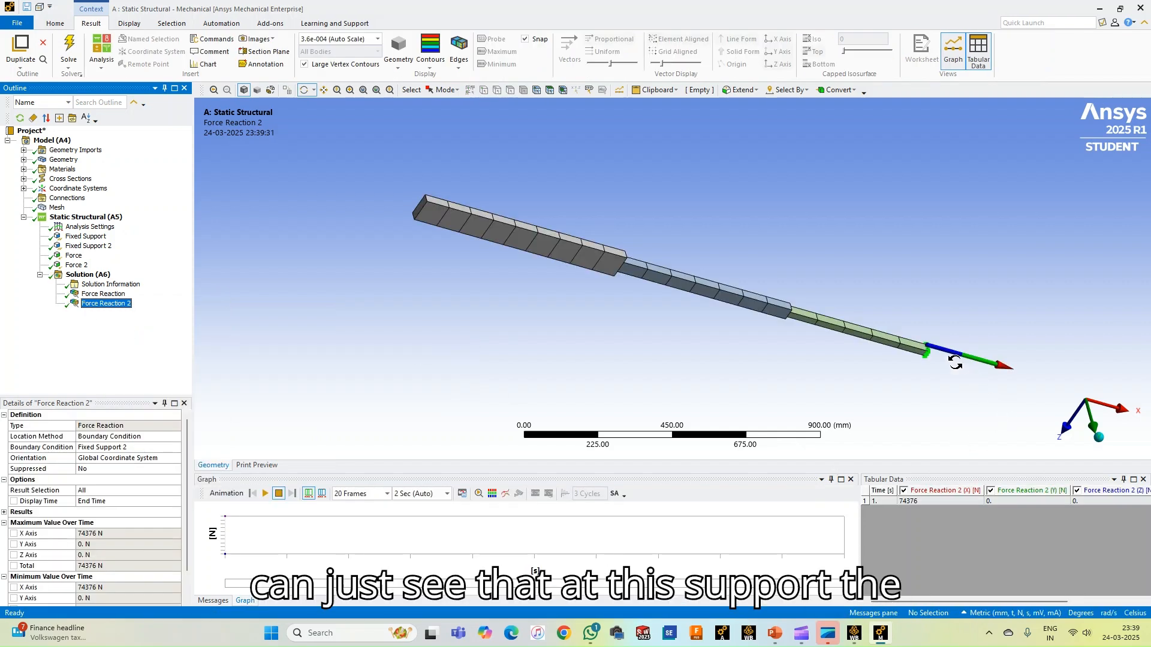
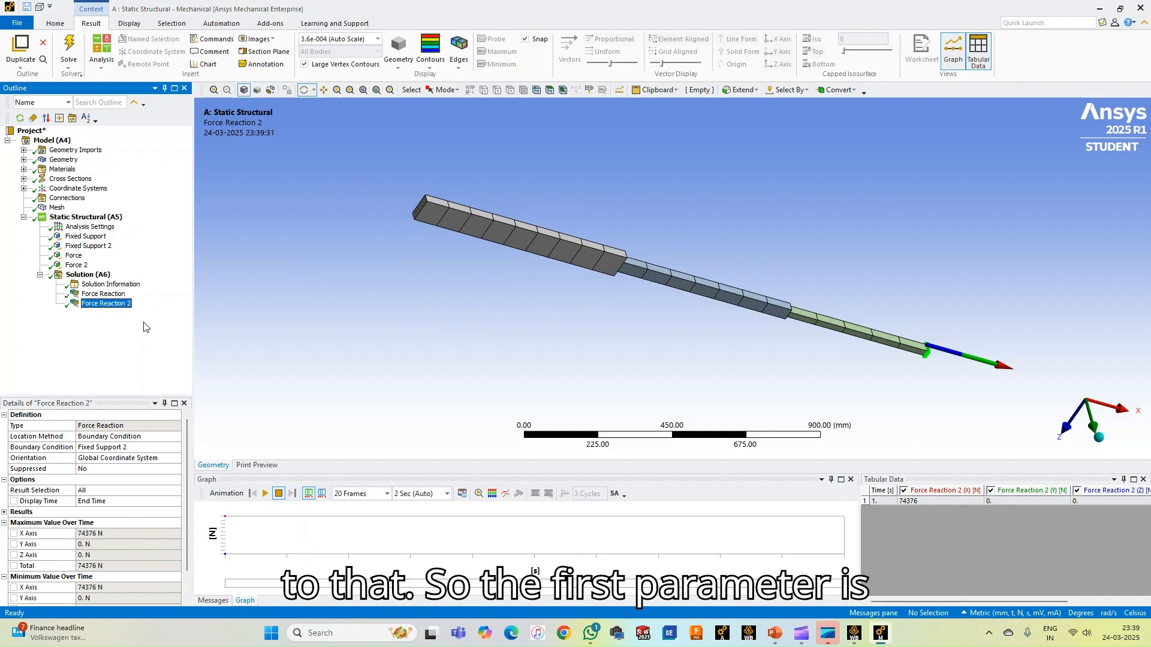
Insert a deformation probe under the solution and try to evaluate its result without scoping any geometry
right_click(98, 278)
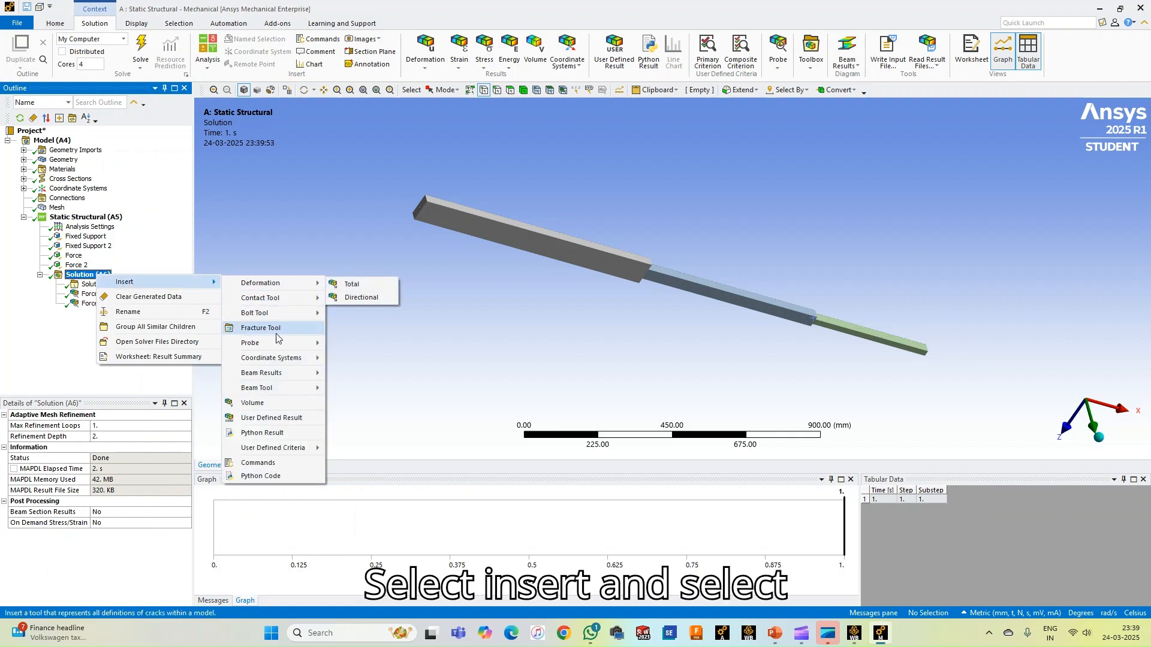
mouse_move(276, 344)
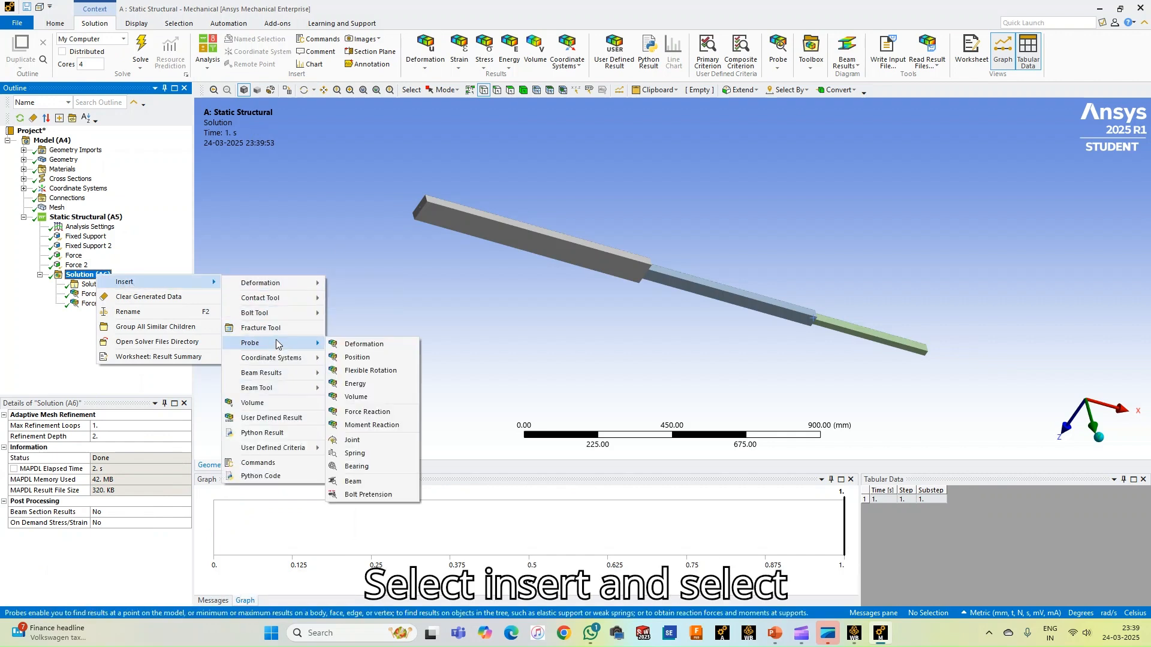
left_click(361, 345)
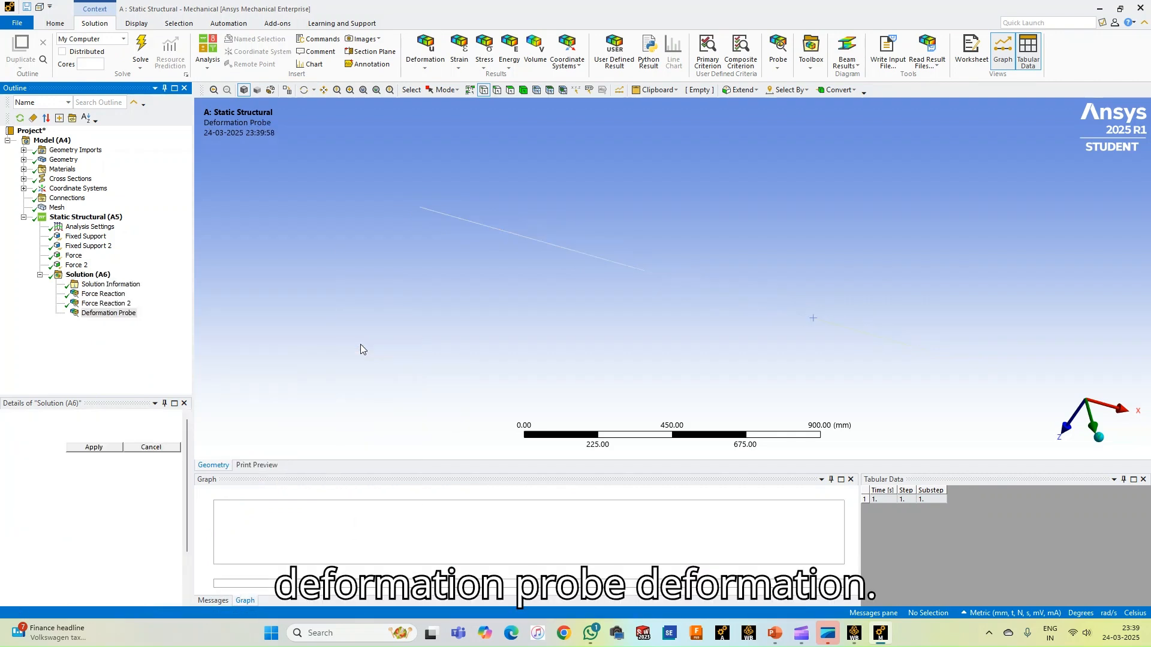
right_click(99, 318)
left_click(127, 326)
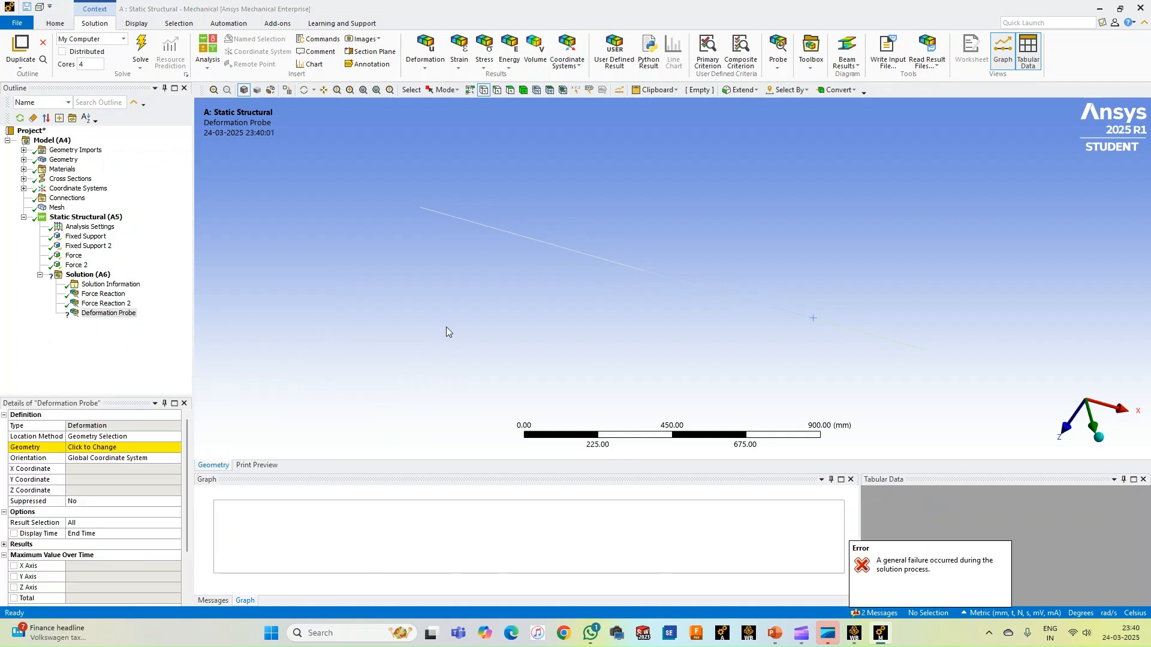
Add a Total Deformation result to the solution and delete the unscoped deformation probe
left_click(424, 62)
left_click(437, 78)
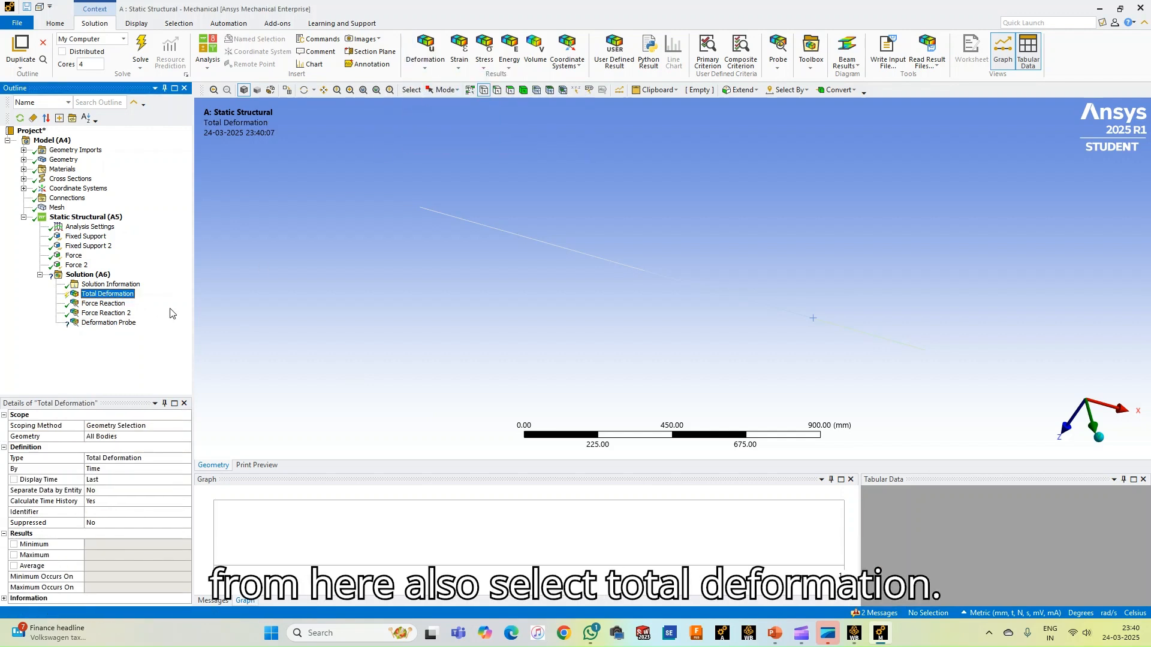
right_click(108, 322)
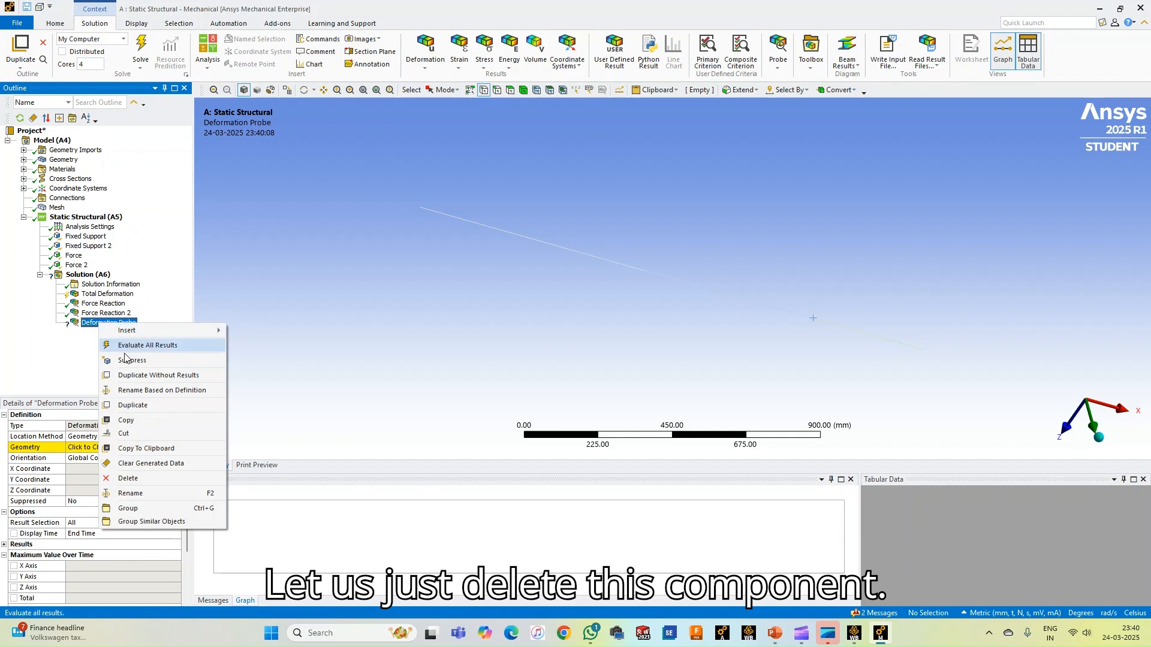
left_click(129, 478)
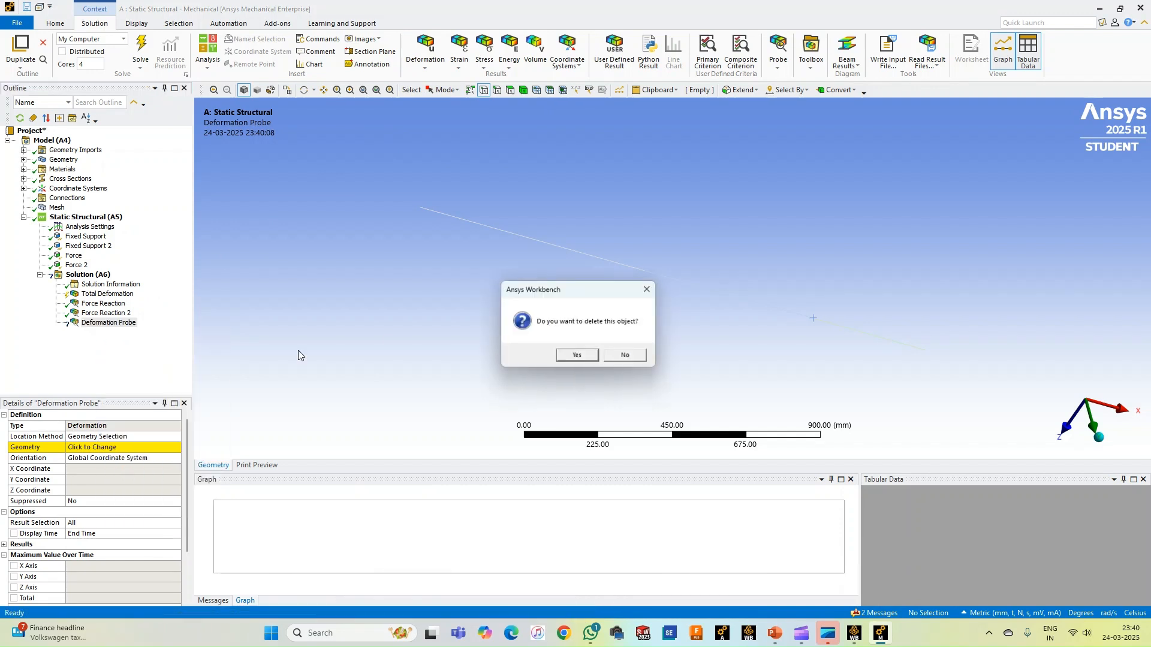
left_click(578, 358)
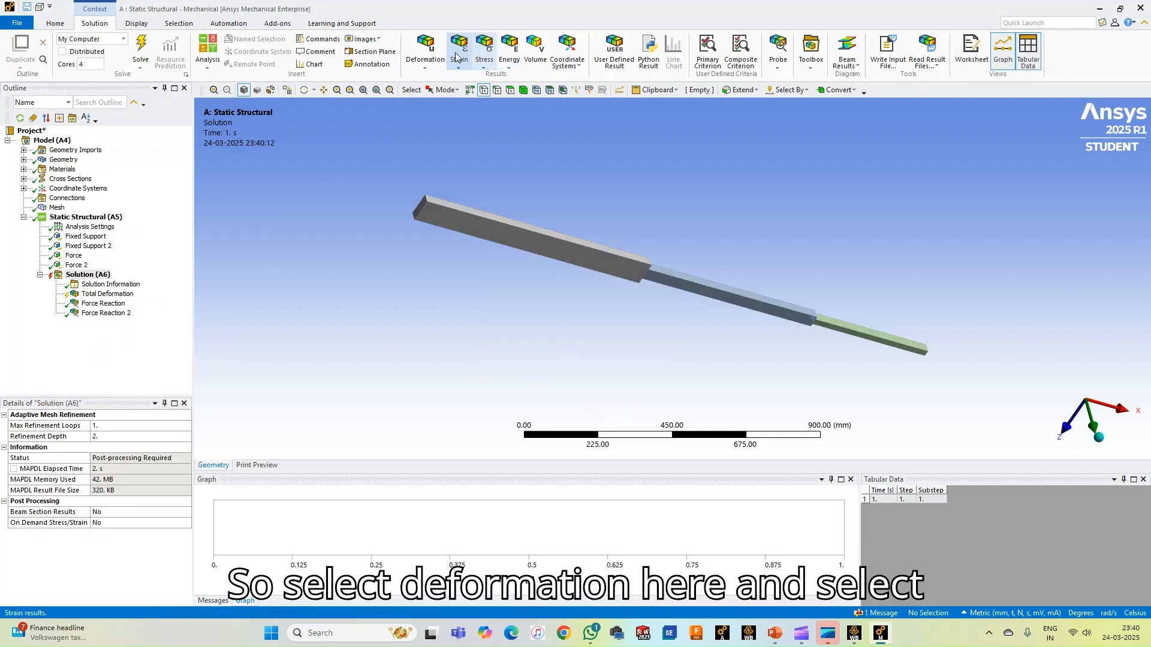
Retrieve the Total Deformation result and inspect its contours on the stepped bar
right_click(98, 295)
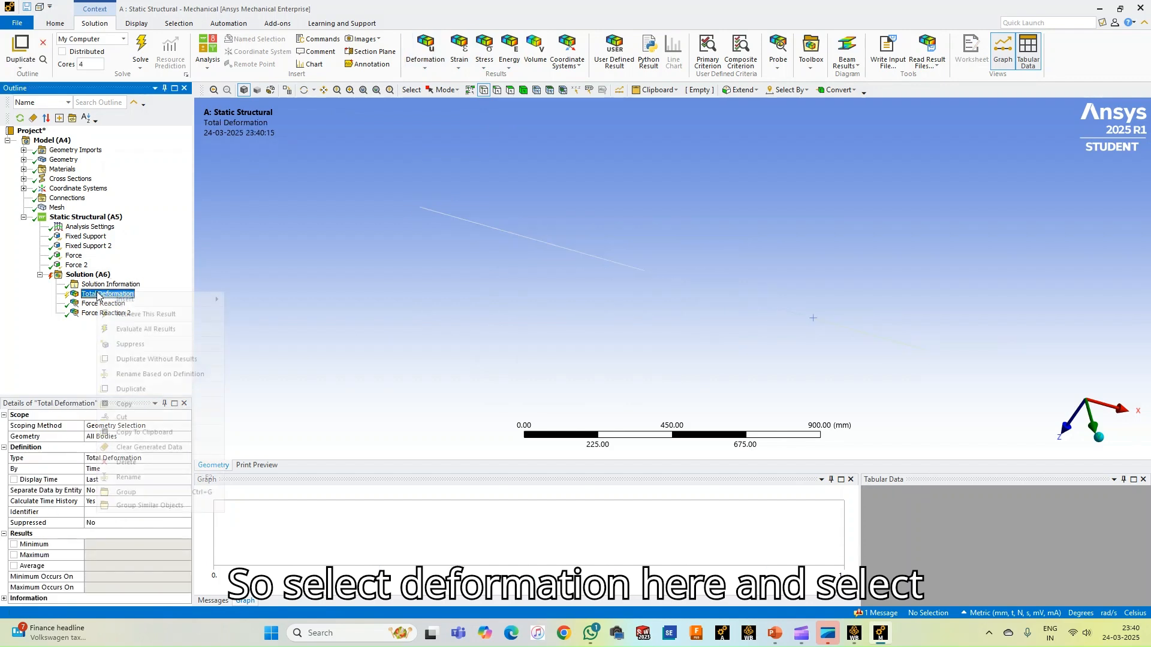
left_click(129, 315)
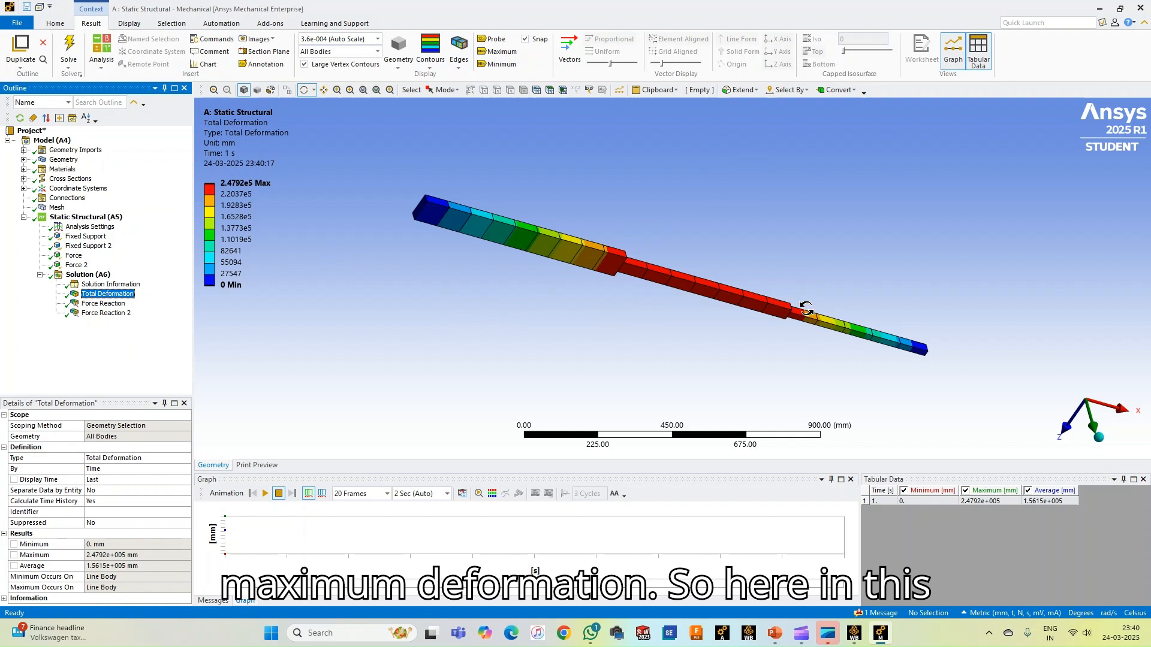
left_click_drag(464, 309, 461, 167)
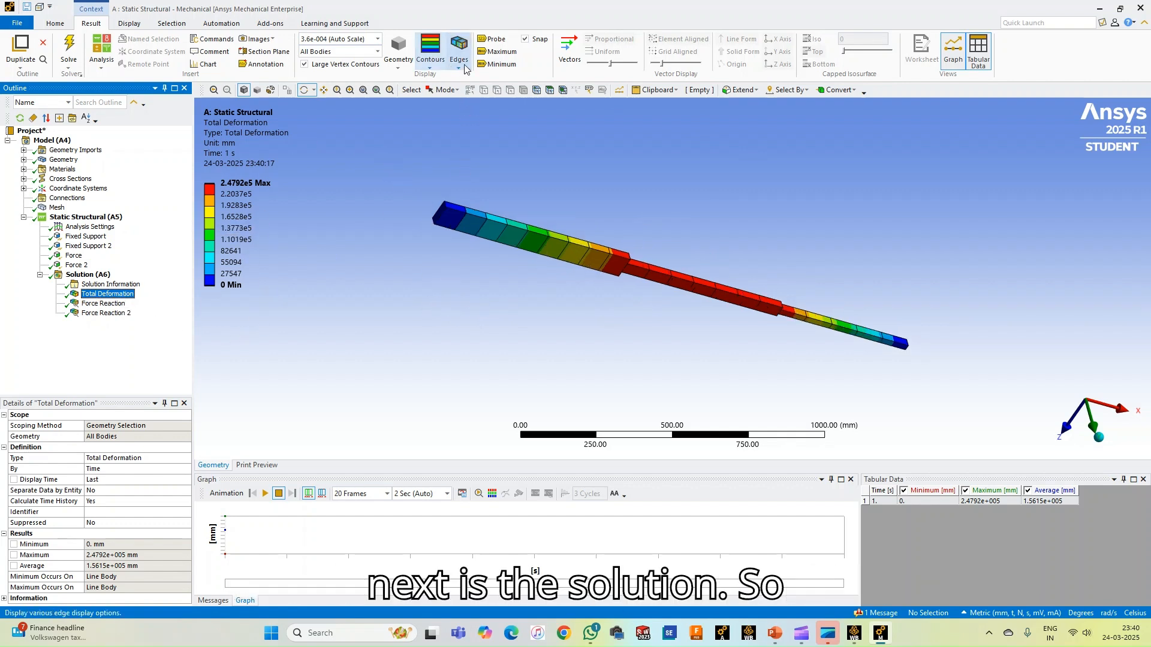
Insert a Beam Tool under the solution for the bar's stresses and evaluate all its results
left_click(100, 277)
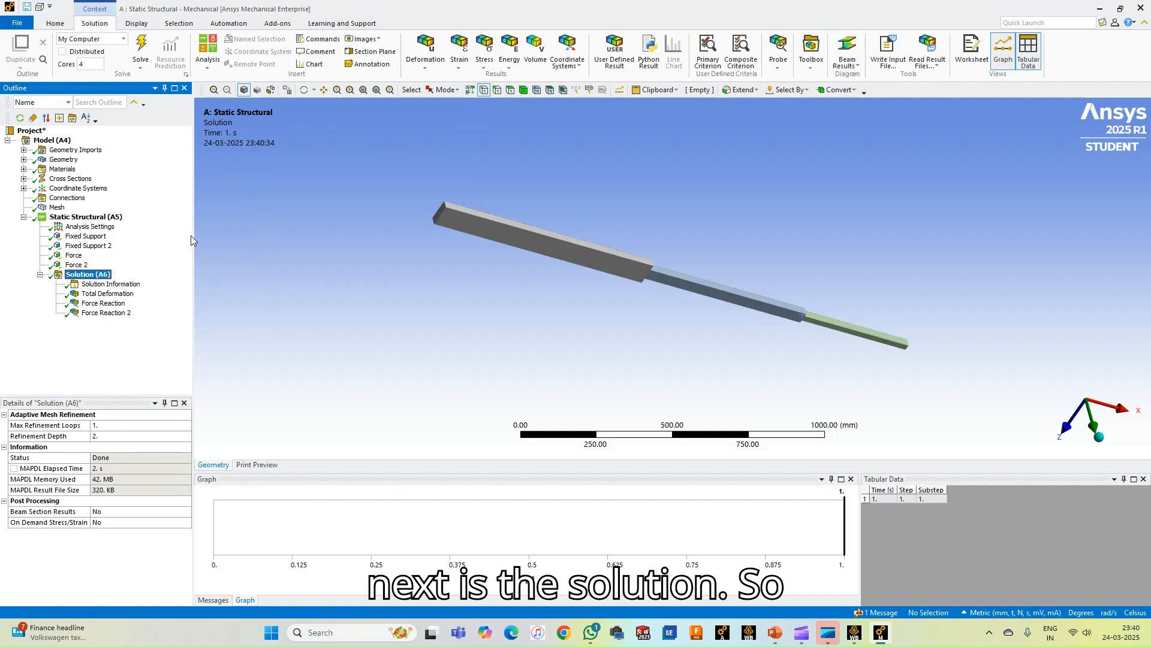
left_click(484, 60)
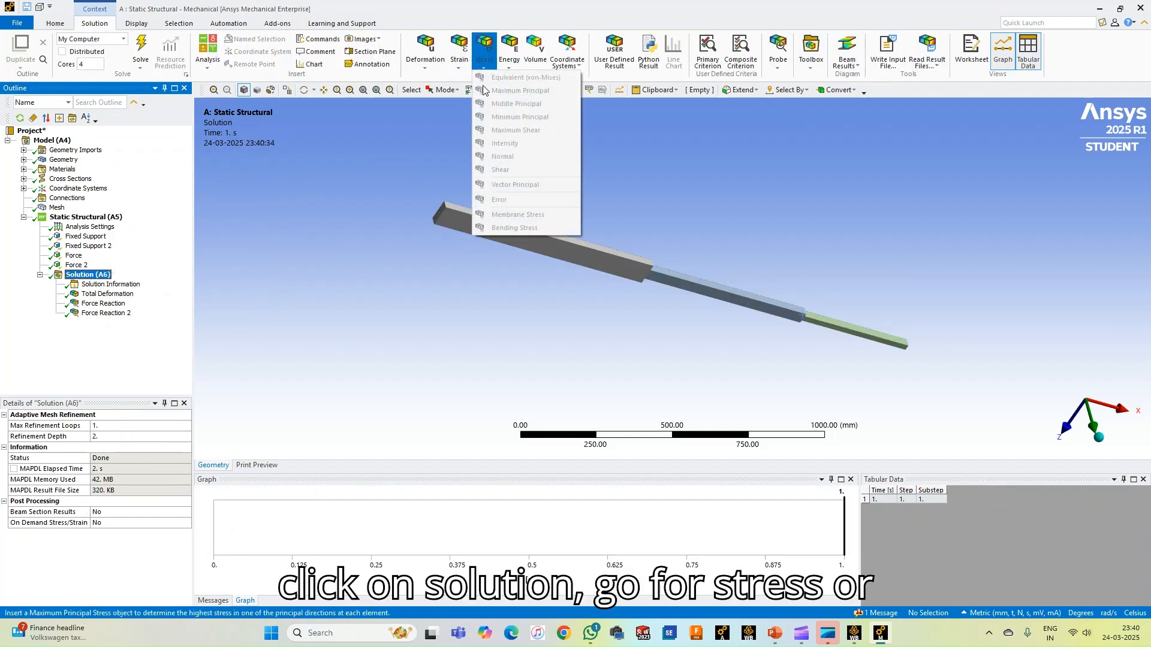
left_click(99, 277)
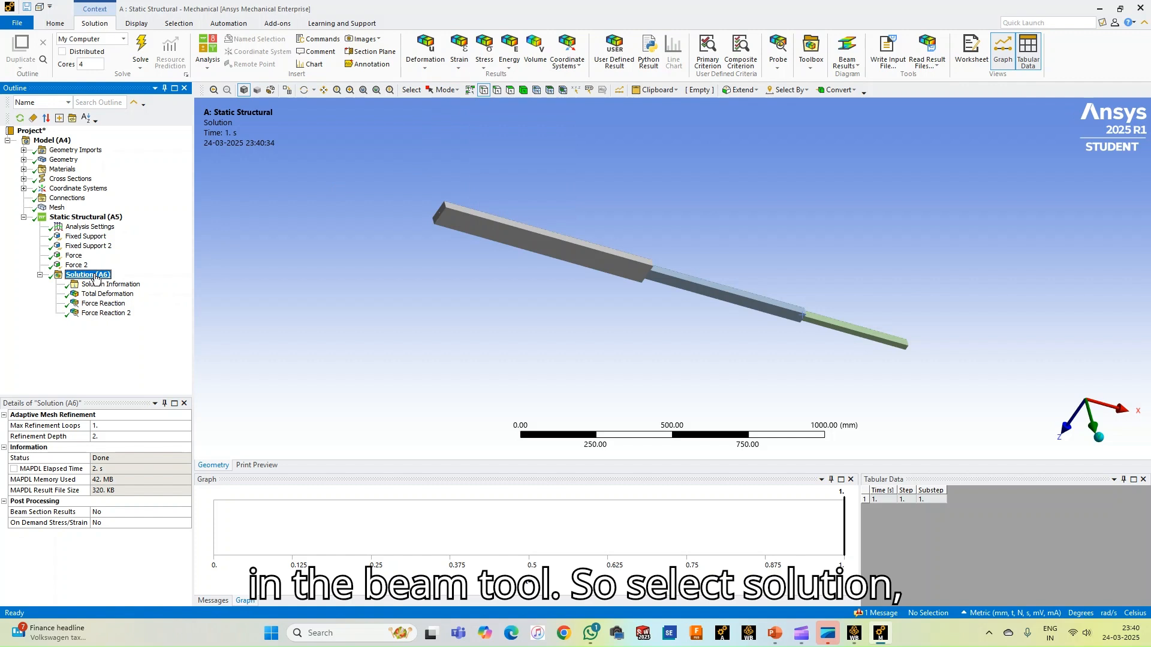
right_click(94, 277)
mouse_move(138, 281)
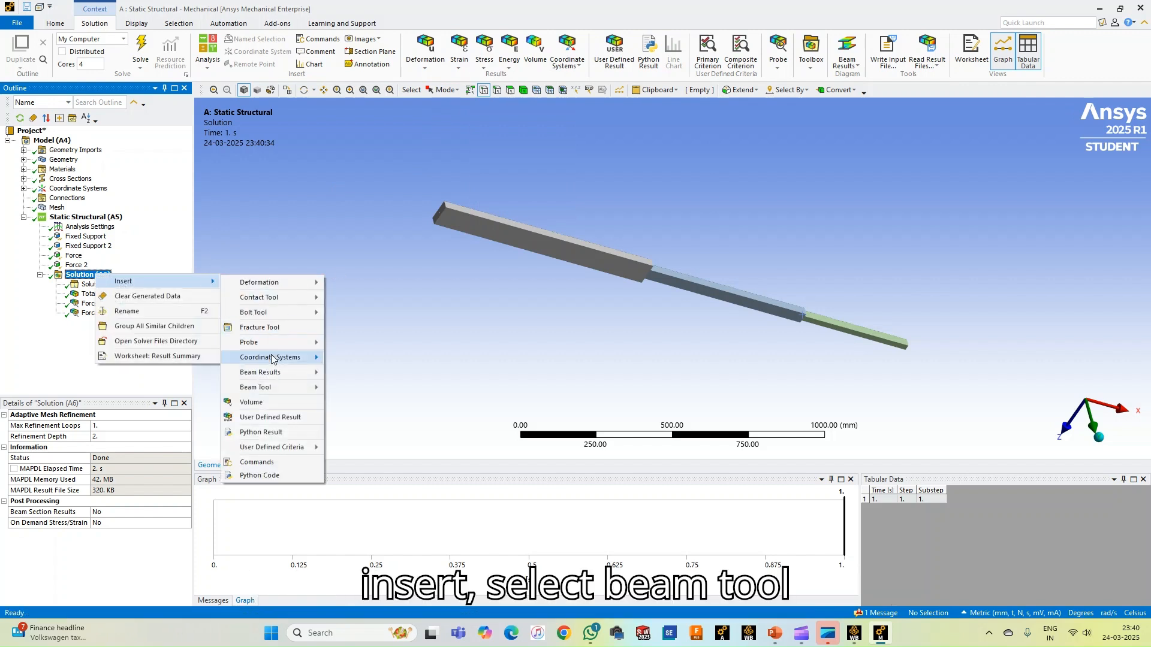
mouse_move(263, 387)
left_click(357, 389)
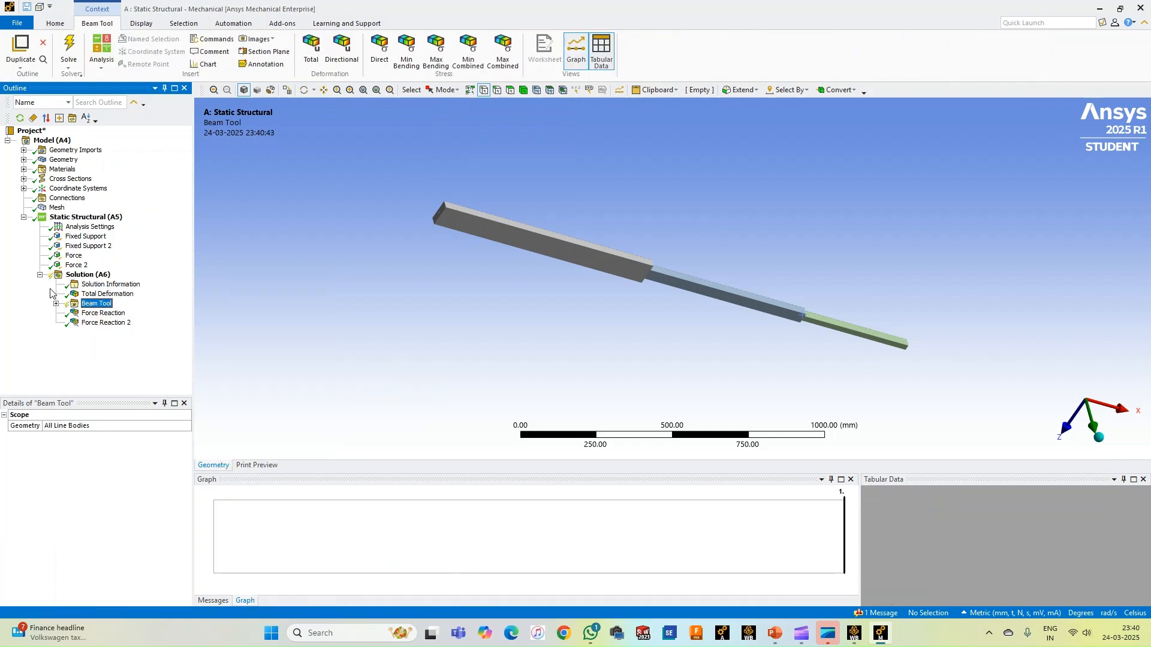
right_click(88, 307)
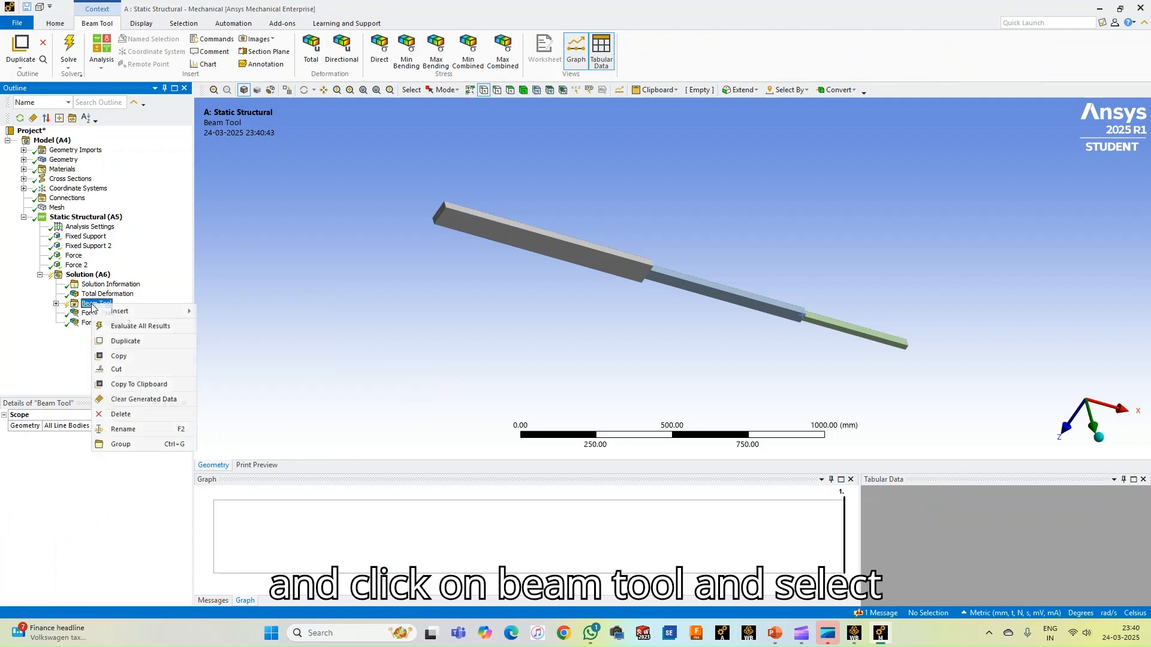
left_click(121, 327)
Display the Beam Tool's Direct Stress result and examine the stress distribution along the three bar segments
left_click(56, 305)
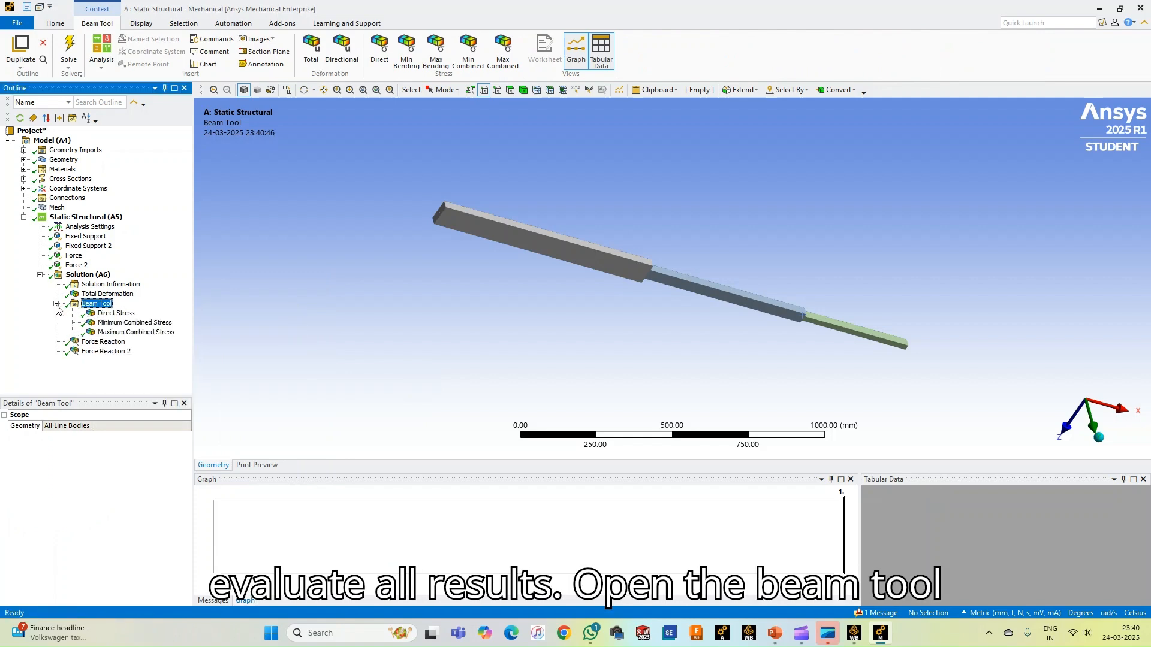
left_click(116, 313)
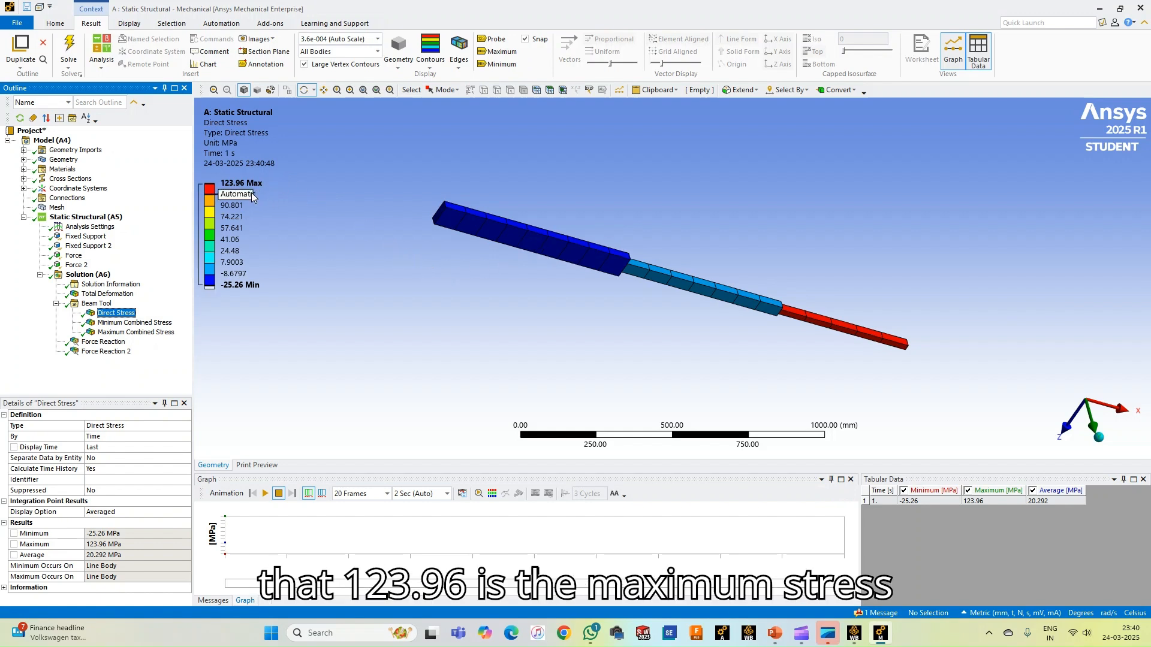
left_click_drag(617, 305, 630, 259)
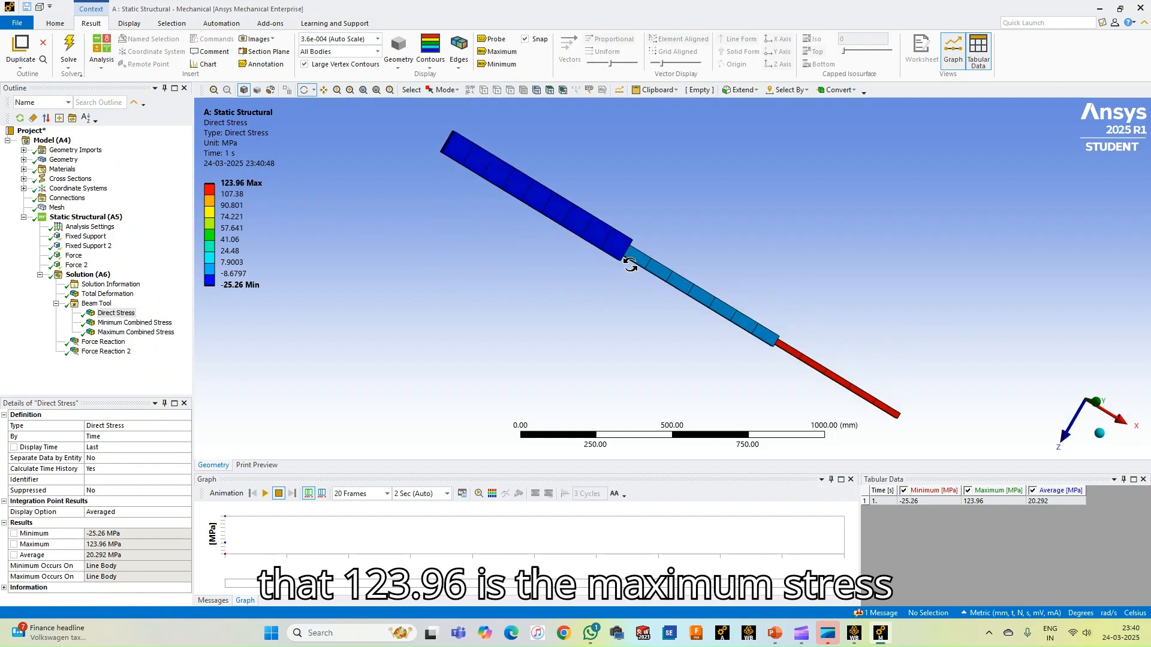
left_click_drag(829, 300, 1011, 313)
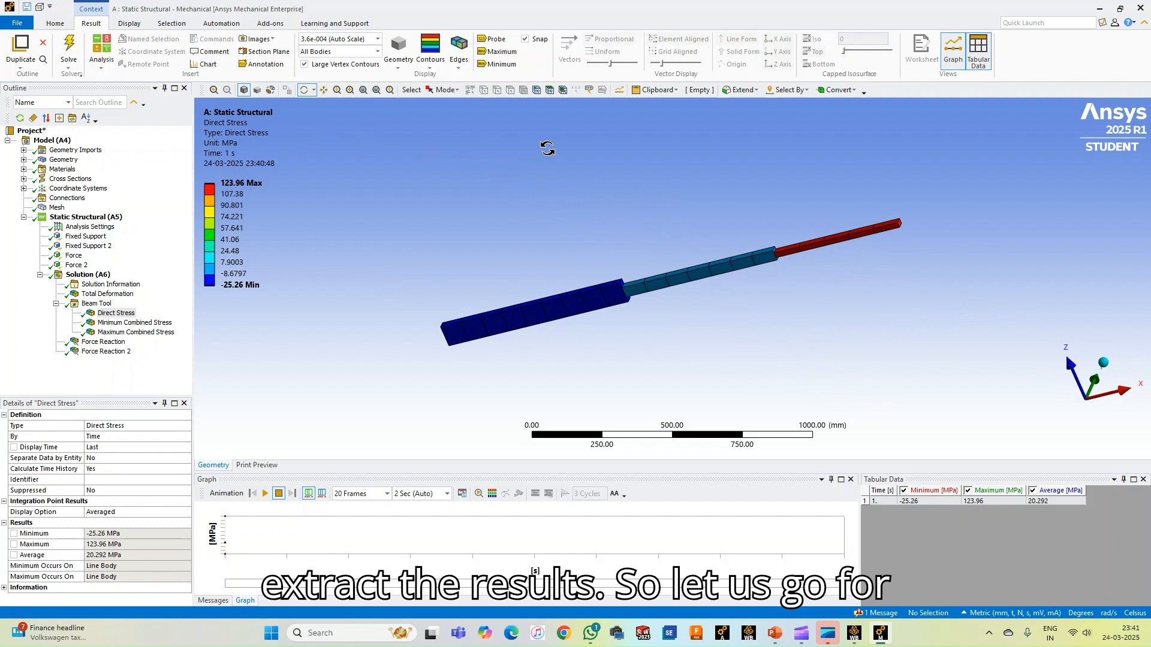
Open a print preview of the Direct Stress result and check the available image export options
left_click(54, 24)
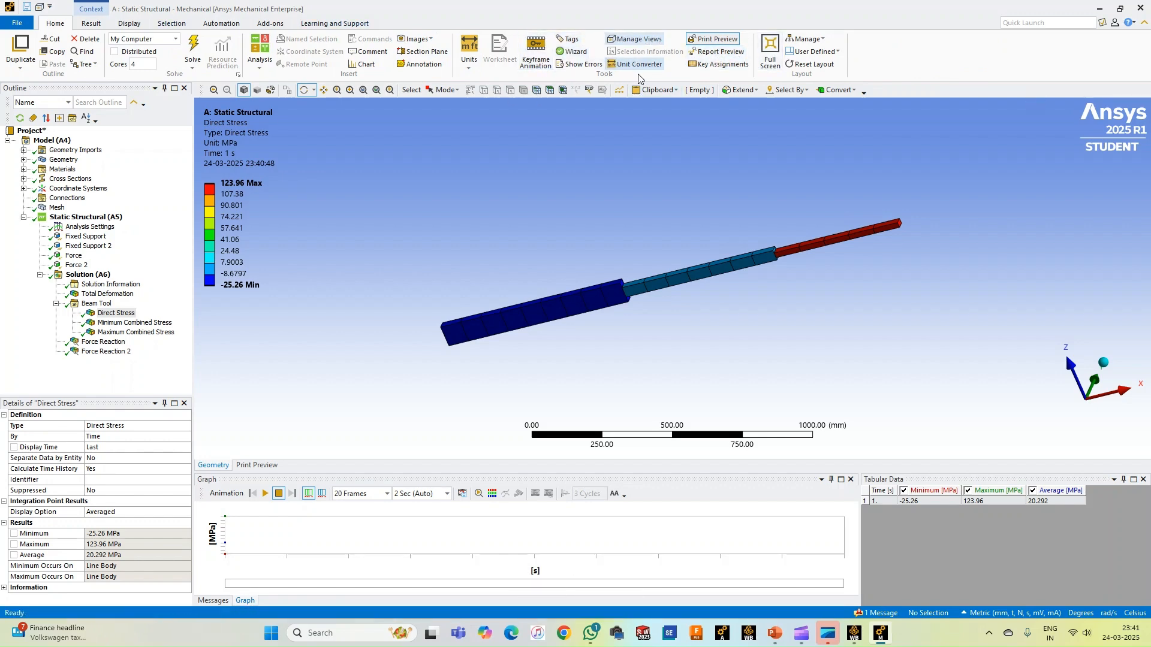
left_click(719, 43)
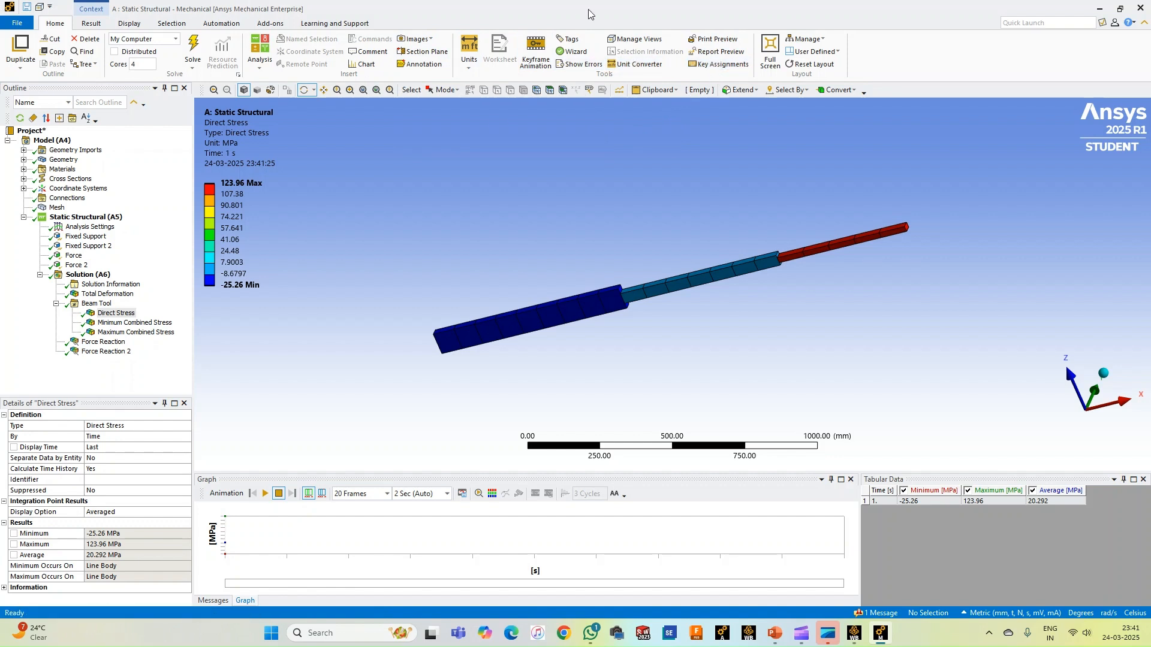
left_click(800, 91)
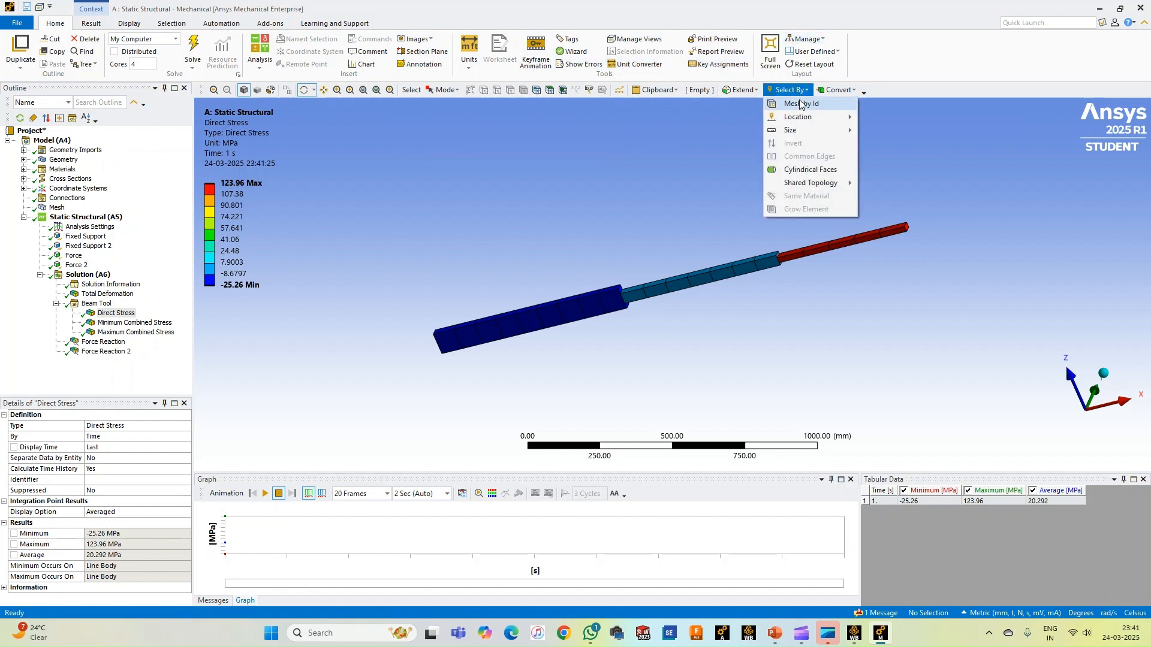
left_click(584, 167)
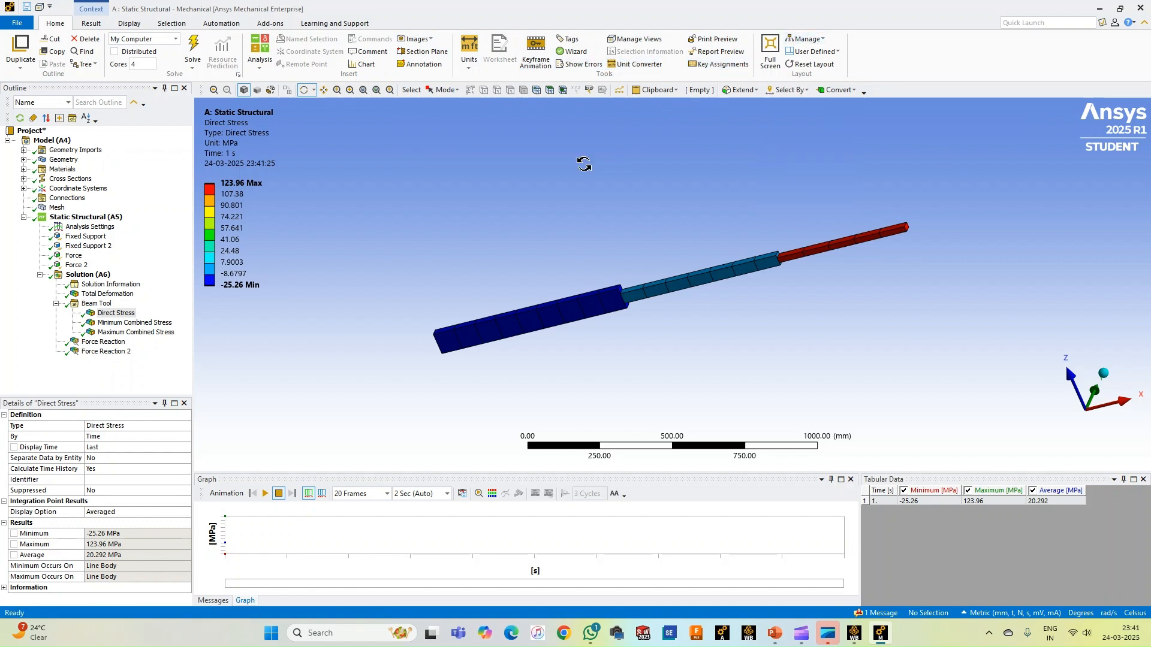
left_click(423, 44)
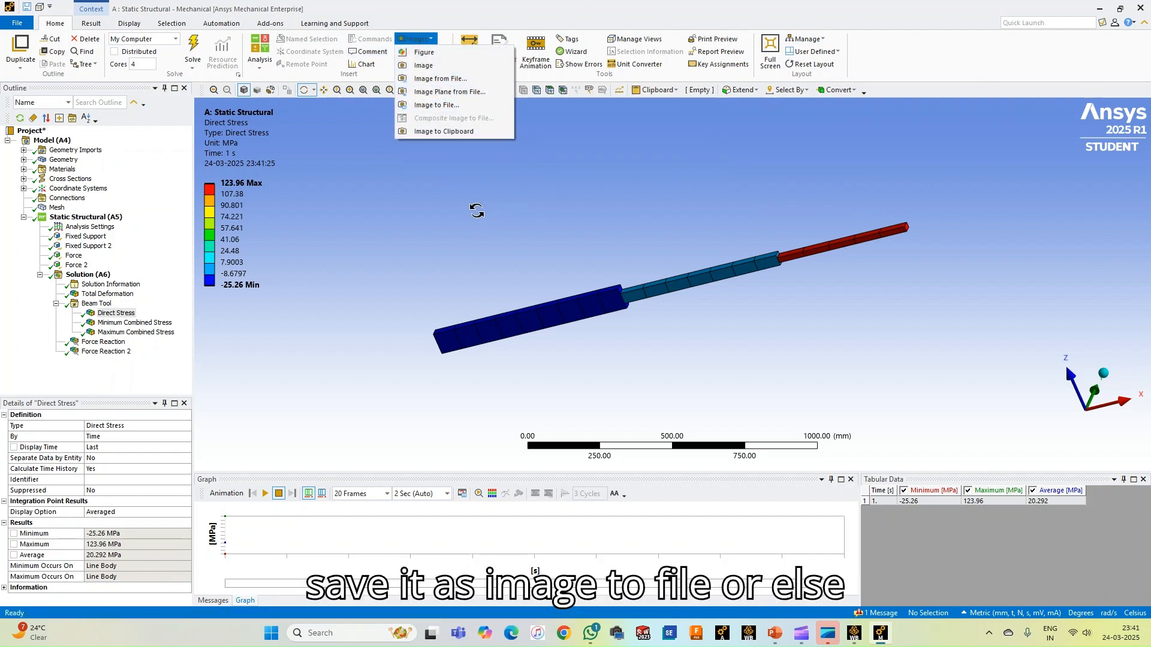
left_click(475, 210)
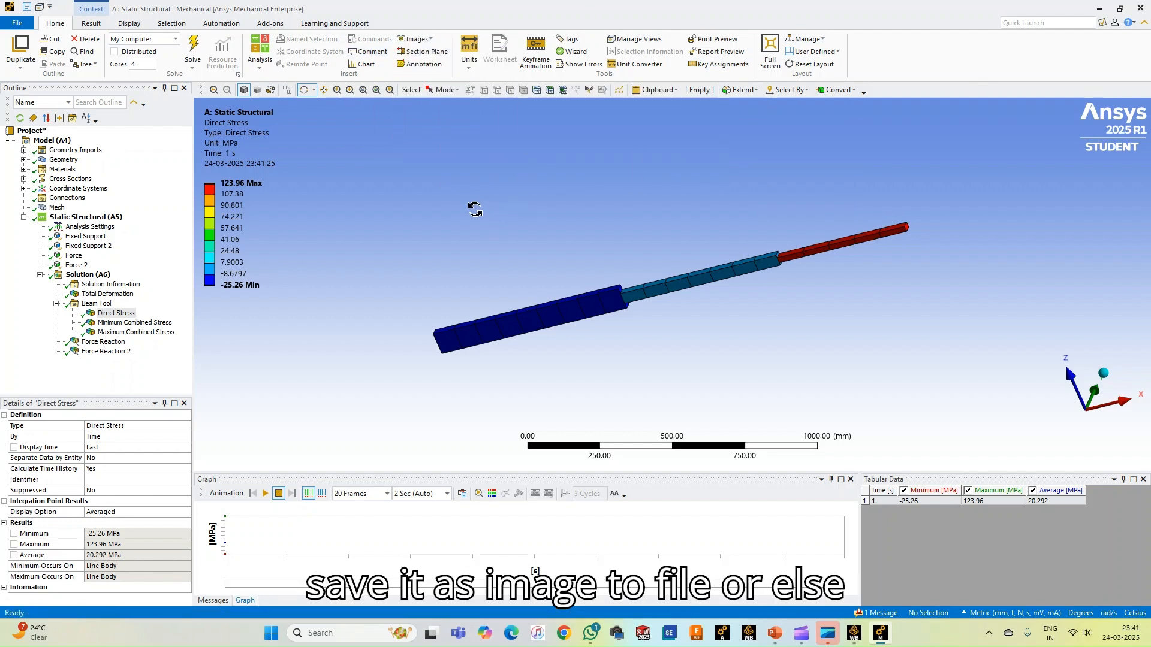
Generate the Report Preview of the simulation and review its contents, geometry, materials, mesh and analysis settings tables
left_click(730, 53)
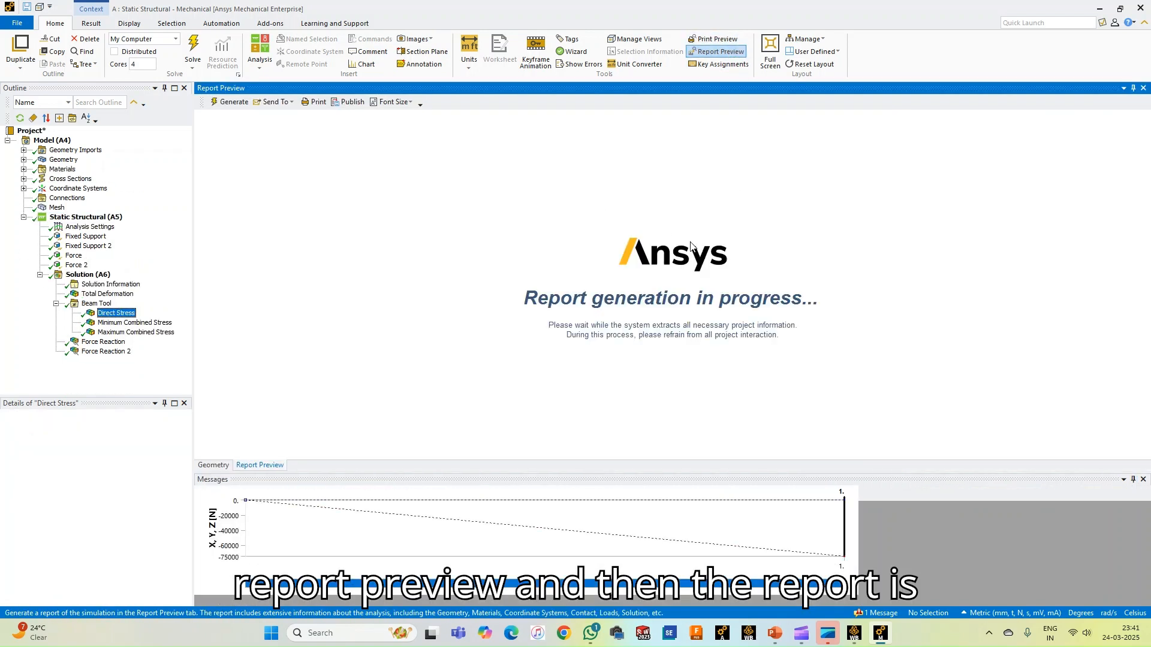
scroll(617, 321, "down", 4)
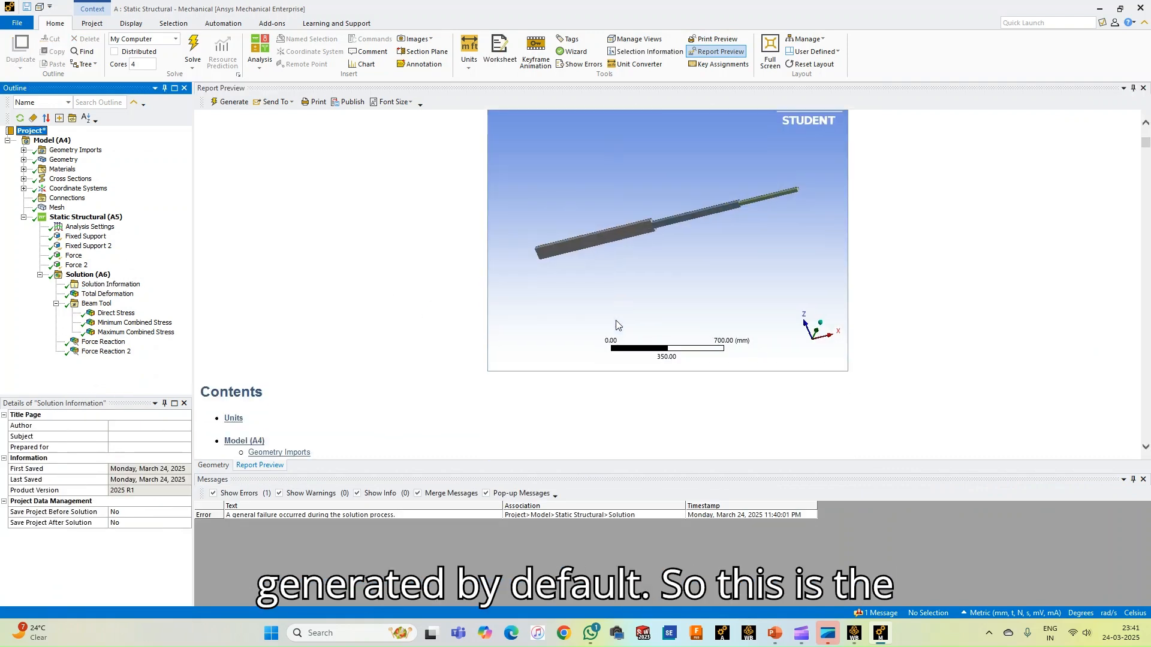
scroll(617, 320, "up", 2)
scroll(616, 325, "down", 10)
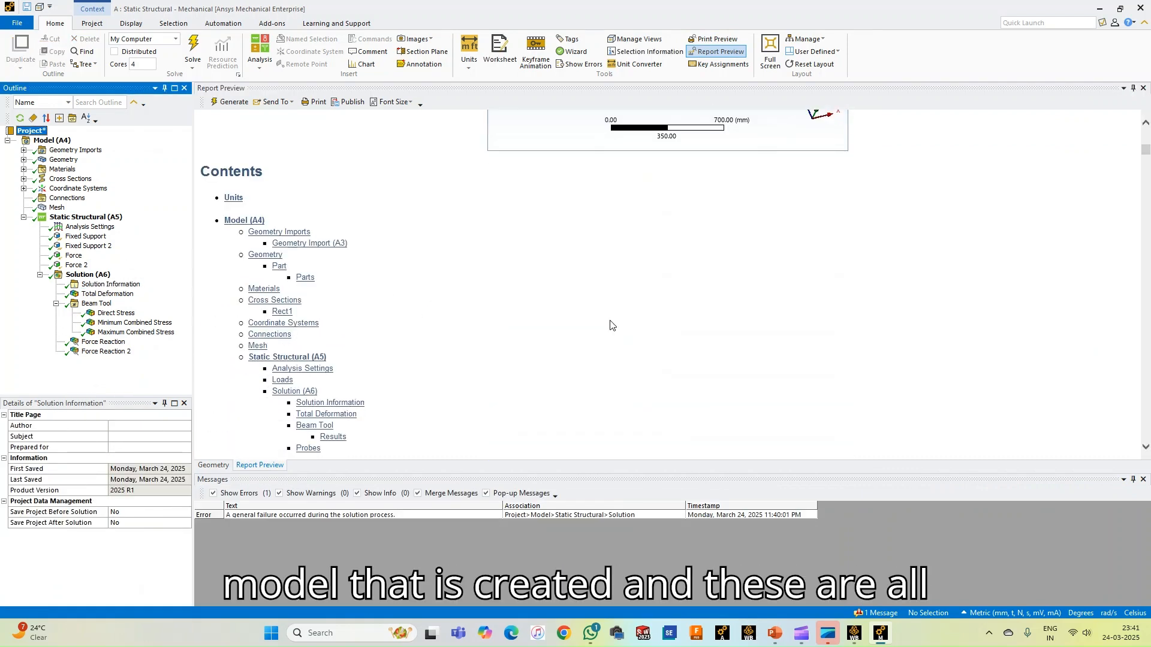
scroll(610, 325, "down", 5)
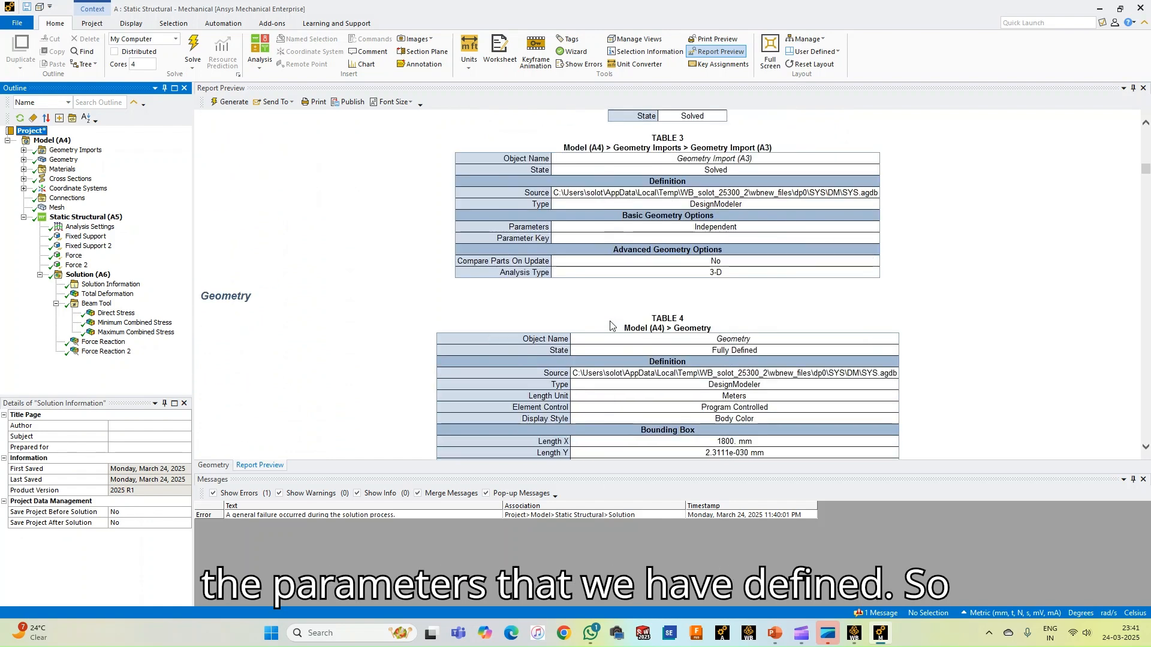
scroll(607, 319, "down", 10)
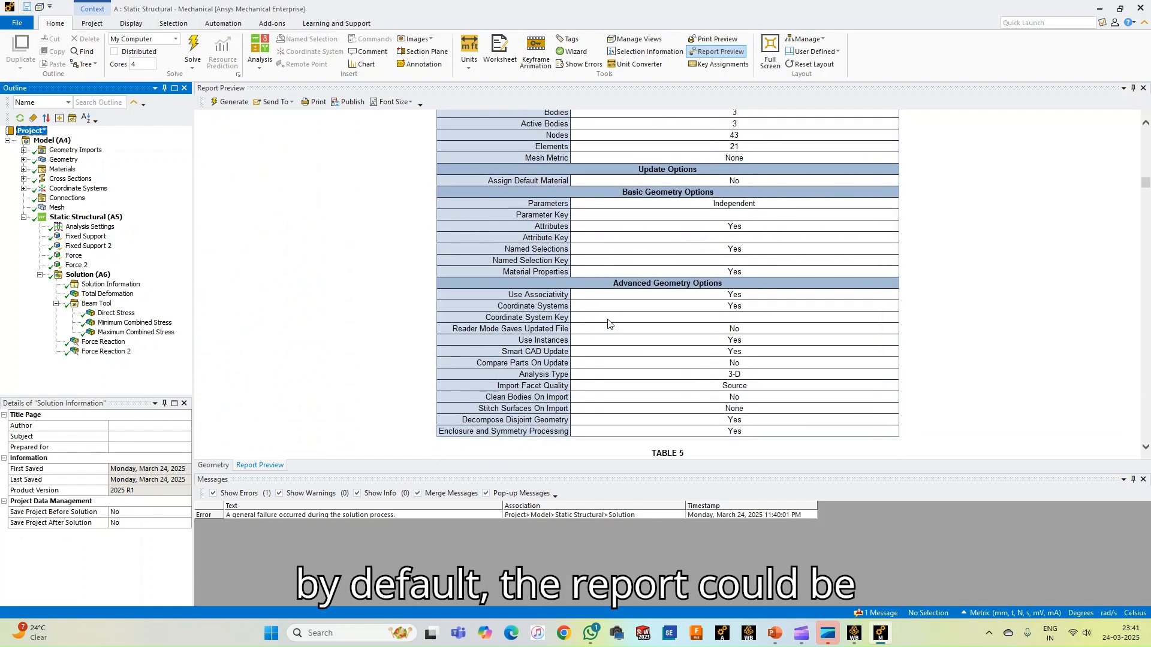
scroll(606, 319, "down", 15)
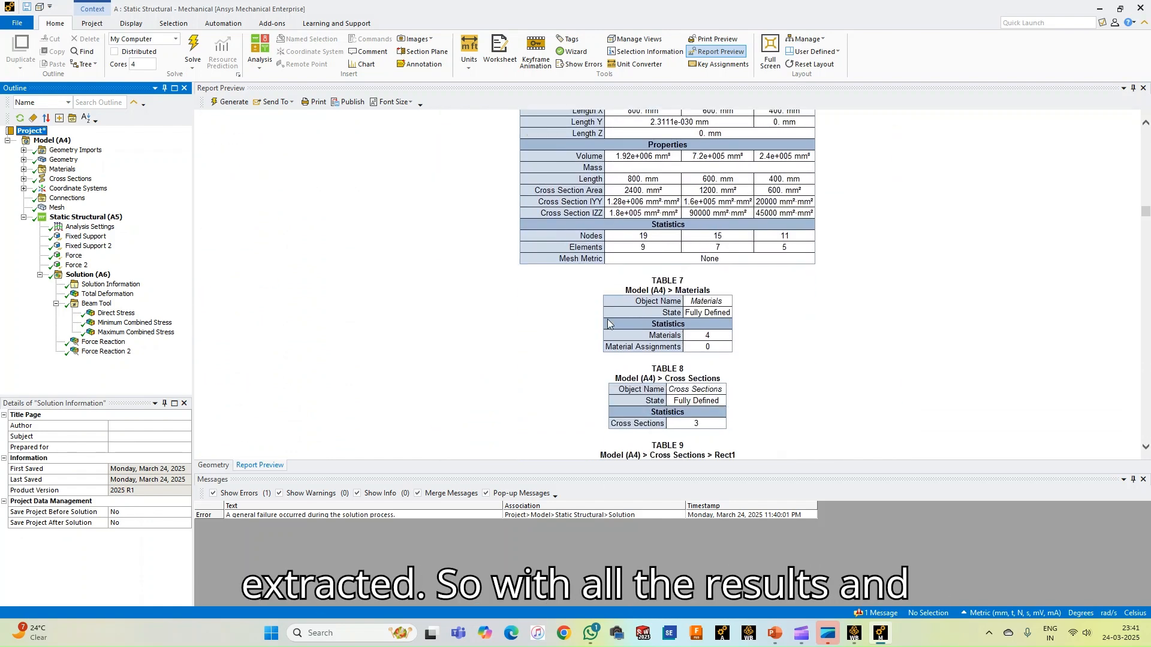
scroll(607, 324, "down", 15)
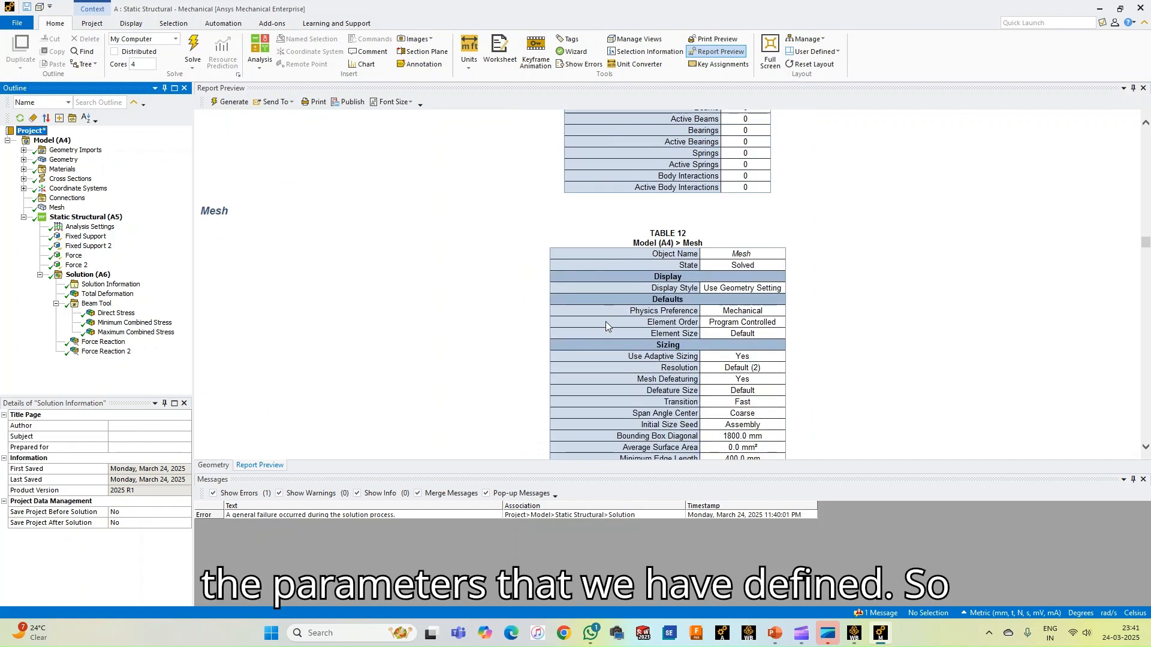
scroll(605, 327, "down", 15)
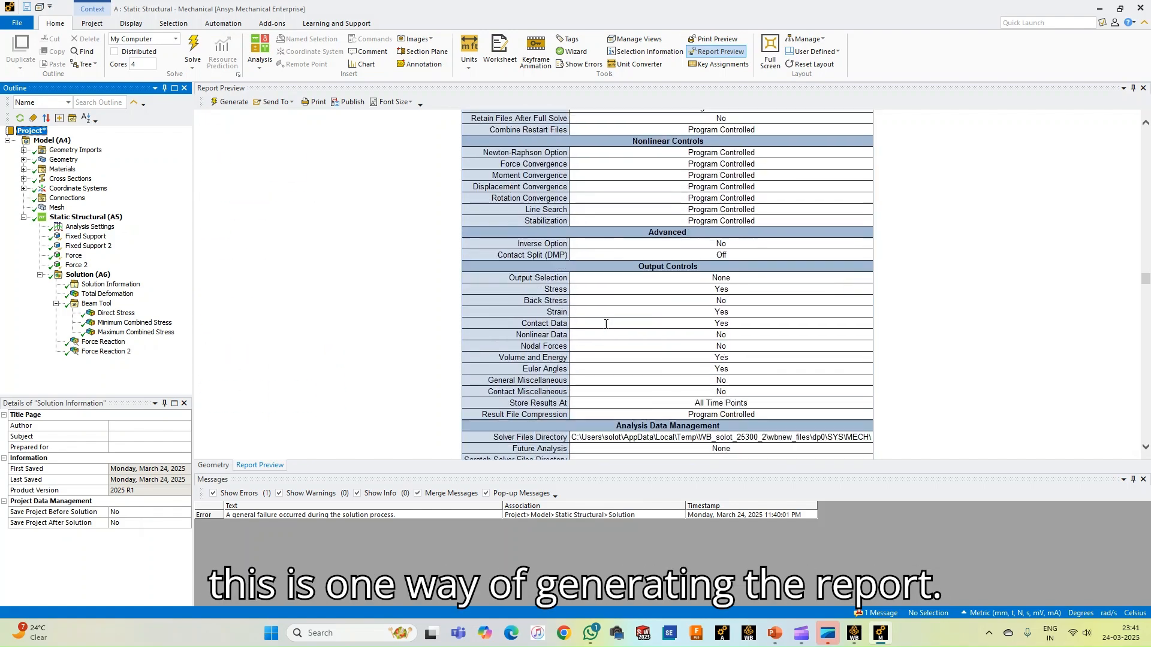
Review the rest of the report, covering output controls, loads, solution results, reaction forces and the data of the three materials
scroll(605, 328, "down", 15)
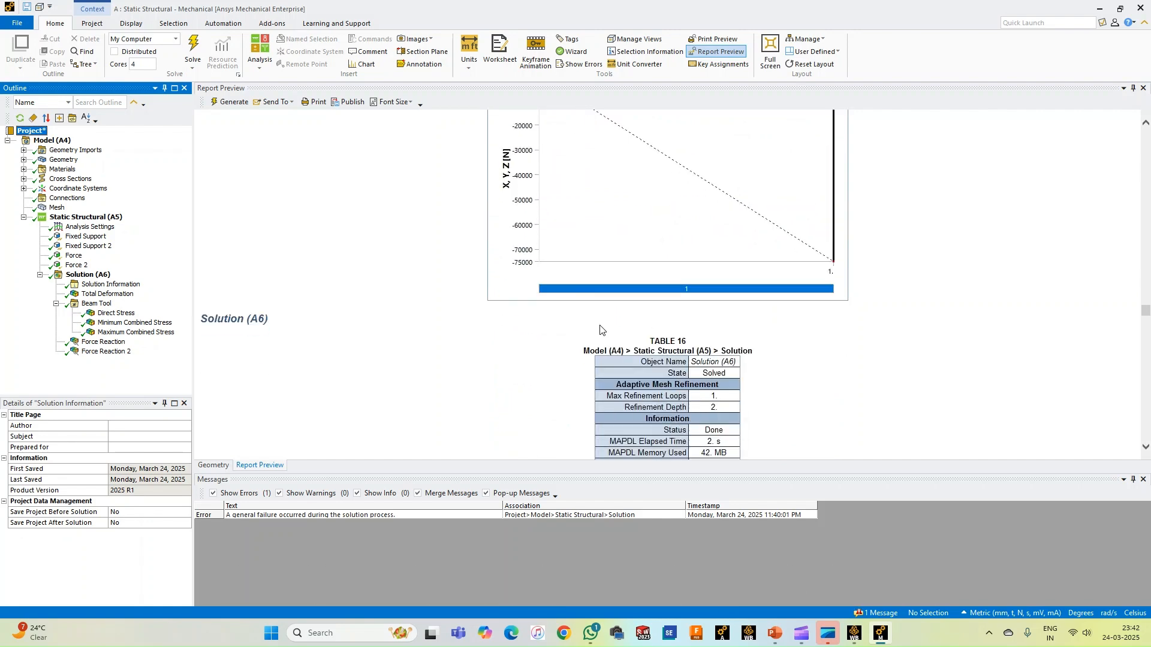
scroll(600, 329, "down", 15)
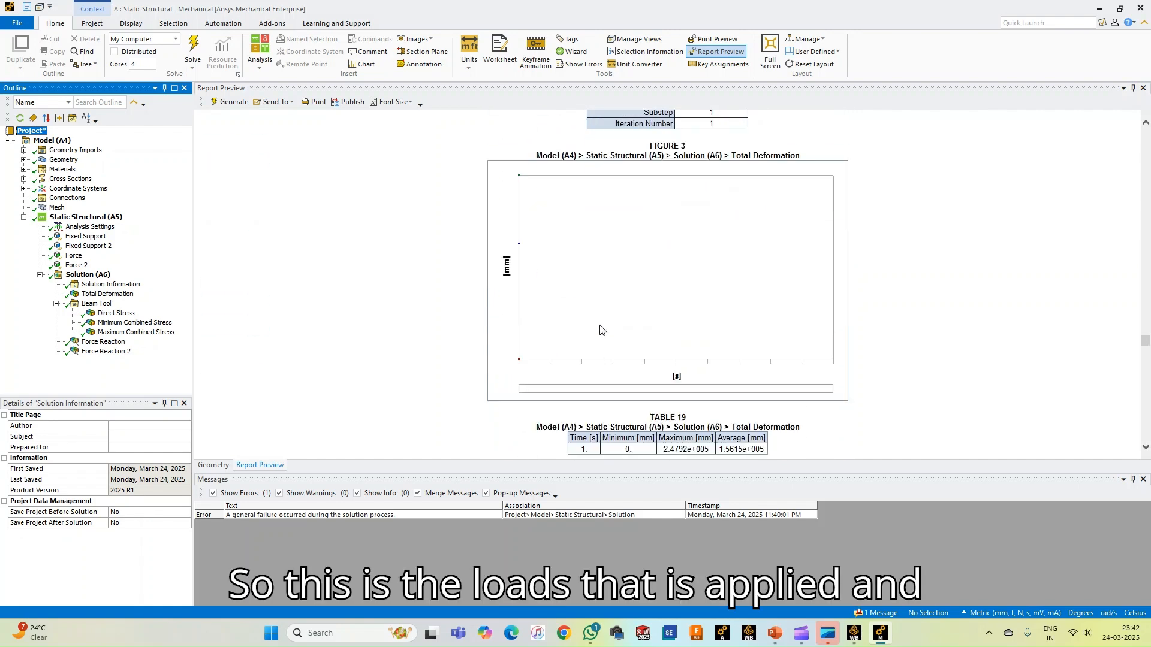
scroll(600, 329, "down", 15)
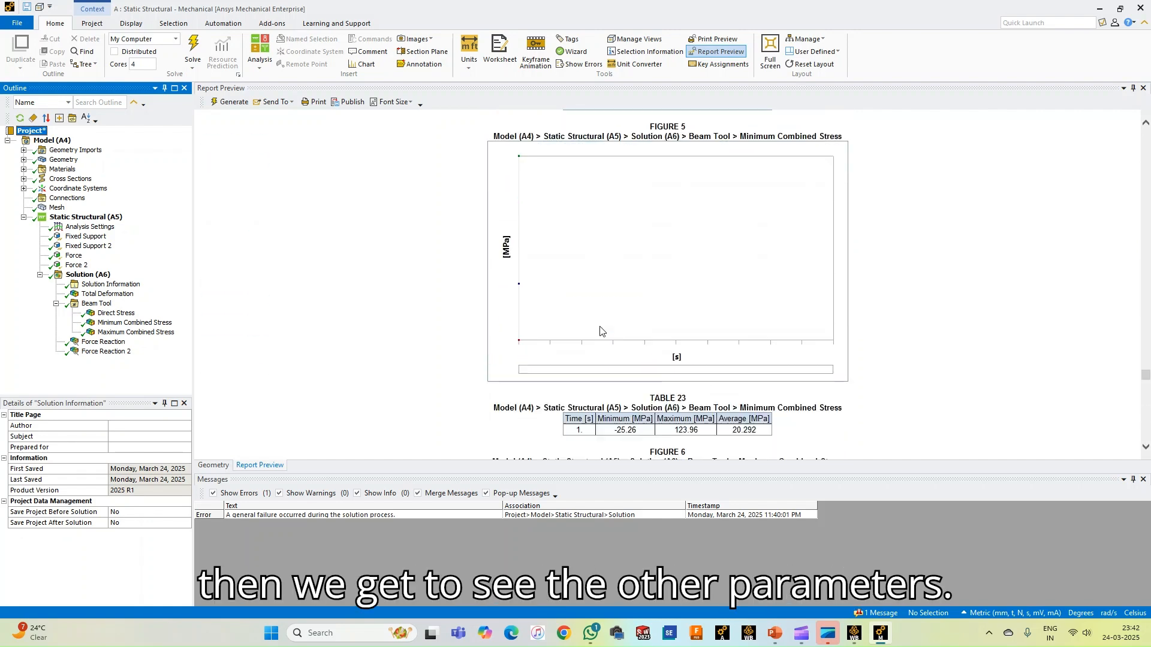
scroll(597, 332, "down", 15)
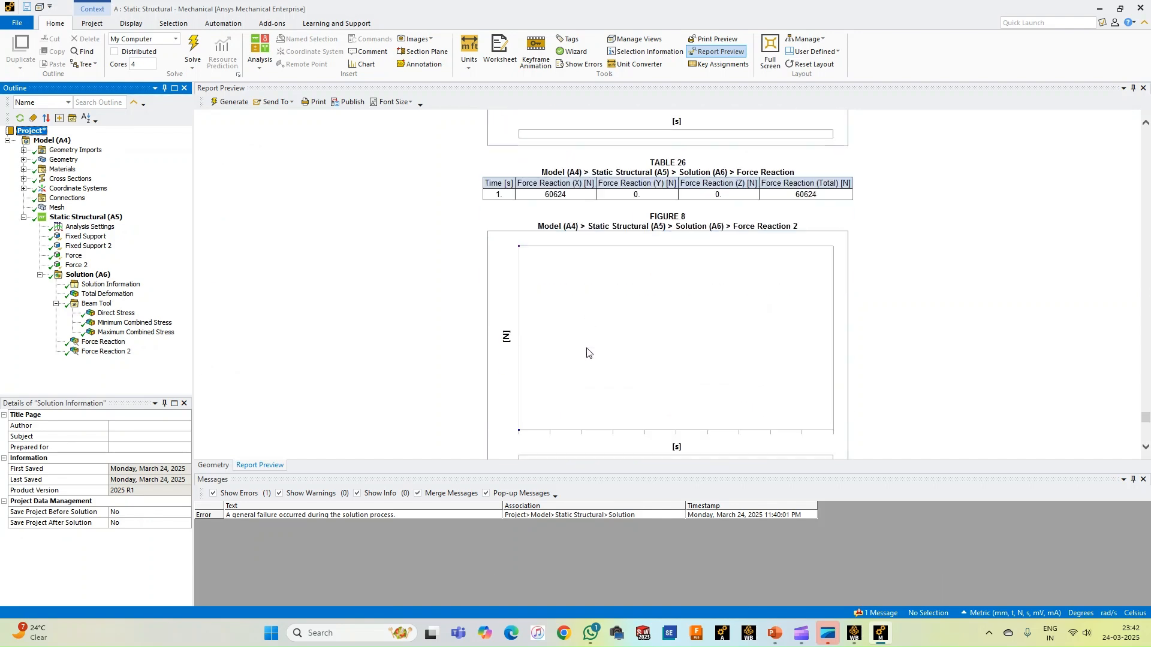
scroll(587, 354, "down", 5)
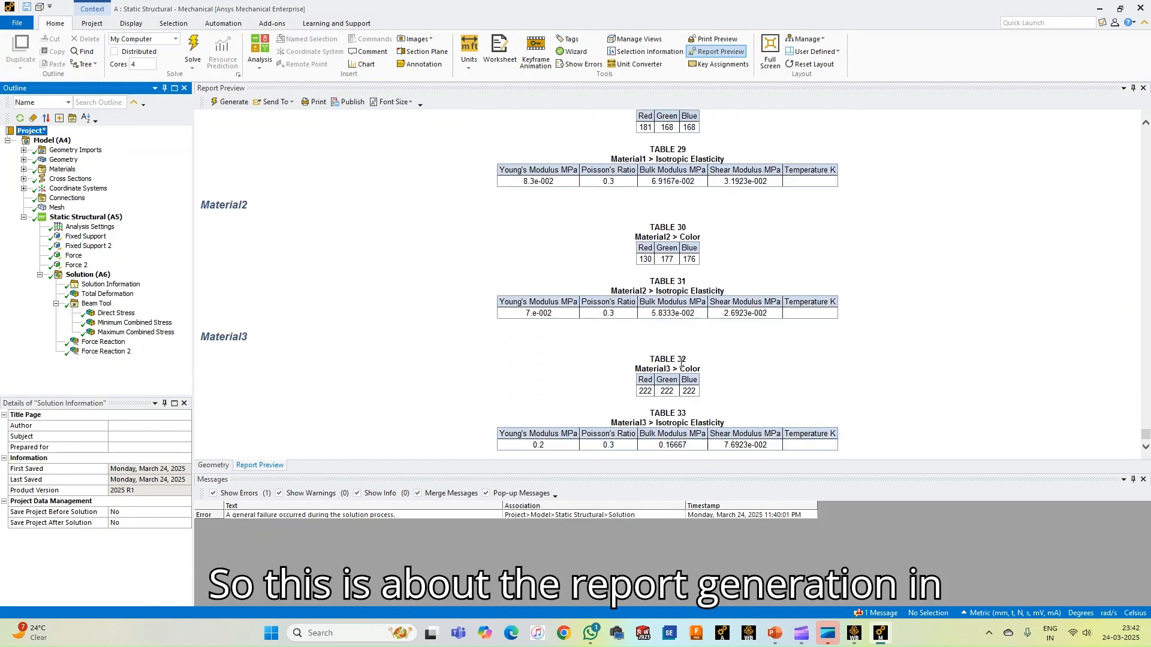
left_click_drag(1144, 443, 1113, 137)
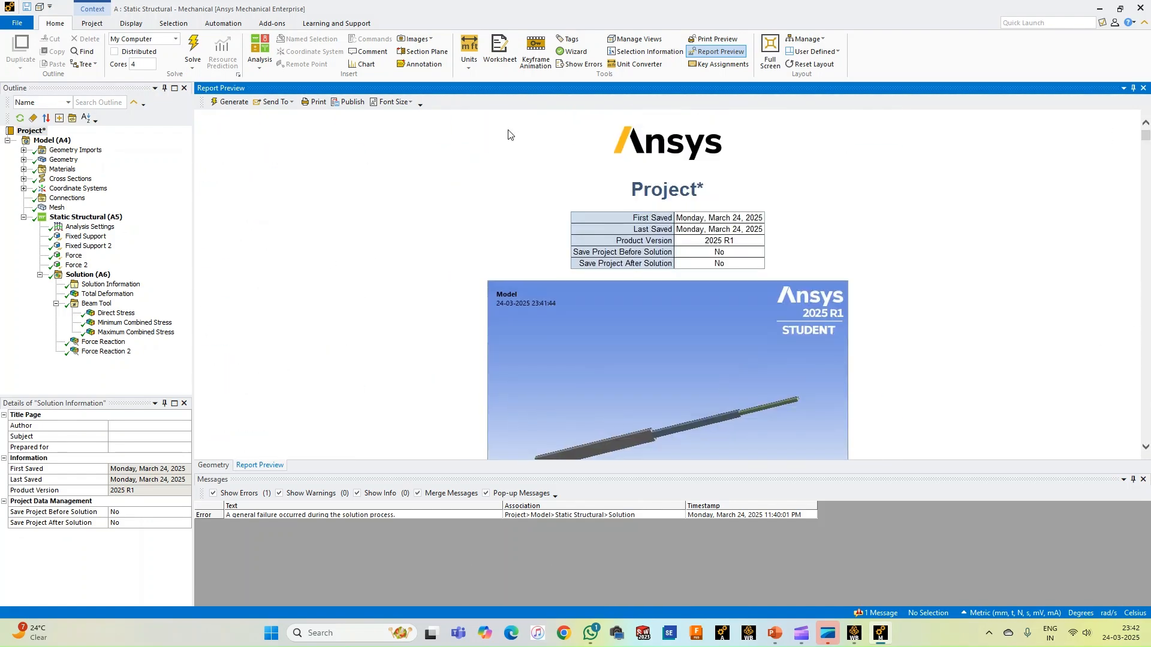
Open the Print Preview for the Direct Stress result and examine its header, legend and contour image
left_click(718, 40)
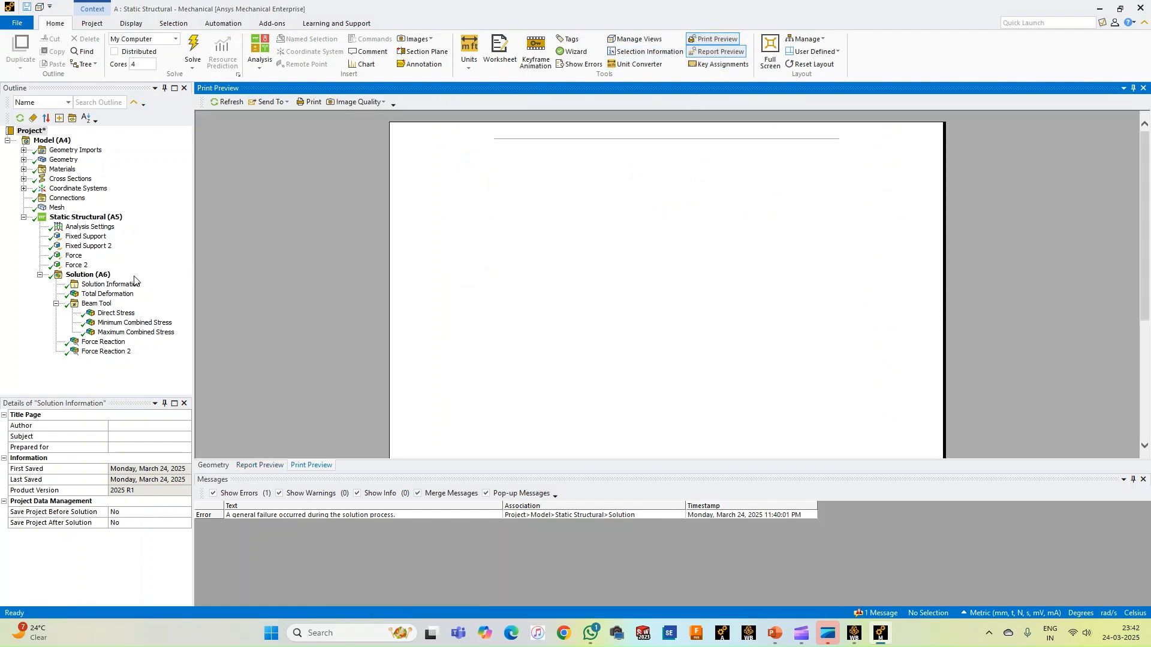
left_click(109, 315)
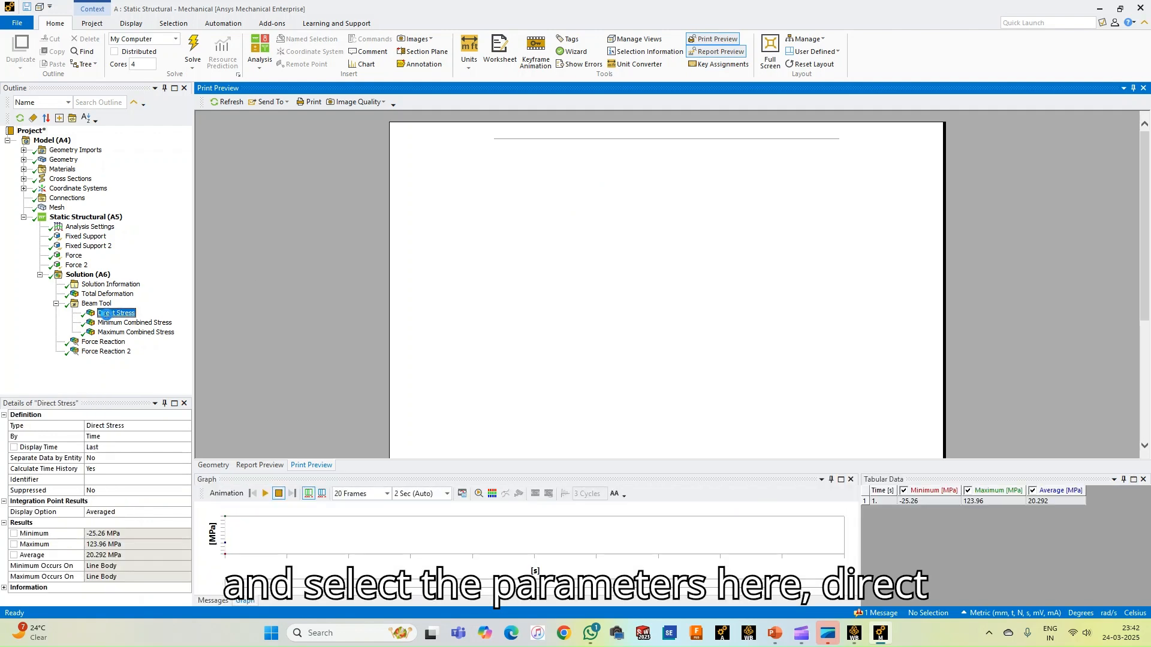
scroll(619, 289, "down", 1)
scroll(620, 294, "down", 1)
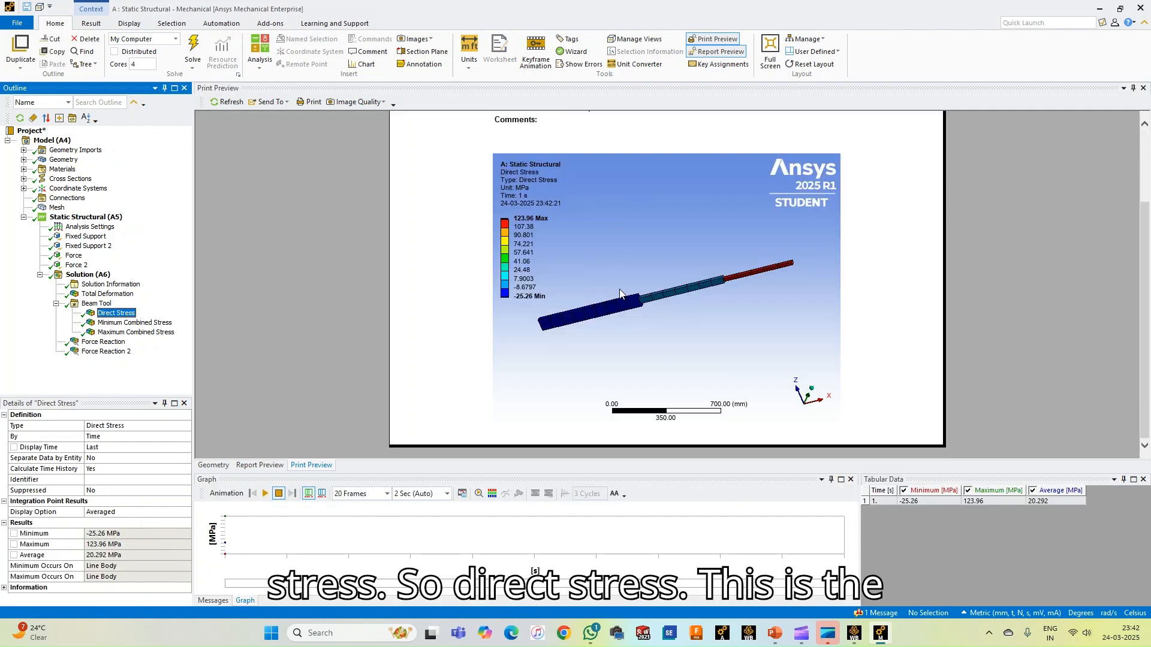
scroll(620, 294, "up", 3)
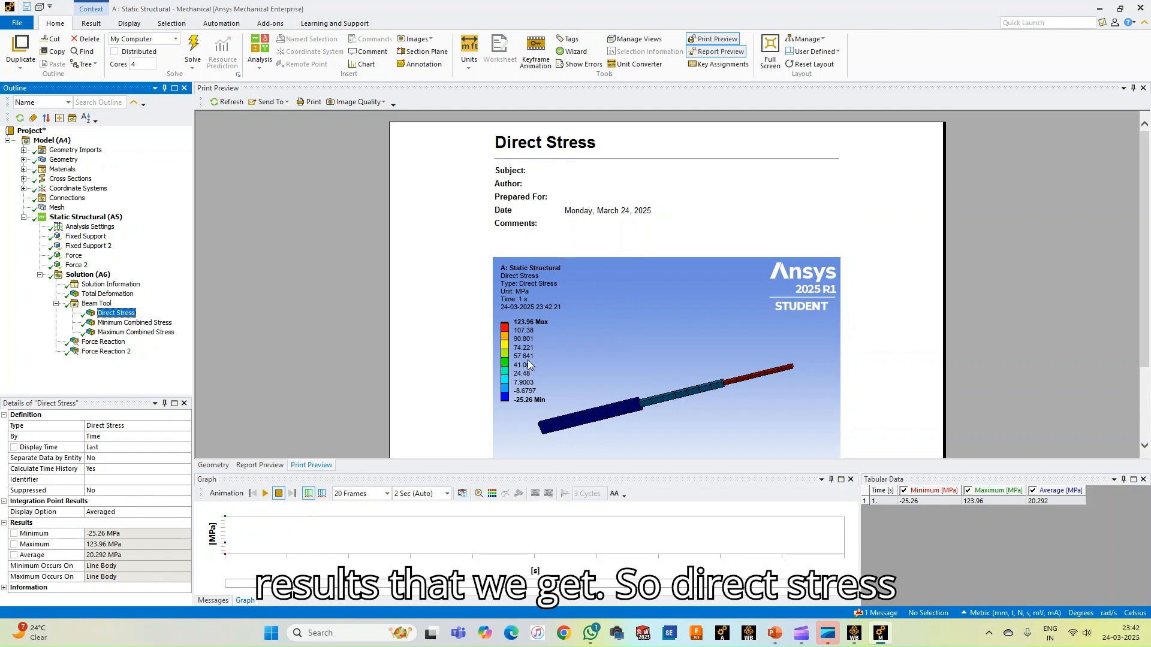
scroll(531, 326, "down", 1)
Check the picture-saving and page printing options of the Direct Stress preview without saving anything
right_click(570, 292)
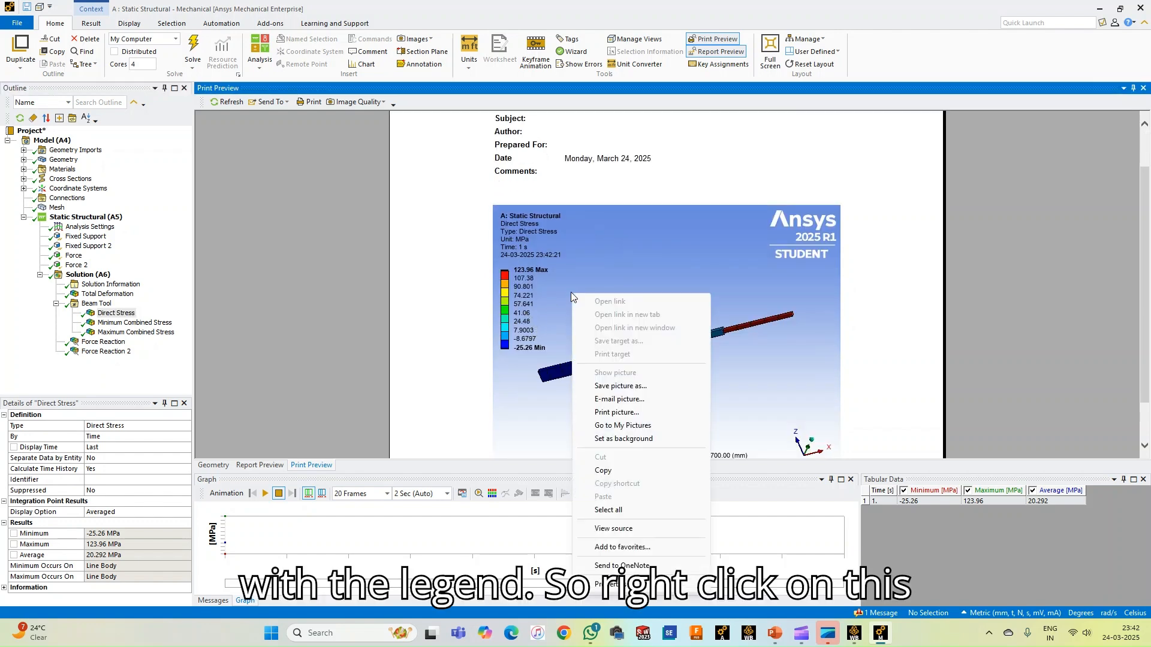
left_click(604, 387)
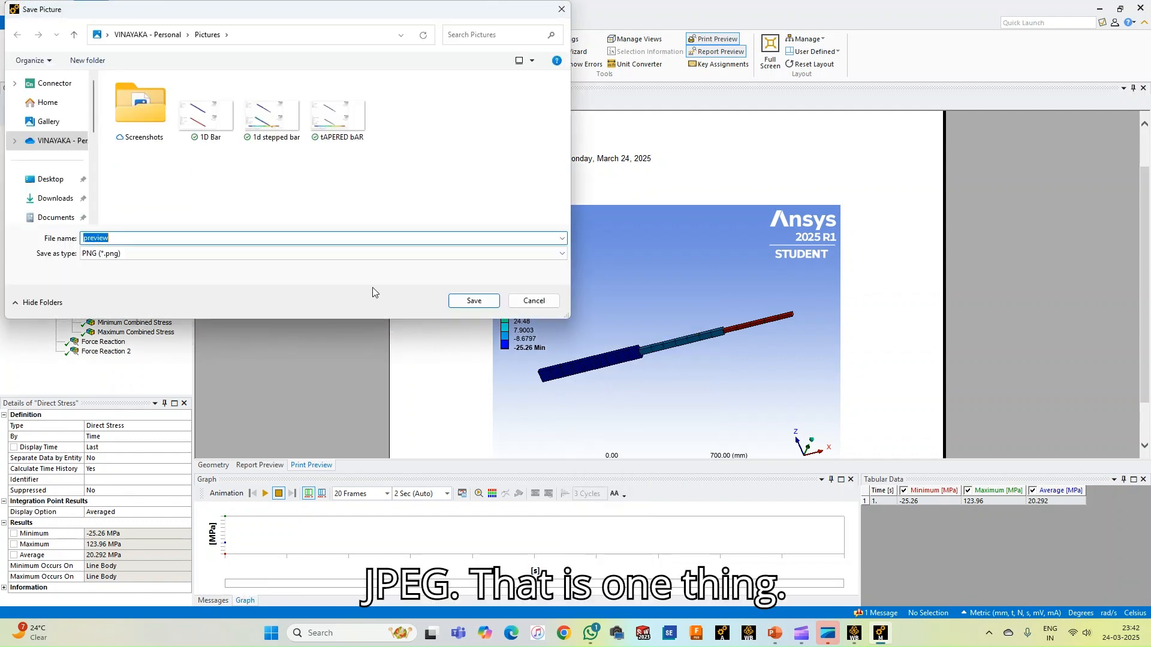
left_click(547, 302)
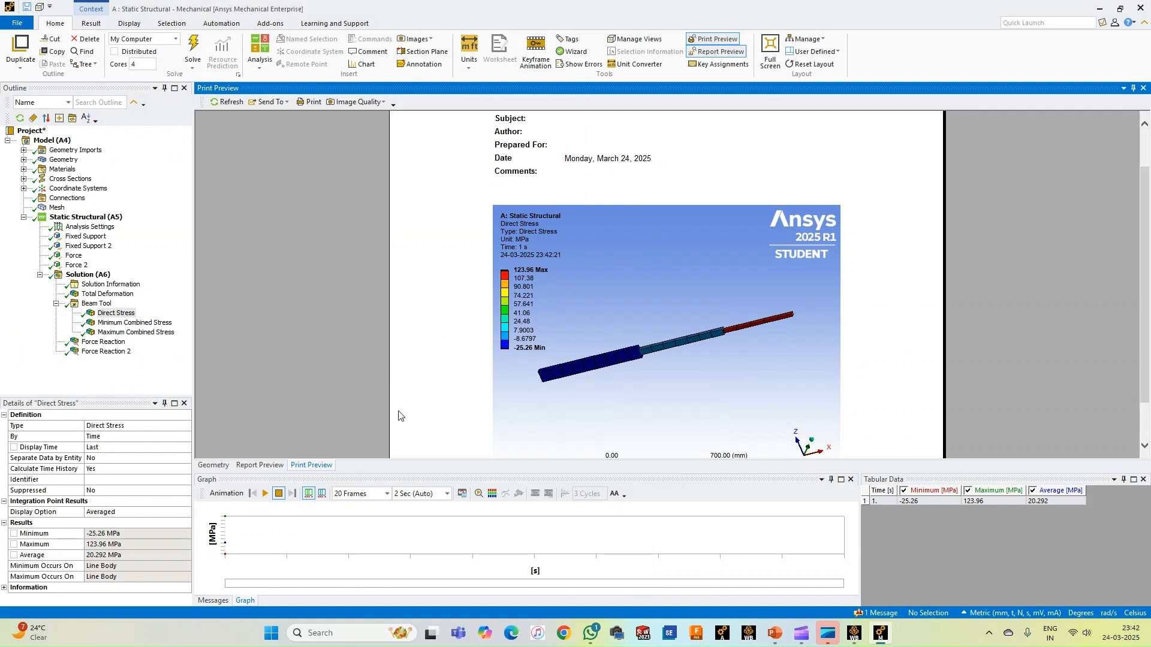
right_click(444, 247)
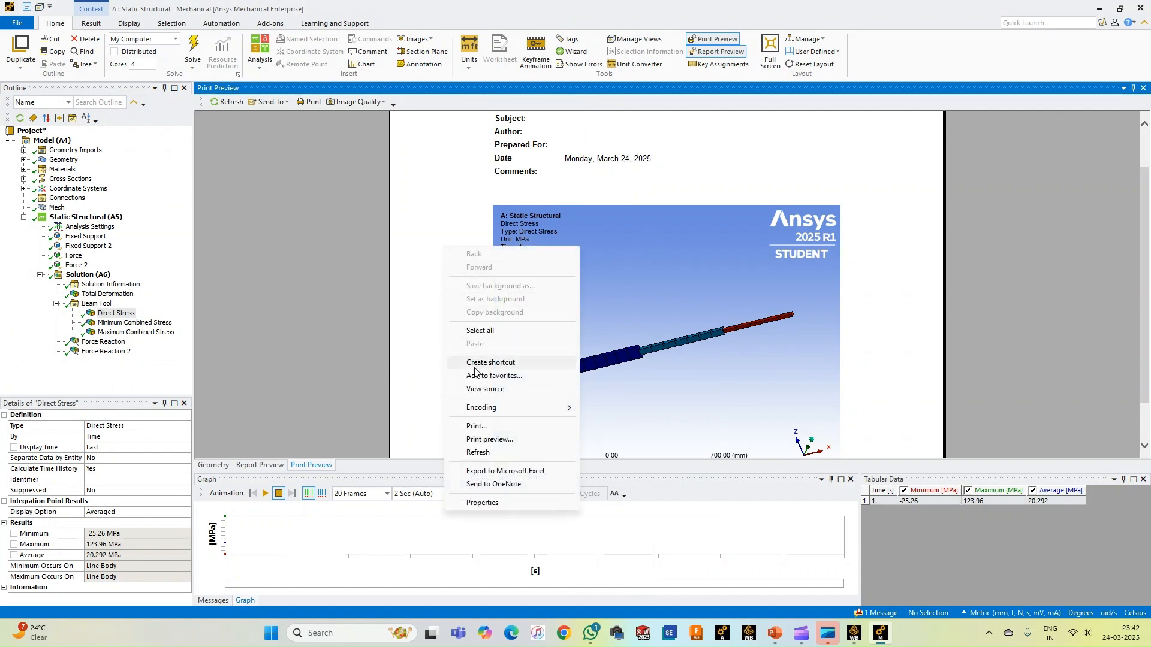
mouse_move(483, 408)
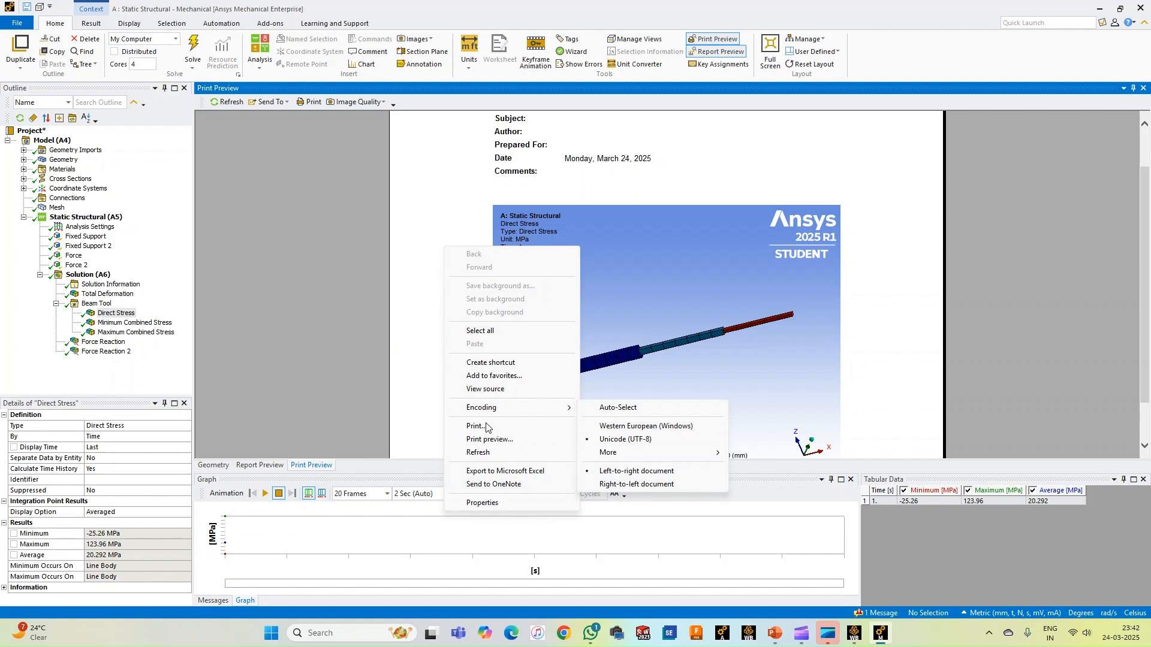
left_click(431, 341)
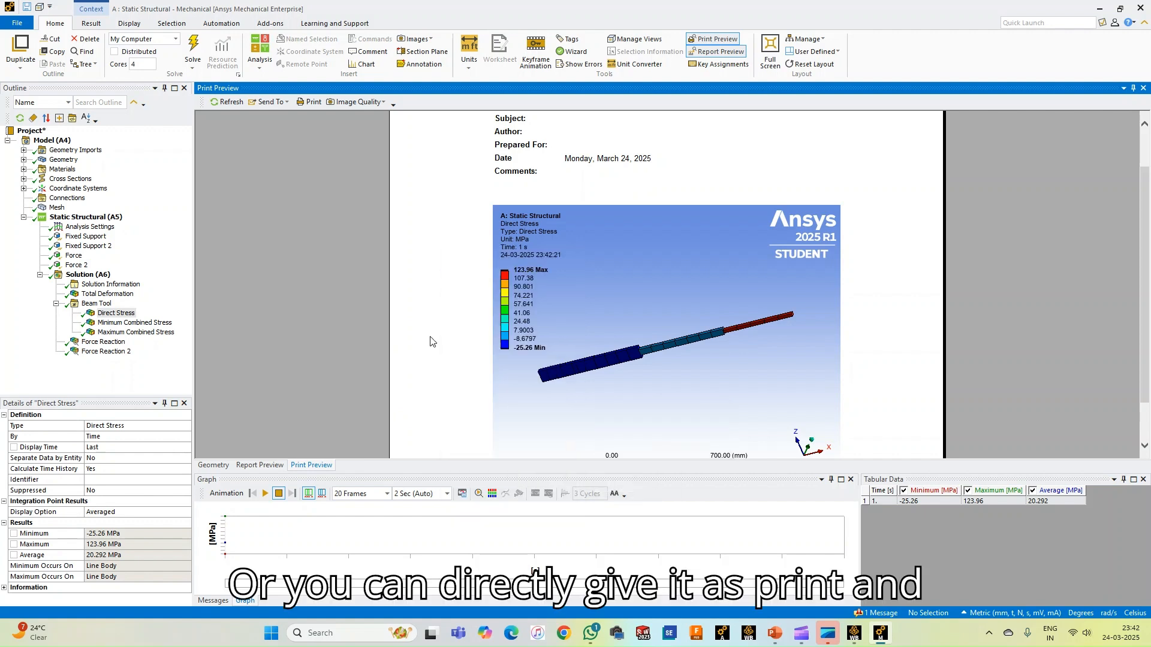
Check the unit systems available for the displayed stress results, keeping the active one
scroll(444, 307, "up", 2)
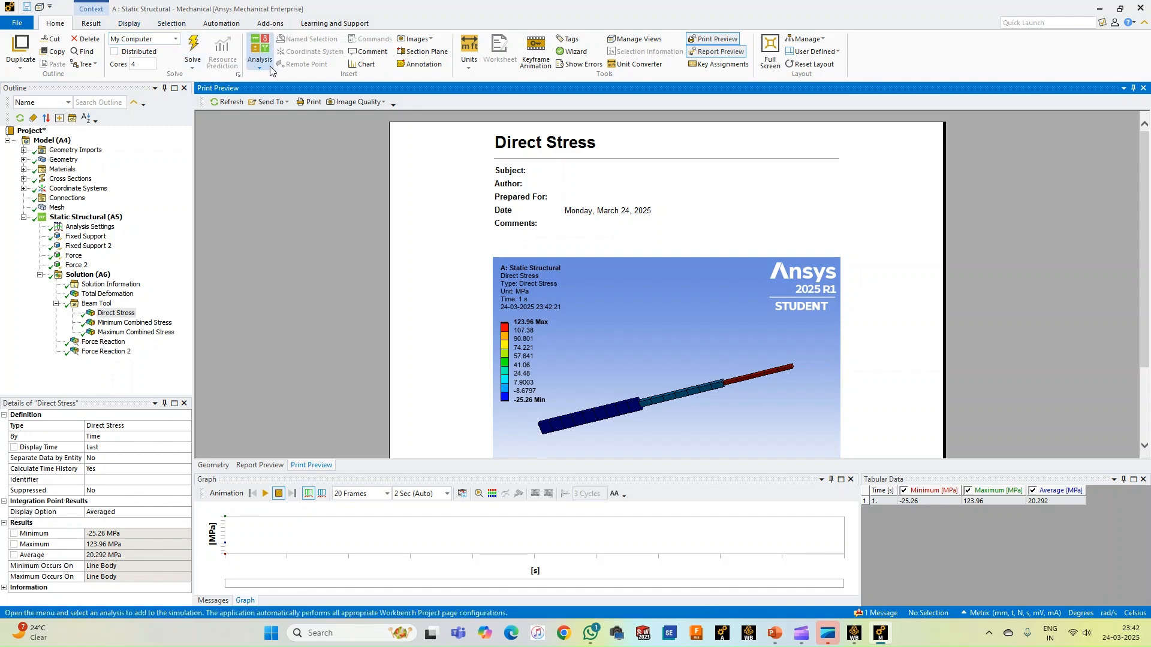
left_click(468, 57)
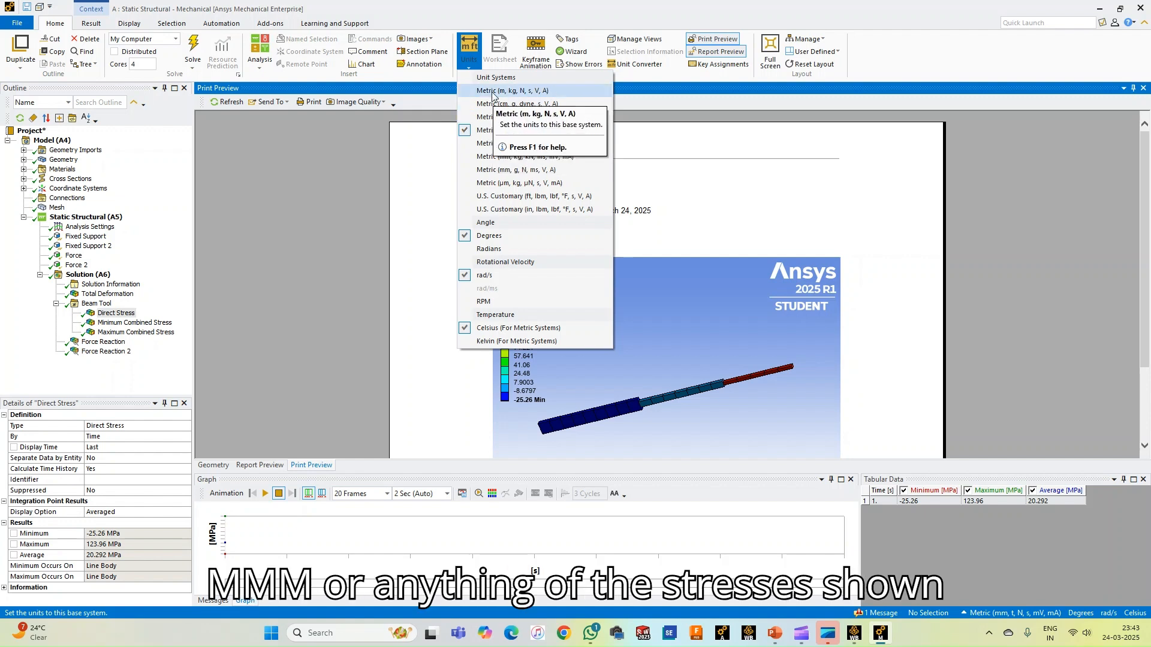
left_click(438, 234)
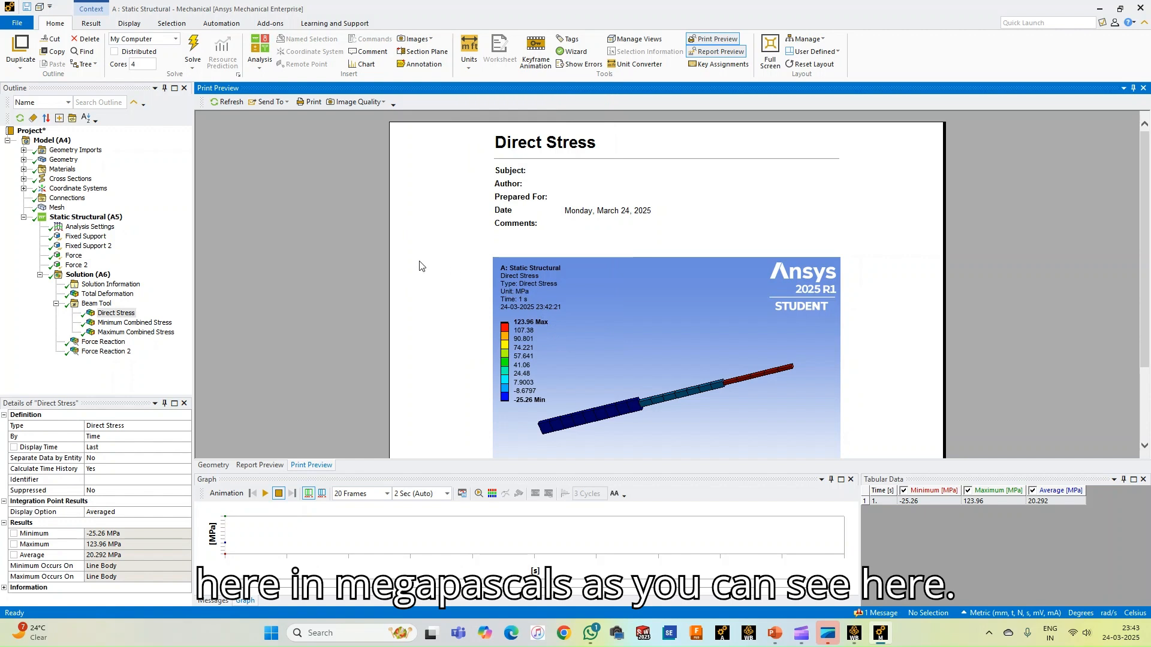
Preview the Minimum and Maximum Combined Stress, Force Reaction and Force Reaction 2 result pages, and check the picture-saving option
left_click(118, 323)
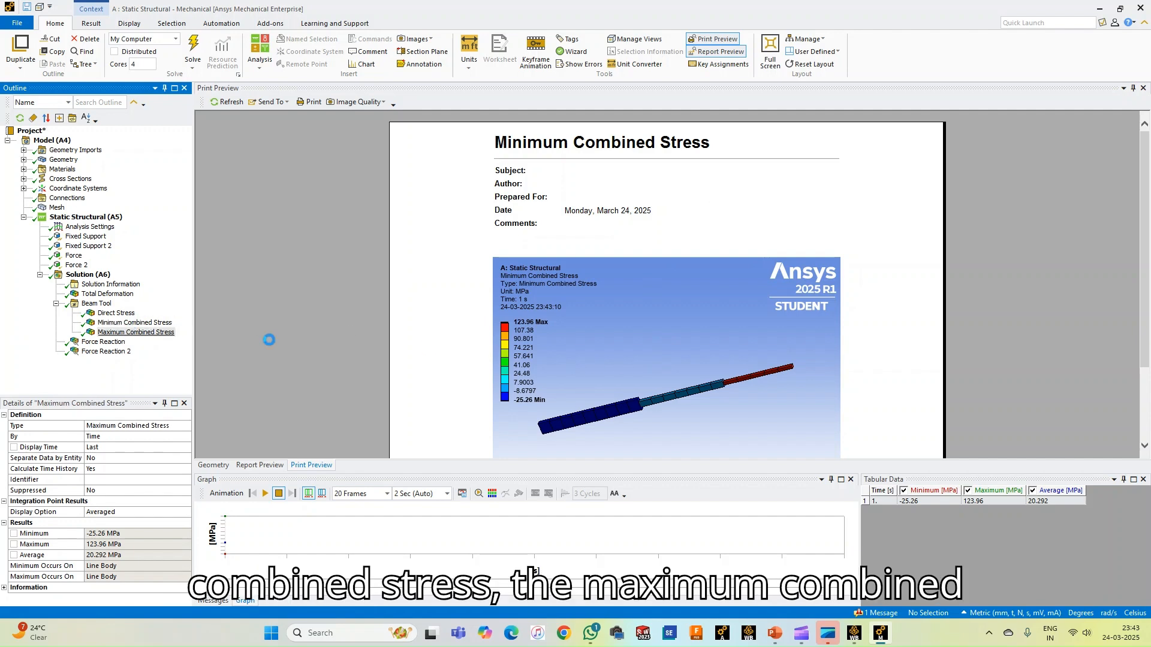
left_click(103, 342)
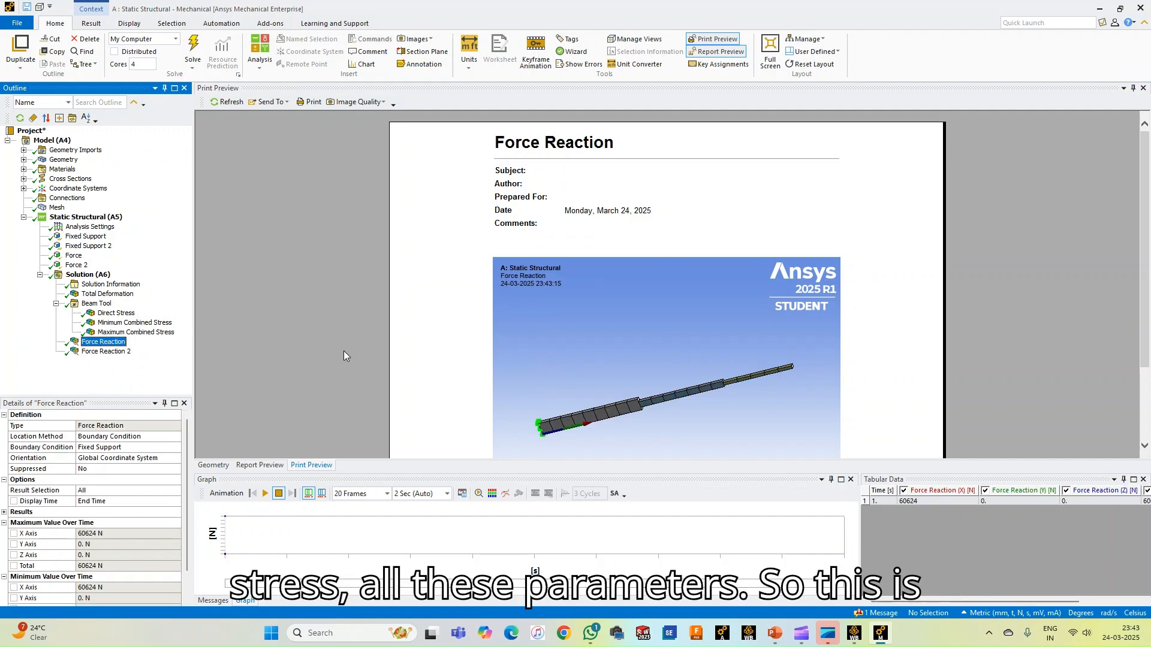
scroll(650, 362, "down", 3)
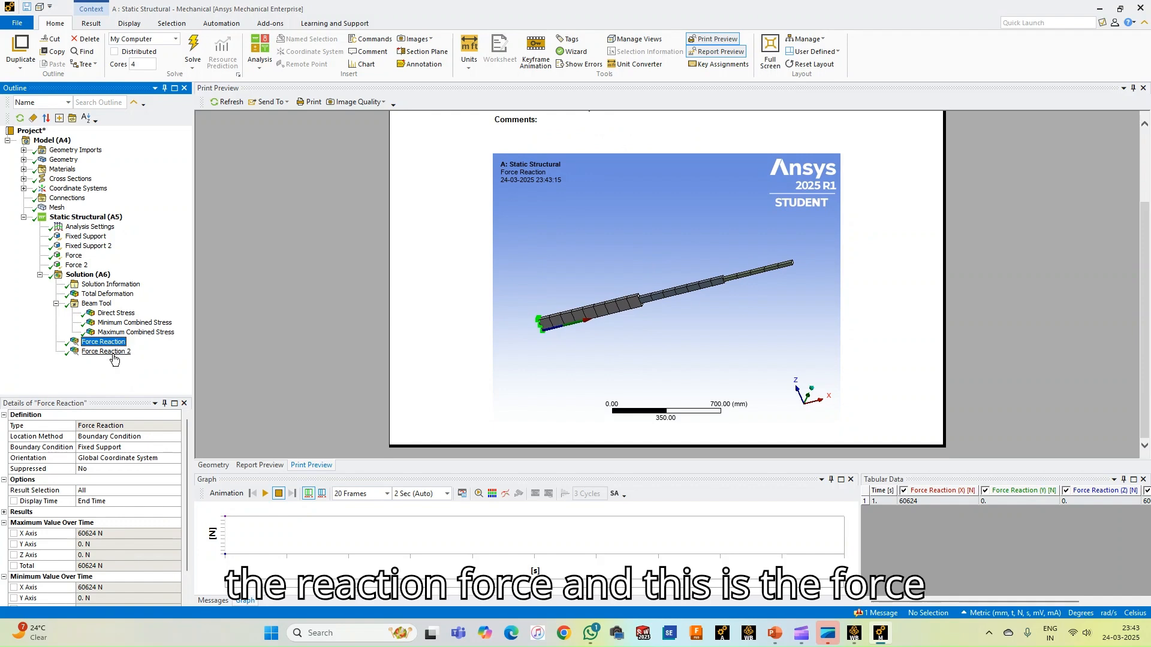
left_click(108, 352)
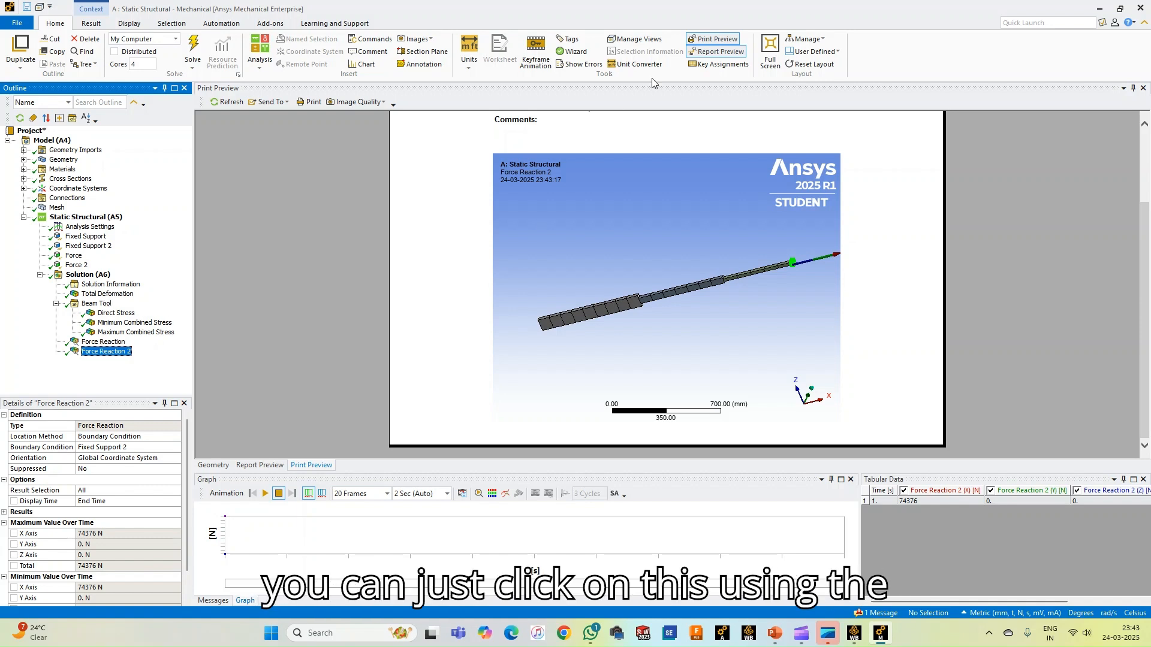
right_click(495, 231)
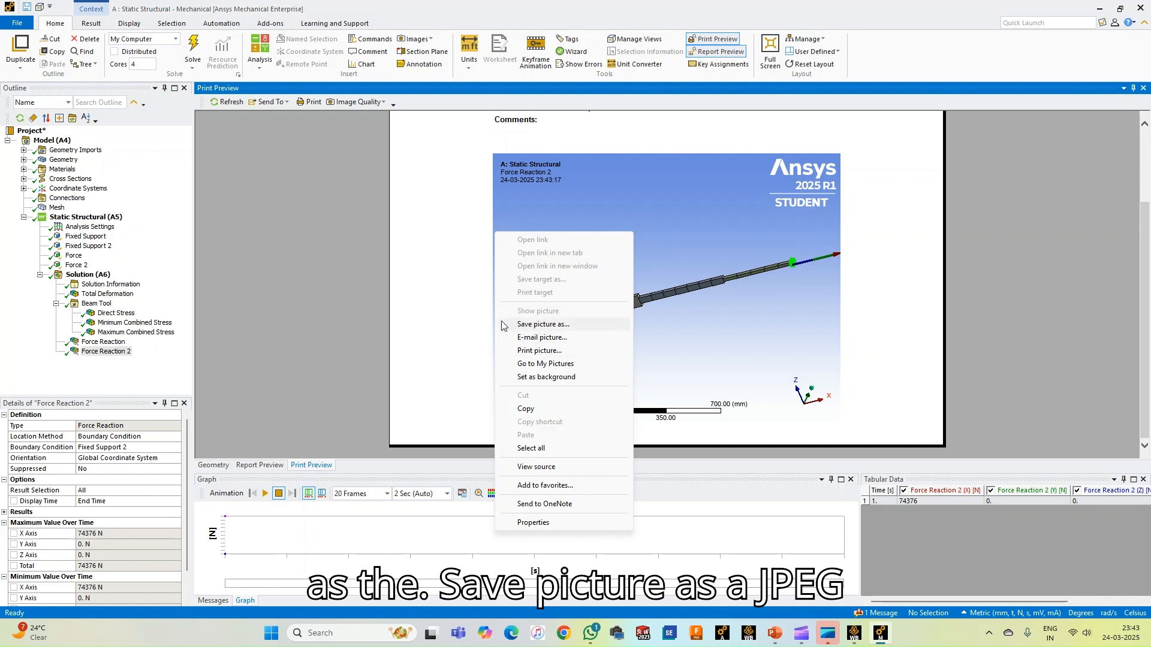
left_click(343, 304)
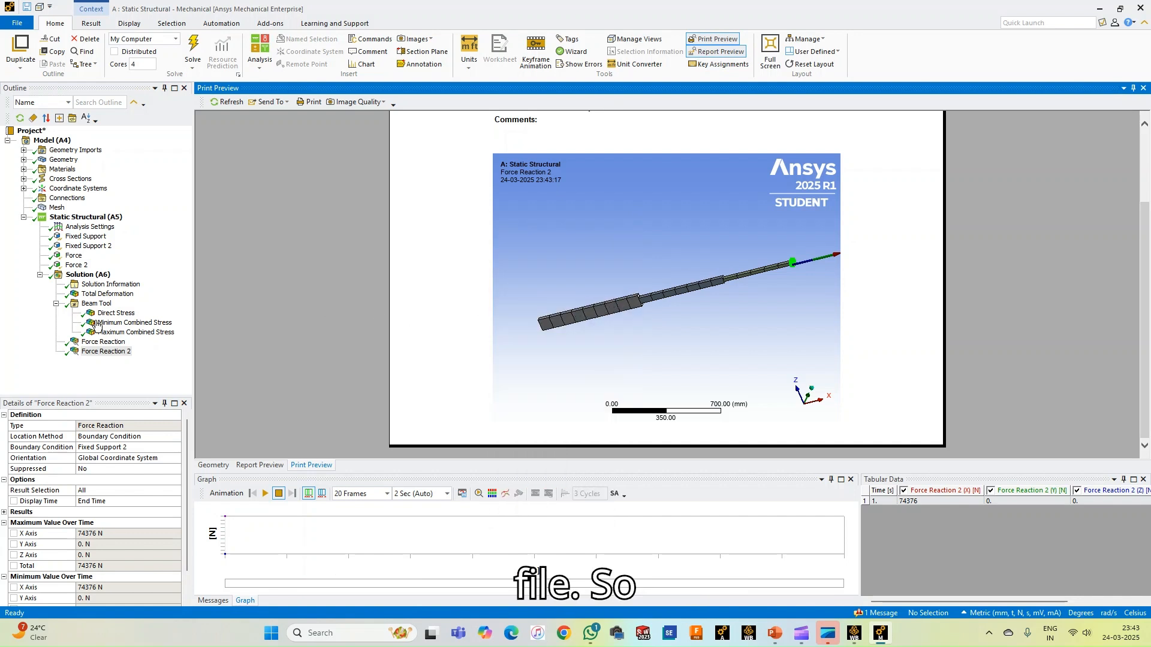
Display the print preview of the Total Deformation result and examine its contour image and legend
left_click(106, 295)
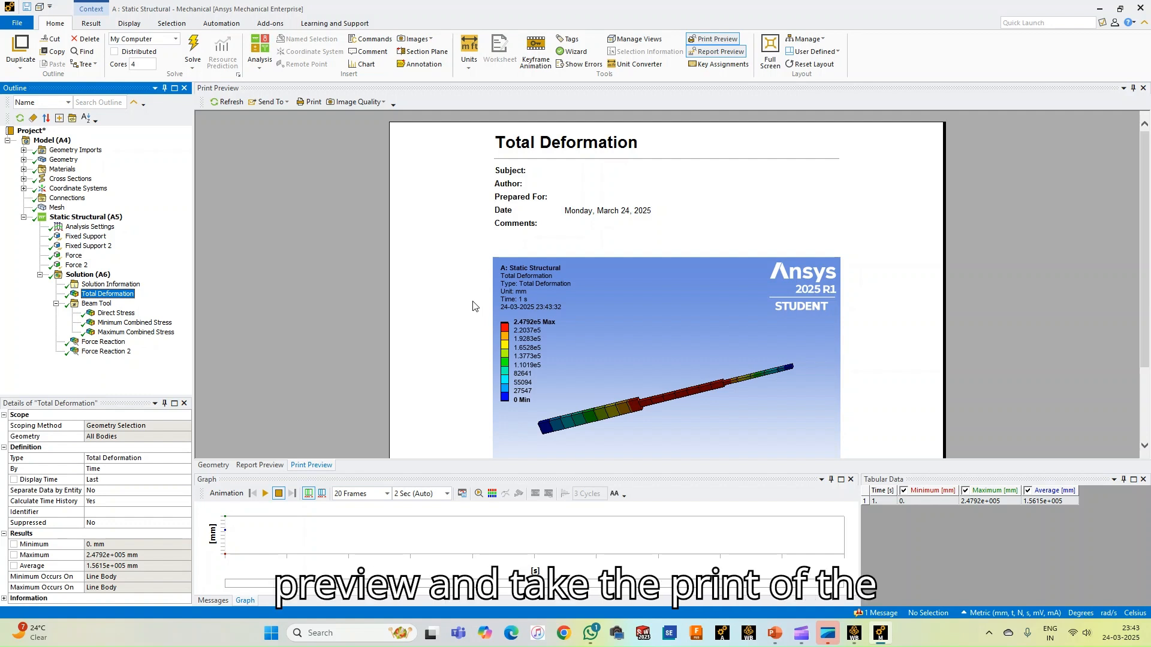
scroll(459, 286, "down", 2)
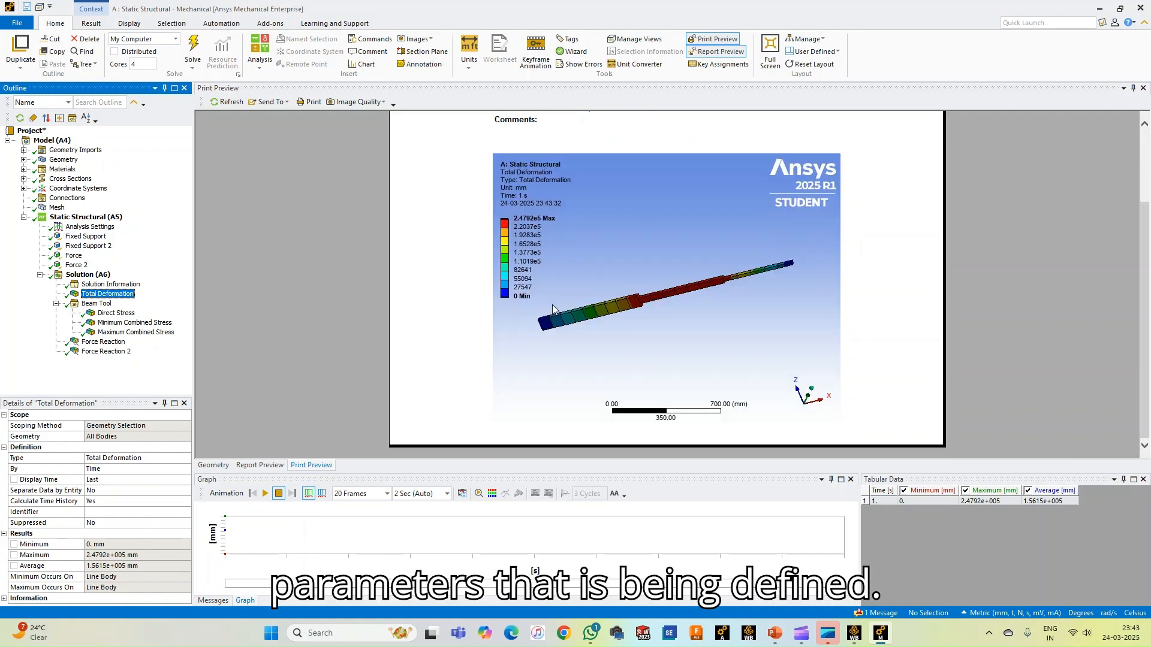
scroll(480, 297, "up", 1)
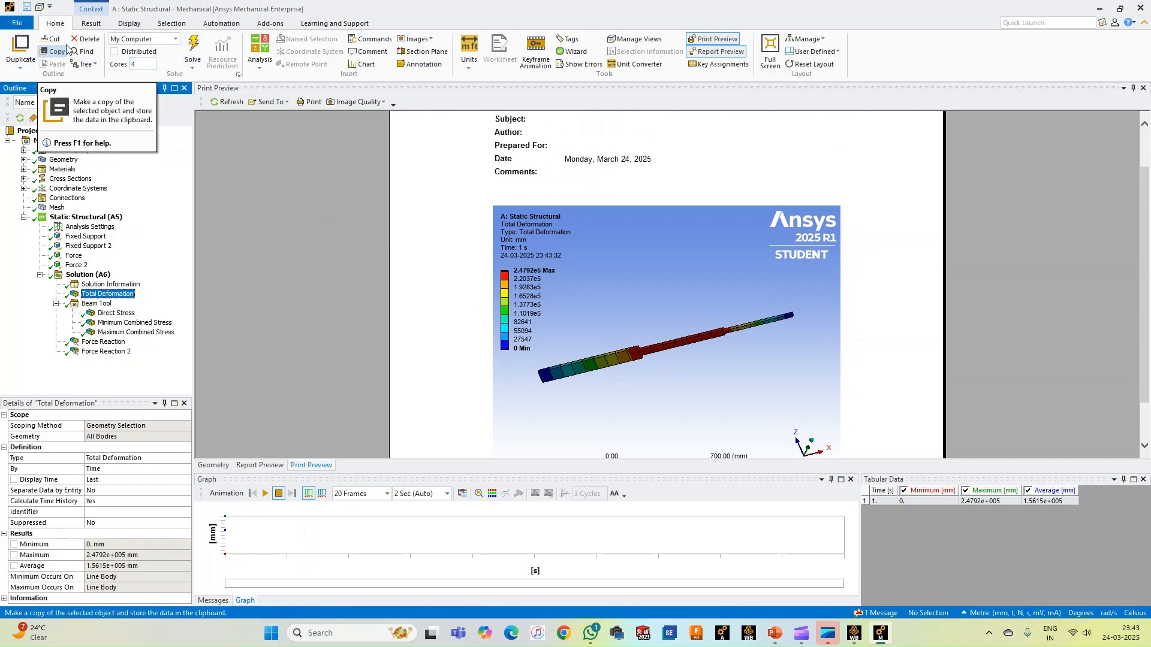
left_click(24, 66)
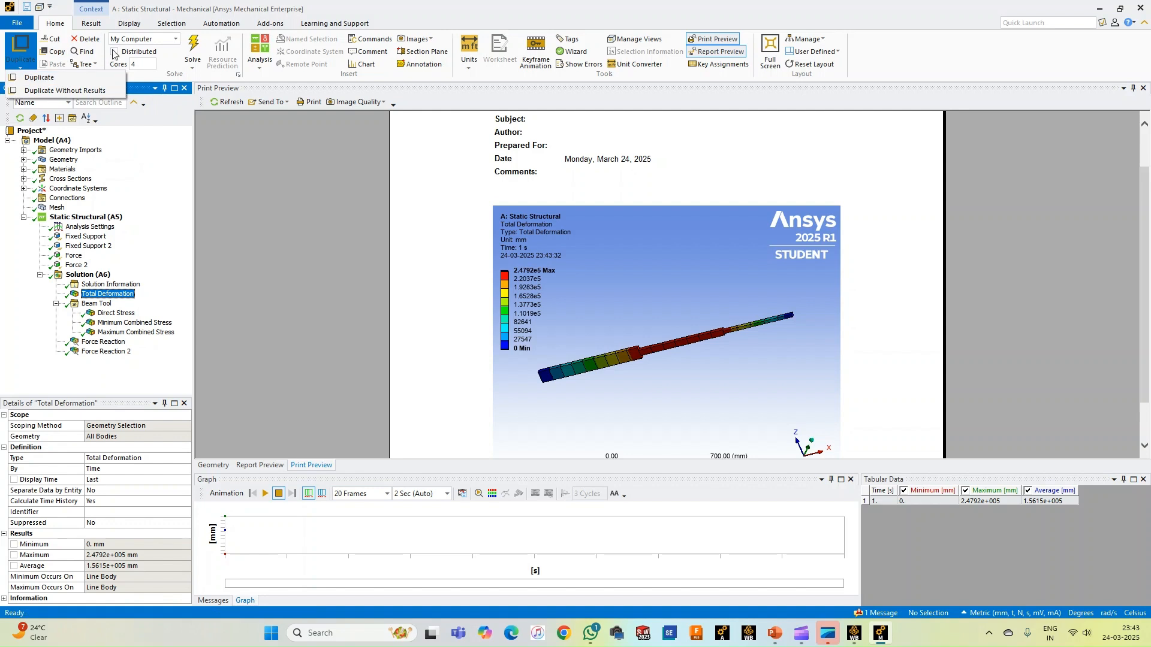
left_click(298, 216)
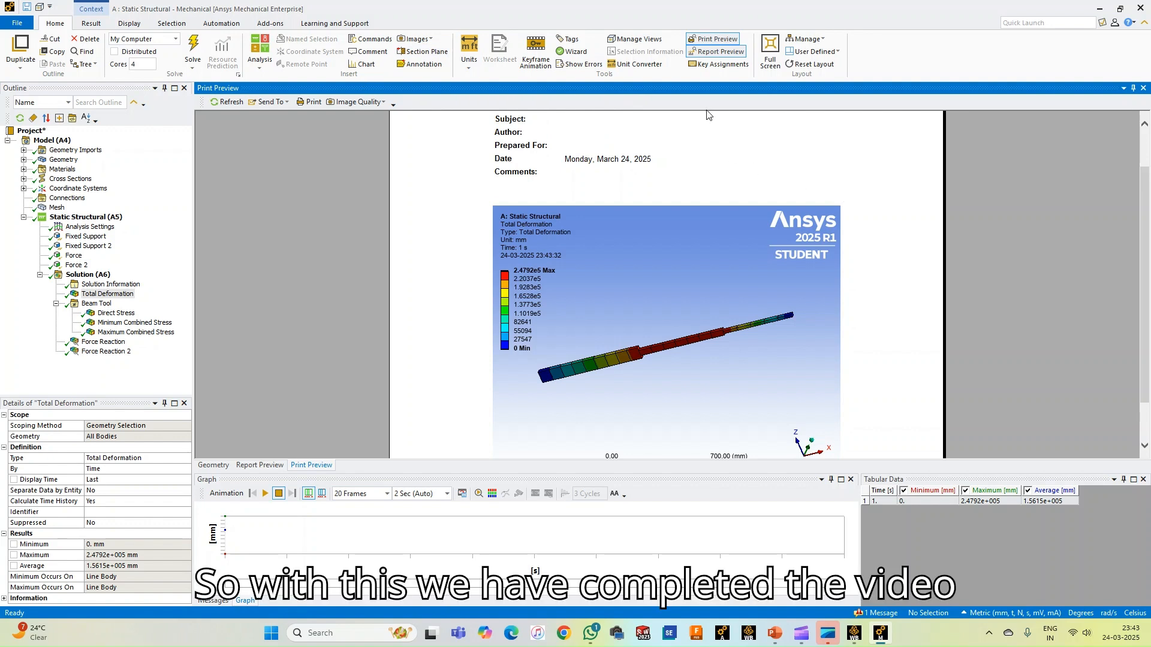
scroll(597, 308, "down", 1)
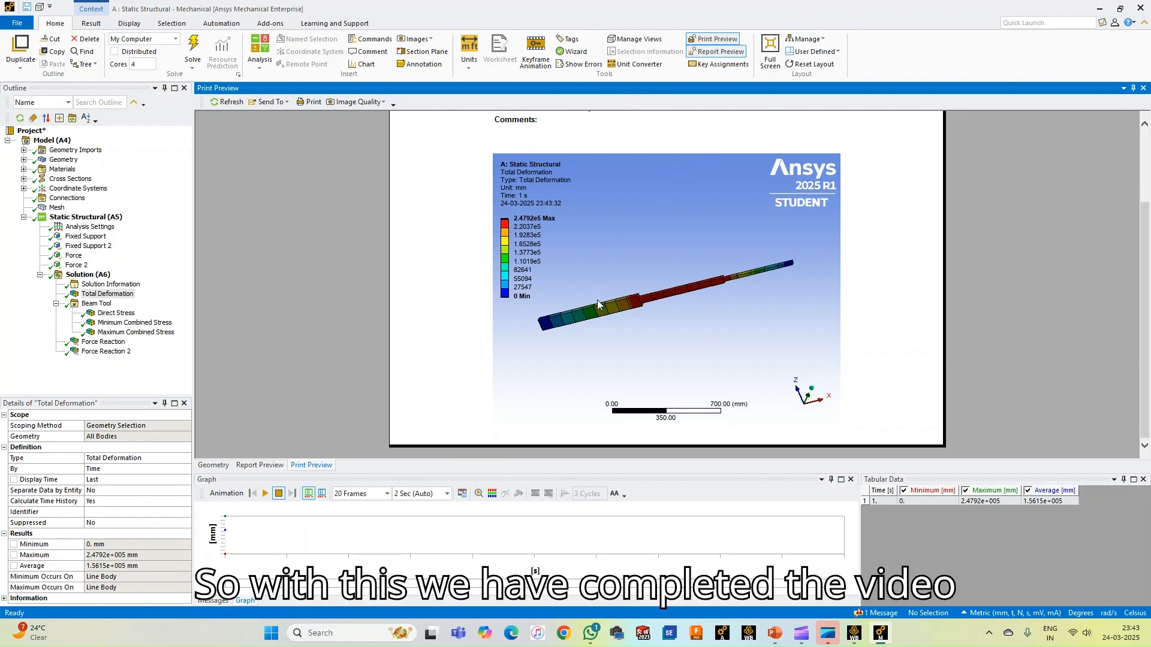